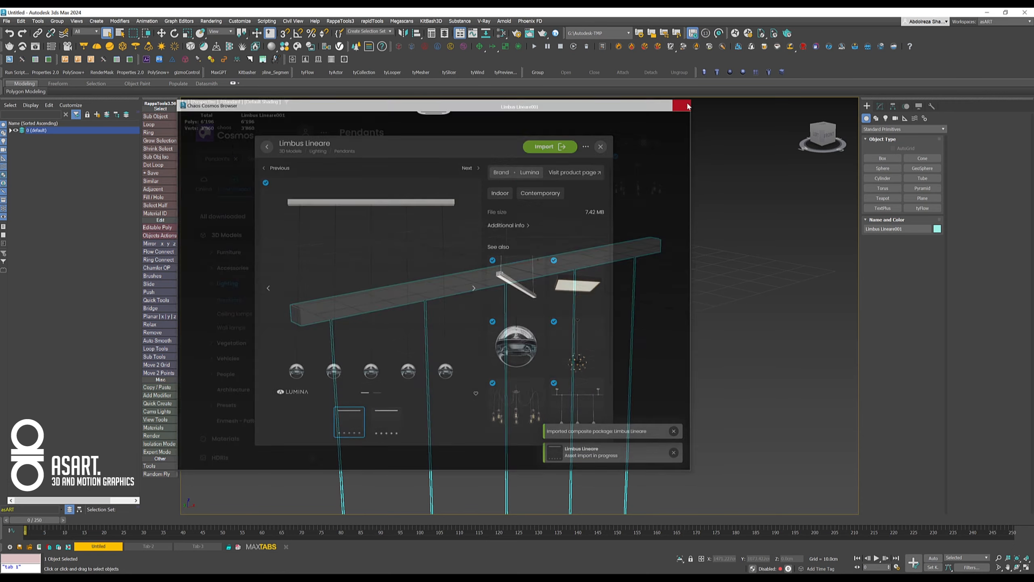
- Convert the imported Limbus Lineare V-Ray proxy into an editable mesh and delete the original proxy object
middle_click_drag(527, 331, 536, 238)
scroll(535, 240, "down", 4)
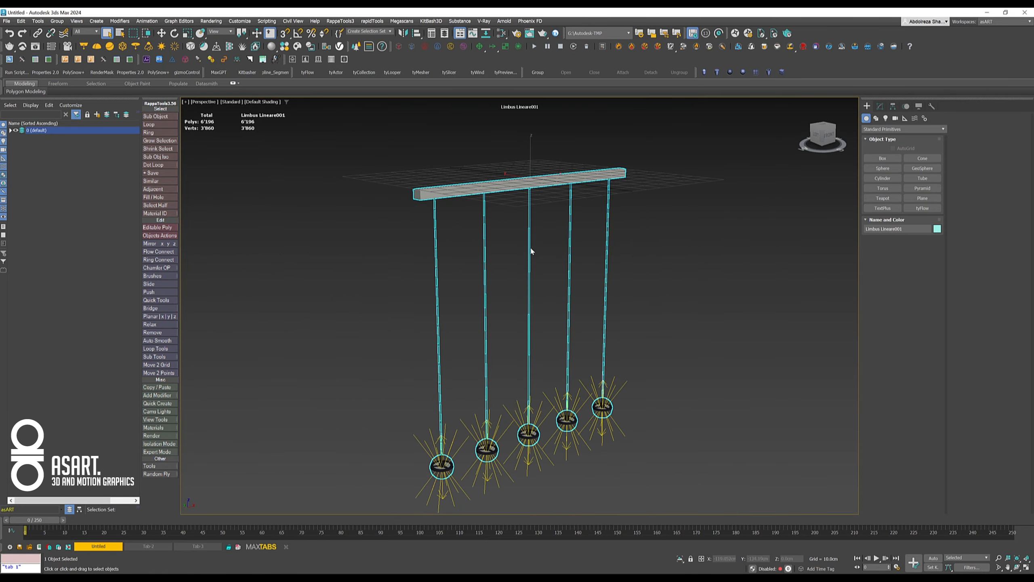
middle_click_drag(526, 274, 505, 276, "alt")
scroll(475, 264, "down", 3)
left_click(880, 106)
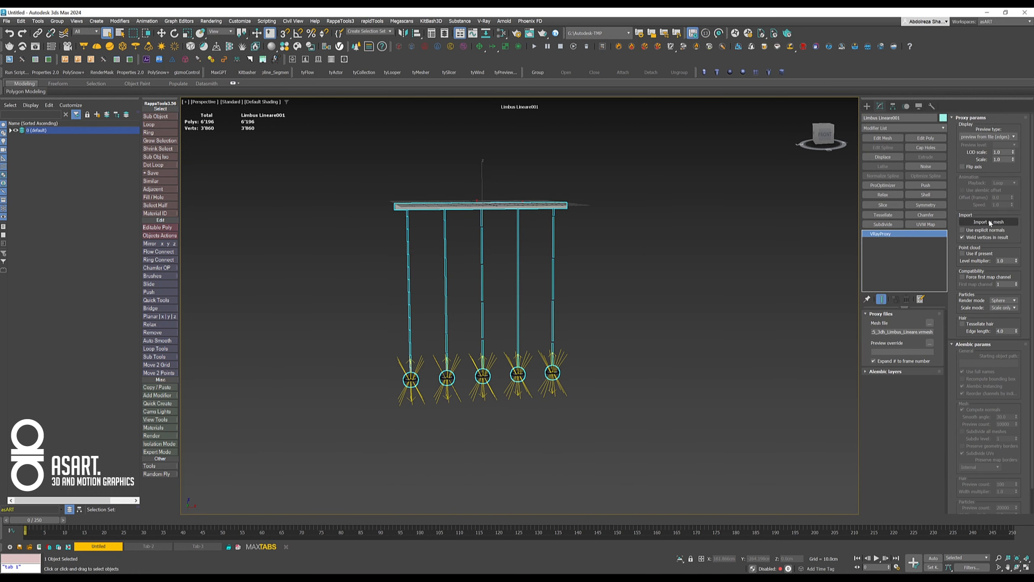
left_click(990, 222)
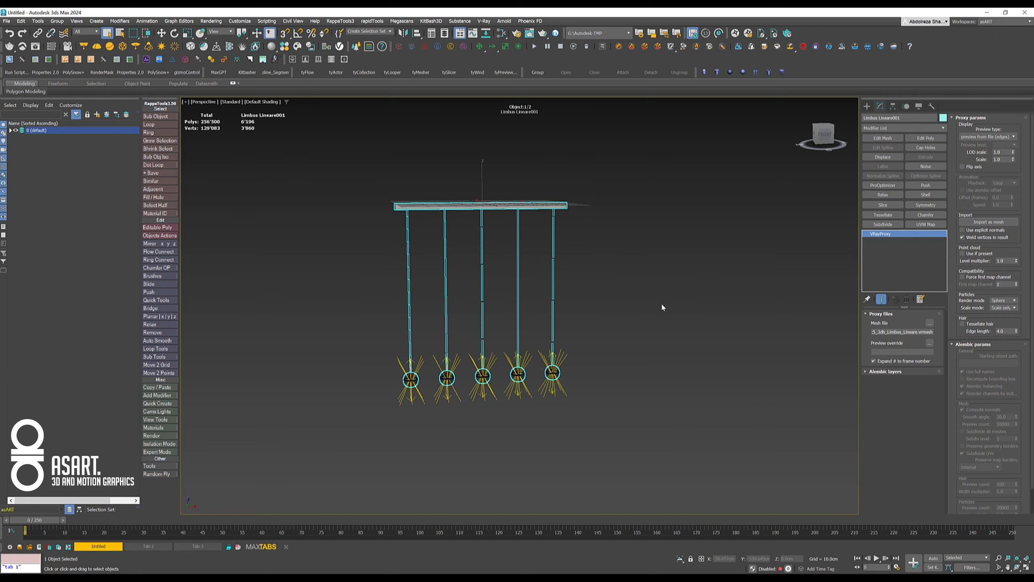
key("Delete")
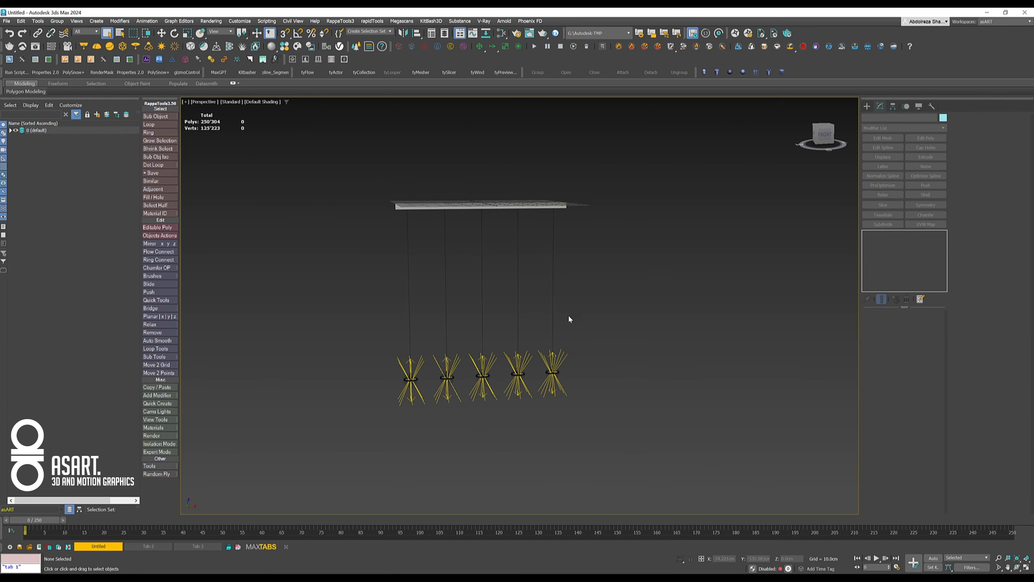
- Delete light sources 001 to 004 of the pendant lamp, keeping only light source 005
middle_click_drag(496, 319, 491, 317, "alt")
scroll(492, 321, "up", 3)
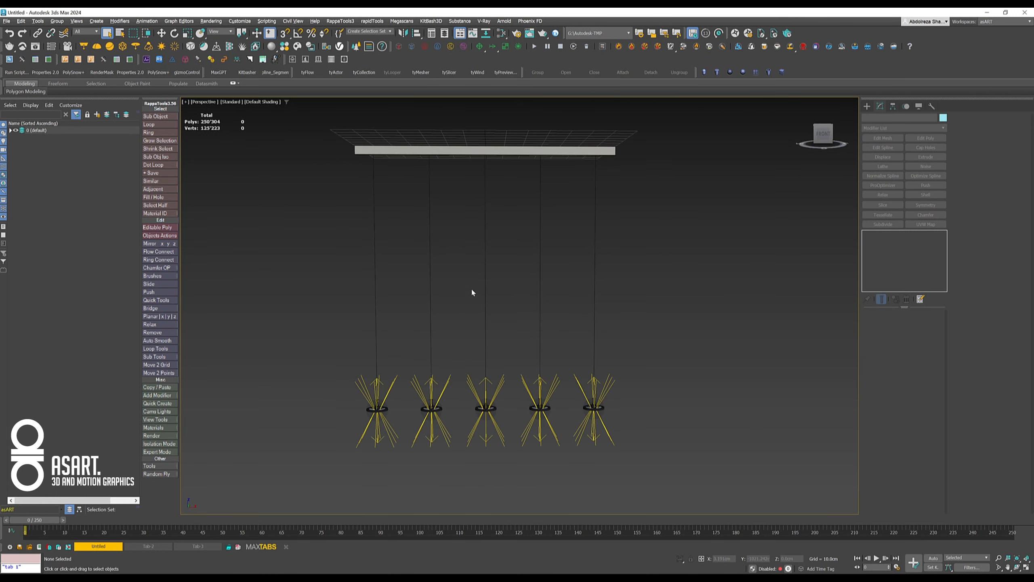
left_click(10, 131)
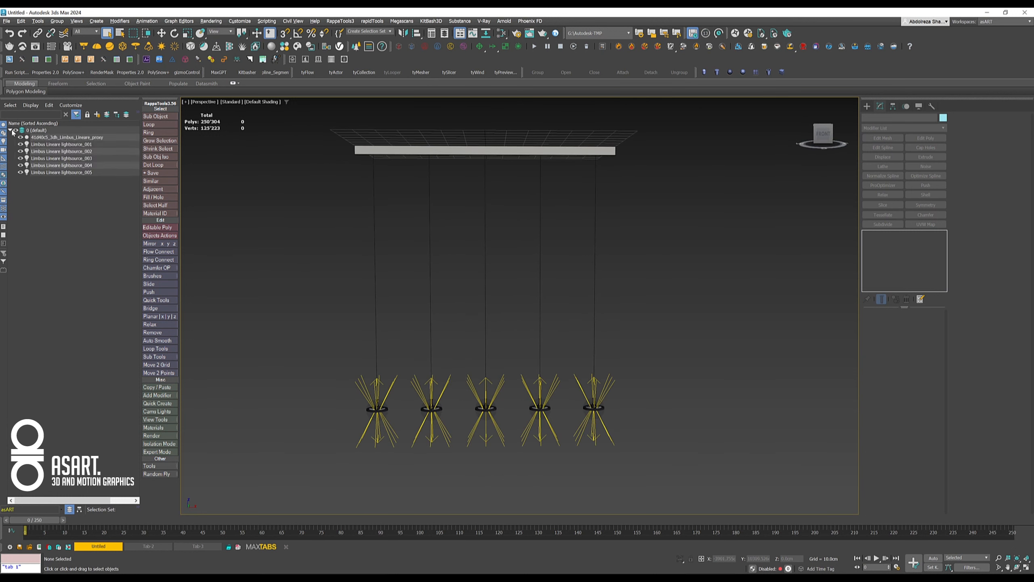
left_click(95, 144)
left_click(93, 166, "shift")
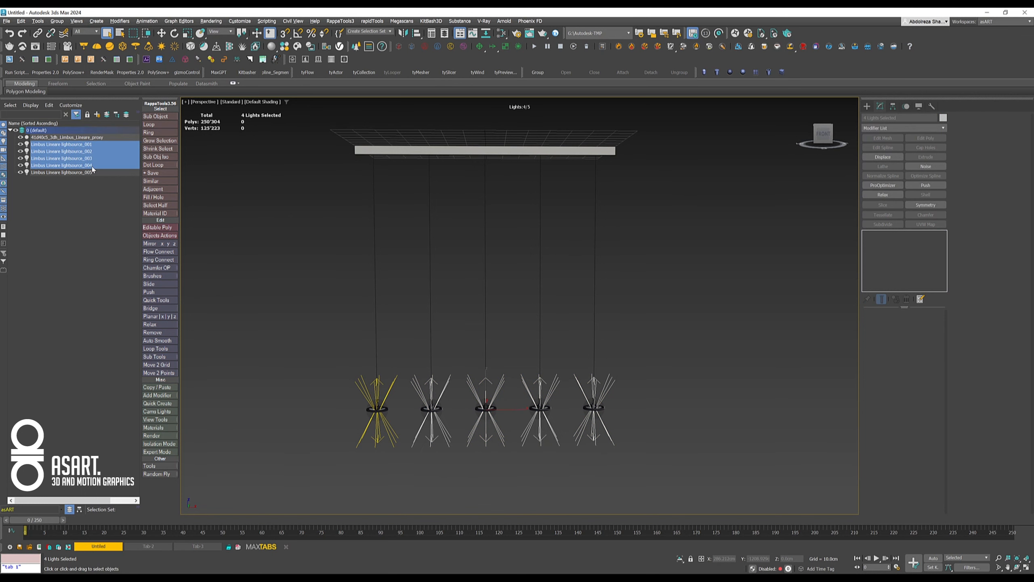
key("Delete")
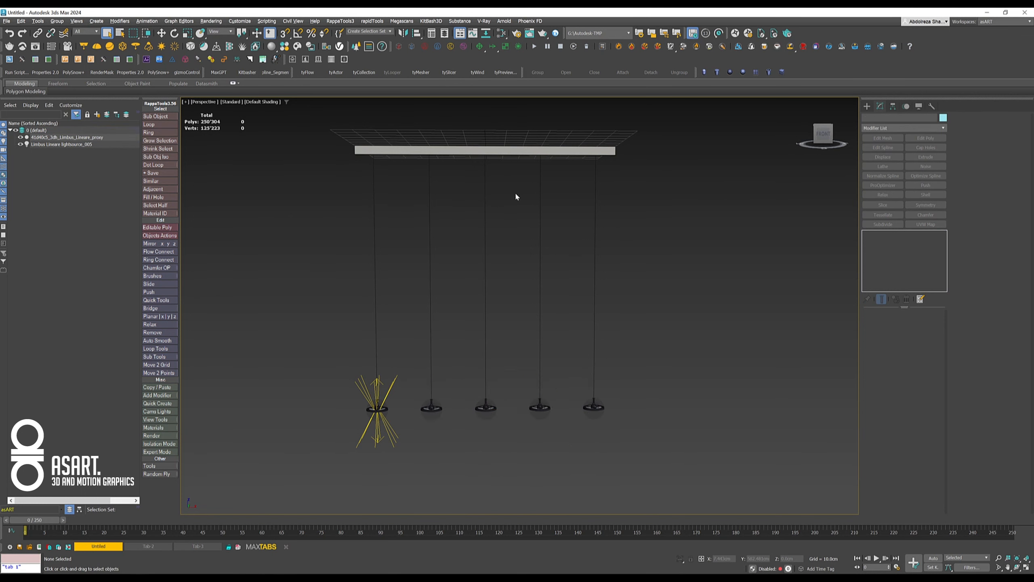
- Add an Edit Poly modifier to the lamp mesh and delete the wire and globe elements of the four pendants without a light
left_click(555, 151)
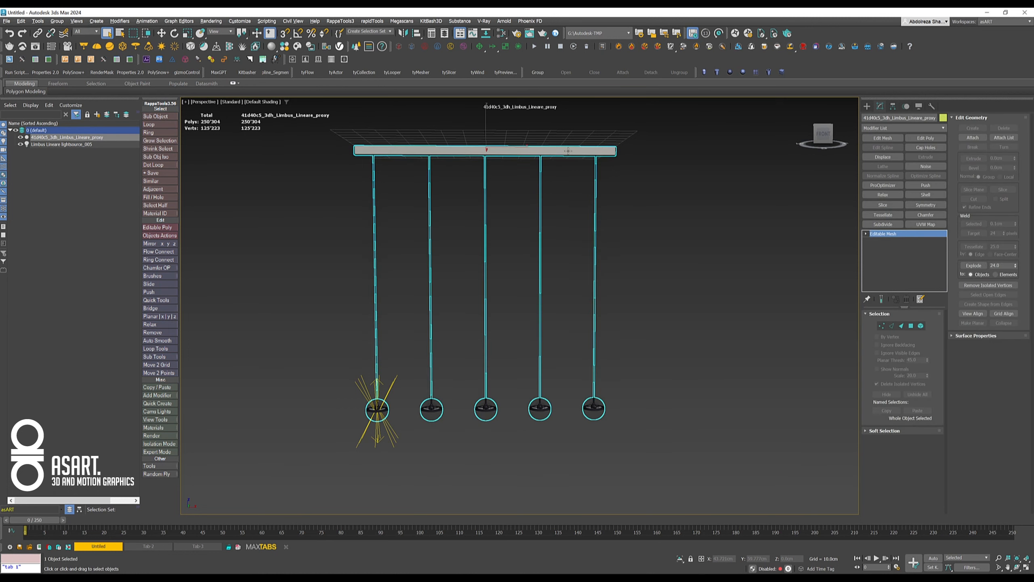
left_click(926, 139)
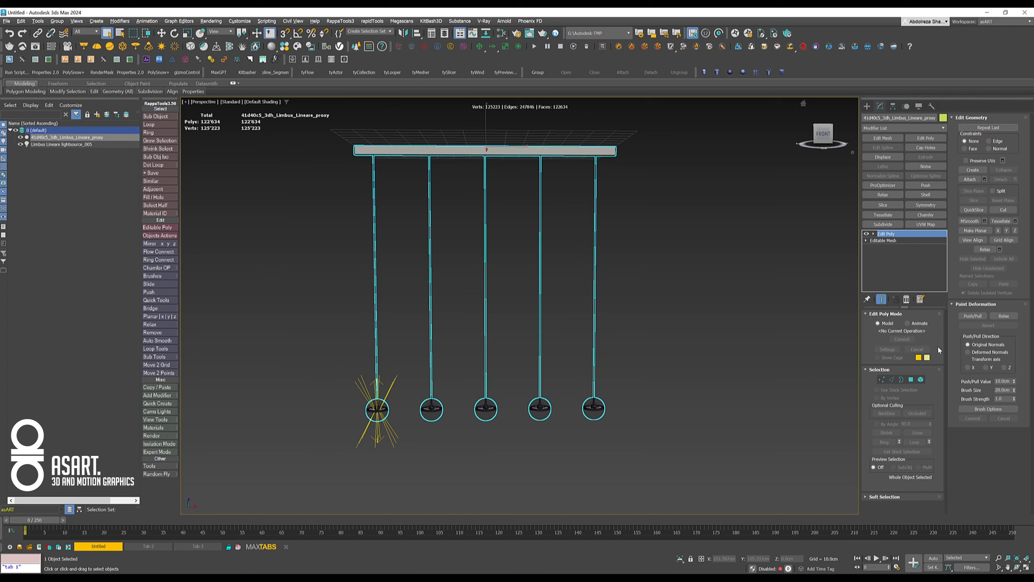
left_click(921, 379)
left_click_drag(640, 415, 426, 433)
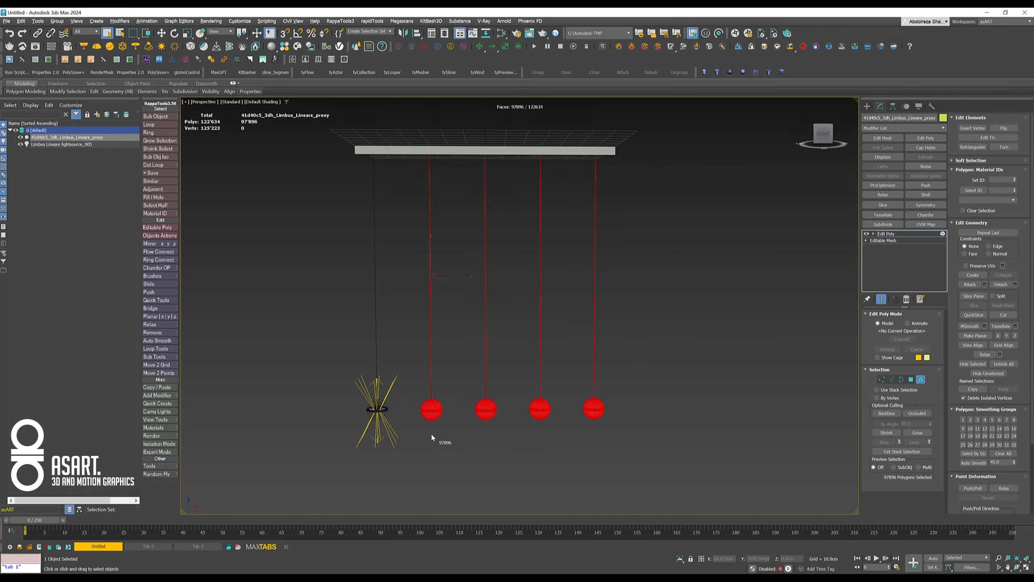
key("Delete")
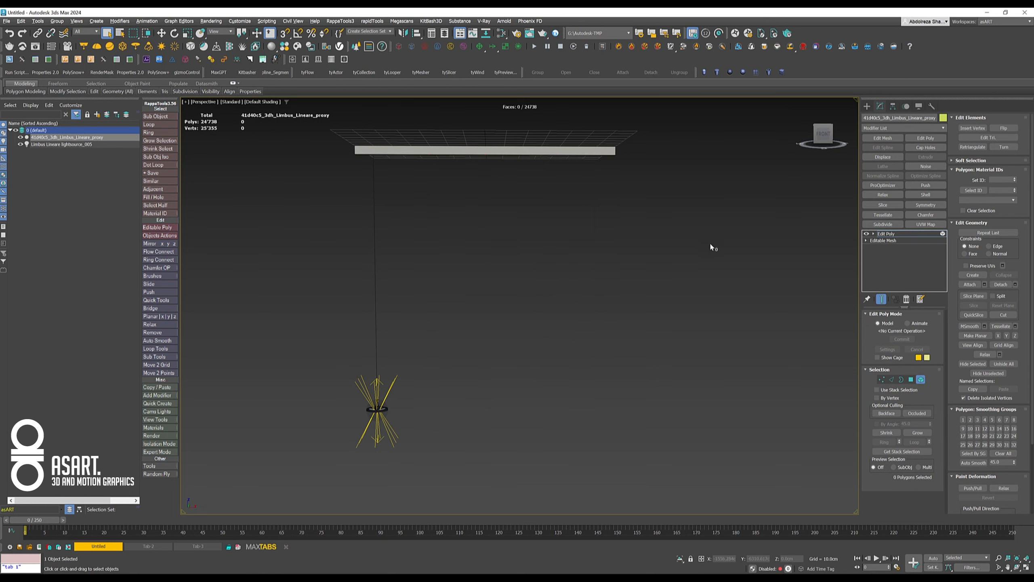
- Hide light source 005 and set the perspective viewport shading to Clay
left_click(20, 144)
middle_click_drag(436, 349, 505, 374)
left_click(264, 102)
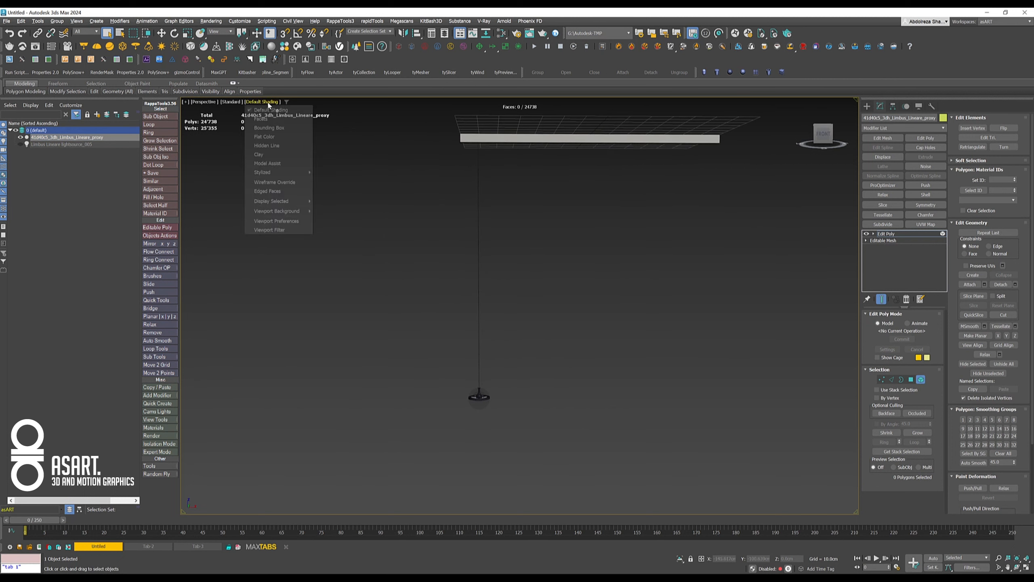
left_click(260, 155)
scroll(505, 362, "up", 5)
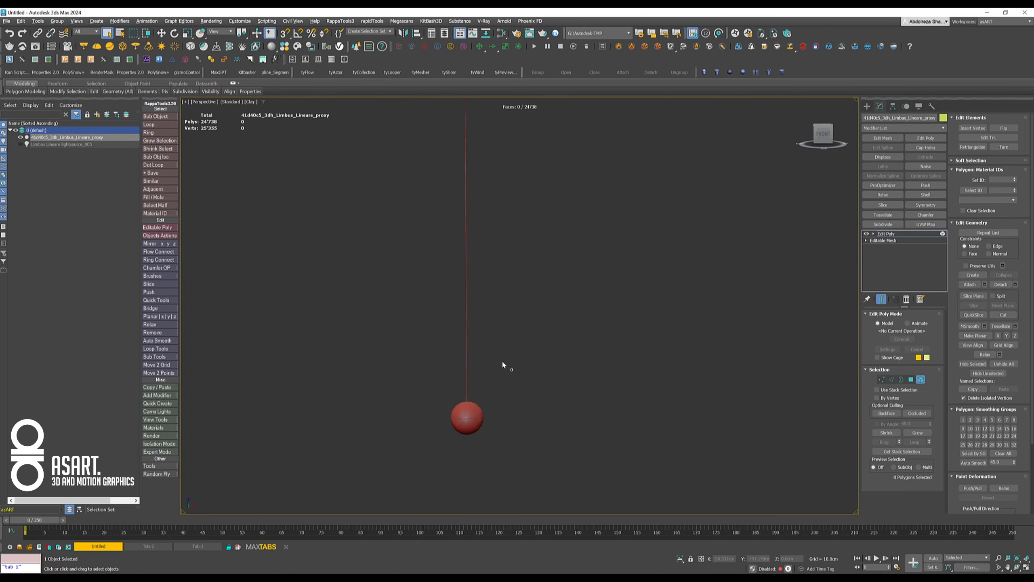
- Select the globe's elements without the wire and detach them as a separate object named Seg.Light.Top
middle_click_drag(487, 372, 527, 211)
left_click_drag(541, 271, 564, 362)
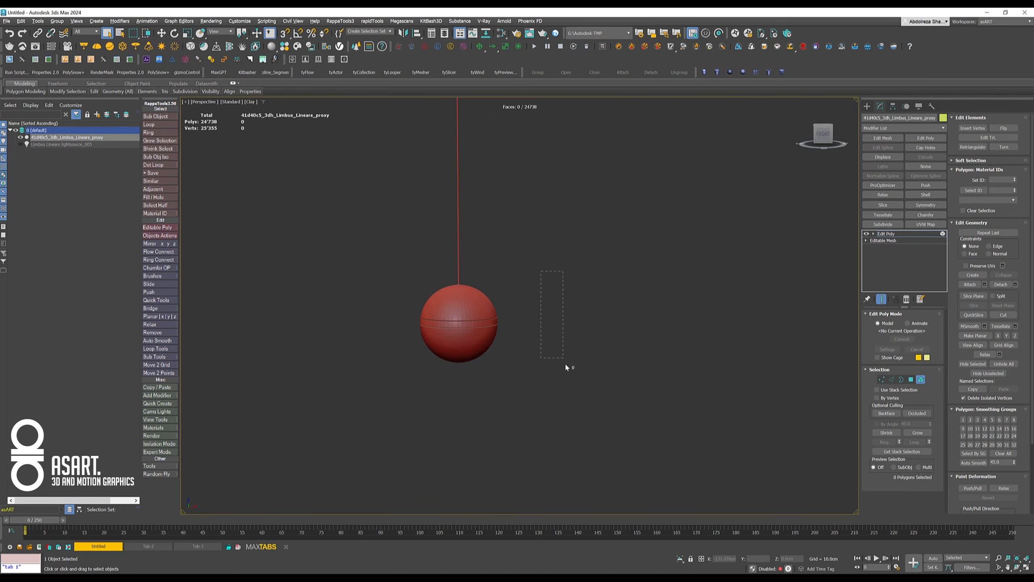
left_click_drag(329, 396, 329, 396)
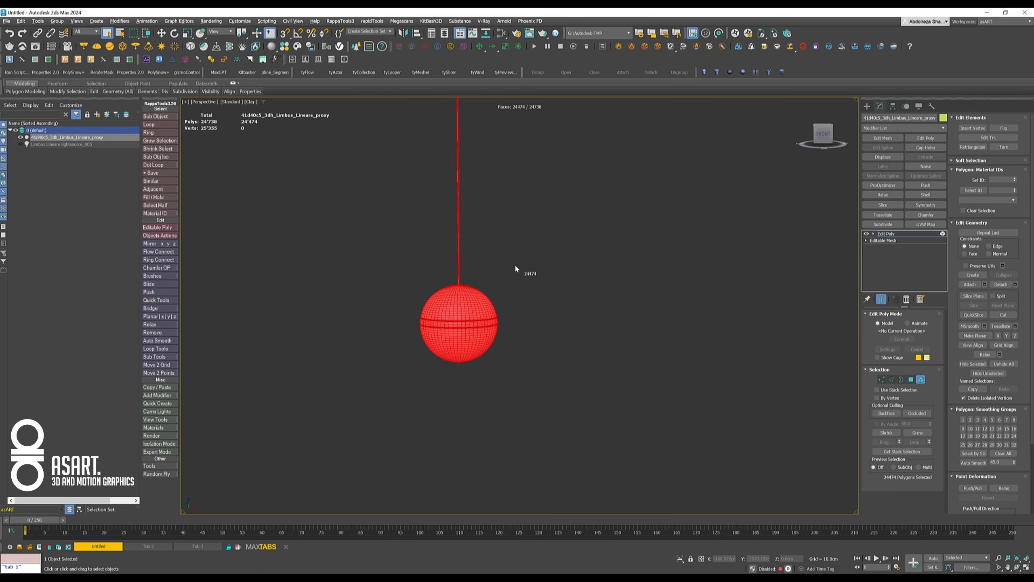
left_click_drag(501, 197, 386, 264, "alt")
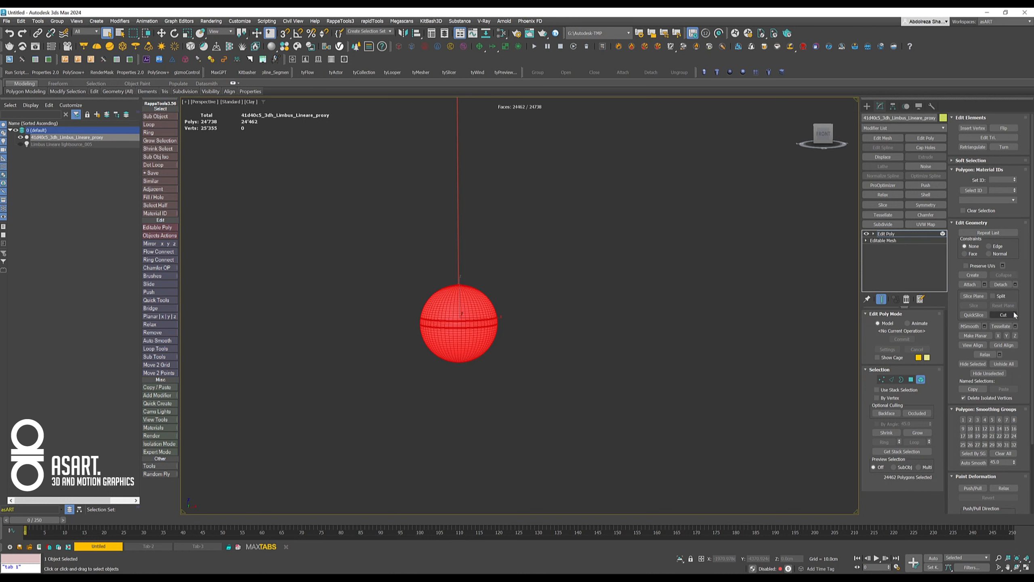
left_click(1016, 285)
type("Seg.Lig")
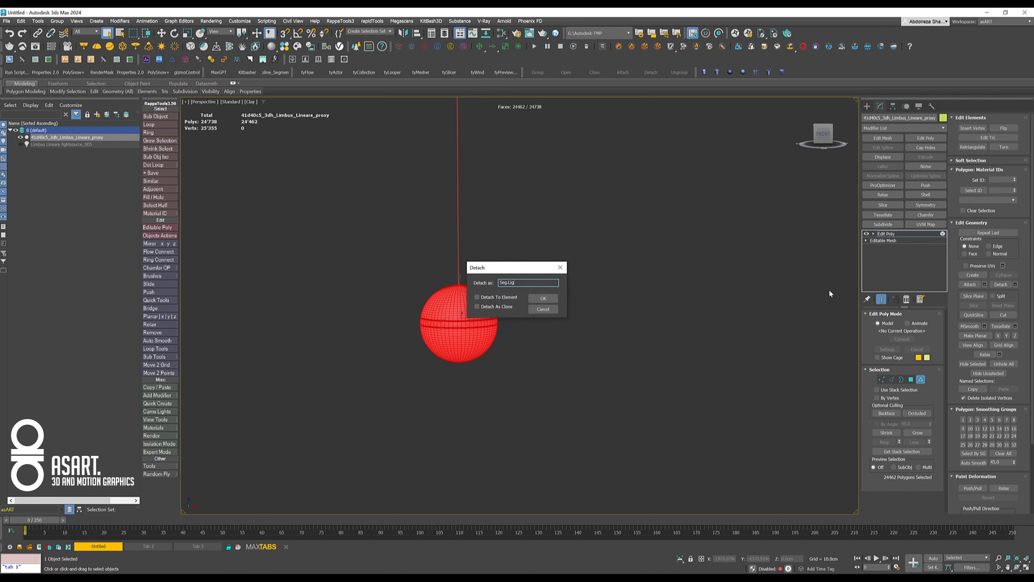
type("ht.Top")
key("Return")
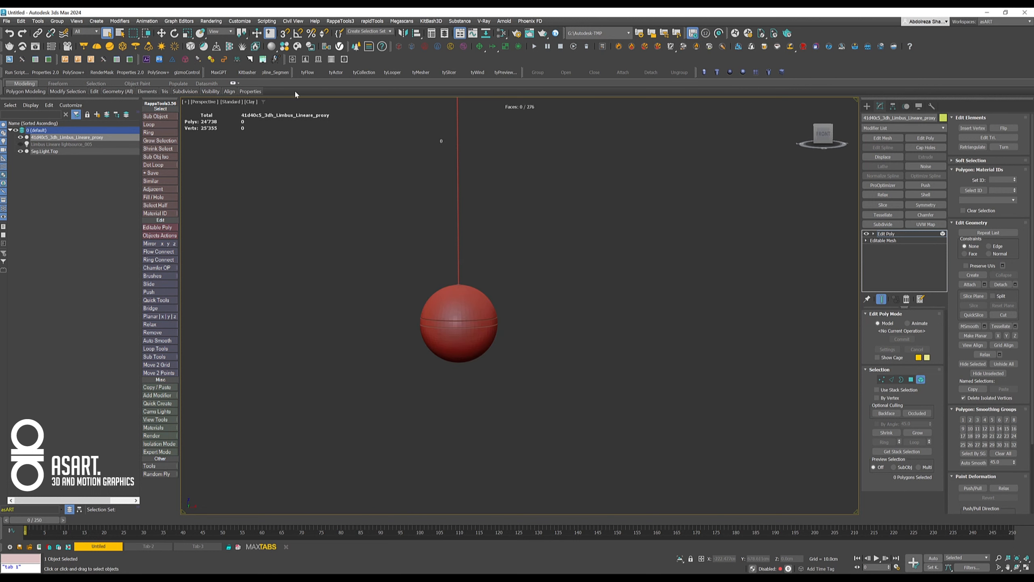
- Detach the hanging wire element as a separate object named Seg.Wire
left_click_drag(414, 229, 413, 227)
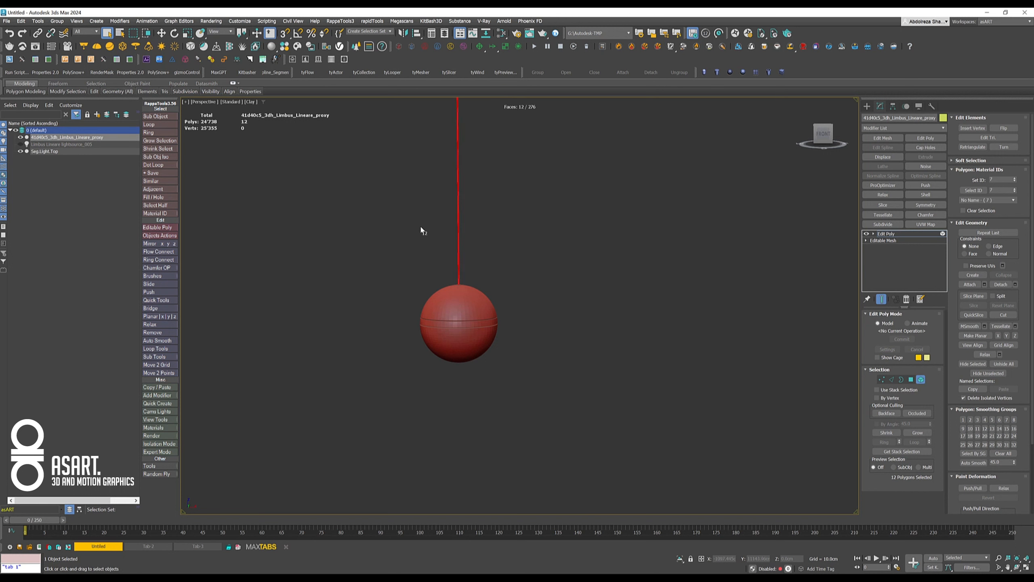
left_click(1015, 284)
type("Se")
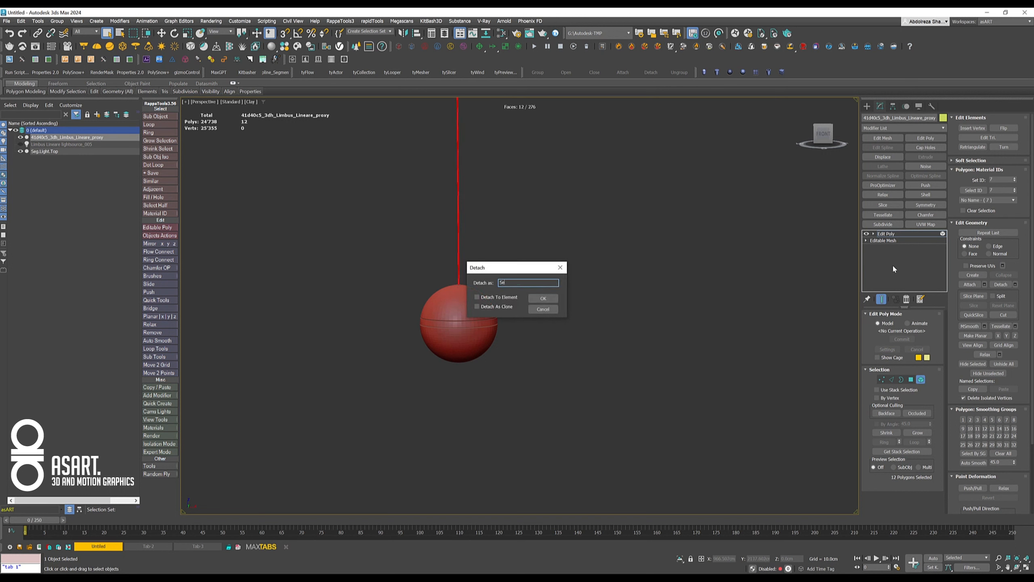
type("g.Wire")
key("Return")
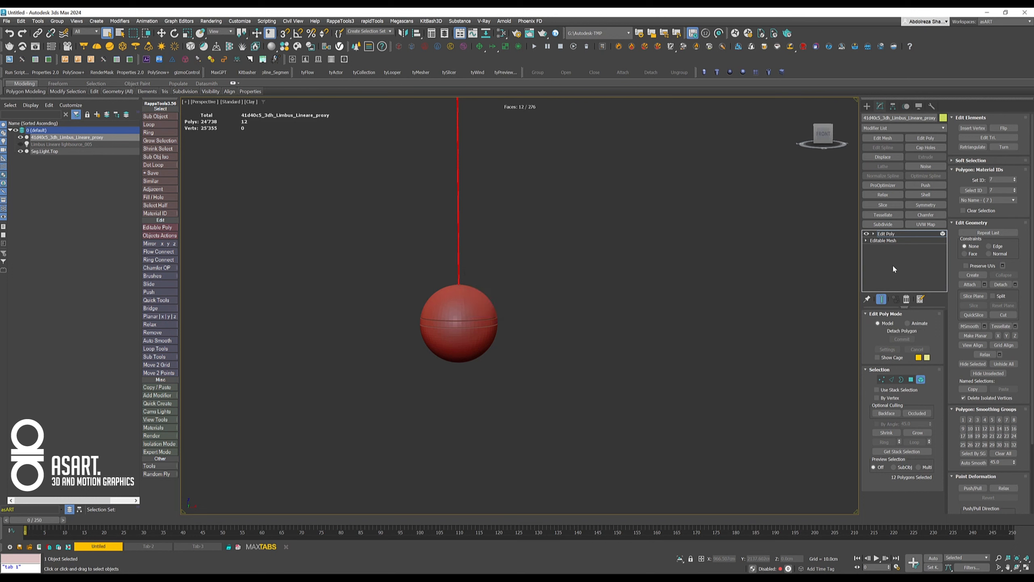
- In the front view, connect the beam's lengthwise edges with 4 segments and a pinch of 70
middle_click_drag(548, 208, 563, 247)
key("f")
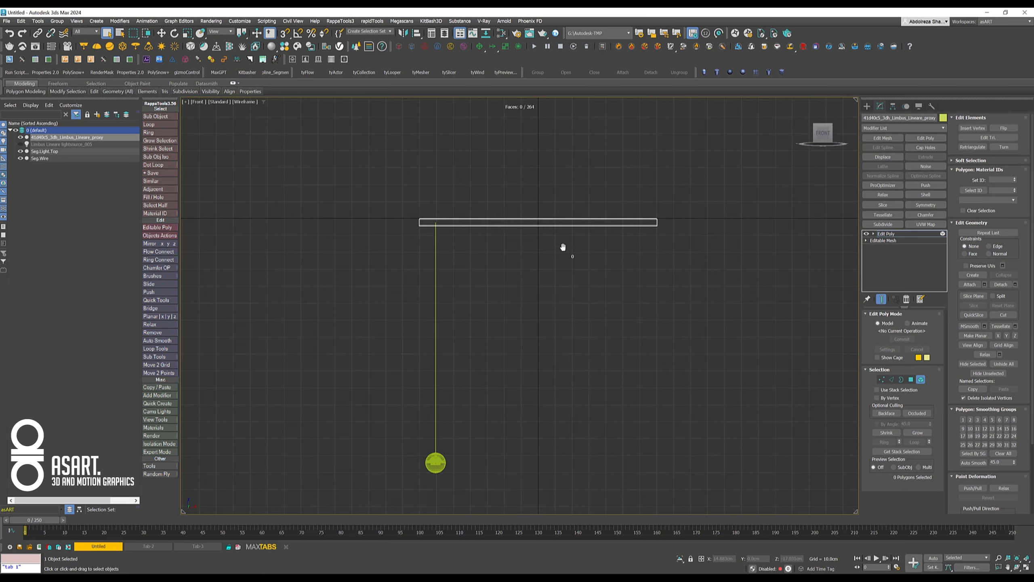
left_click(892, 379)
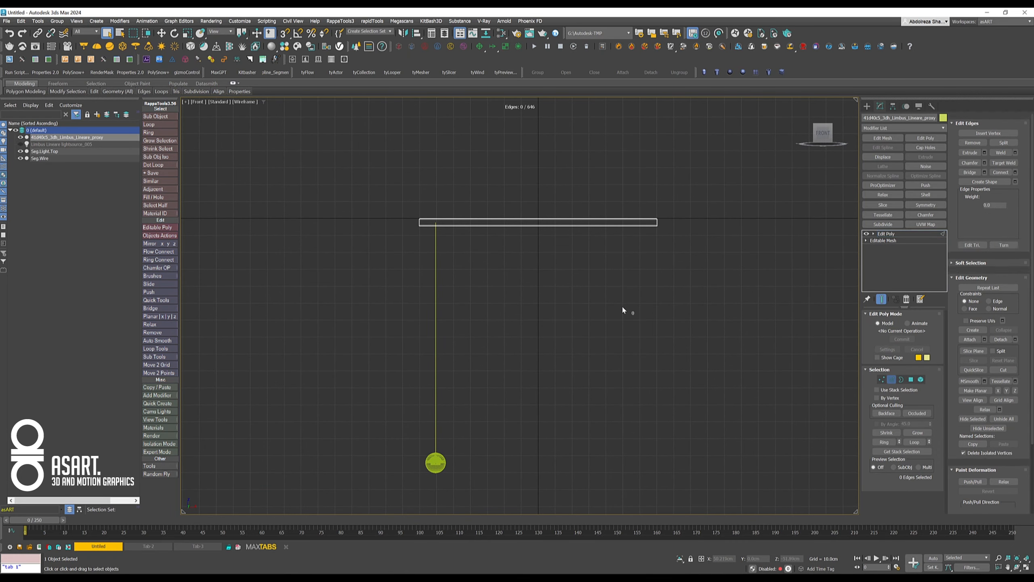
left_click_drag(583, 315, 584, 348)
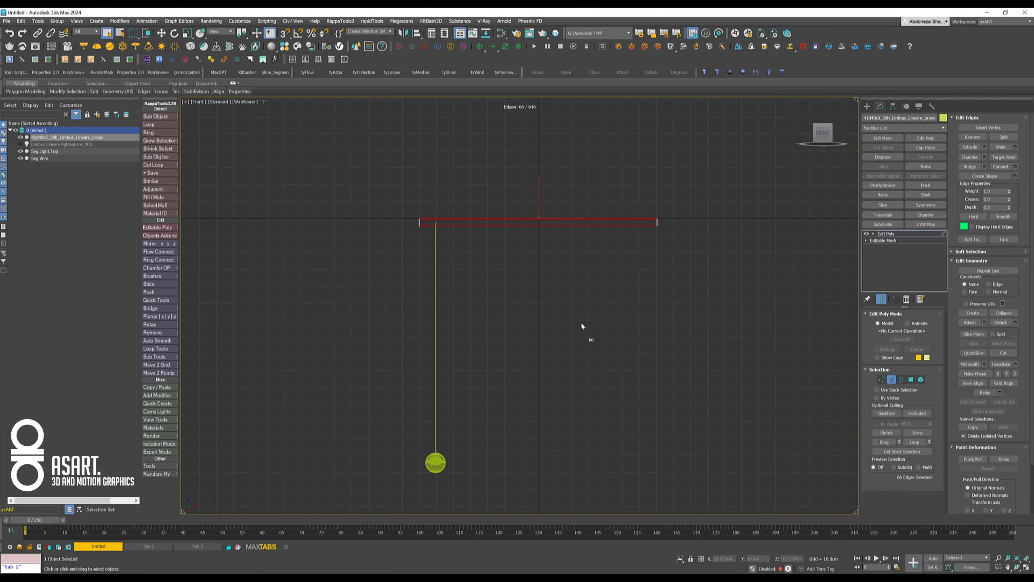
left_click(1015, 166)
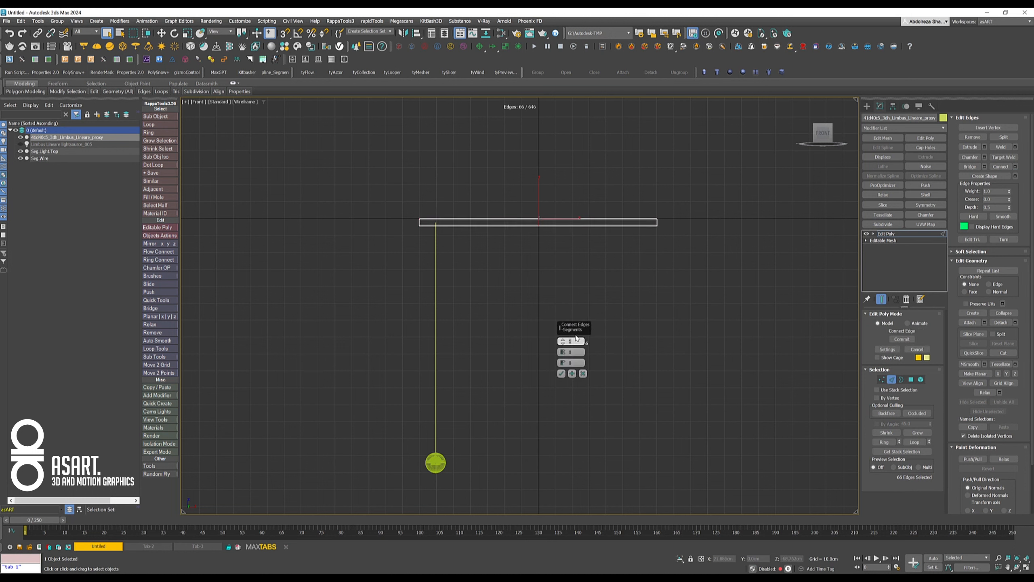
key("Return")
left_click(577, 353)
type("70")
key("Return")
- Delete the polygons of the beam's two rightmost sections and of the long section beside its left end
scroll(554, 247, "up", 3)
mouse_move(550, 245)
middle_mouse_down()
mouse_move(509, 272)
mouse_move(553, 258)
middle_mouse_up()
scroll(514, 265, "up", 4)
key("4")
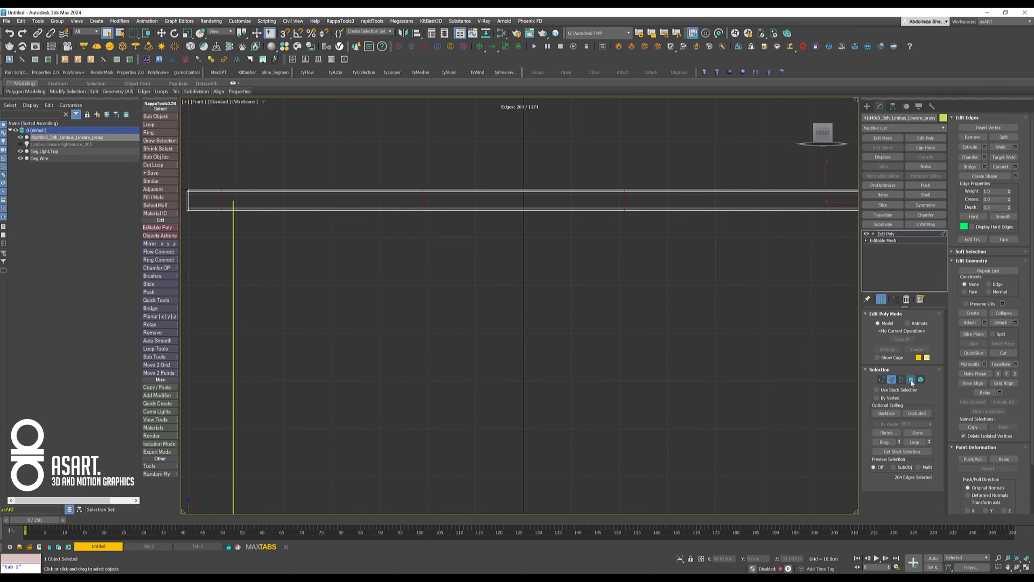
middle_click_drag(740, 280, 701, 283)
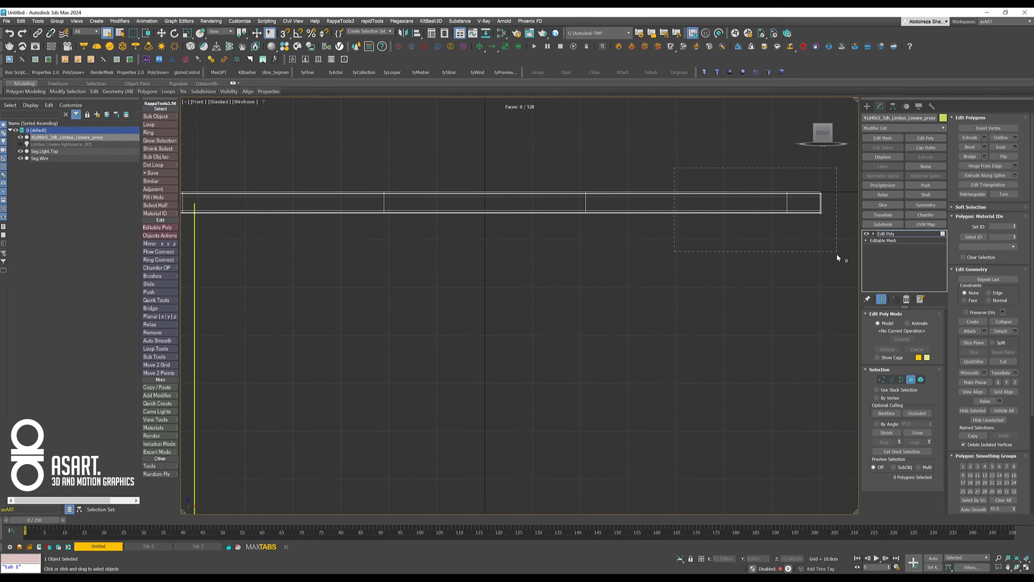
left_click_drag(836, 252, 836, 251)
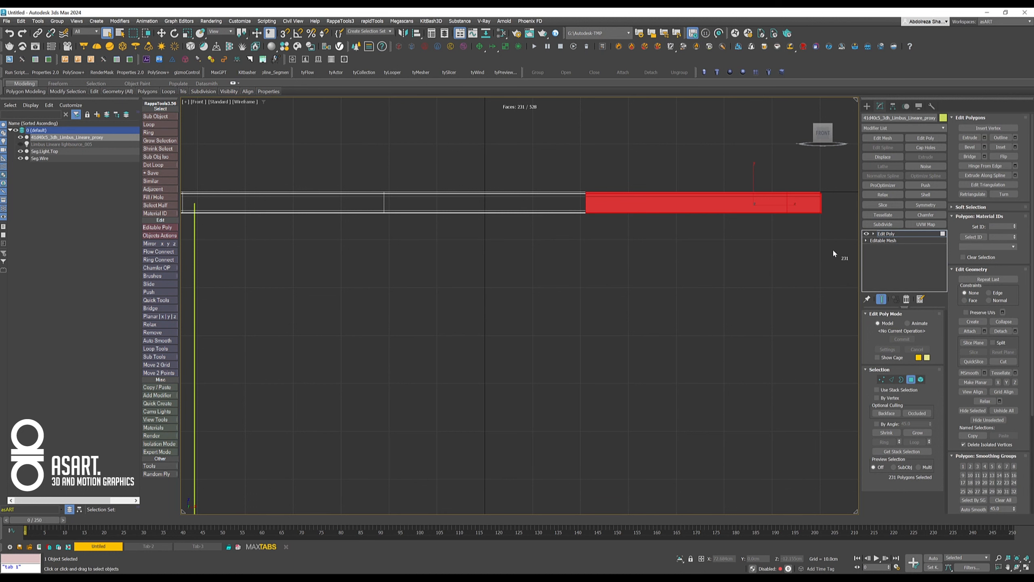
key("Delete")
middle_click_drag(471, 254, 573, 241)
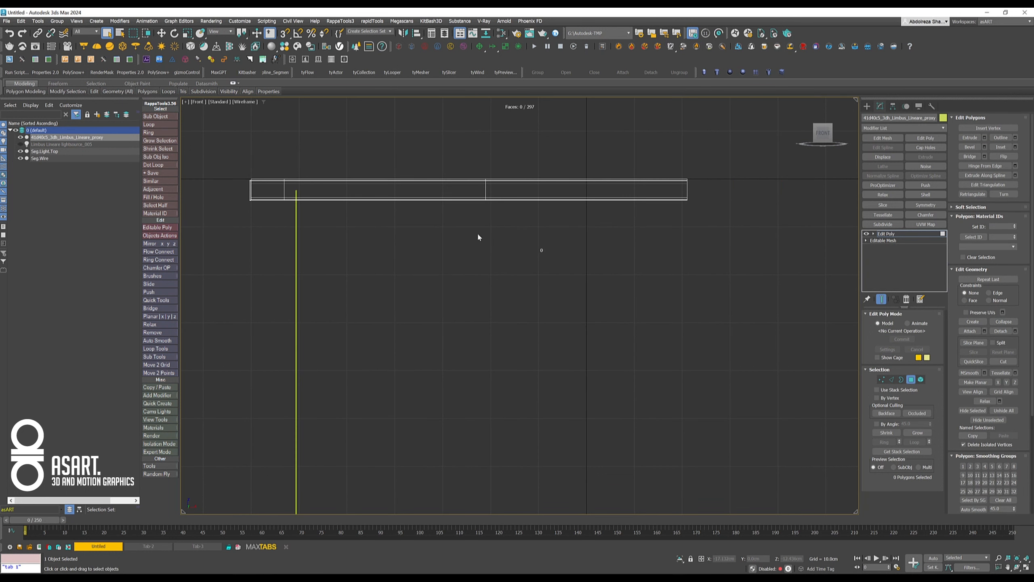
left_click_drag(393, 158, 402, 277)
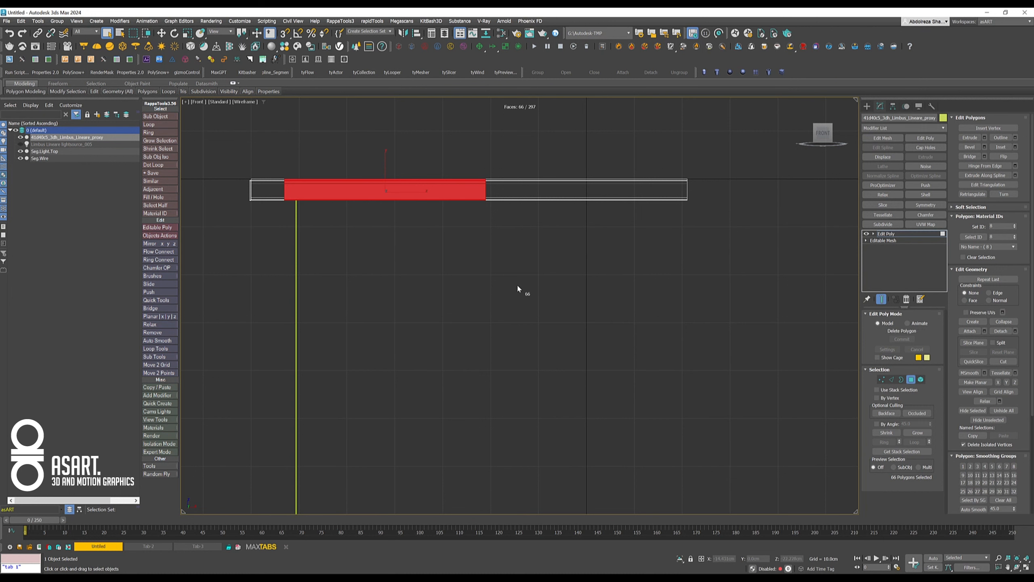
key("Delete")
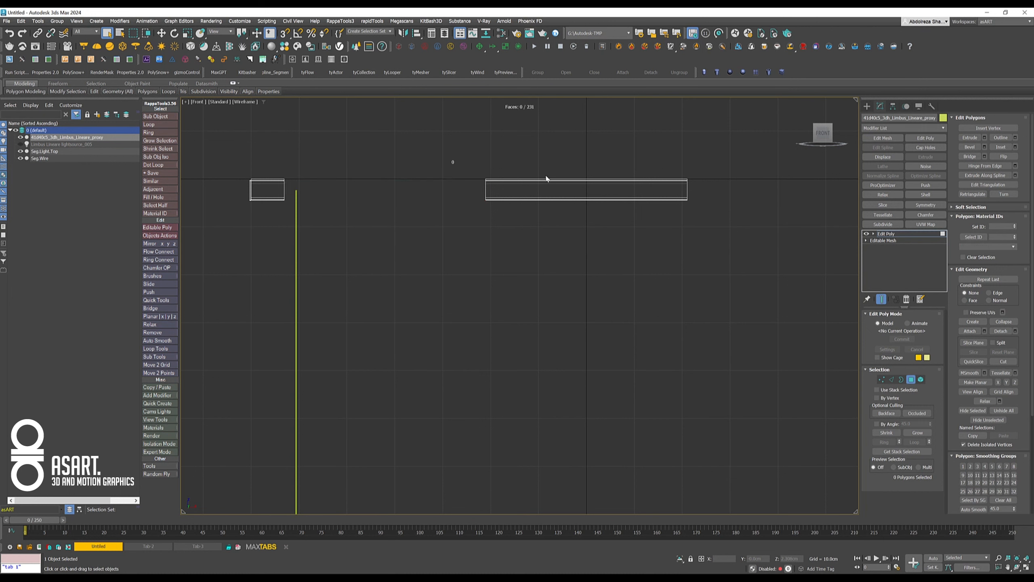
- Detach the polygons of the beam's remaining middle section as an object named Seg.Default
left_click_drag(778, 253, 772, 255)
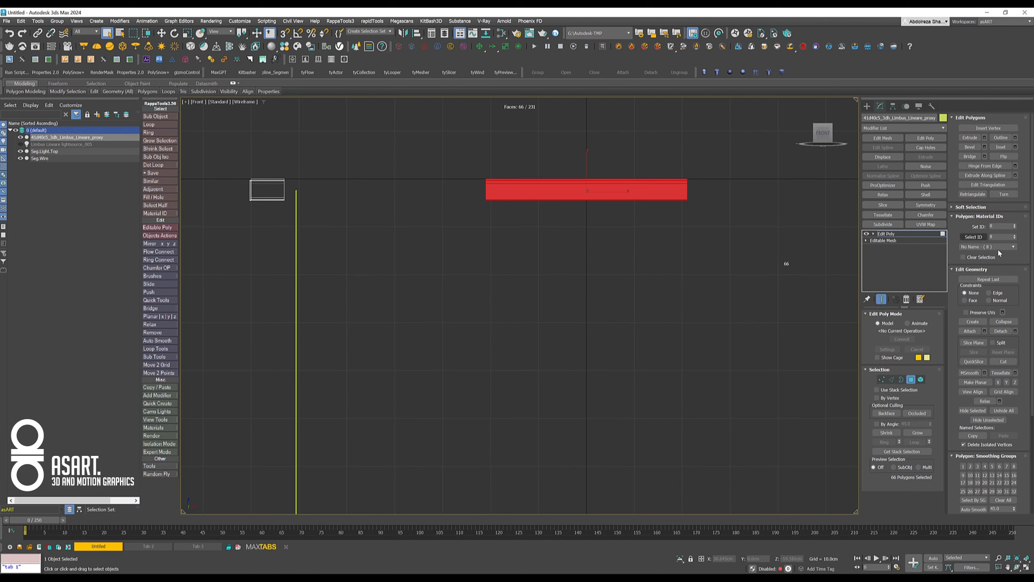
left_click(1001, 331)
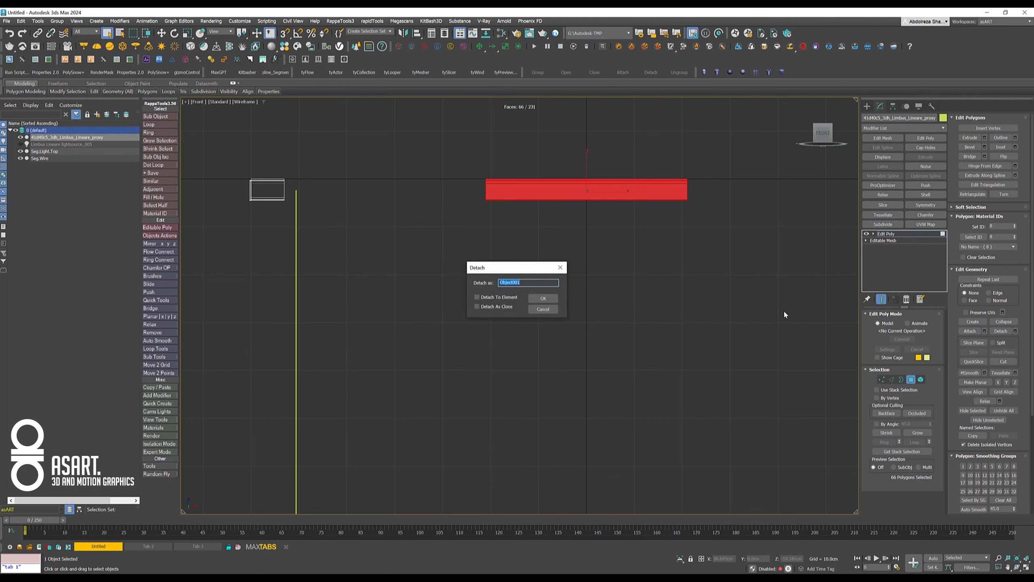
type("Seg.Default")
key("Return")
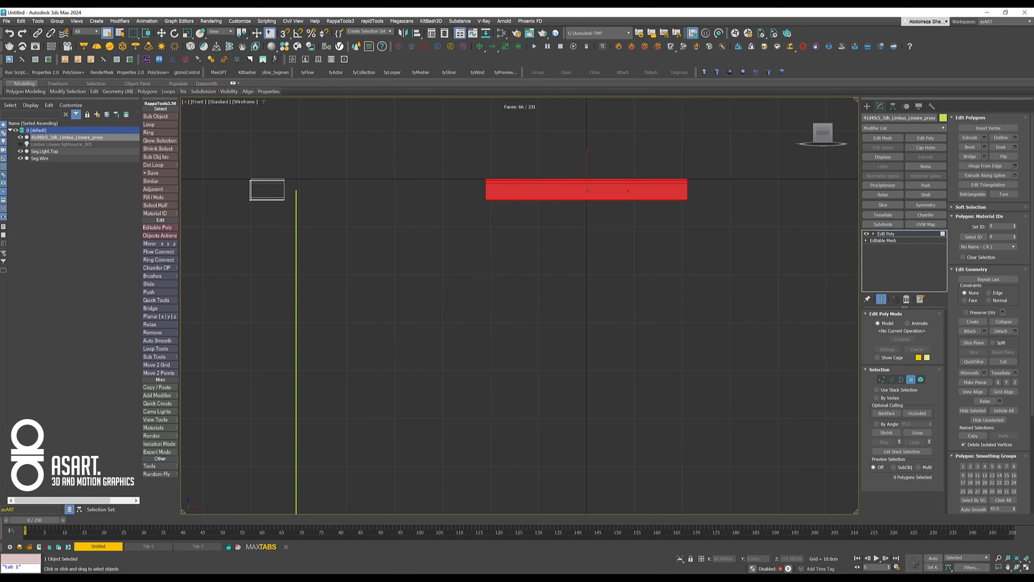
- Leave polygon editing and rename the remaining beam end piece as Seg.Start/End
left_click(898, 233)
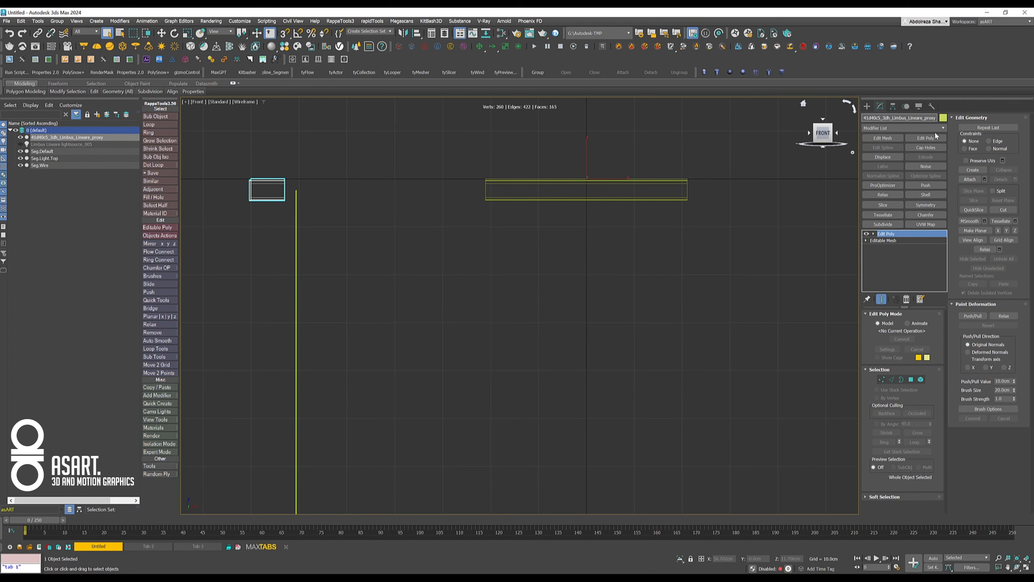
type("Seg.Start/End")
key("Return")
scroll(517, 272, "down", 5)
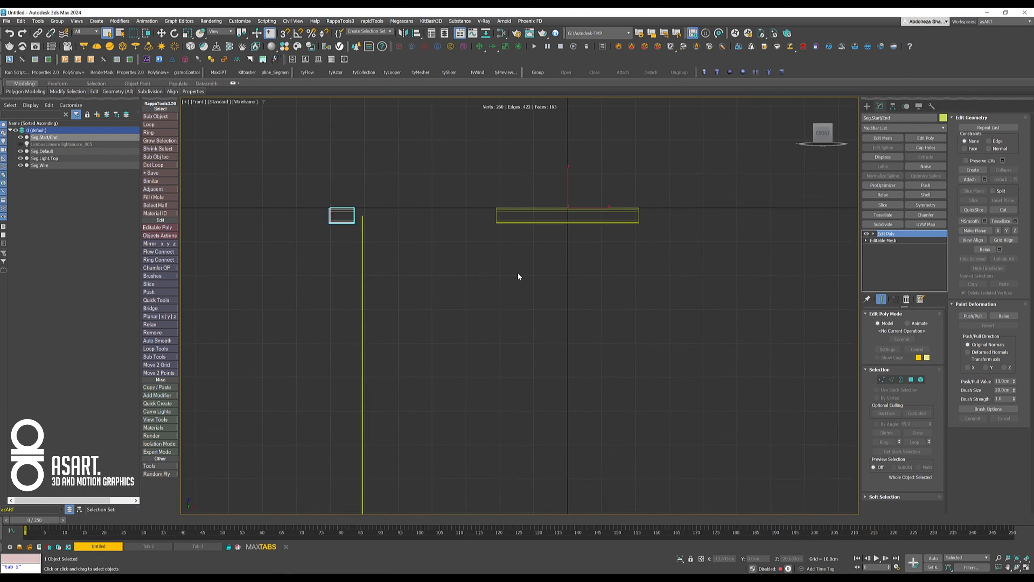
- Select all four lamp segments and center their pivots to the objects with Affect Pivot Only enabled
middle_click_drag(511, 292, 545, 261)
middle_click_drag(569, 299, 570, 267)
left_click_drag(404, 160, 680, 450)
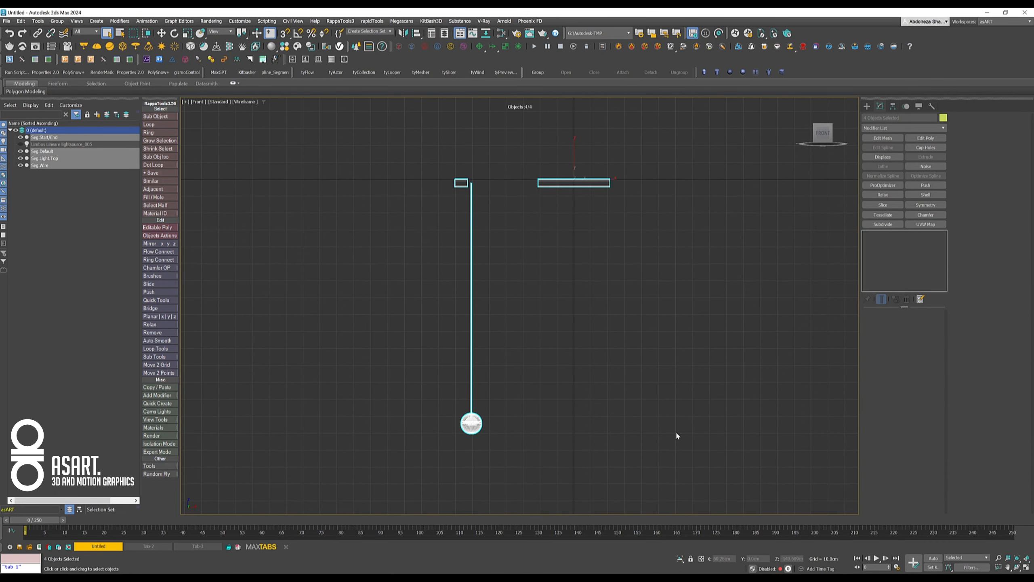
left_click(893, 106)
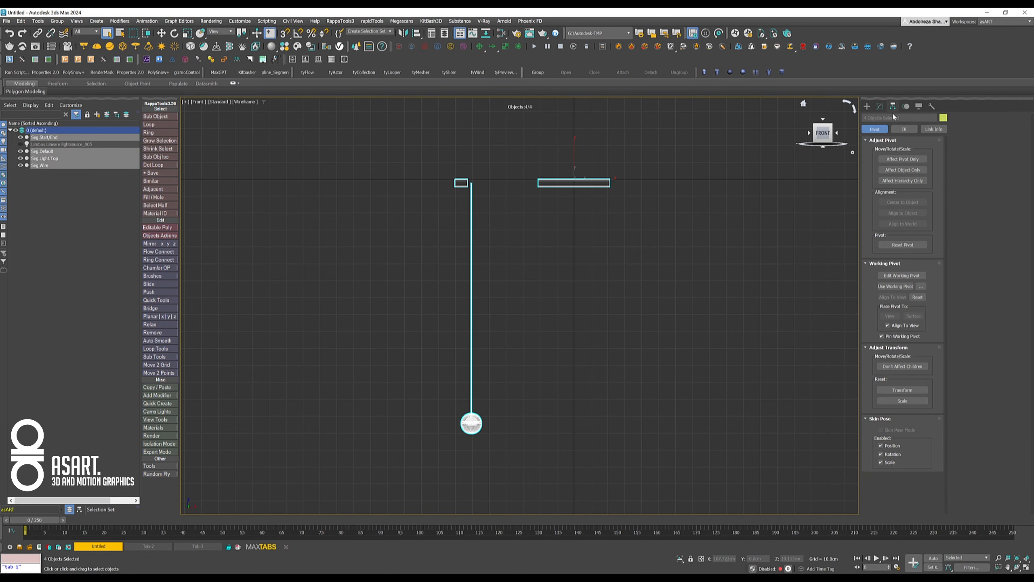
left_click(902, 159)
left_click(902, 202)
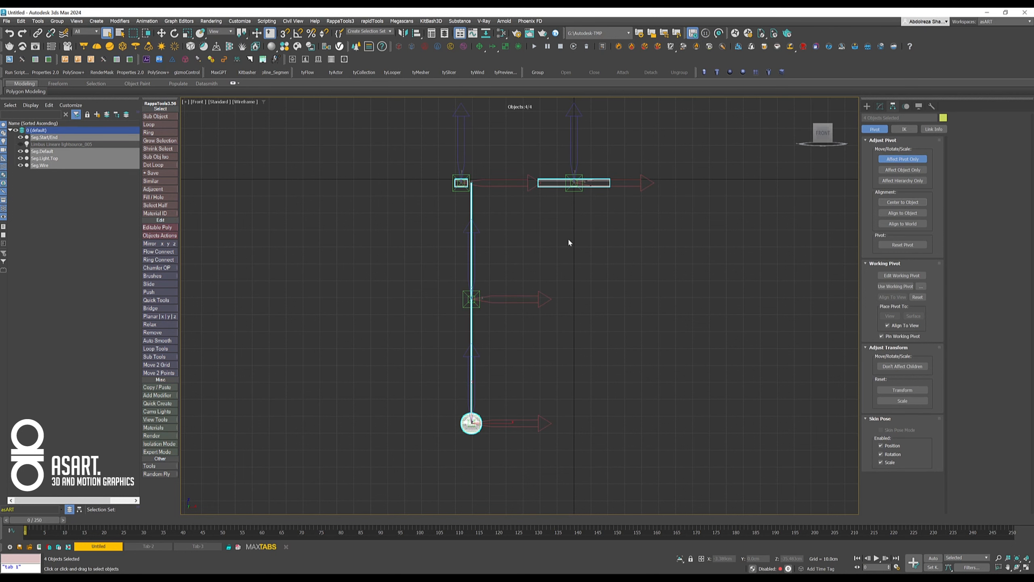
- Move the pivot of Seg.Light.Top up inside its stem to the lower end of the wire
middle_click_drag(560, 309, 617, 275)
scroll(576, 318, "up", 3)
middle_click_drag(546, 352, 612, 230)
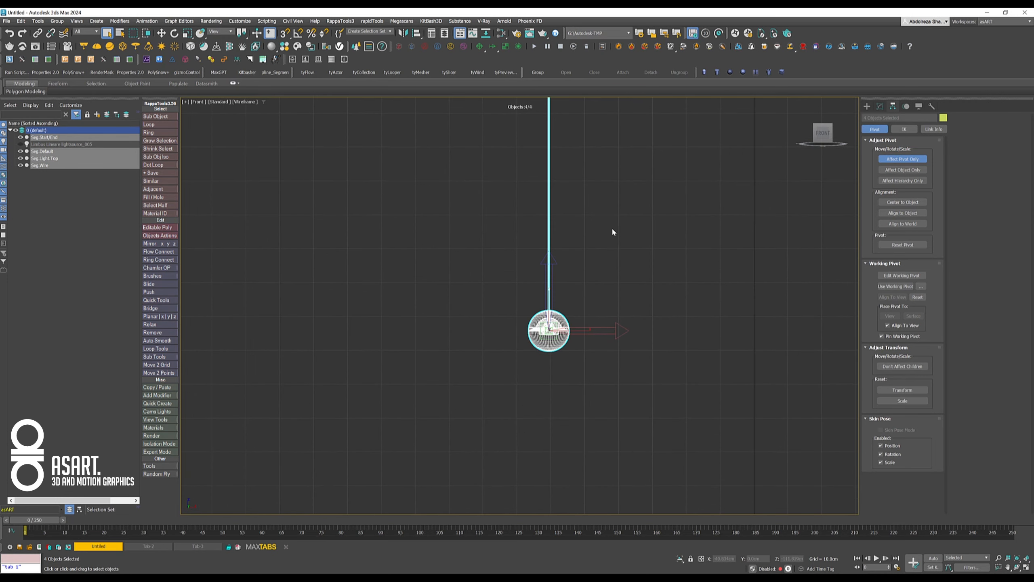
left_click(593, 272)
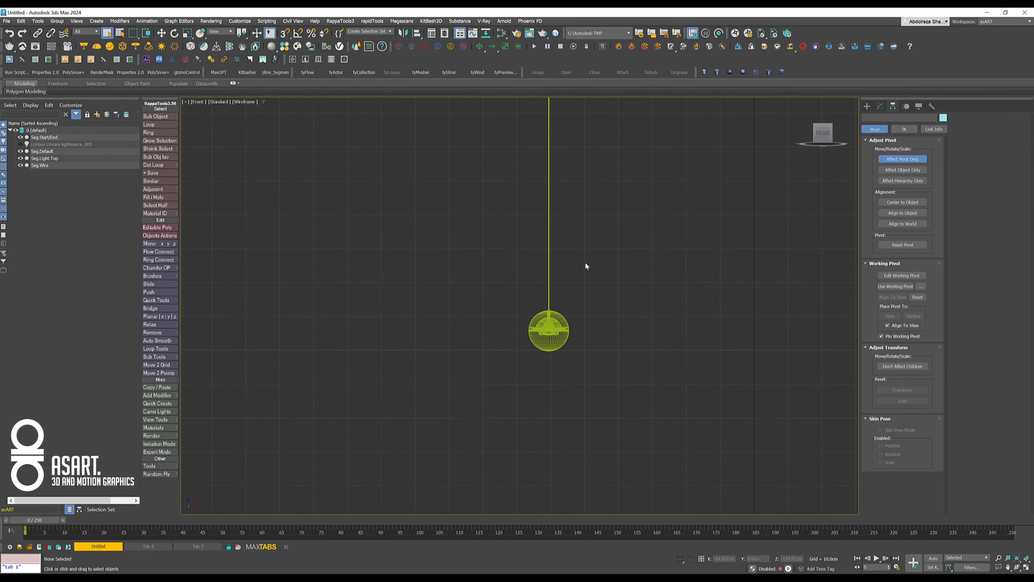
scroll(576, 317, "up", 3)
middle_click_drag(576, 317, 678, 285)
left_click(596, 308)
scroll(630, 303, "up", 3)
middle_click_drag(607, 271, 580, 297)
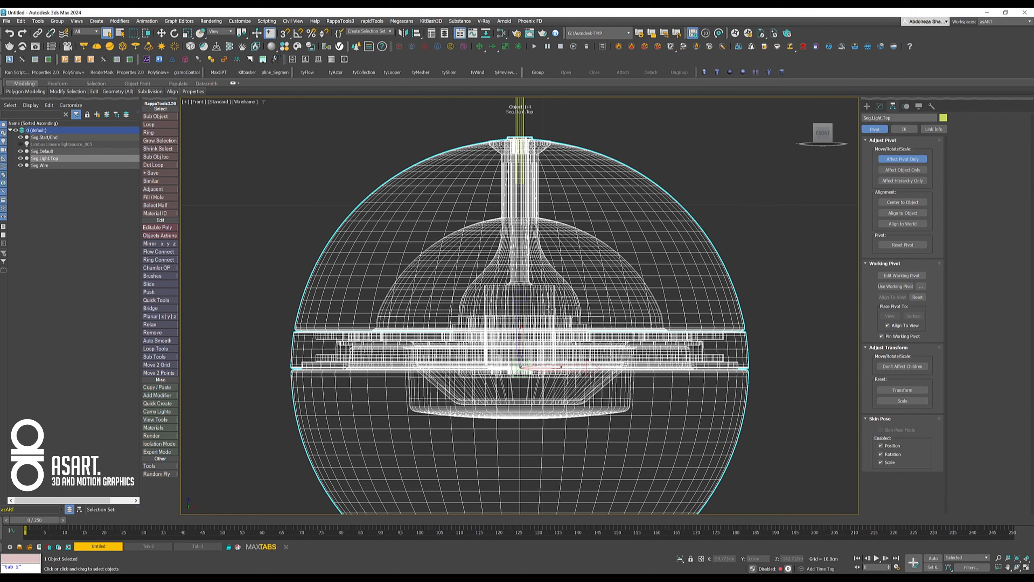
key("w")
left_click_drag(521, 344, 517, 190)
scroll(518, 212, "up", 8)
middle_click_drag(479, 197, 491, 360)
scroll(493, 348, "down", 2)
left_click_drag(539, 381, 535, 238)
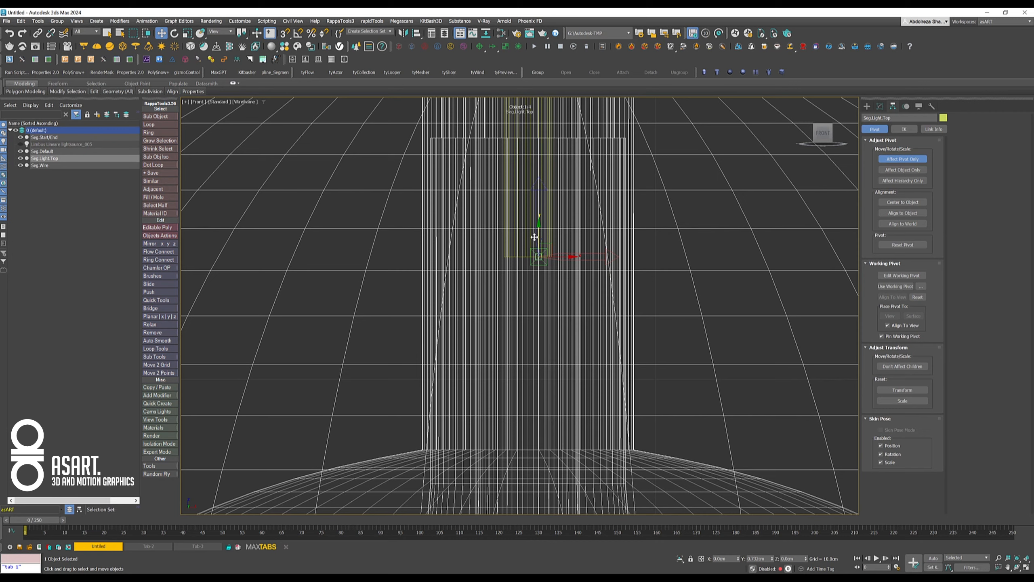
scroll(598, 276, "down", 10)
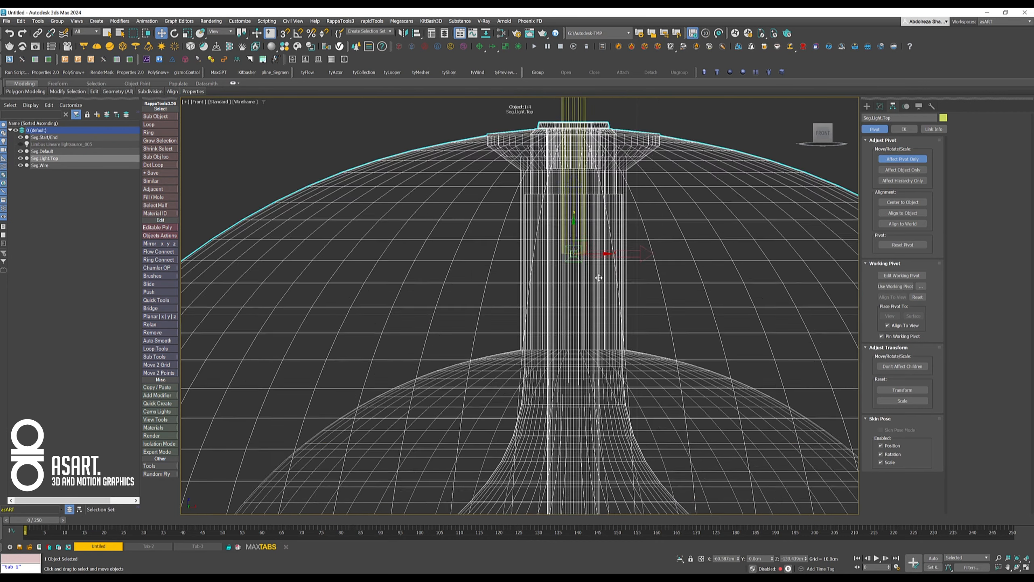
- Set the Z position of the Seg.Wire pivot to 0 cm
scroll(595, 278, "down", 2)
middle_click_drag(583, 304, 538, 420)
middle_click_drag(612, 173, 619, 396)
left_click_drag(605, 279, 505, 336)
middle_click_drag(622, 191, 617, 362)
middle_click_drag(611, 277, 636, 499)
scroll(627, 299, "down", 4)
scroll(635, 298, "down", 4)
middle_click_drag(633, 249, 602, 407)
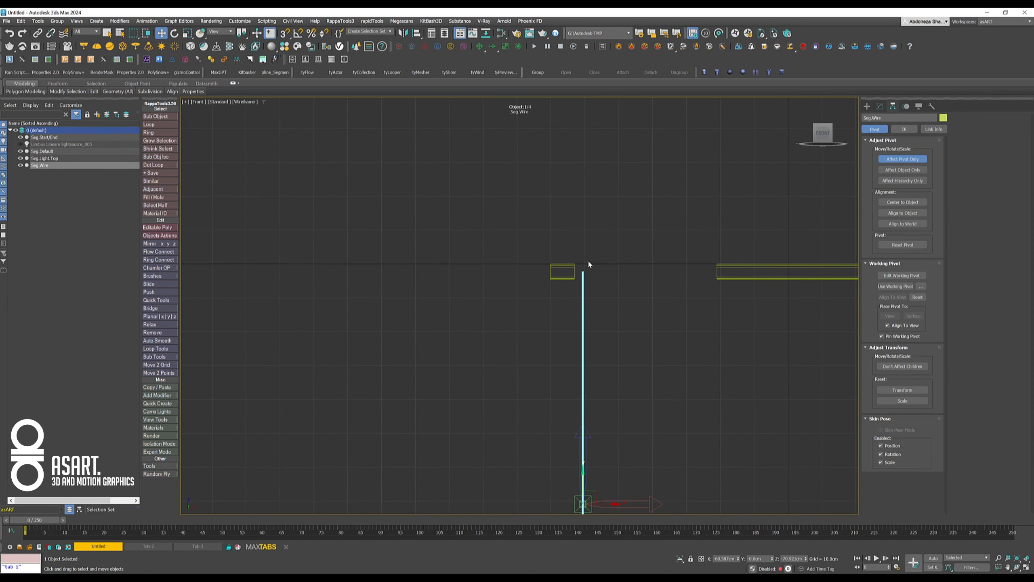
right_click(806, 559)
middle_click_drag(679, 349, 646, 396)
scroll(564, 336, "up", 6)
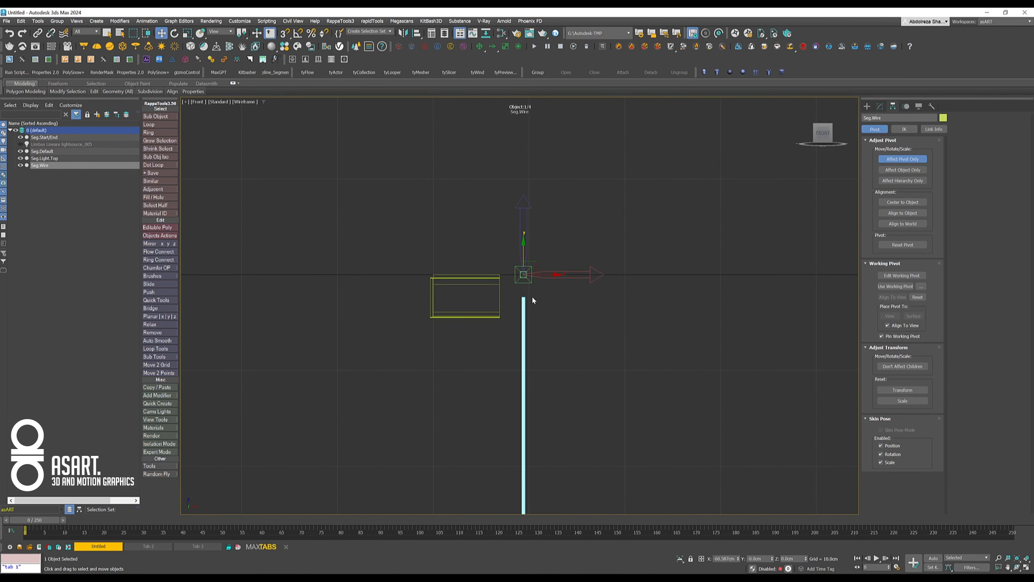
- Set the Z position of the pivot of the beam's middle segment, Seg.Default, to 0 cm
middle_click_drag(448, 361, 445, 341)
left_click_drag(589, 199, 726, 381)
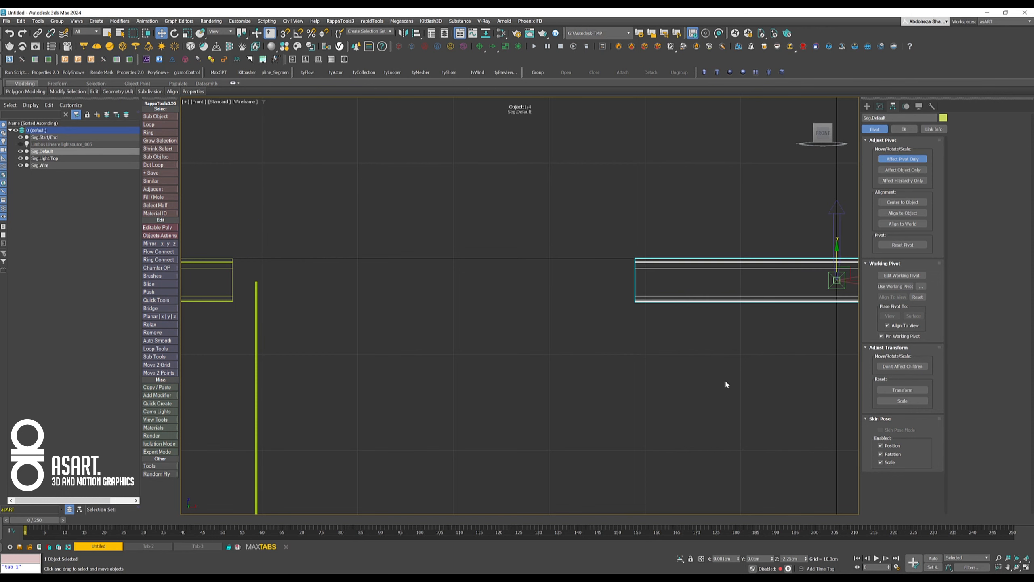
middle_click_drag(726, 382, 561, 371)
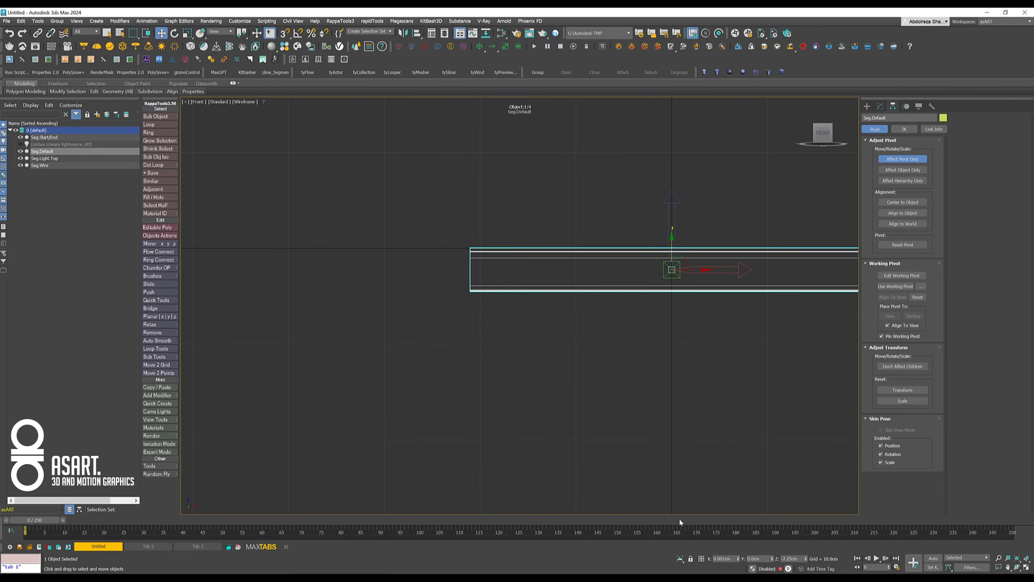
right_click(806, 560)
- Set the Z position of the pivot of the beam's end segment, Seg.Start/End, to 0 cm
middle_click_drag(311, 314, 727, 349)
left_click_drag(442, 244, 463, 400)
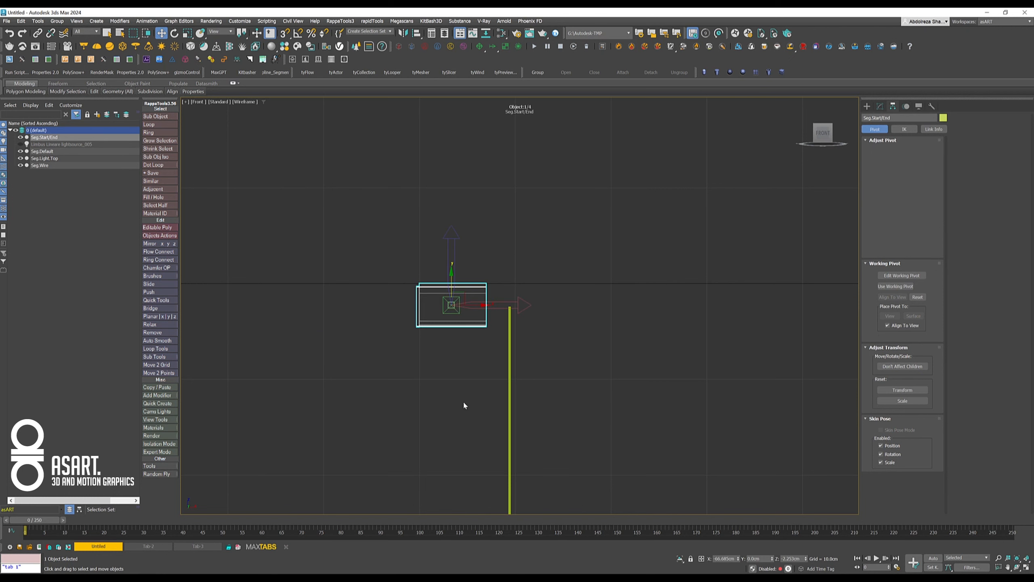
right_click(806, 560)
scroll(477, 293, "up", 6)
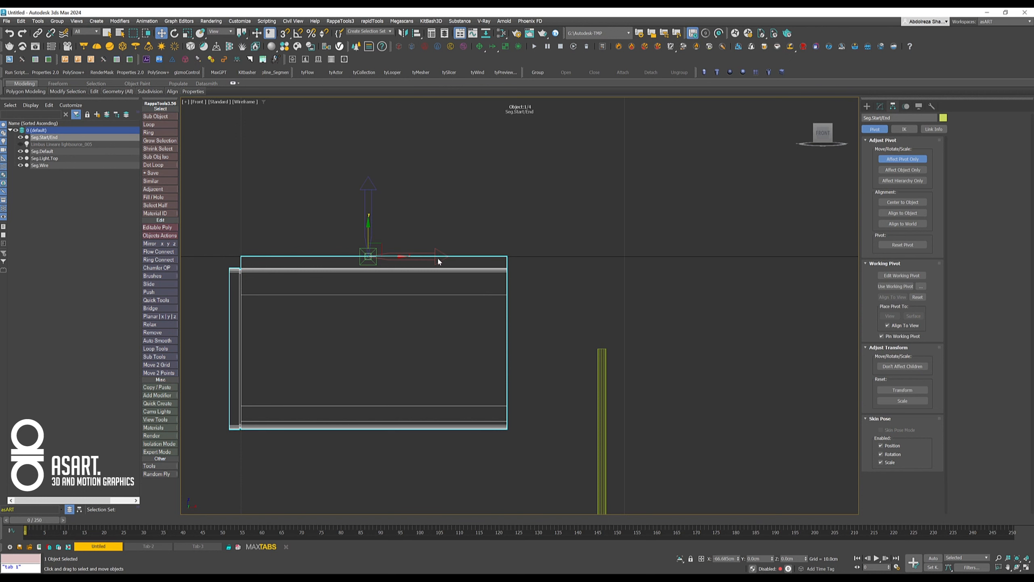
- Copy the X position of the vertices along the open right-hand edge of Seg.Start/End and leave vertex editing
left_click(880, 106)
left_click(881, 379)
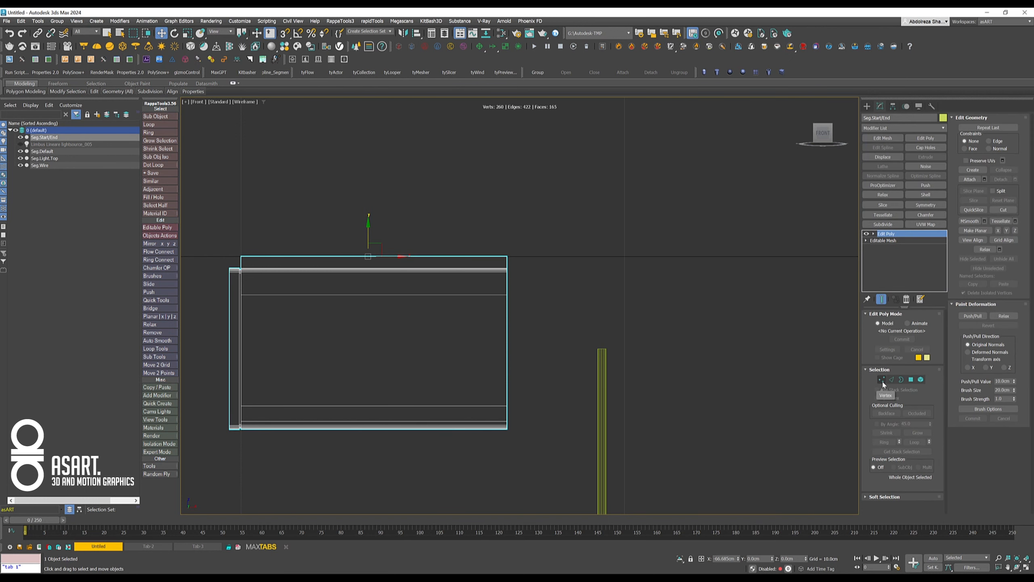
left_click_drag(551, 205, 520, 493)
left_click(736, 561)
key("ctrl+c")
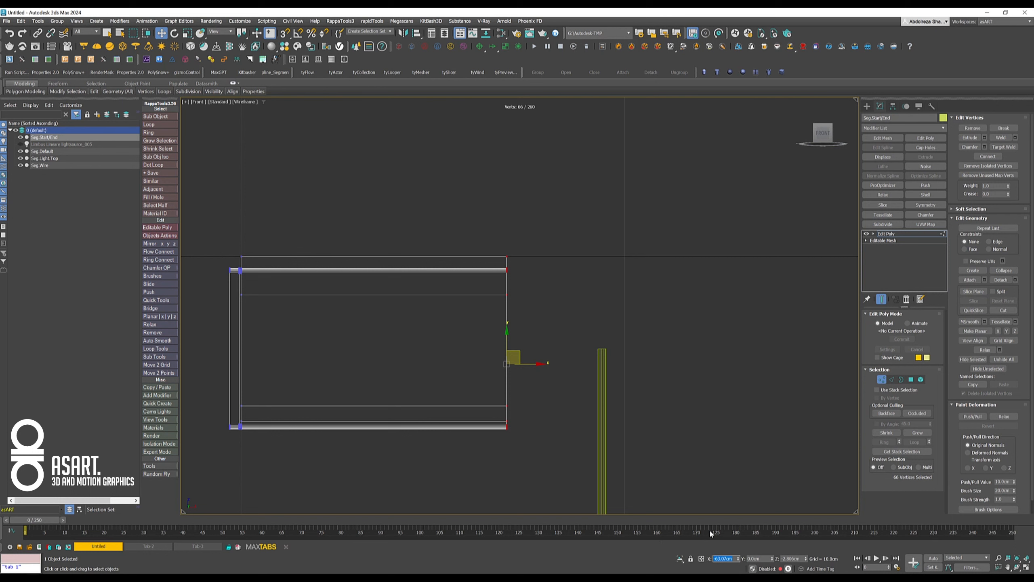
left_click(892, 233)
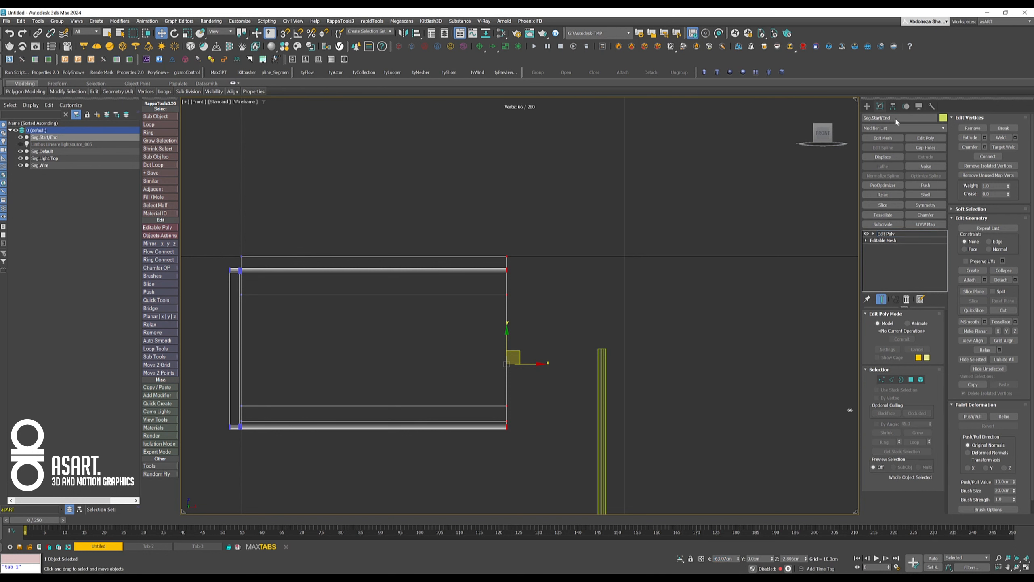
- Set the X position of the Seg.Start/End pivot to the copied value of -63.07 cm and leave pivot editing
left_click(895, 107)
left_click(898, 160)
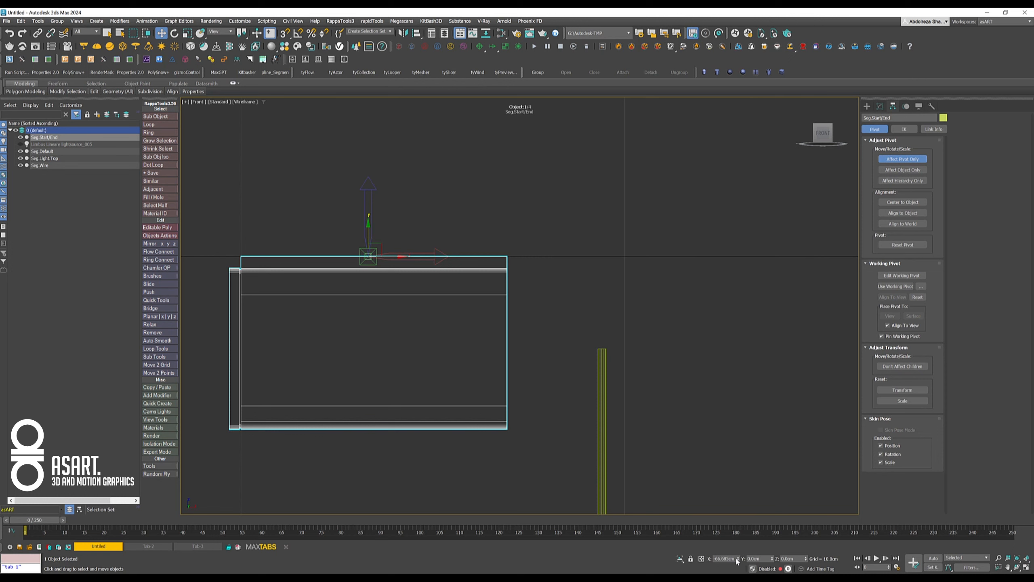
left_click_drag(736, 559, 687, 550)
key("ctrl+v")
key("Return")
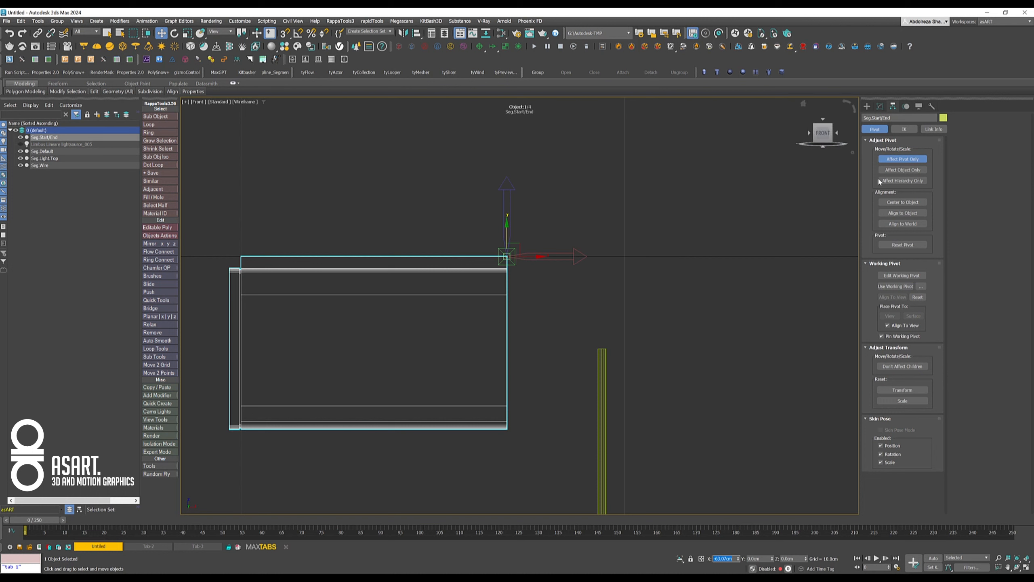
left_click(891, 160)
- Move Seg.Default along the X axis toward the beam end piece, placing it just beside the wire
scroll(578, 291, "down", 10)
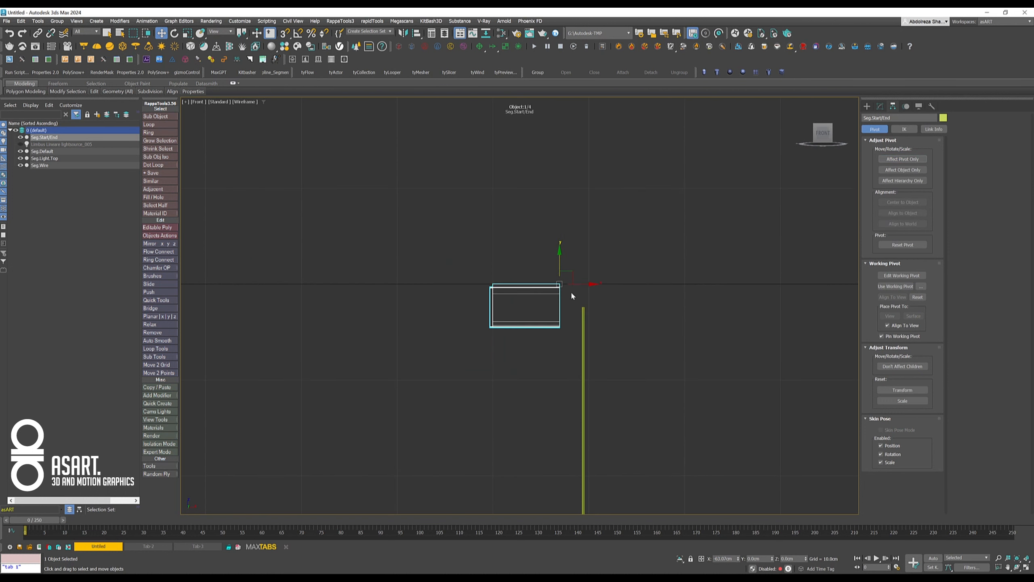
middle_click_drag(569, 345, 526, 248)
scroll(525, 250, "down", 8)
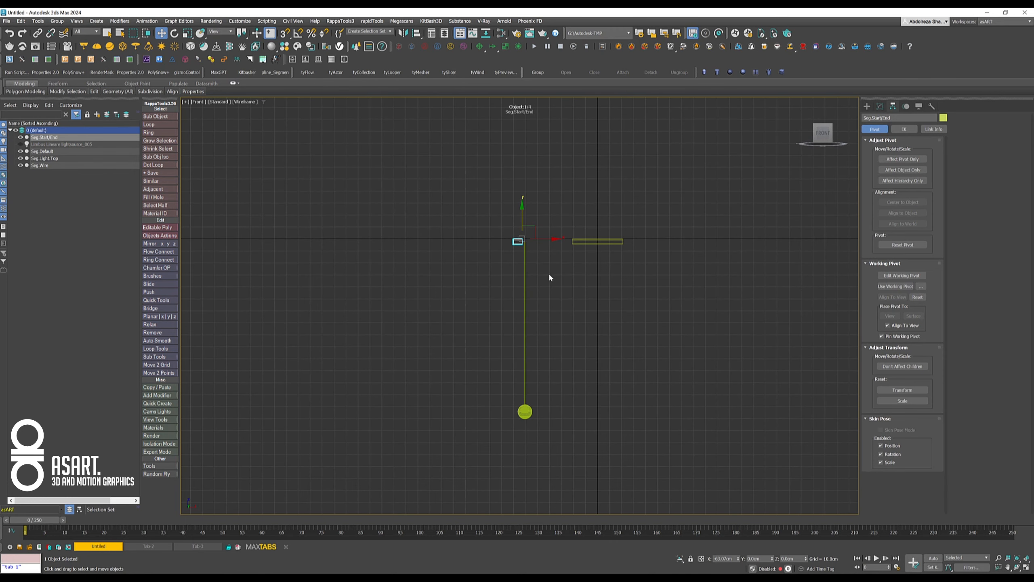
left_click(616, 242)
left_click_drag(627, 242, 585, 242)
scroll(511, 292, "up", 4)
scroll(511, 283, "down", 2)
middle_click_drag(511, 283, 337, 243)
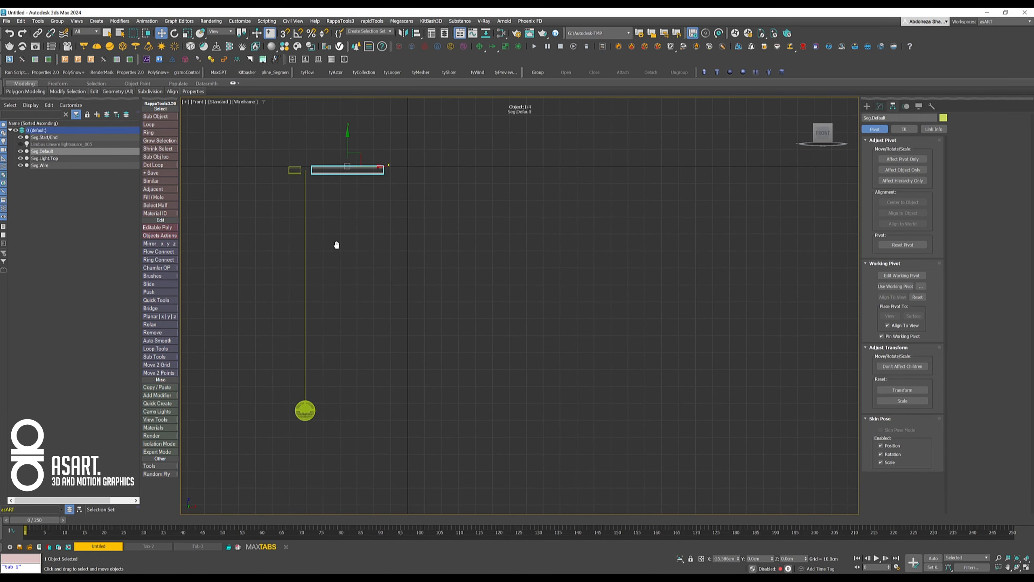
- Move all lamp segments together away from the grid's origin, deselect them and show only the Perspective view
left_click(1024, 567)
scroll(669, 392, "down", 3)
middle_click_drag(687, 373, 675, 442)
middle_click_drag(678, 433, 682, 410)
scroll(684, 437, "down", 3)
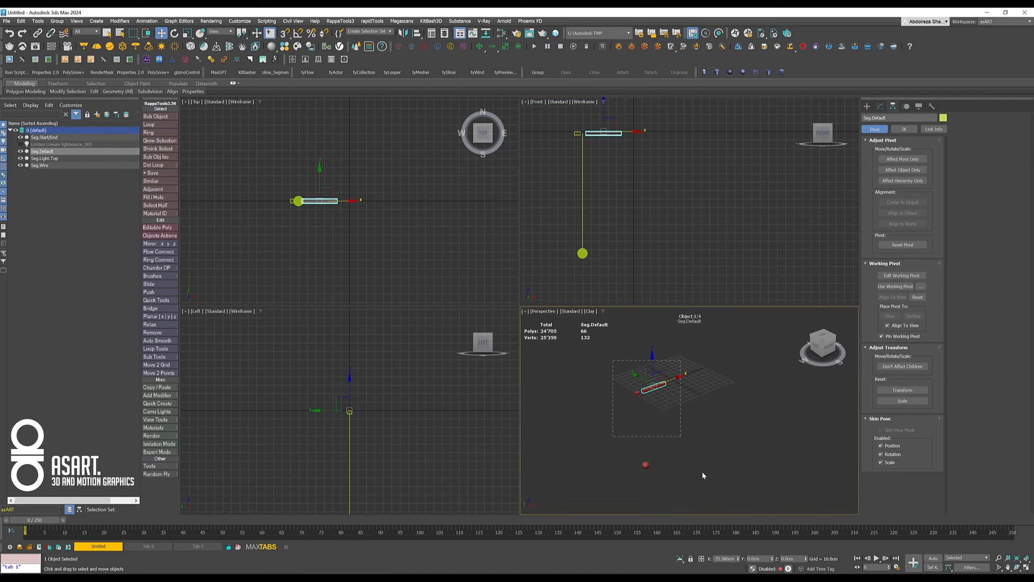
key("ctrl+a")
left_click_drag(670, 413, 588, 448)
left_click(652, 430)
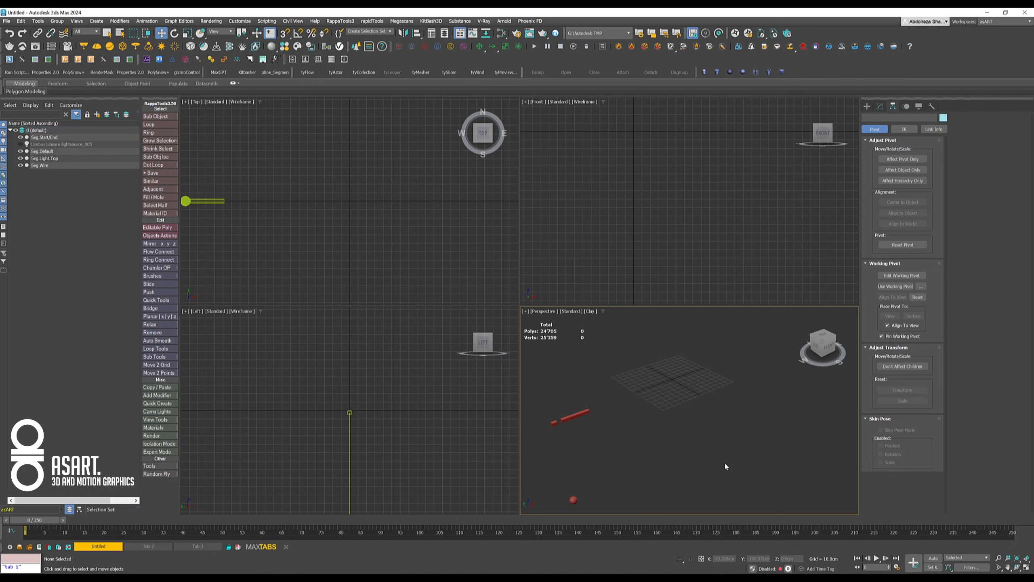
left_click(1026, 567)
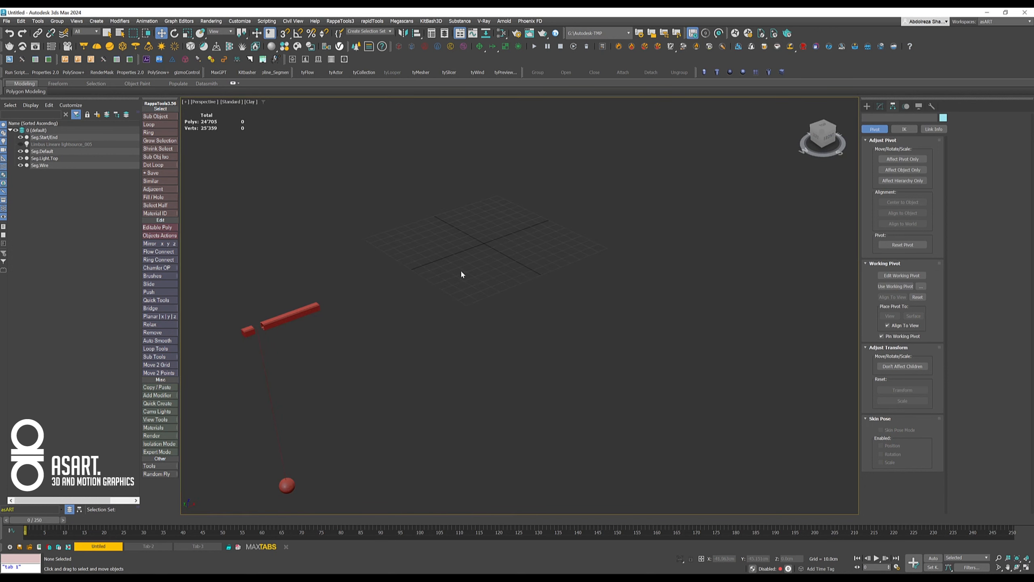
- Create a RailClone object at the grid's origin and enable Use Segment Material
left_click(9, 59)
left_click_drag(484, 244, 512, 263)
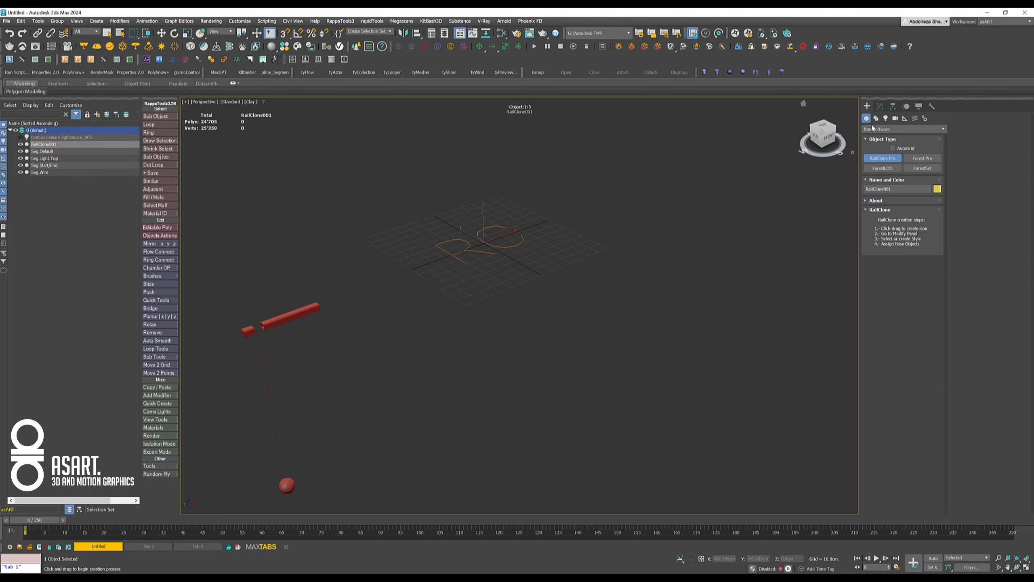
left_click(880, 106)
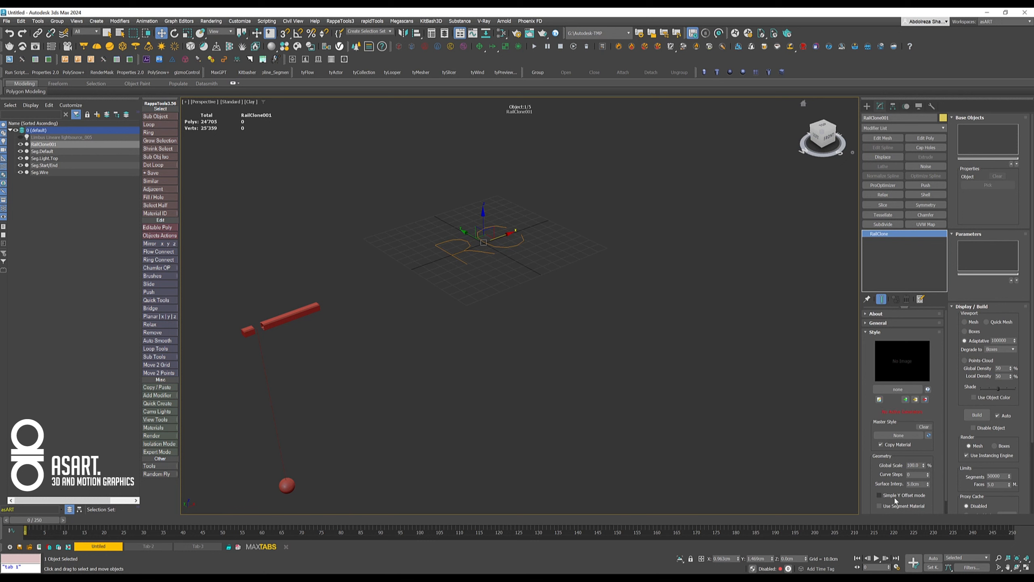
left_click(880, 506)
- Open the RailClone Style Editor and add a Linear 1S generator to the graph
left_click(880, 401)
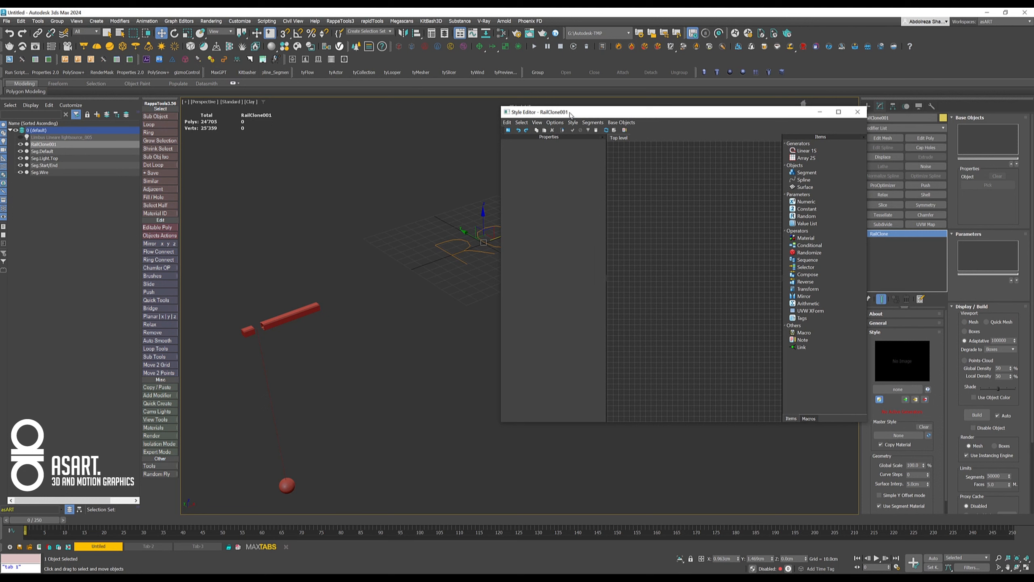
middle_click_drag(368, 240, 326, 221)
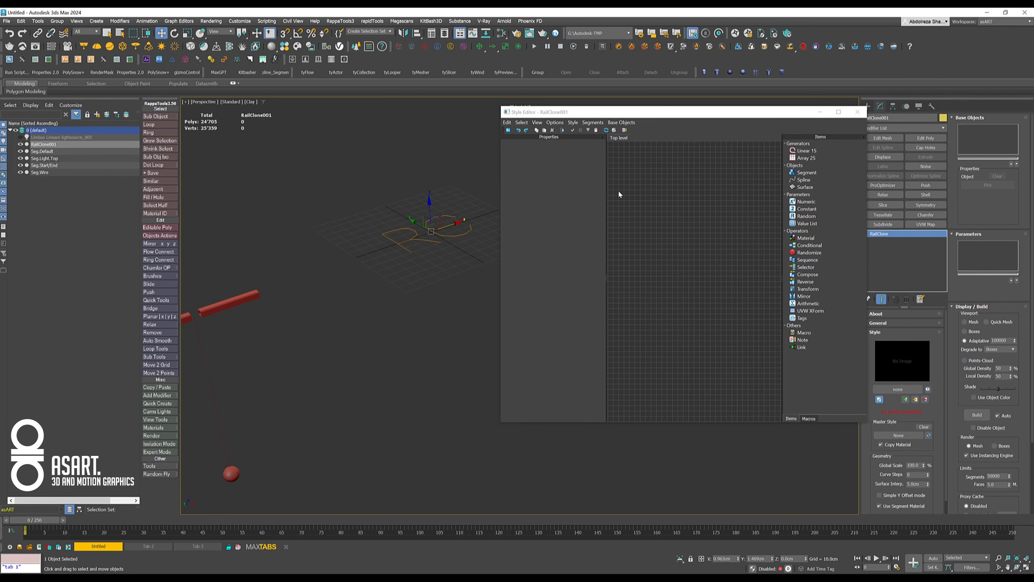
left_click_drag(807, 151, 716, 298)
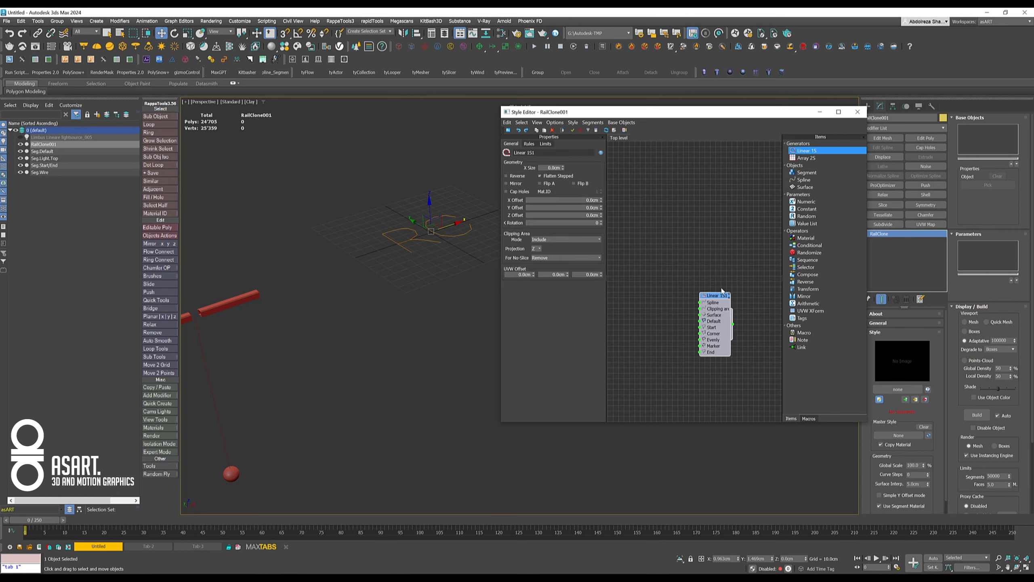
- Add a segment node using the Seg.Wire object and connect it to the generator's Default input
left_click_drag(805, 174, 631, 307)
left_click(566, 163)
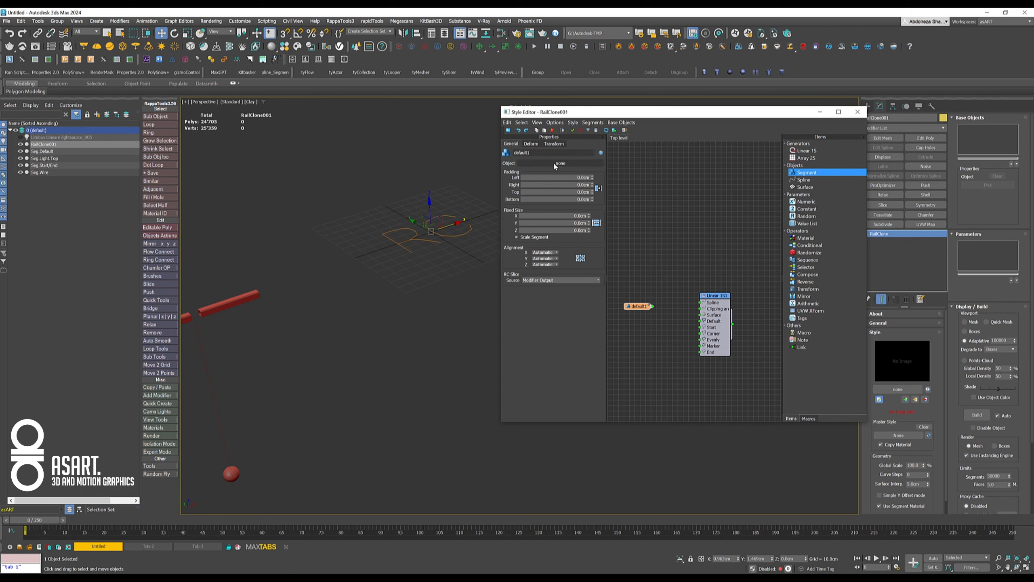
left_click(216, 408)
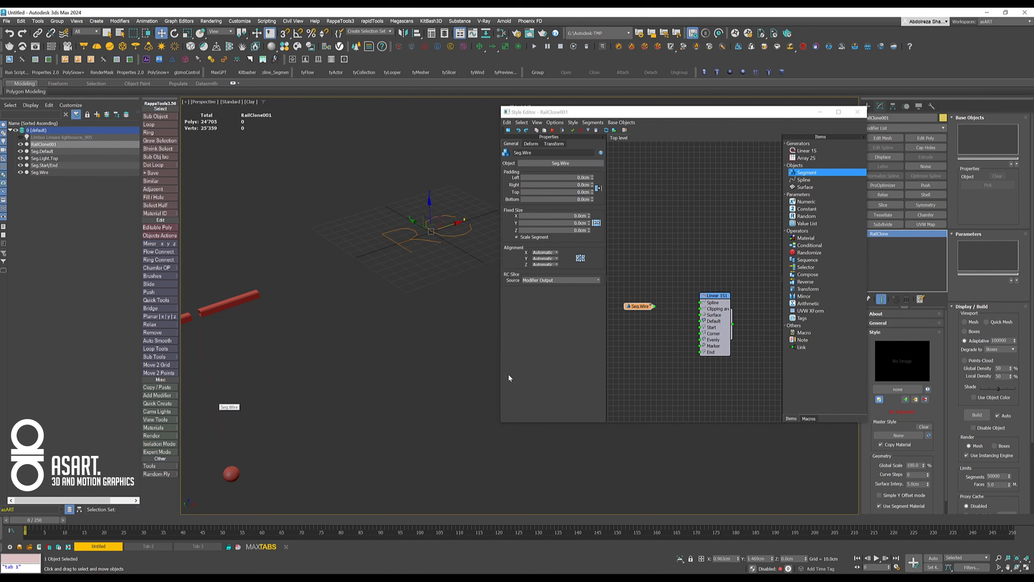
left_click_drag(653, 306, 700, 324)
- Set the X Size of the Linear 1S generator to 150 cm and frame the RailClone object
left_click(716, 296)
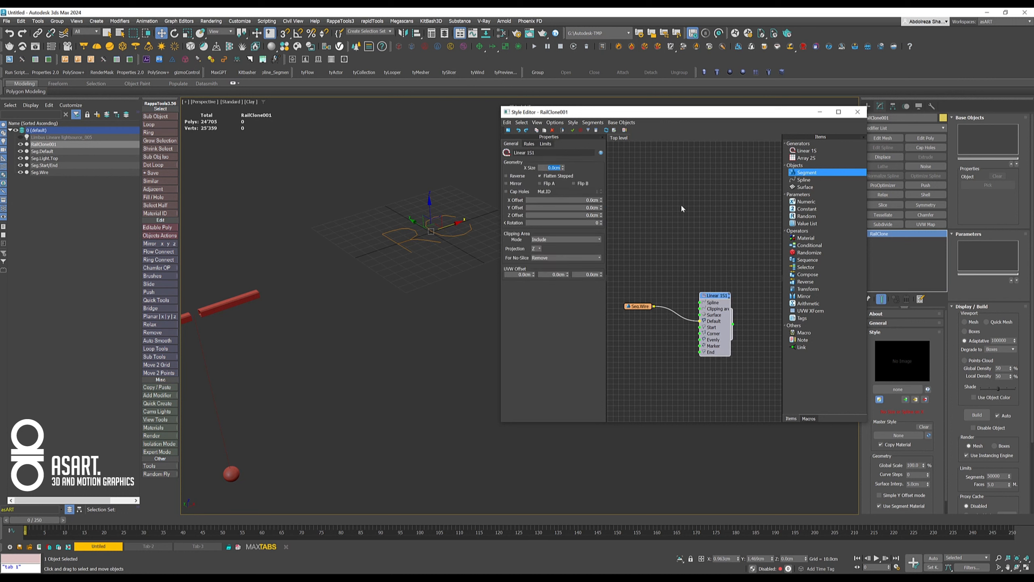
type("150")
key("Return")
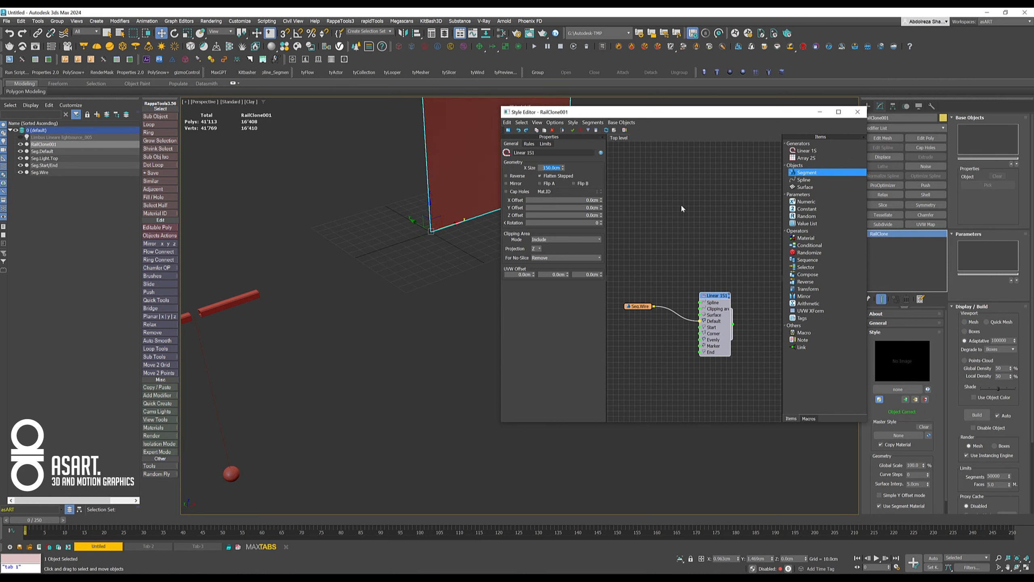
key("z")
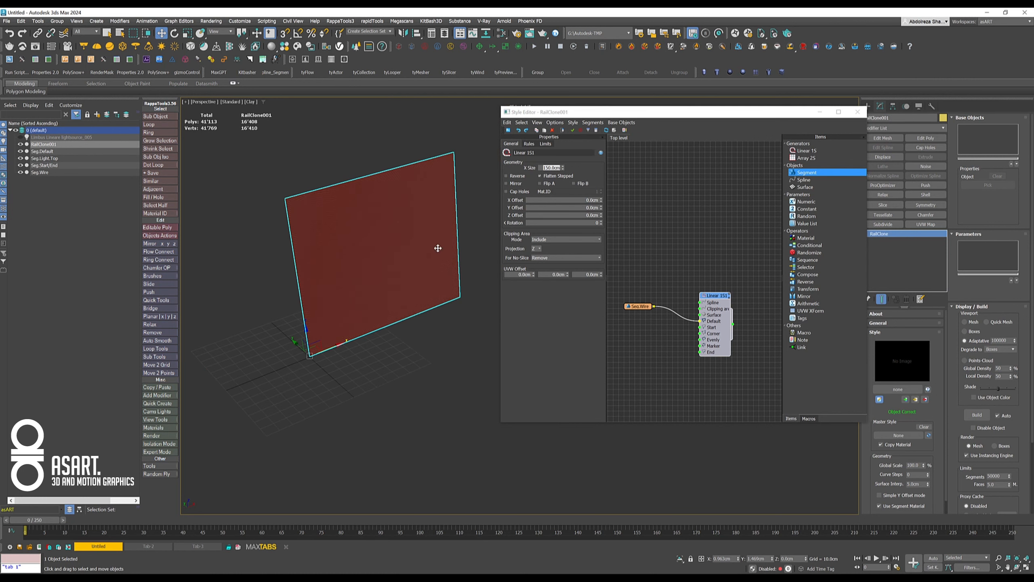
- Examine the repeated Seg.Wire copies along the RailClone object up close and as a whole
scroll(374, 260, "up", 2)
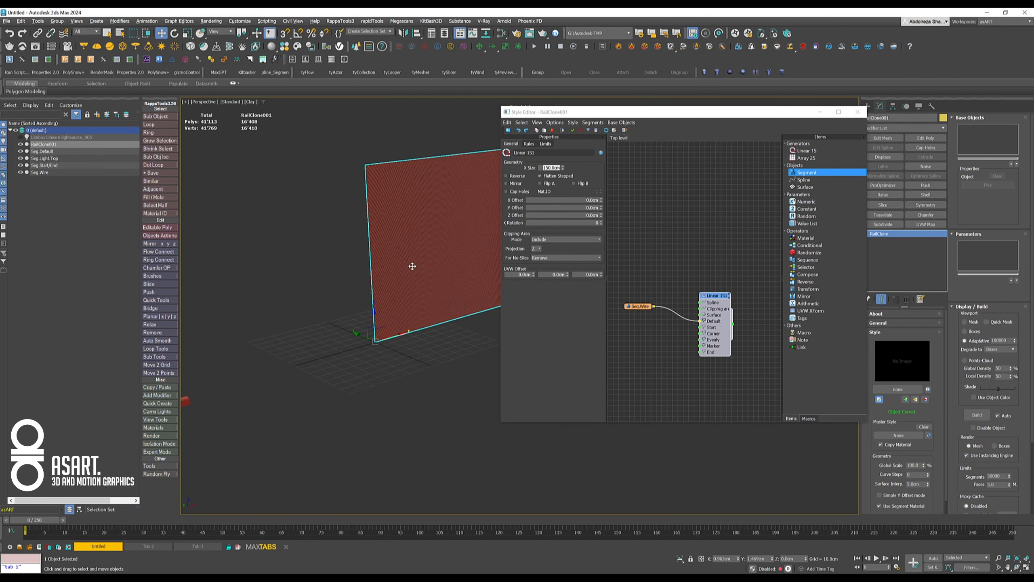
scroll(365, 196, "up", 5)
middle_click_drag(365, 196, 365, 368)
scroll(347, 308, "up", 7)
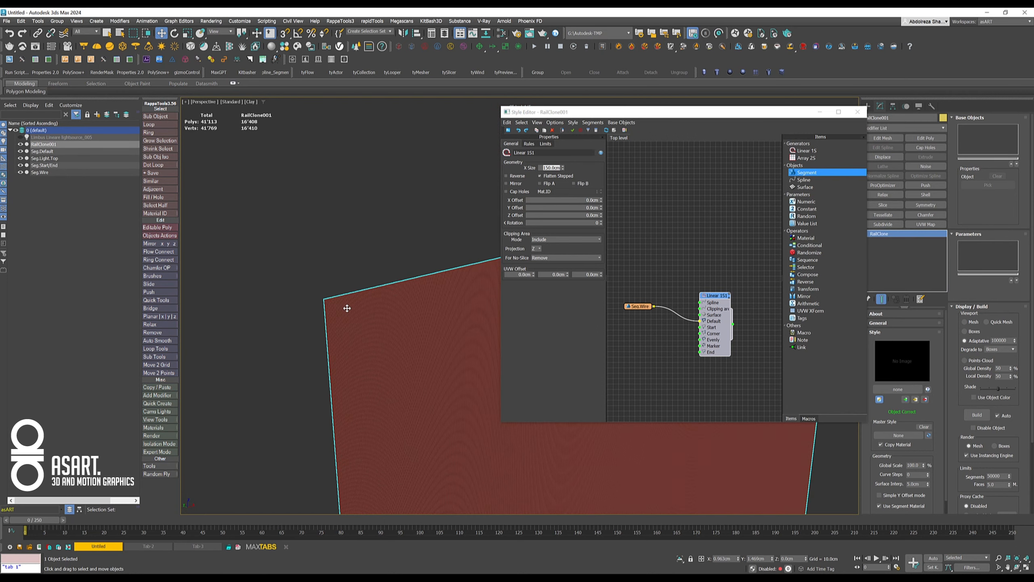
middle_click_drag(297, 298, 276, 335)
scroll(277, 335, "up", 5)
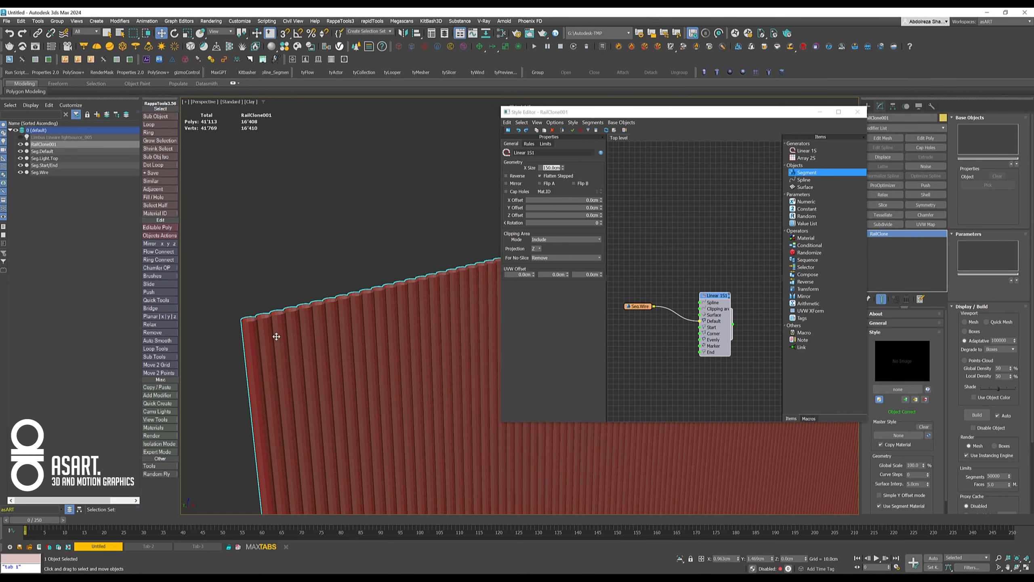
left_click(542, 167)
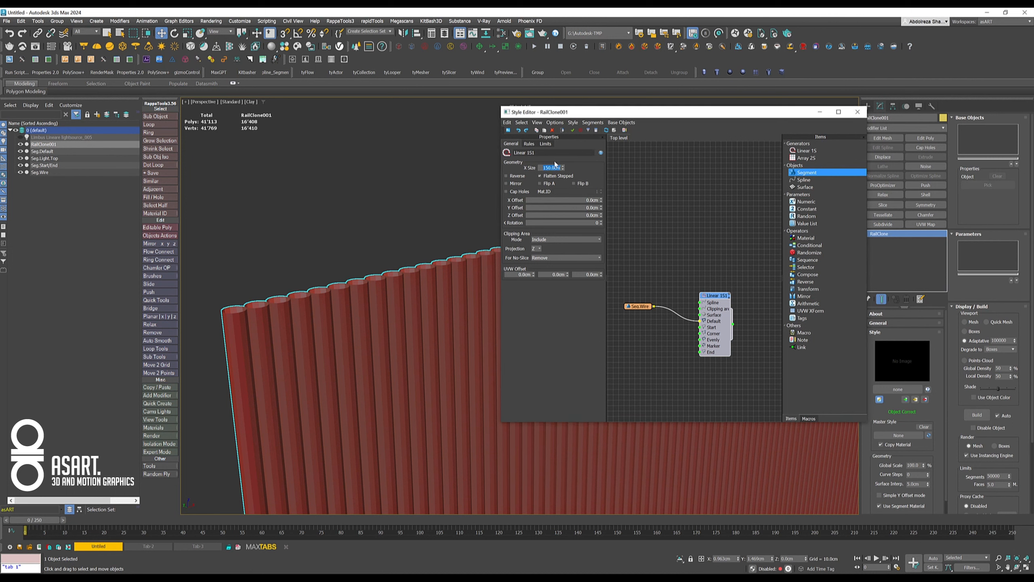
scroll(411, 326, "down", 6)
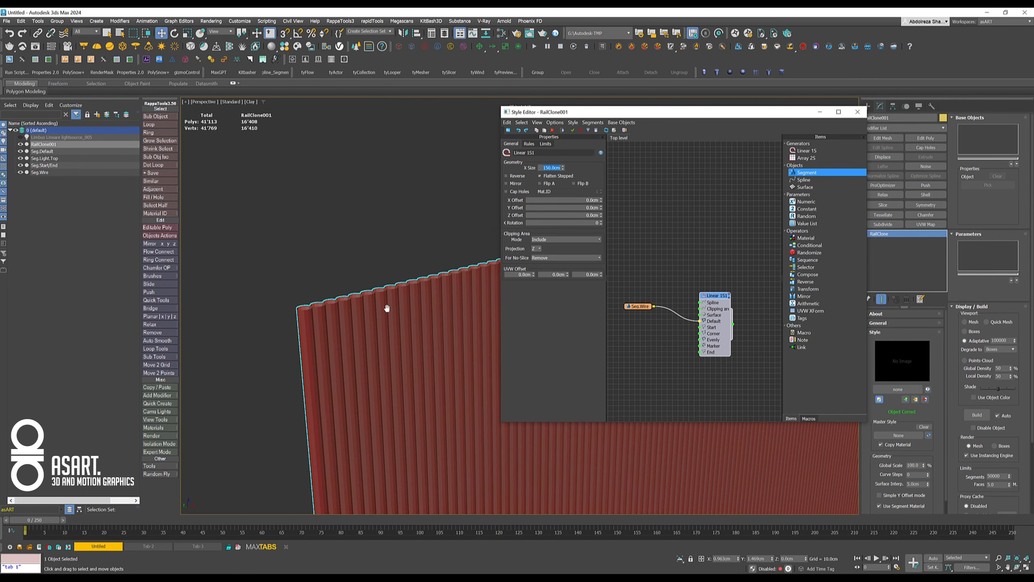
scroll(374, 316, "down", 6)
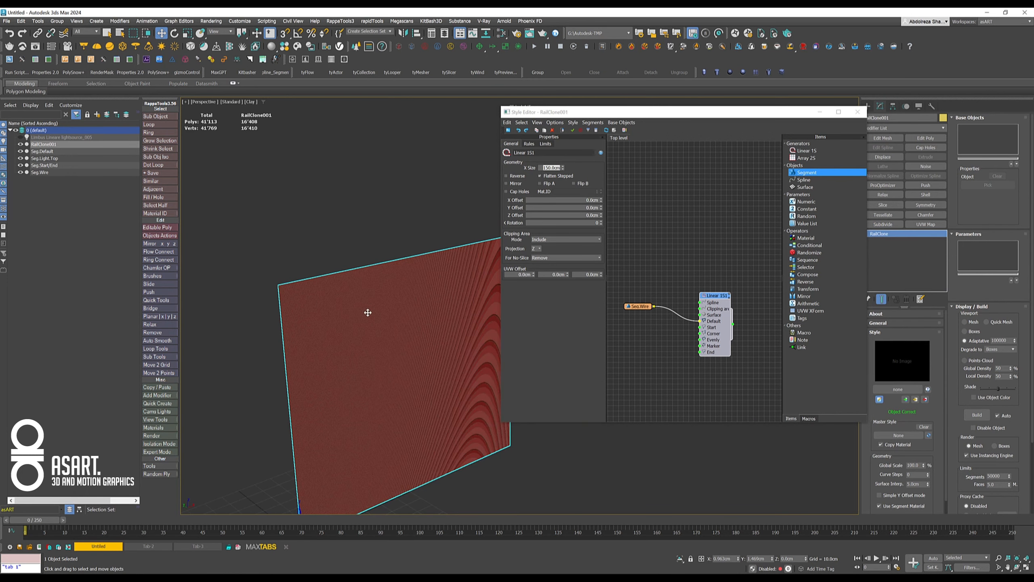
middle_click_drag(288, 279, 331, 224)
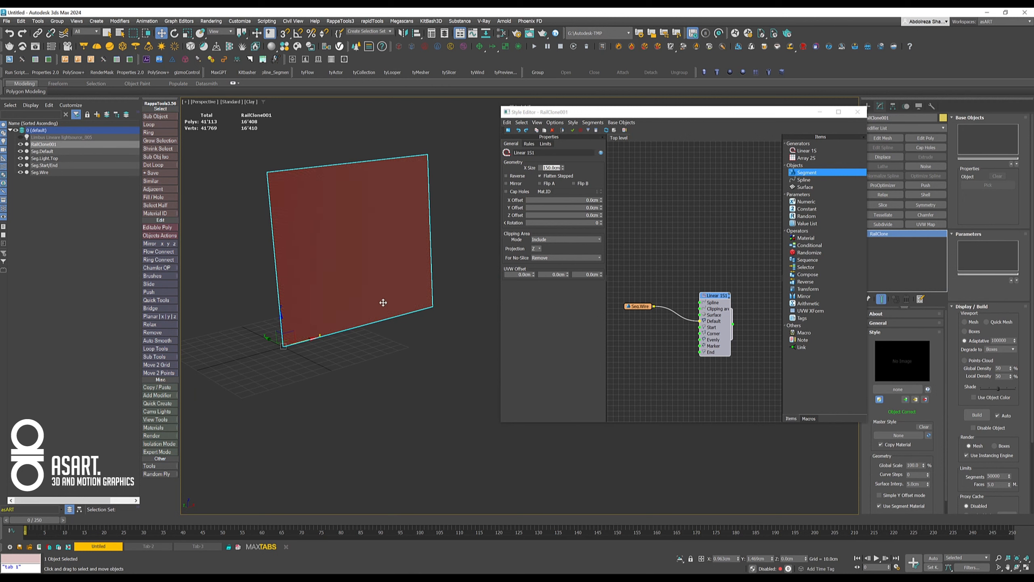
middle_click_drag(375, 251, 358, 322)
scroll(353, 314, "up", 5)
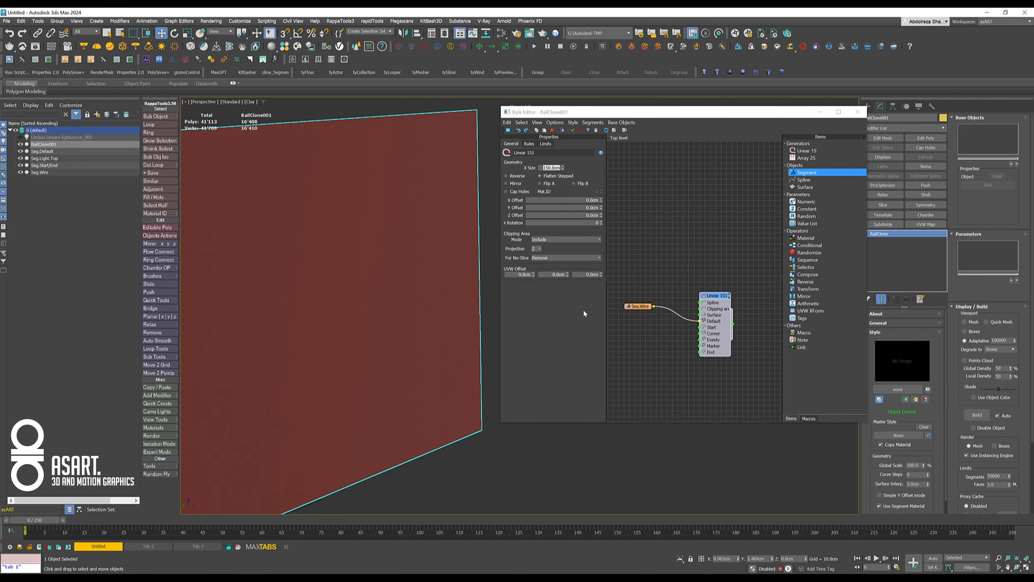
- Insert a Transform operator between the Seg.Wire node and the Linear 1S generator, and move the generator away to make room
left_click_drag(642, 310, 629, 322)
left_click(814, 289)
left_click_drag(814, 291, 668, 323)
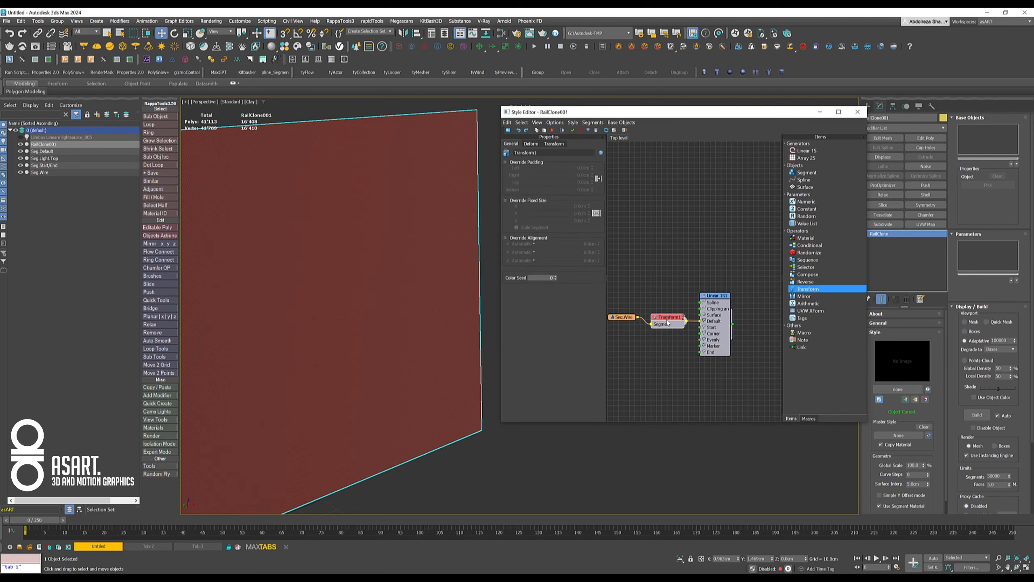
left_click_drag(726, 296, 760, 297)
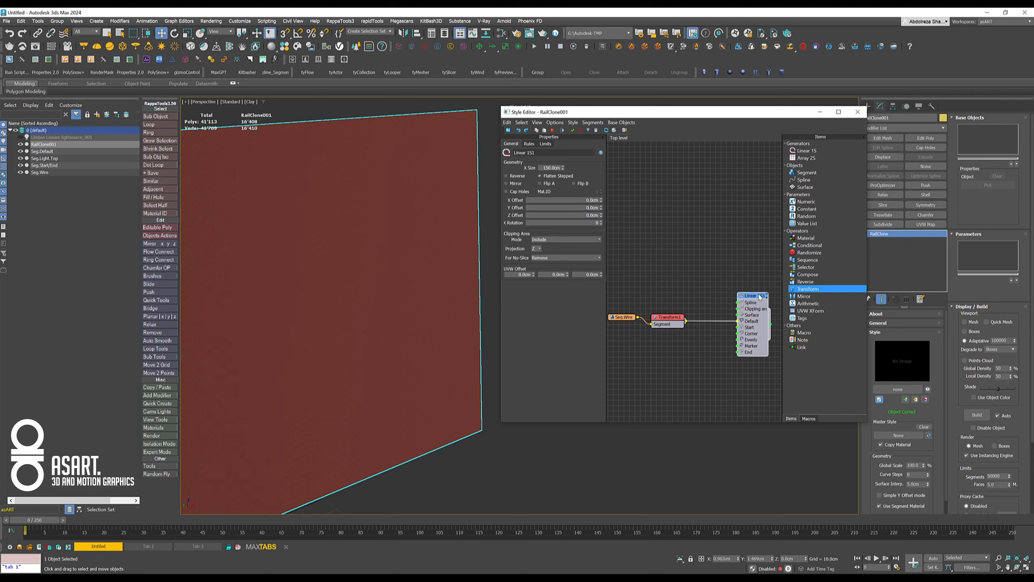
- Set the Transform operator's fixed X rotation to -90
left_click(672, 323)
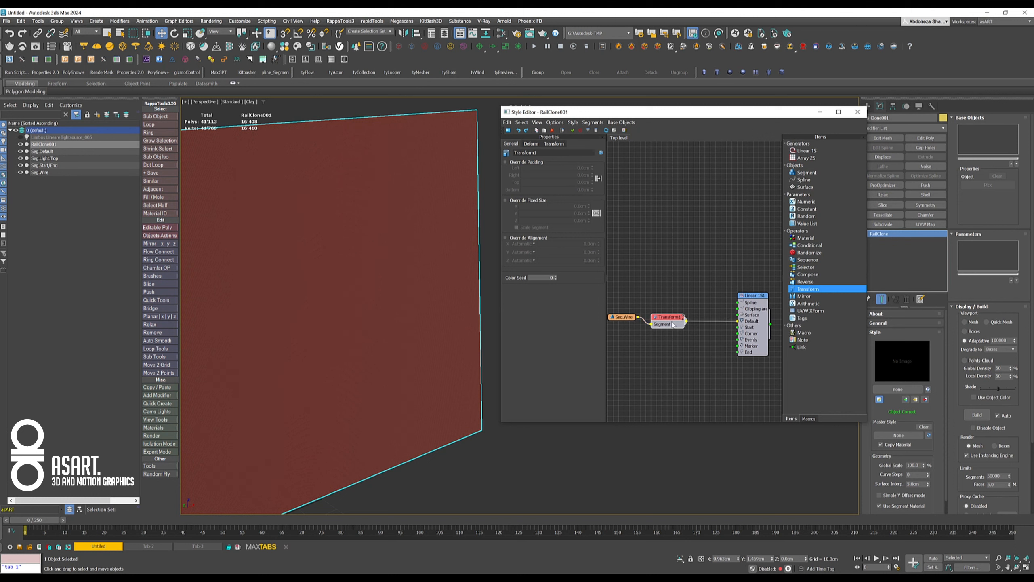
left_click(554, 144)
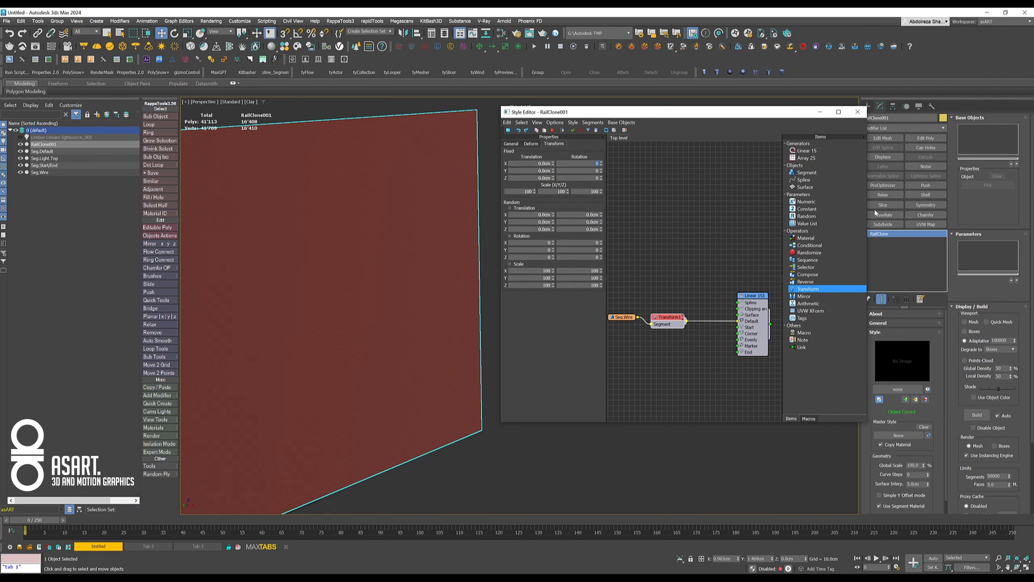
key("Return")
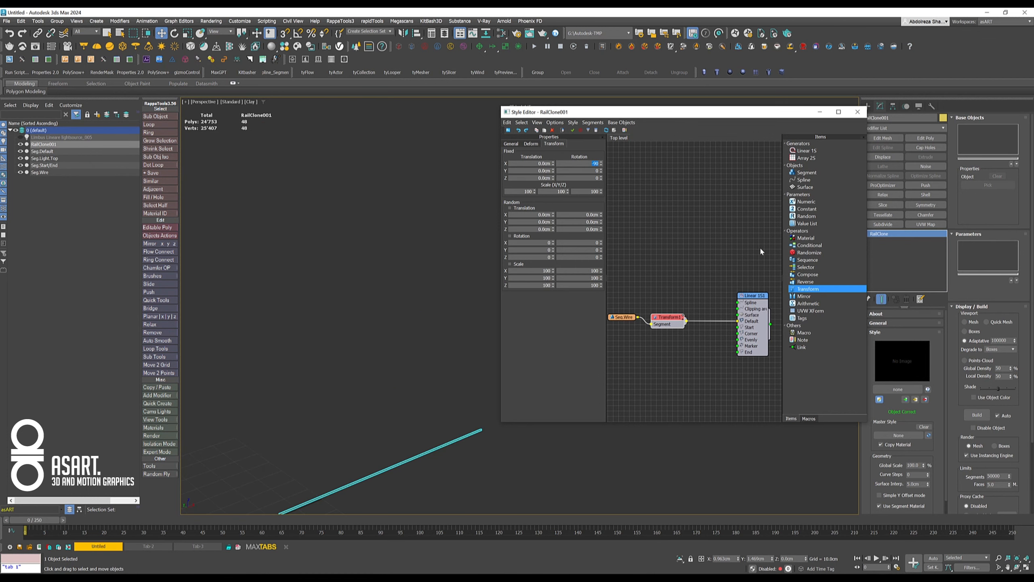
middle_click_drag(441, 412, 399, 294)
scroll(343, 376, "down", 3)
middle_click_drag(338, 378, 365, 367)
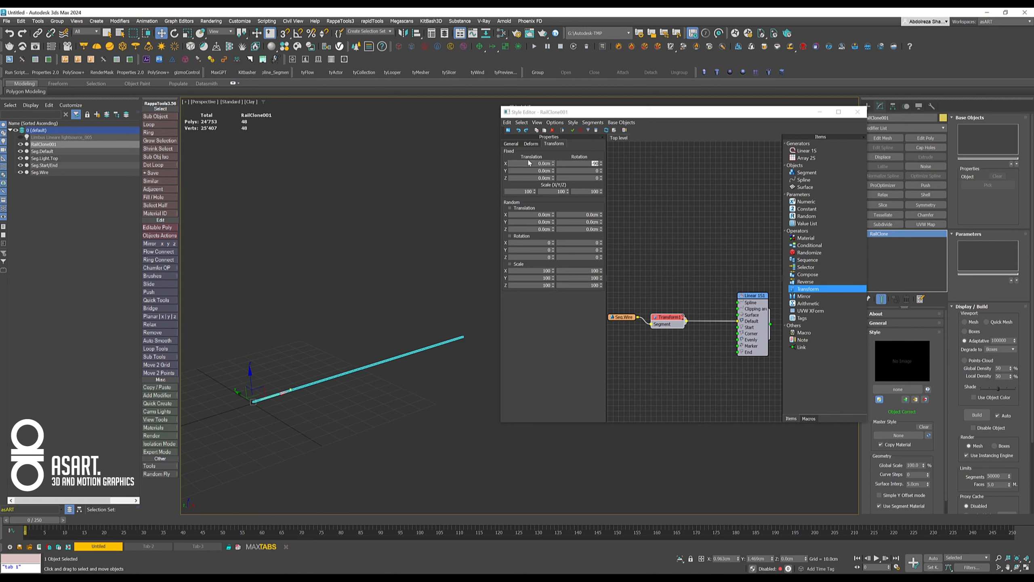
- Enable Override Alignment on the Transform operator and set its X, Y and Z alignment to Pivot
left_click(510, 144)
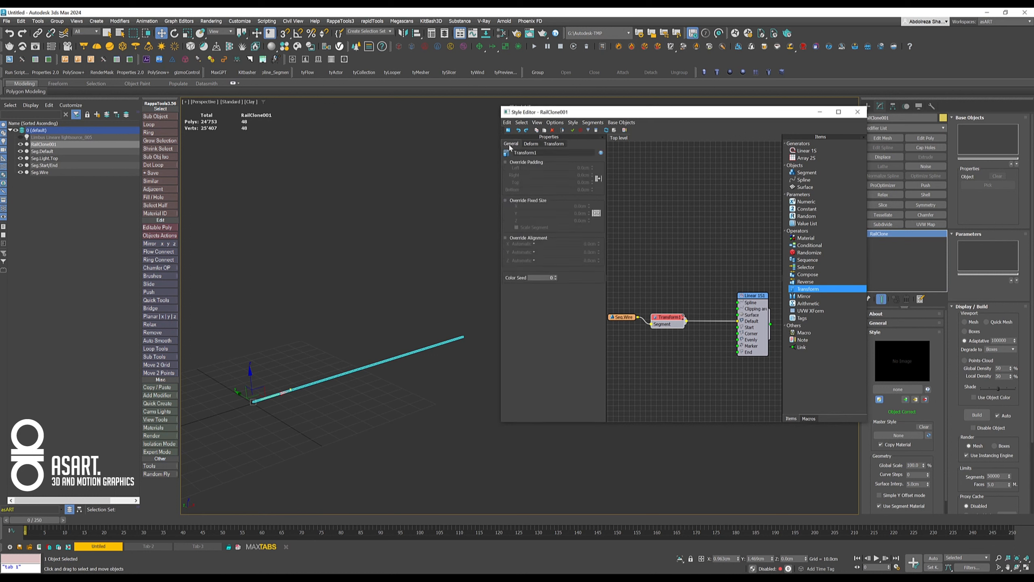
left_click(506, 238)
left_click(523, 243)
left_click(525, 255)
left_click(524, 252)
left_click(518, 263)
left_click(524, 260)
left_click(517, 272)
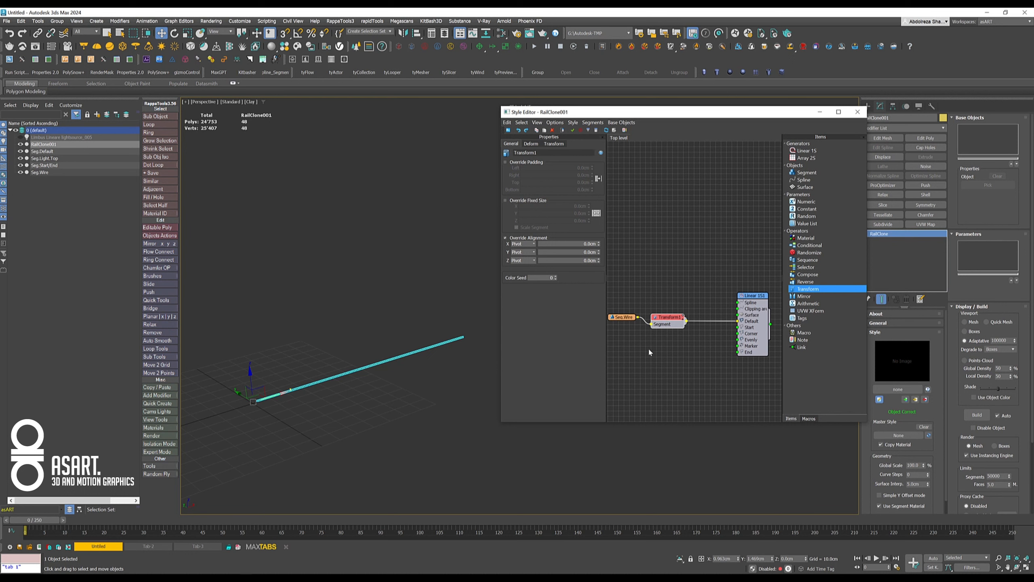
- Copy the Seg.Wire node with its Transform operator and place the copies below the originals
middle_click_drag(662, 334, 667, 287)
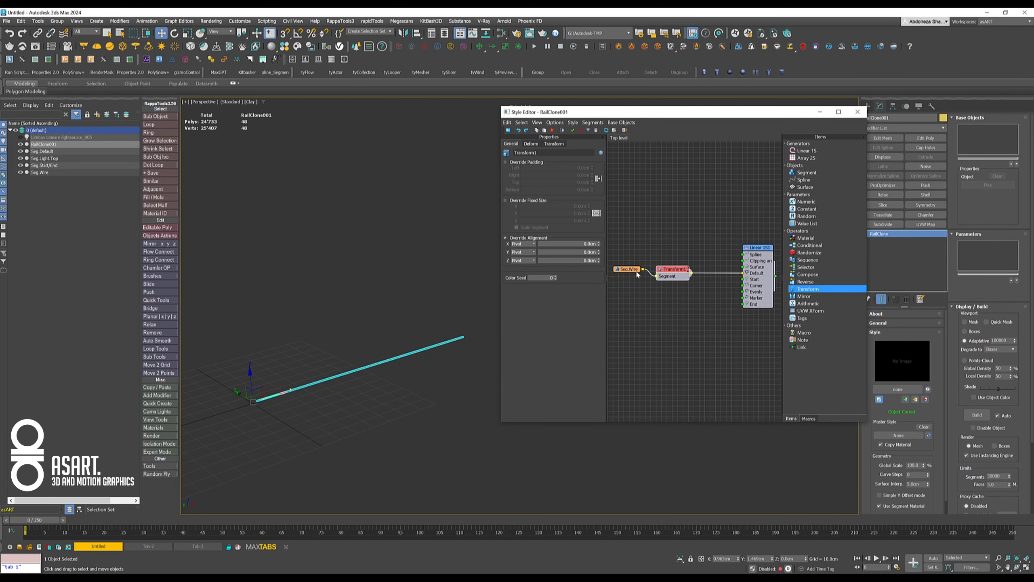
scroll(668, 290, "up", 4)
left_click_drag(637, 231, 764, 305)
left_click_drag(728, 258, 727, 312, "shift")
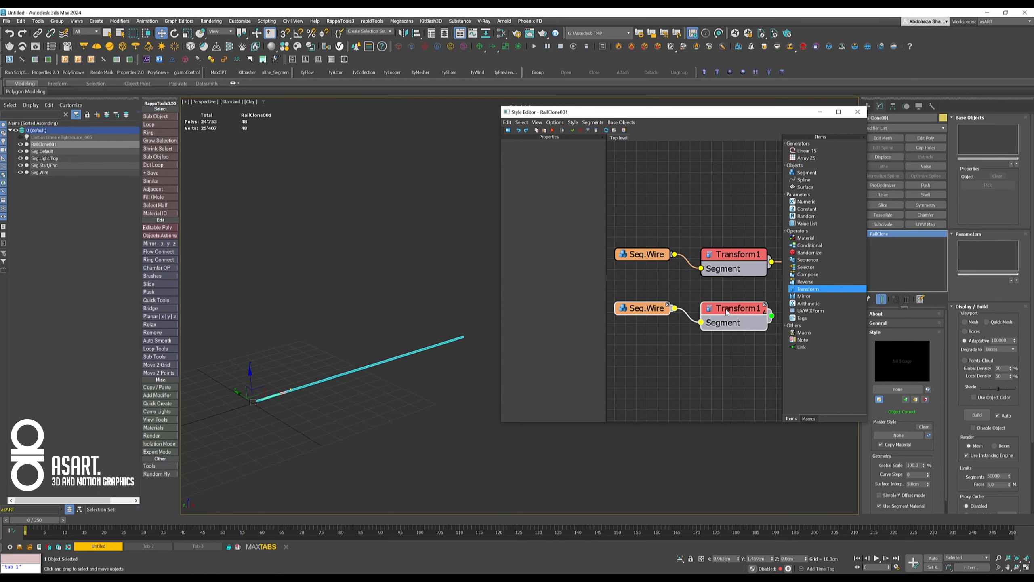
scroll(658, 338, "down", 3)
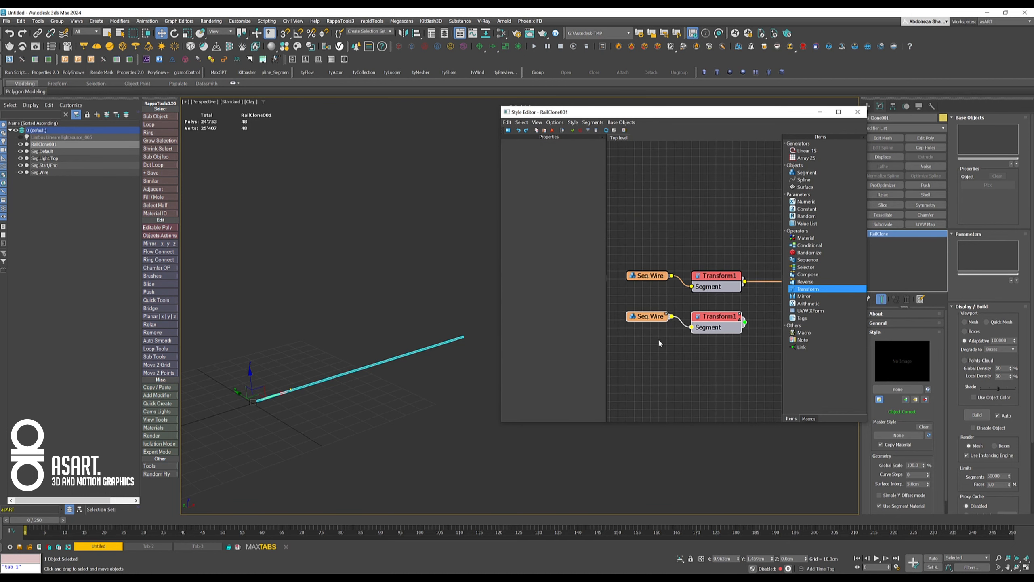
- Replace the copied segment node's source object with the sphere-shaped Seg.Light.Top
left_click(649, 316)
middle_click_drag(643, 342, 650, 321)
middle_click_drag(309, 416, 380, 321)
scroll(375, 324, "down", 3)
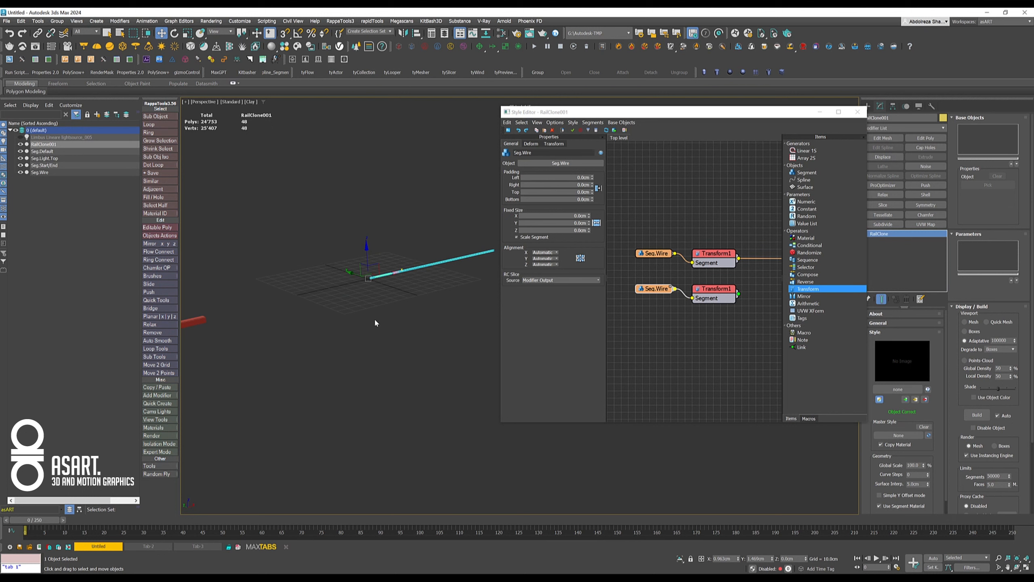
left_click(540, 165)
left_click(250, 433)
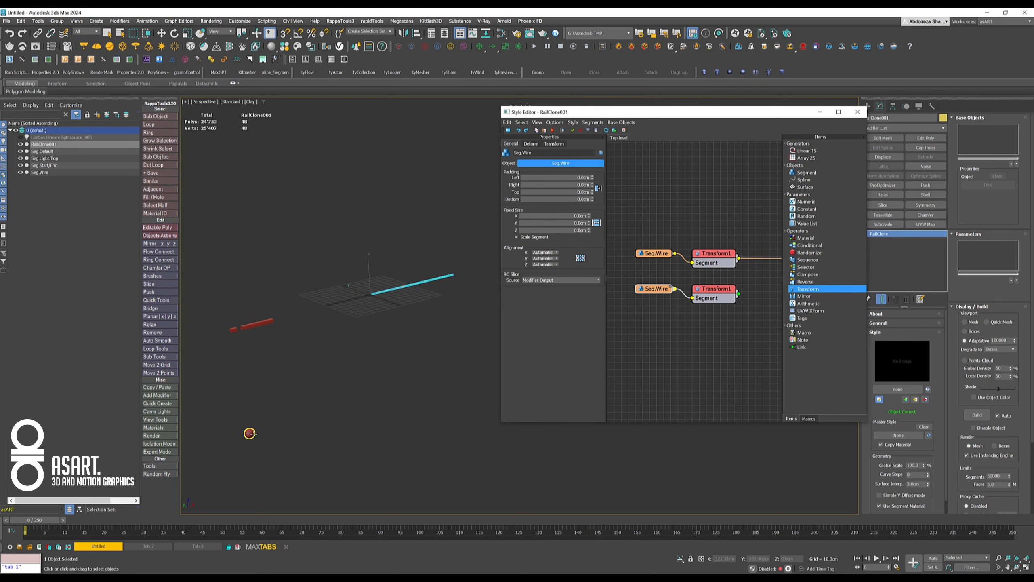
- Connect the copied Transform operator to the generator's End input and tidy the position of the Seg.Light.Top node
middle_click_drag(728, 345, 642, 356)
left_click_drag(651, 310, 718, 315)
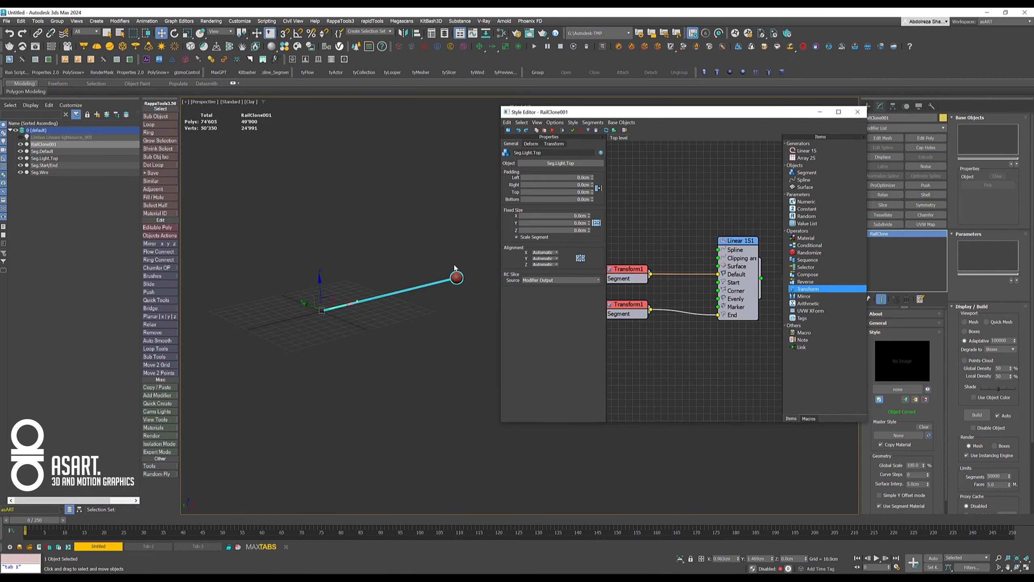
scroll(455, 271, "up", 8)
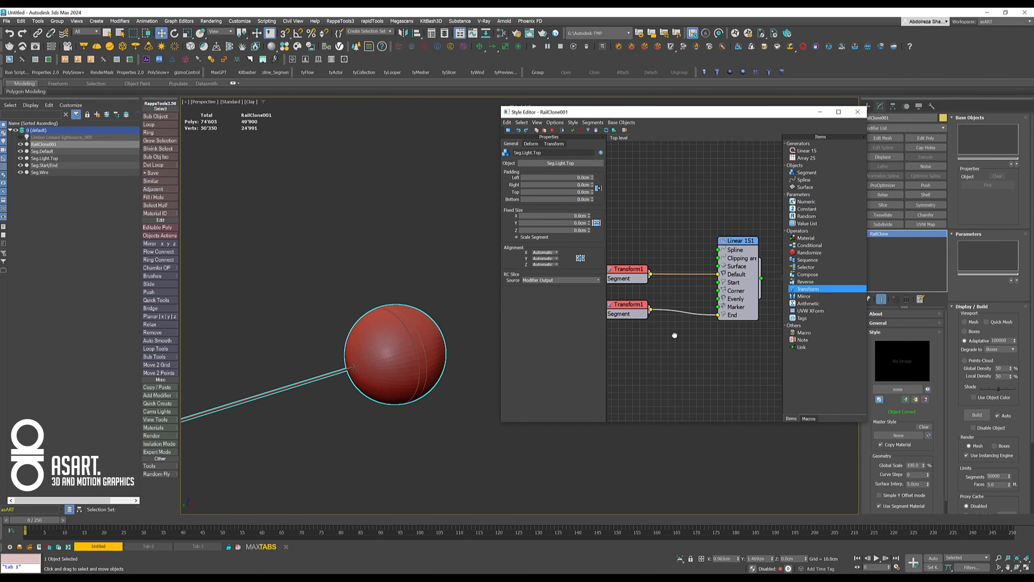
middle_click_drag(663, 337, 745, 327)
left_click_drag(661, 298, 654, 306)
left_click(660, 322)
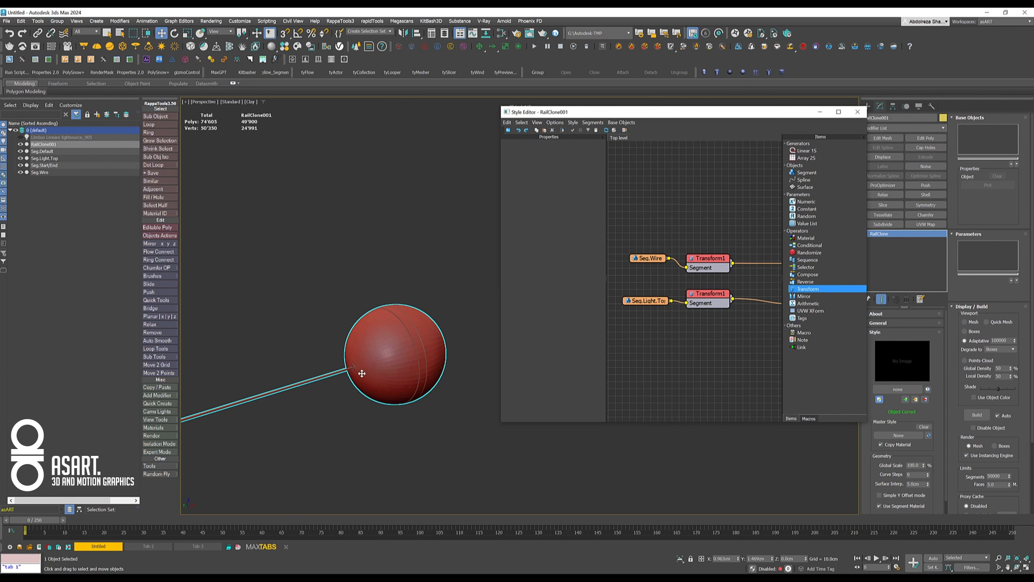
- Check where the sphere joins the wire and compare the alignment and rotation settings of the two Transform operators
scroll(362, 375, "up", 3)
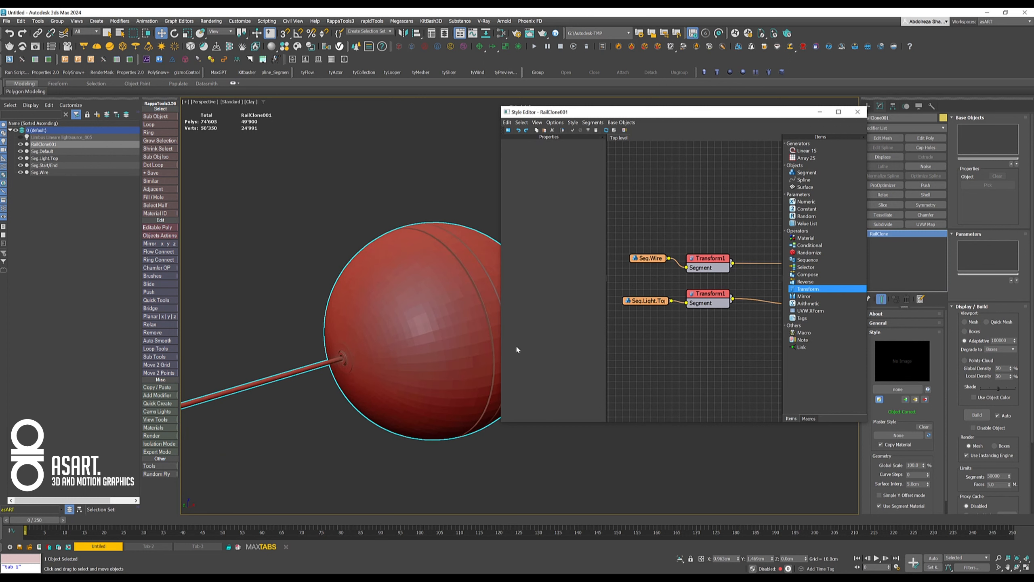
left_click(713, 300)
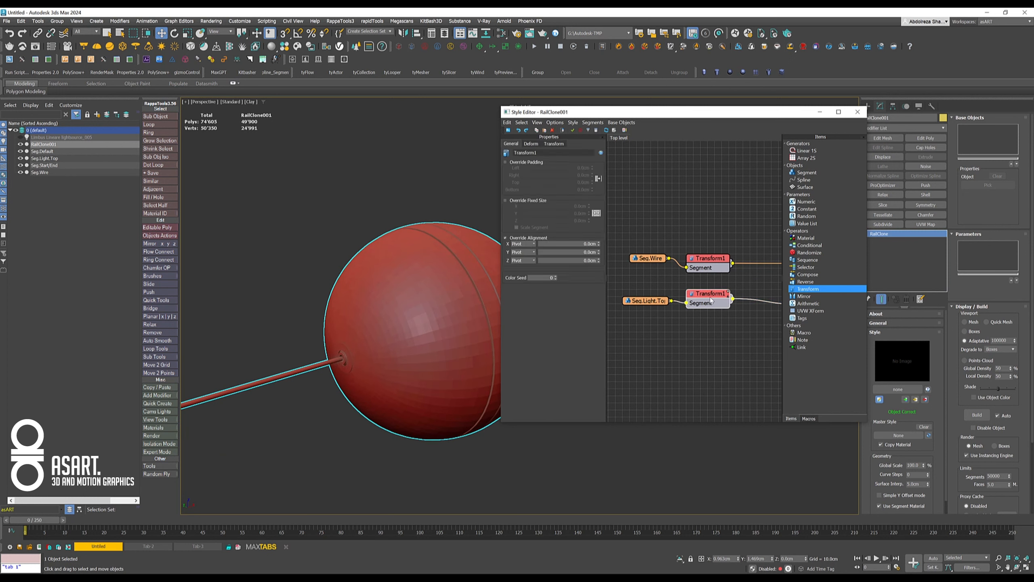
double_click(560, 164)
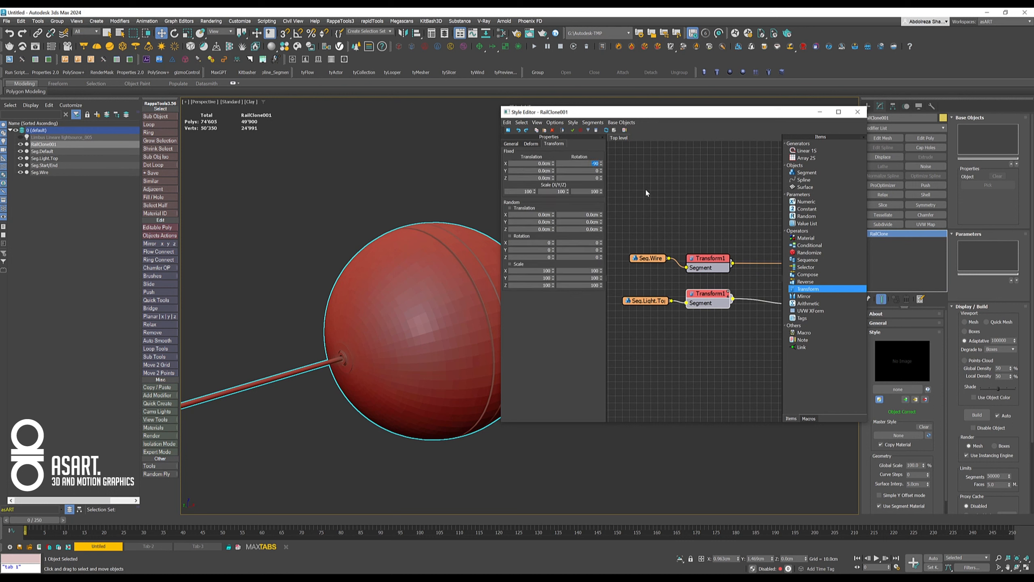
left_click(705, 266)
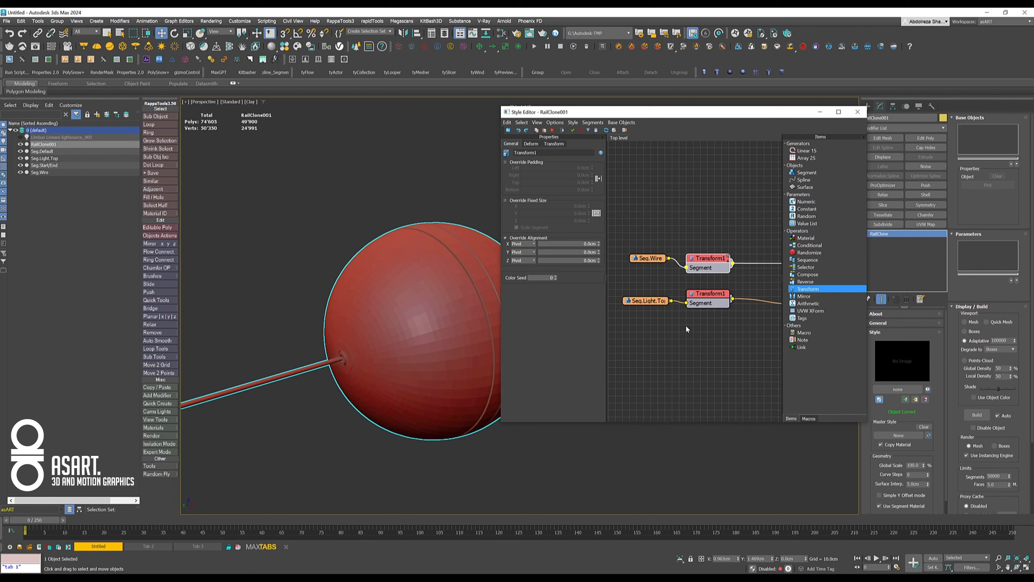
left_click(701, 308)
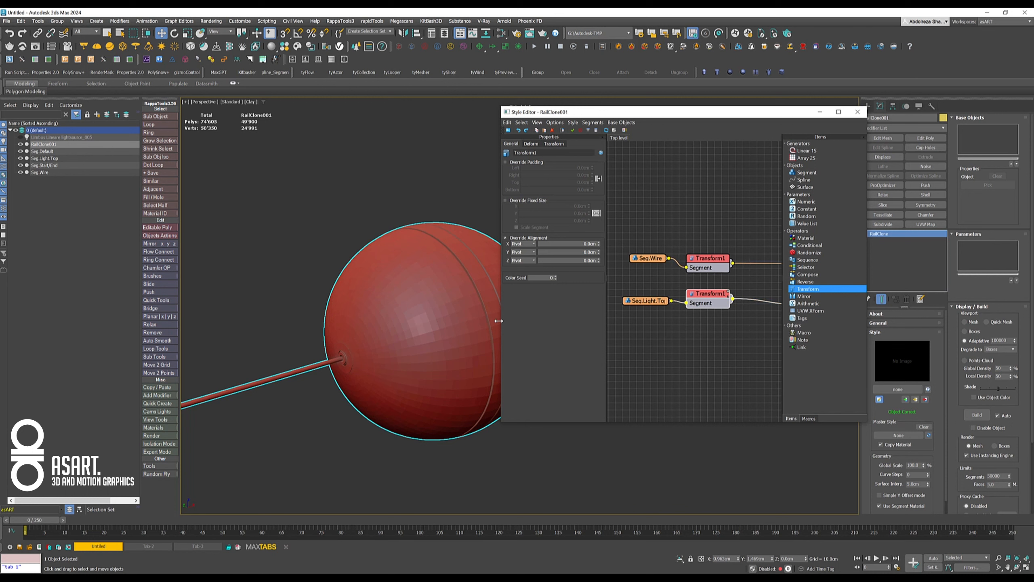
scroll(372, 365, "down", 4)
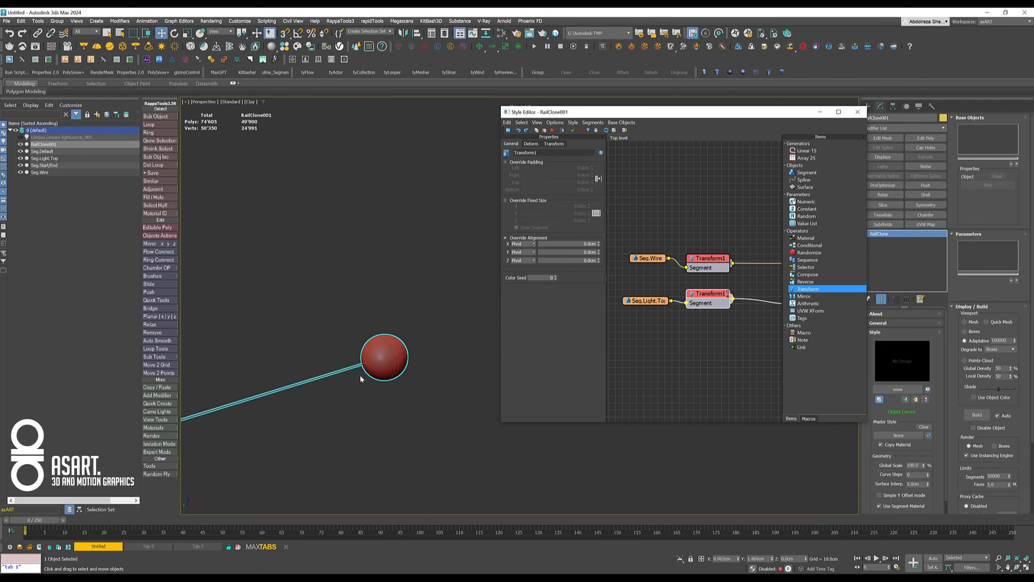
middle_click_drag(351, 383, 431, 336)
scroll(386, 352, "down", 1)
scroll(386, 351, "down", 1)
middle_click_drag(364, 366, 435, 318)
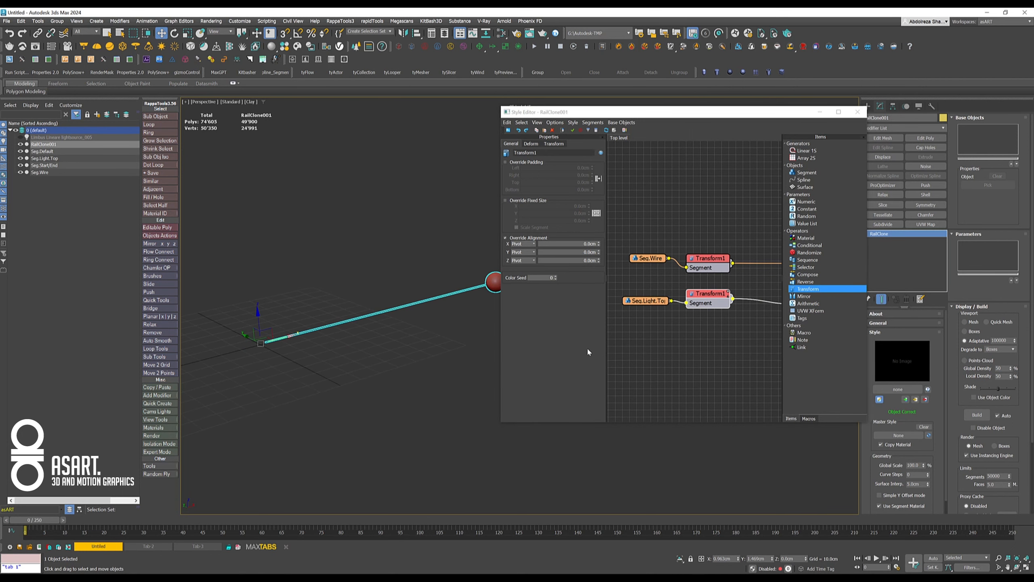
- Add a second Linear 1S generator to the graph and position it above the first one
scroll(713, 326, "down", 2)
scroll(713, 337, "down", 1)
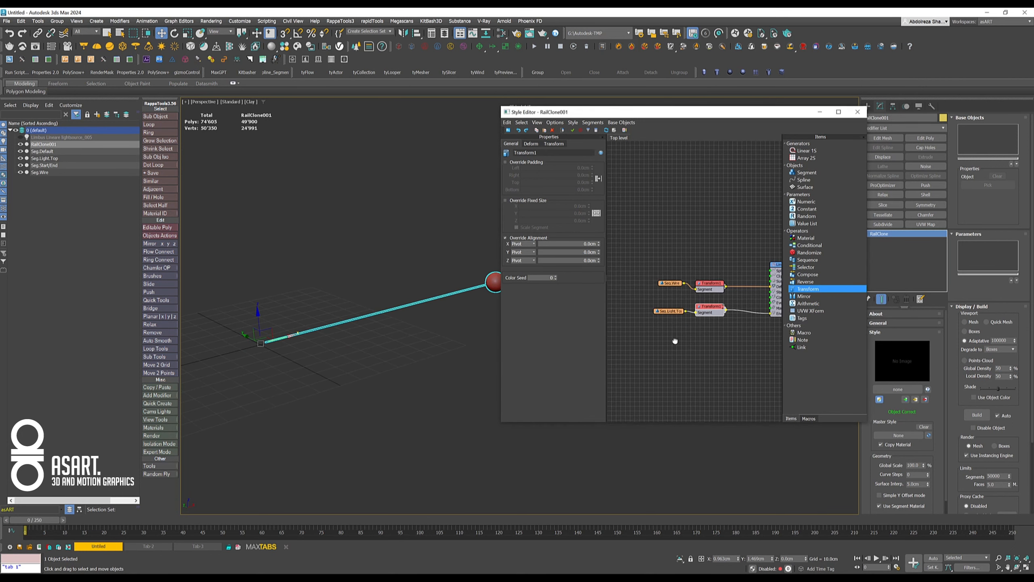
scroll(676, 342, "down", 2)
middle_click_drag(672, 340, 682, 362)
left_click_drag(809, 154, 726, 217)
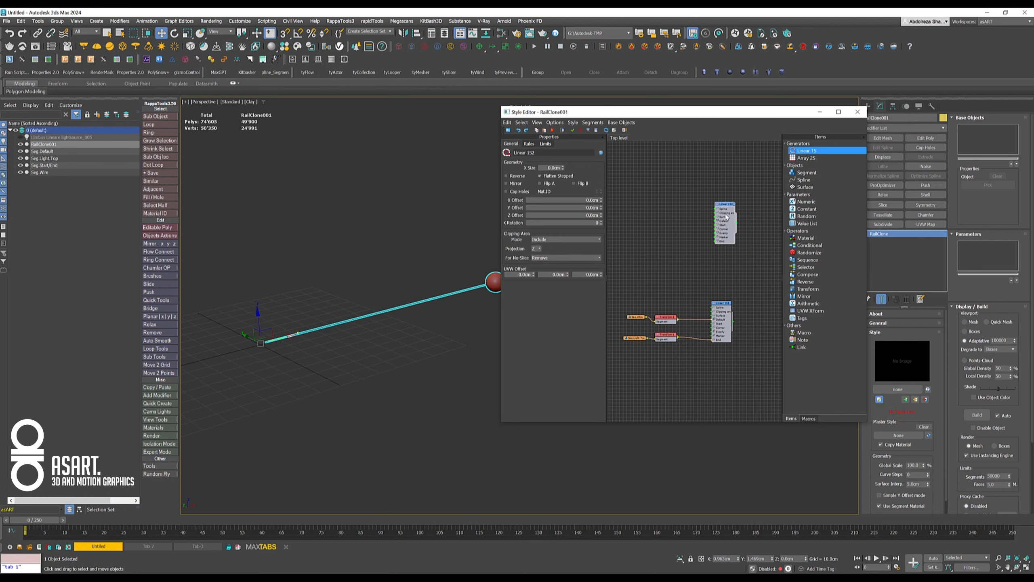
middle_click_drag(301, 347, 417, 322)
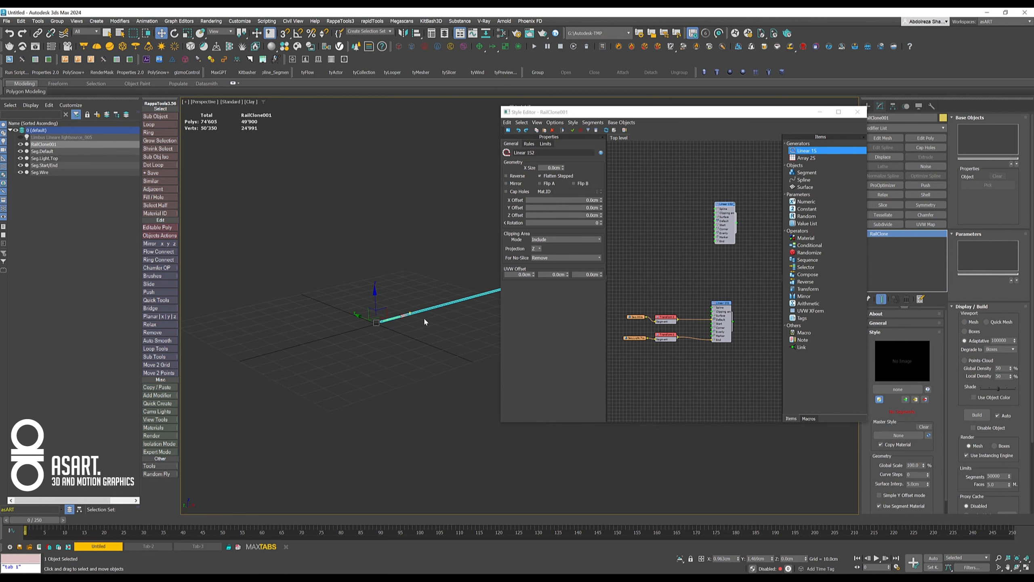
scroll(721, 226, "up", 3)
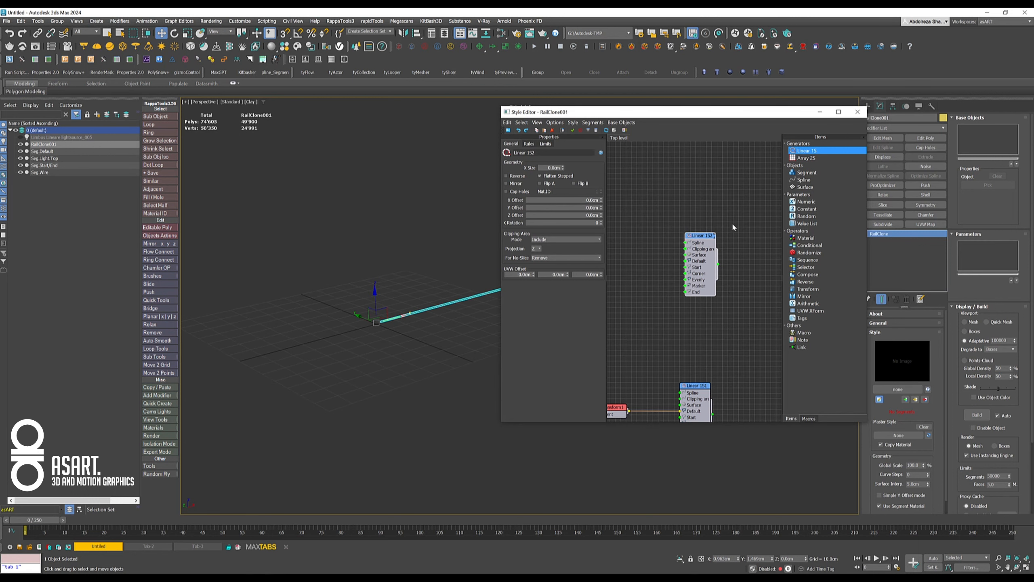
mouse_move(694, 239)
left_mouse_down()
mouse_move(713, 232)
mouse_move(695, 234)
left_mouse_up()
middle_click_drag(695, 240, 748, 187)
middle_click_drag(653, 233, 658, 234)
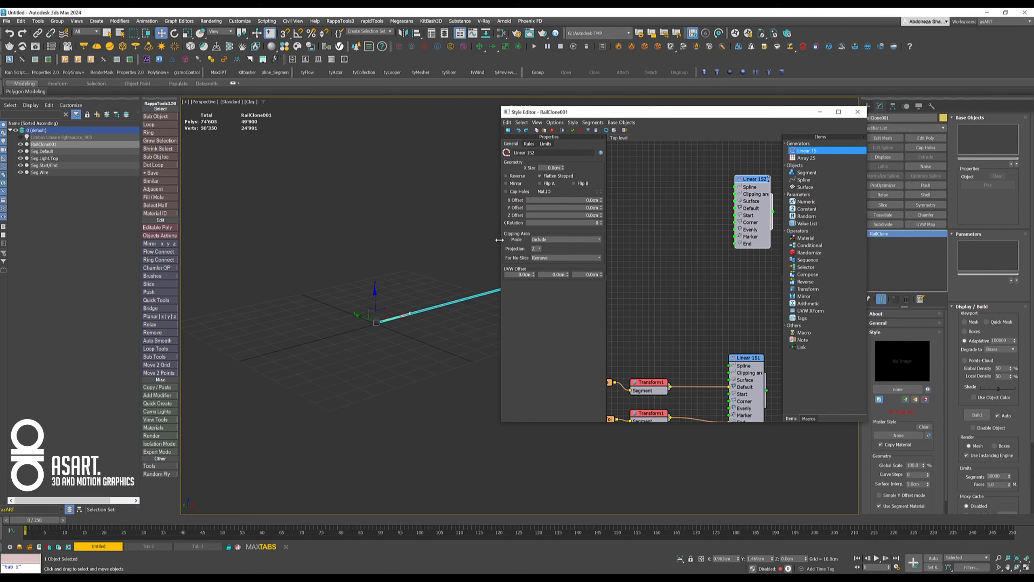
- Enlarge the Style Editor and add a Spline node and a Segment node beside the second Linear 1S generator
left_click_drag(500, 240, 427, 240)
left_click_drag(682, 184, 700, 184)
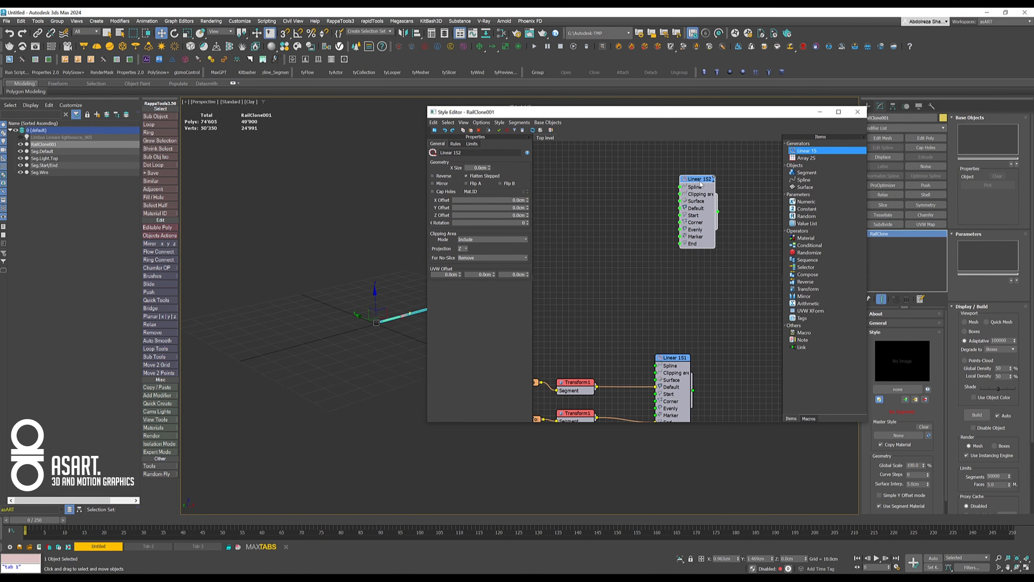
left_click(799, 181)
left_click_drag(799, 182, 589, 167)
left_click_drag(804, 173, 589, 199)
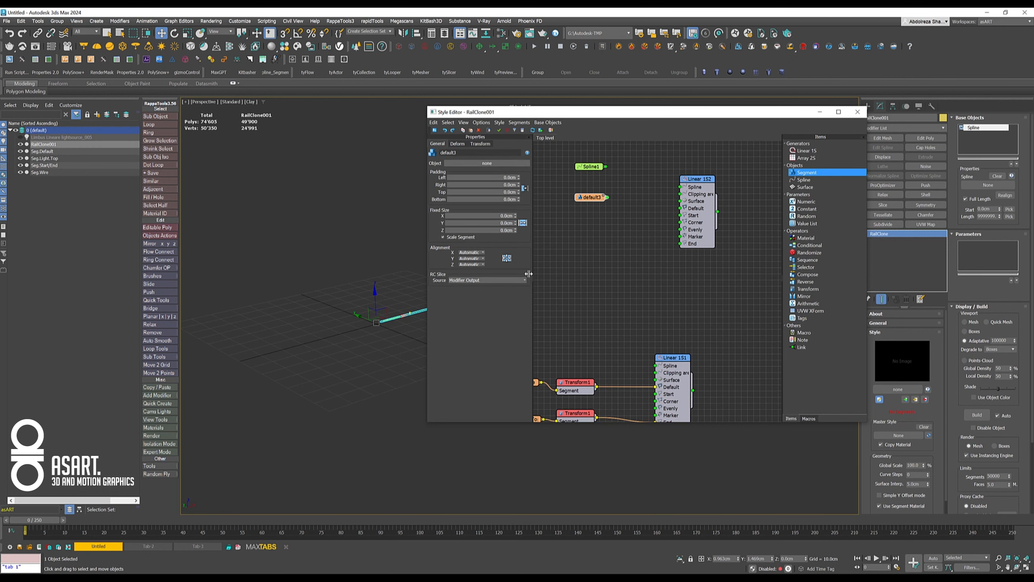
- Draw a straight two-point Line spline across the ground grid in the perspective view, clear of the Style Editor
left_click_drag(744, 113, 689, 116)
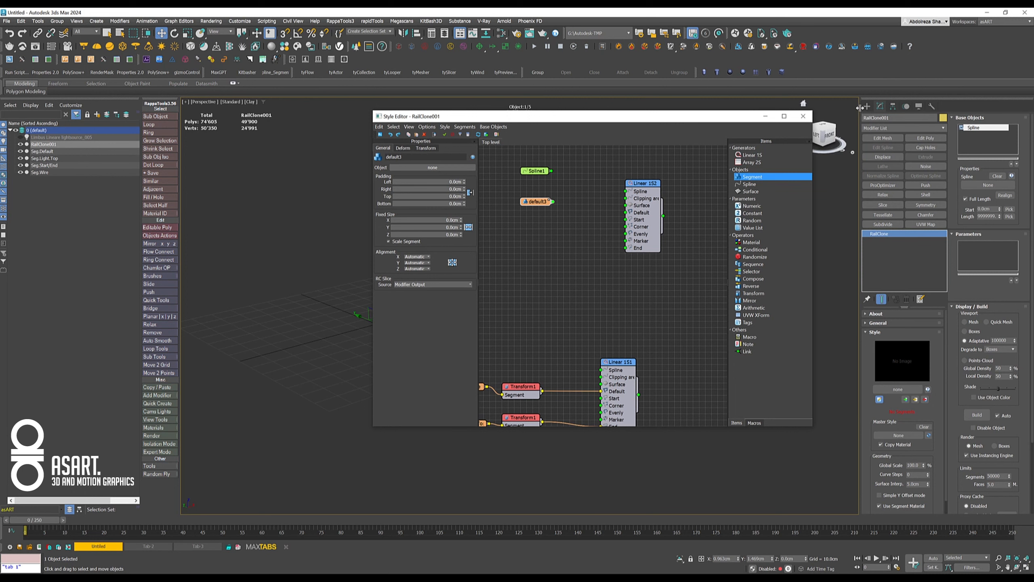
left_click(867, 105)
left_click(876, 118)
left_click(882, 168)
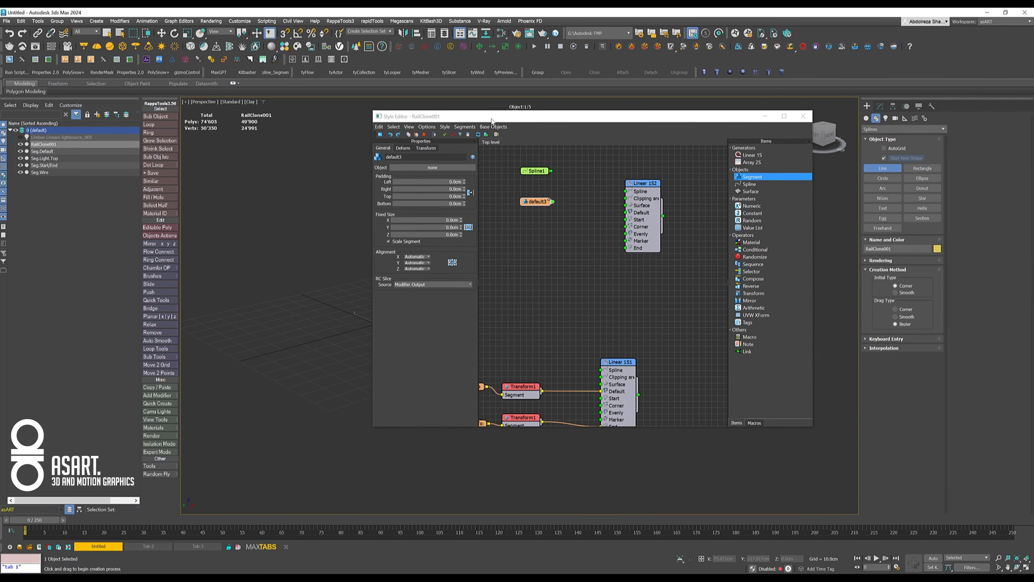
left_click_drag(484, 117, 640, 183)
scroll(227, 328, "up", 2)
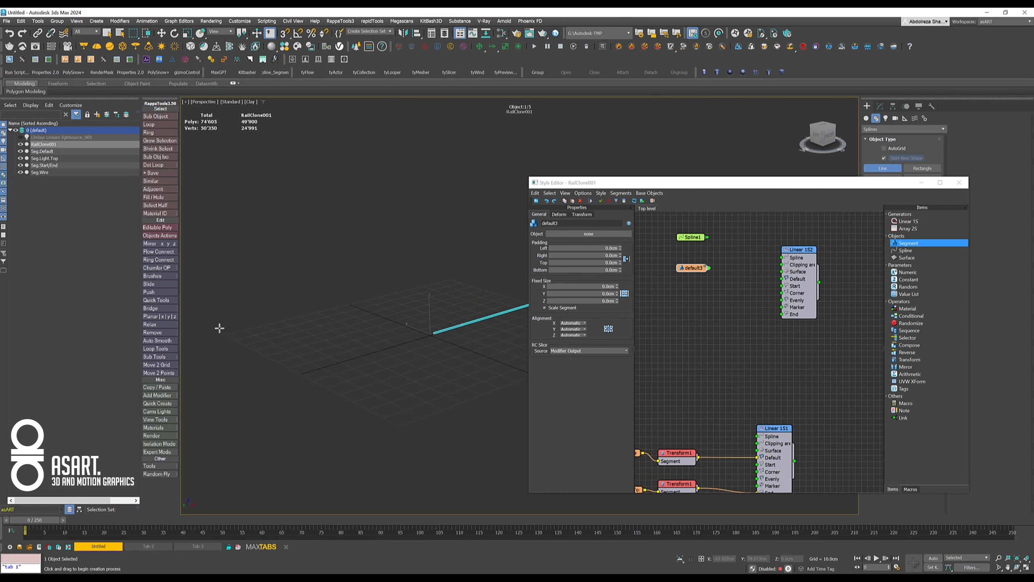
left_click(226, 334)
left_click(453, 279)
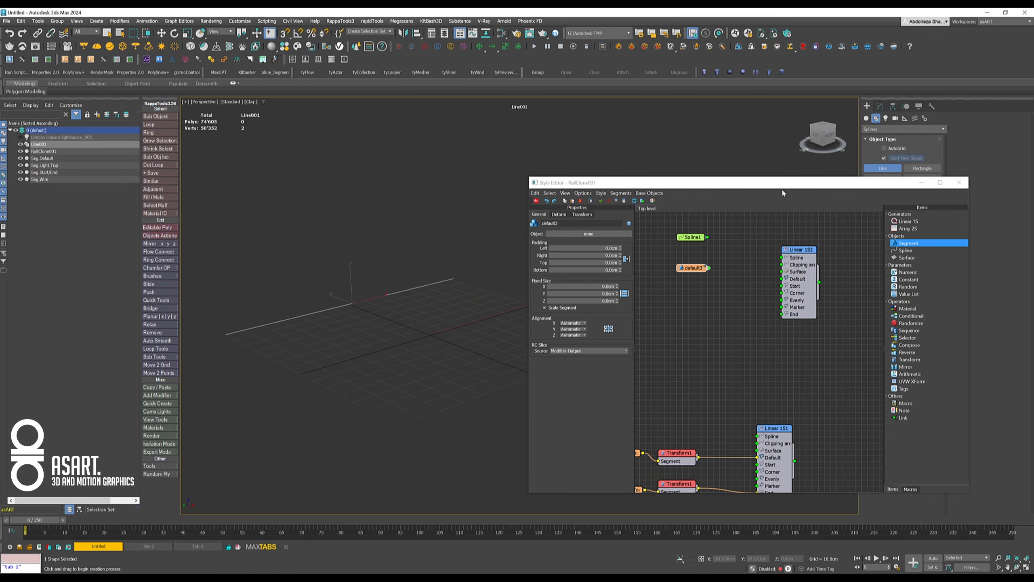
- Connect the new Spline node to the second generator's Spline input and assign Line001 as its object
left_click(694, 240)
left_click_drag(752, 262, 782, 257)
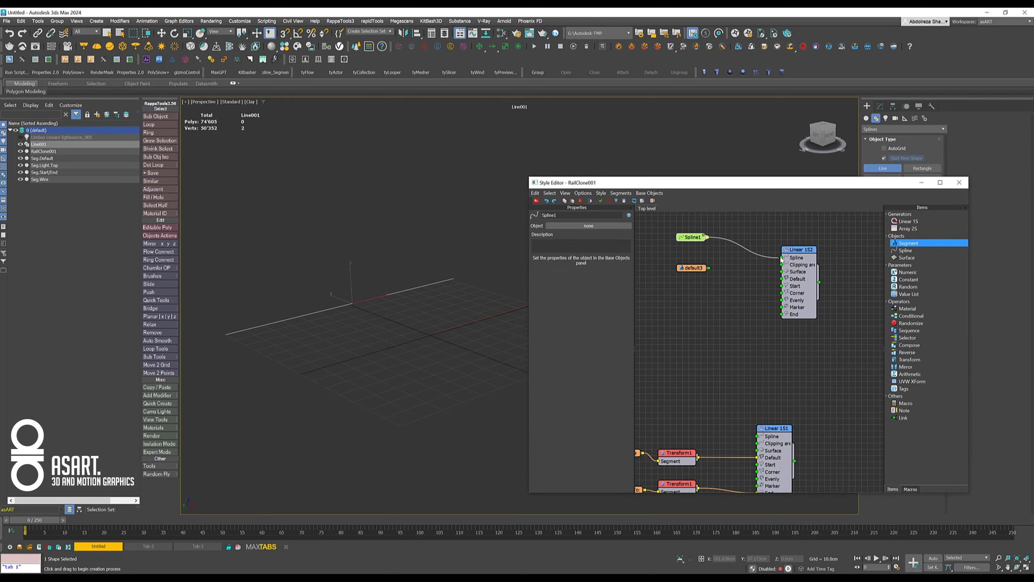
left_click(588, 227)
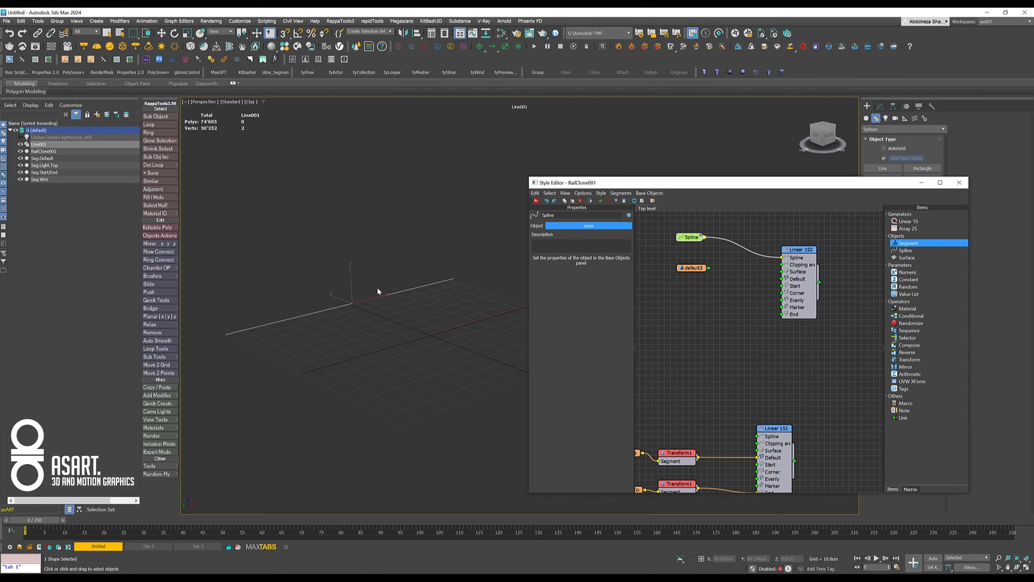
left_click(400, 292)
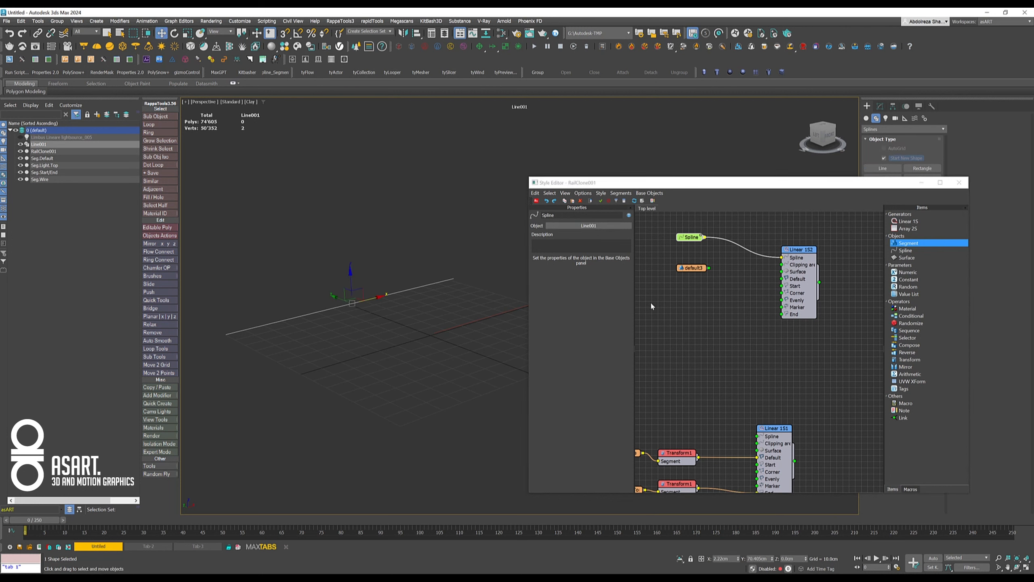
- Connect the new Segment node to the second generator's Default input and assign Seg.Default as its object
left_click(693, 268)
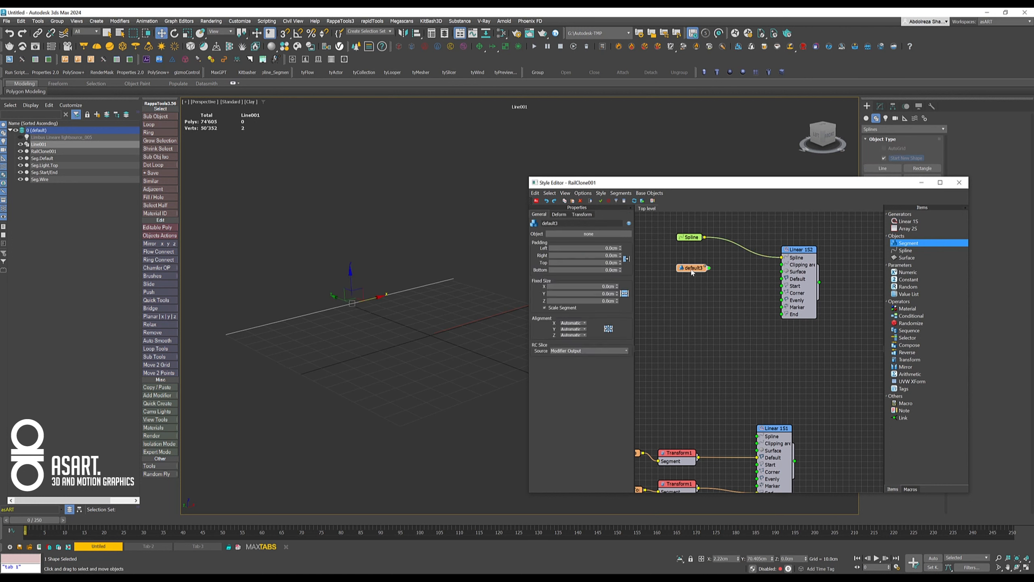
middle_click_drag(413, 349, 401, 306)
scroll(409, 291, "down", 4)
scroll(401, 306, "up", 3)
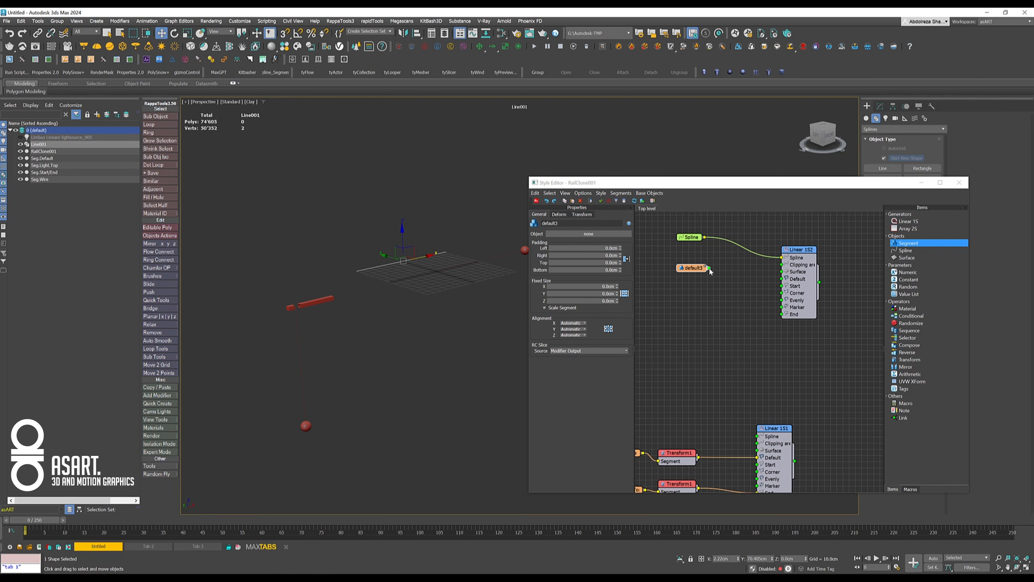
left_click_drag(771, 279, 781, 278)
left_click(566, 233)
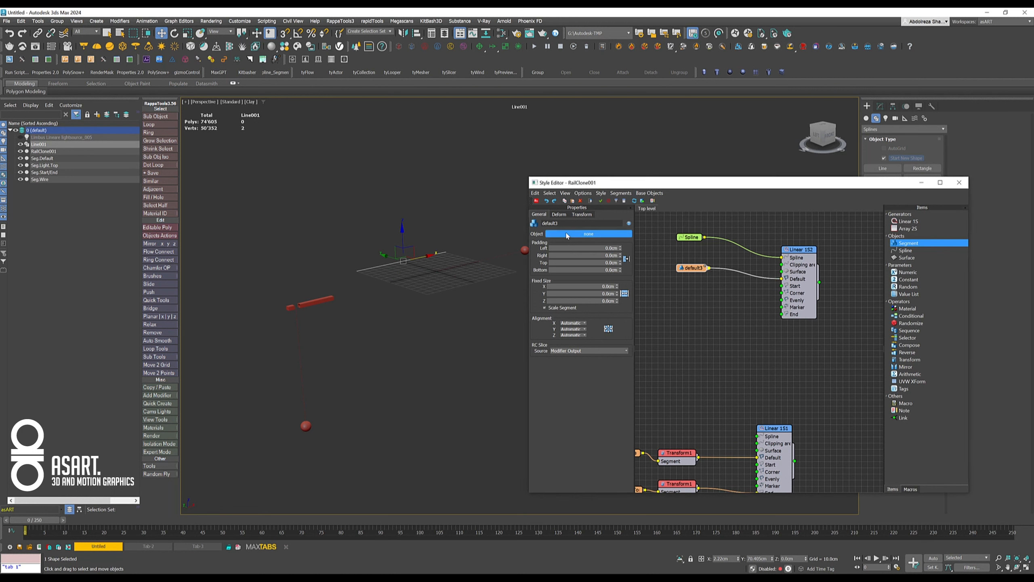
left_click(316, 301)
- Examine how the bar sits along the line and compare it with the original Seg.Default object
middle_click_drag(373, 272, 332, 289)
middle_click_drag(461, 268, 413, 277)
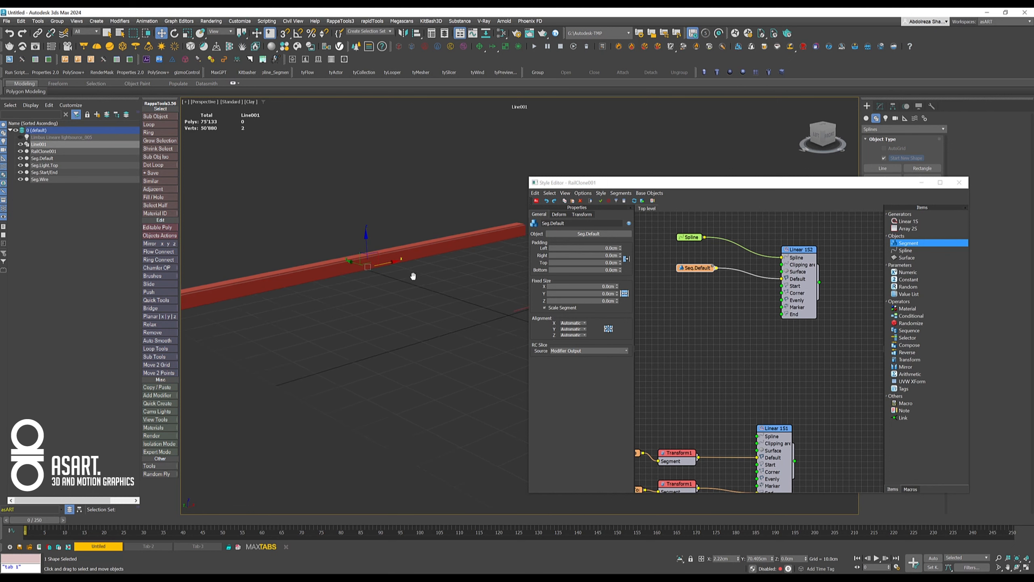
scroll(279, 299, "up", 2)
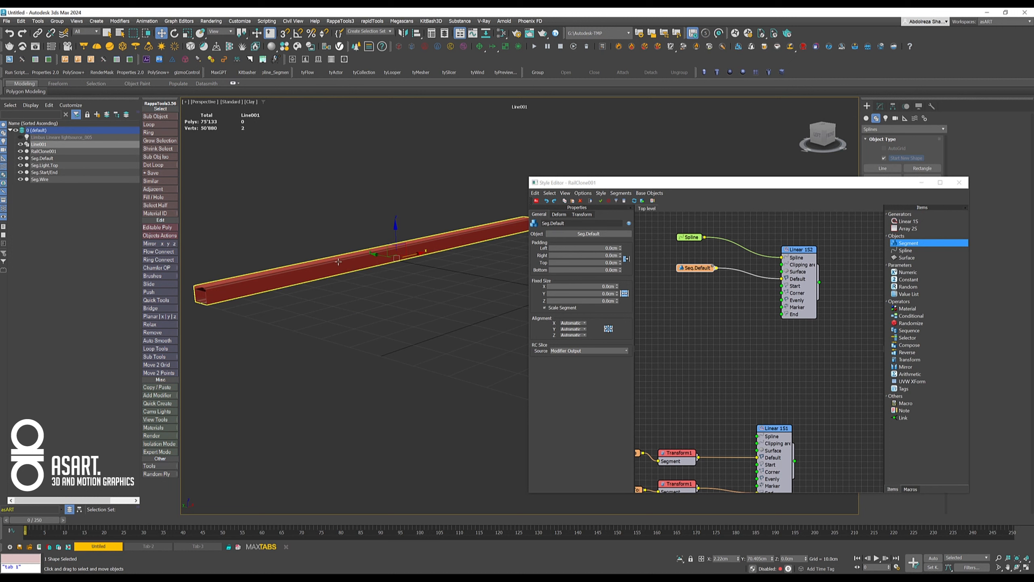
scroll(280, 302, "down", 5)
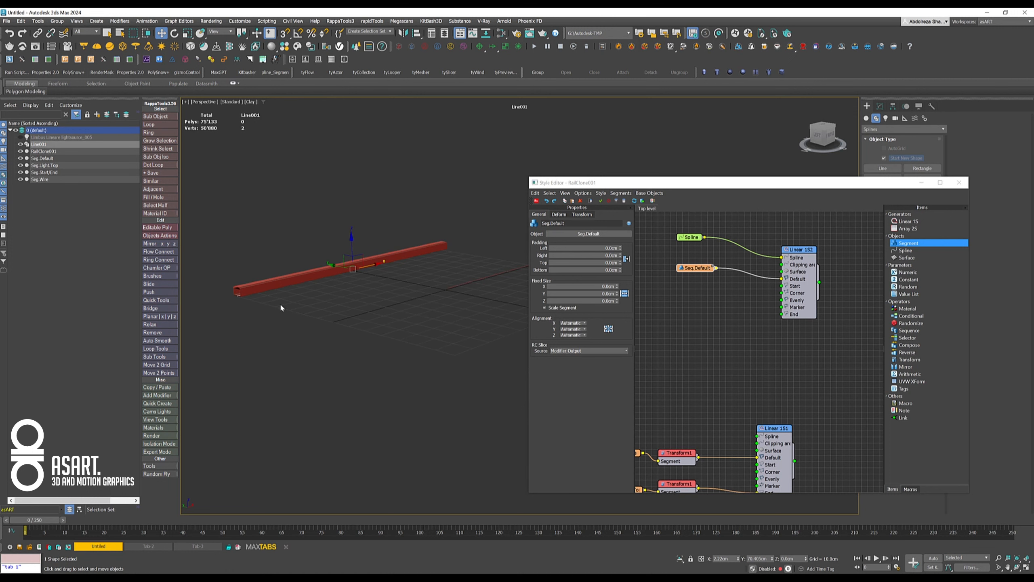
middle_click_drag(283, 308, 371, 303)
scroll(357, 283, "up", 3)
left_click(303, 269)
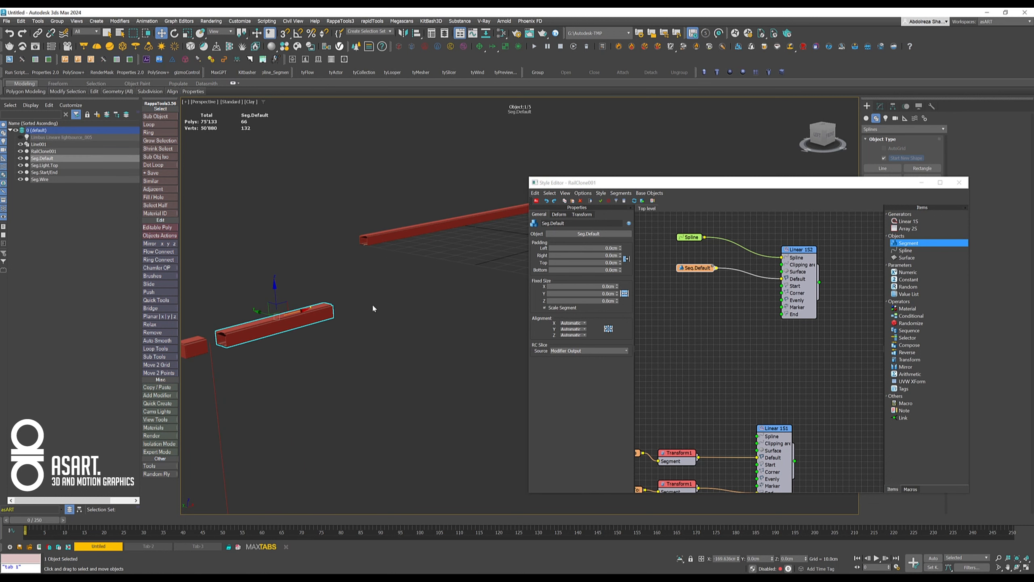
left_click(390, 235)
middle_click_drag(485, 234, 390, 278)
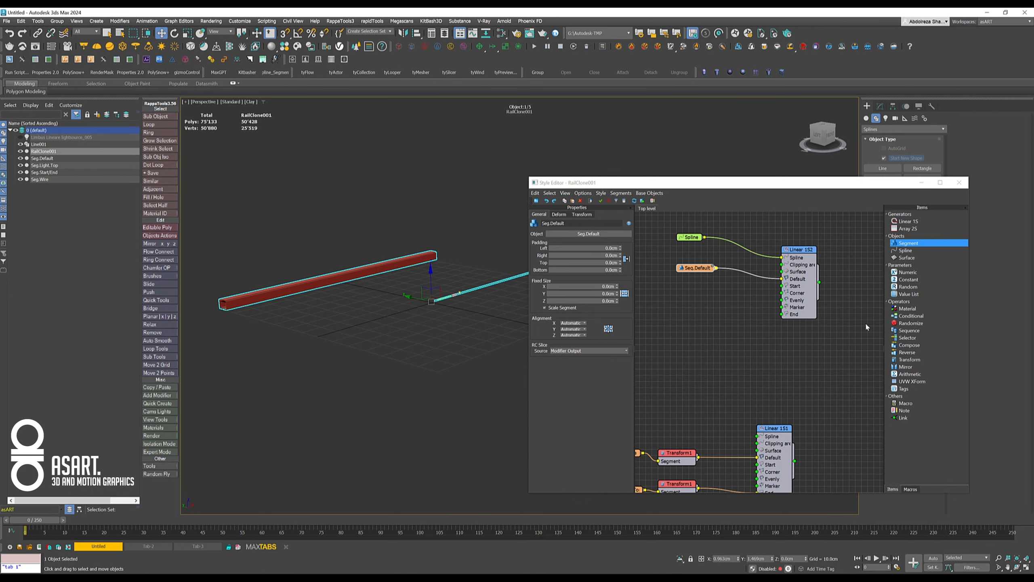
- Insert a Transform operator between Seg.Default and the generator's Default input and set its Z alignment to Pivot
left_click_drag(914, 361, 756, 278)
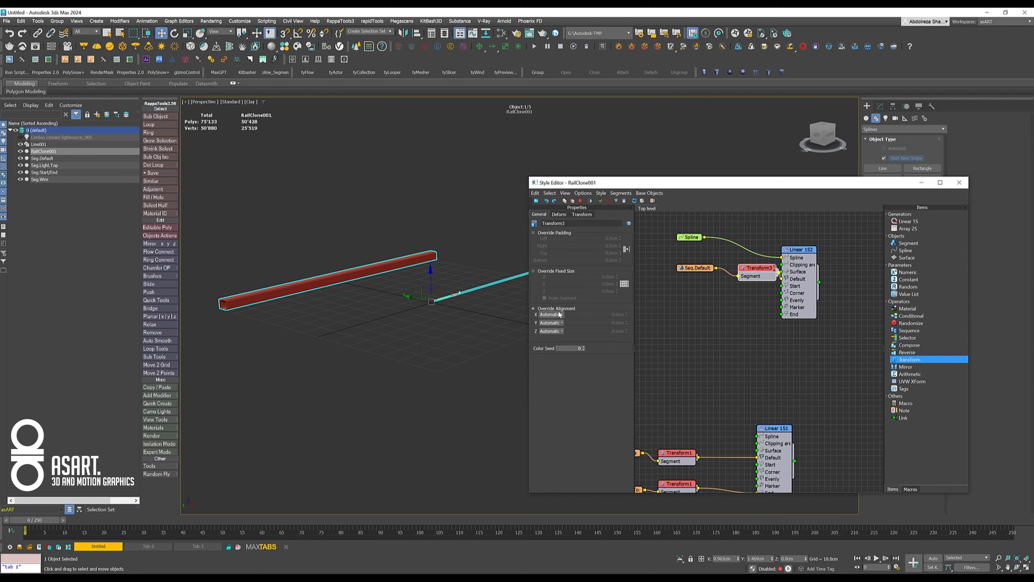
left_click(552, 331)
left_click(545, 343)
- Inspect the open end of the generated bar and compare it with the Seg.Start/End source object
left_click(337, 317)
left_click(240, 350)
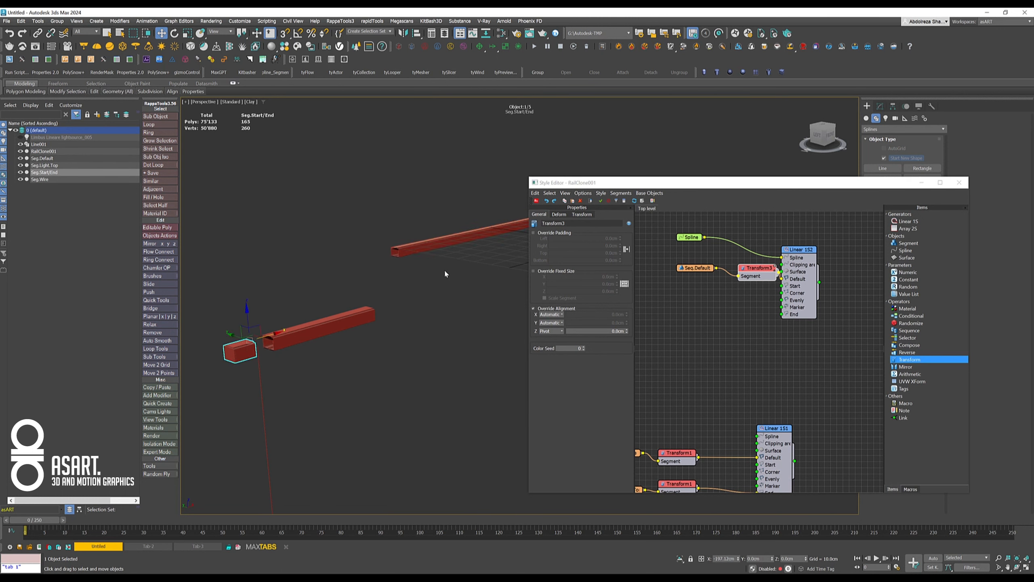
middle_click_drag(444, 269, 327, 353)
scroll(308, 317, "up", 6)
middle_click_drag(379, 280, 342, 323)
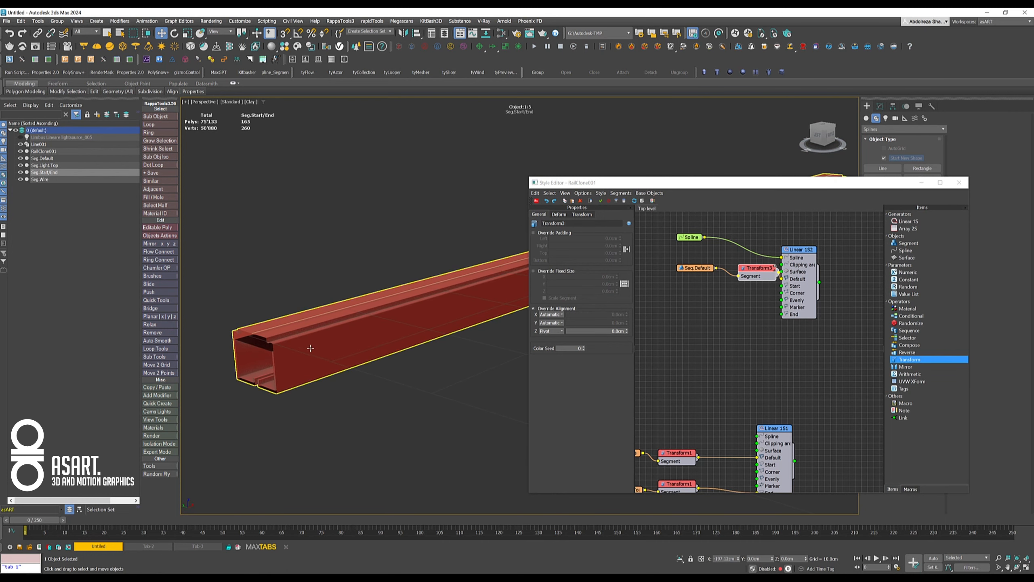
scroll(310, 348, "down", 5)
middle_click_drag(323, 337, 434, 261)
scroll(368, 285, "up", 5)
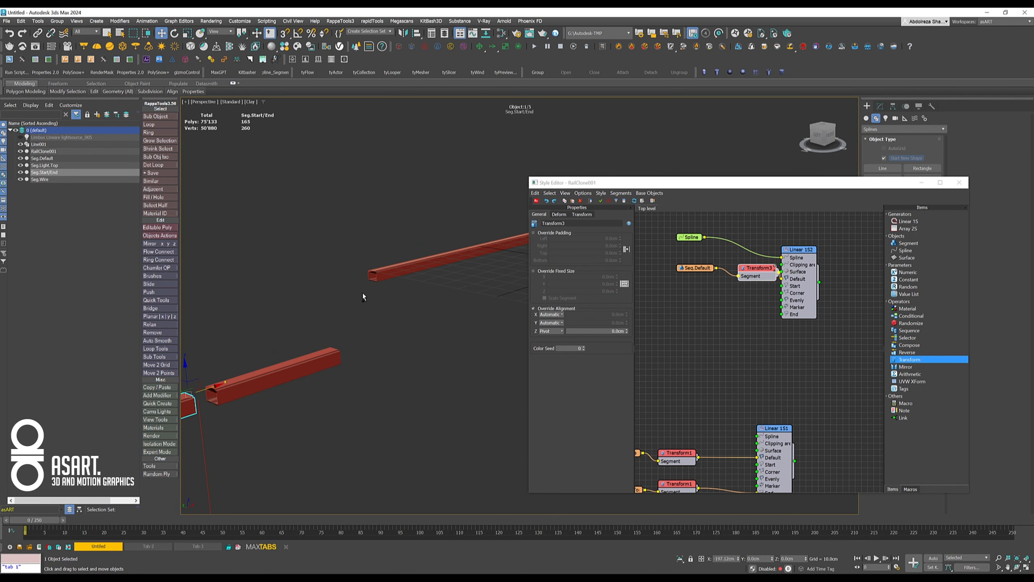
- Space out the Seg.Default node and its Transform operator, and place a copy of the pair below them
left_click_drag(707, 269, 683, 270)
left_click_drag(754, 271, 736, 278)
scroll(740, 281, "up", 1)
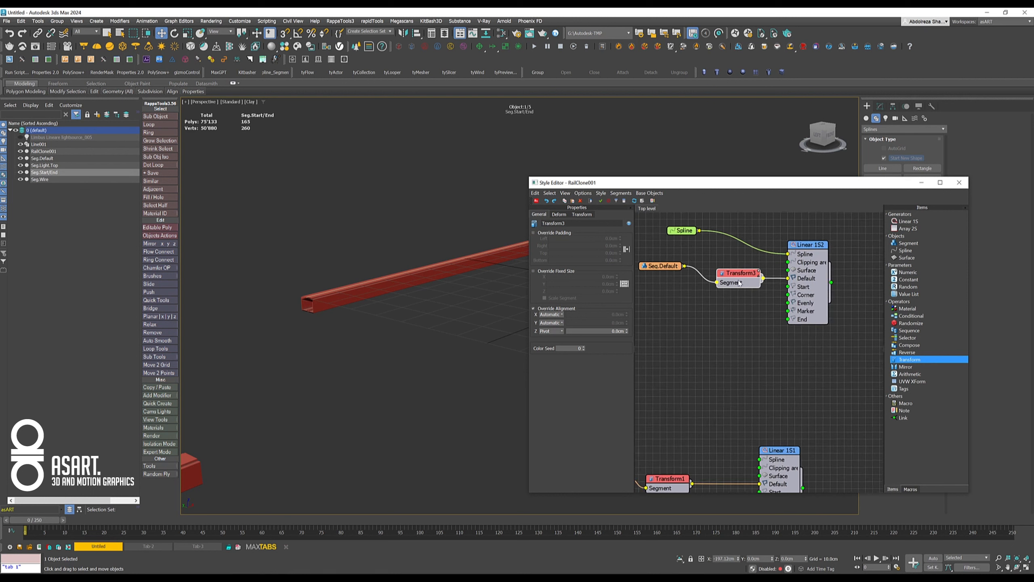
scroll(739, 283, "up", 1)
left_click_drag(657, 267, 724, 312)
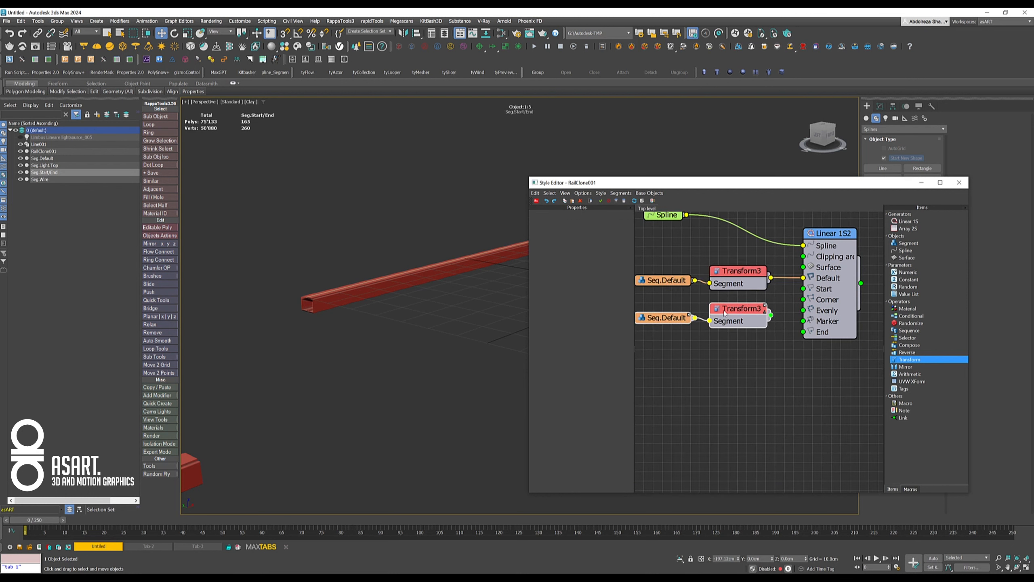
left_click(714, 341)
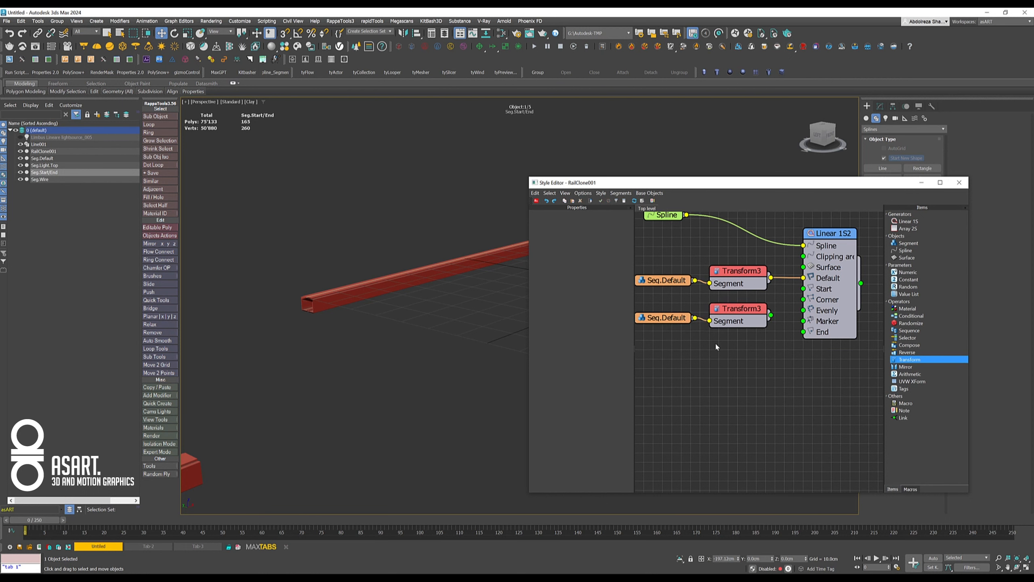
- Replace the copied segment node's source object with Seg.Start/End
left_click(666, 322)
left_click(584, 237)
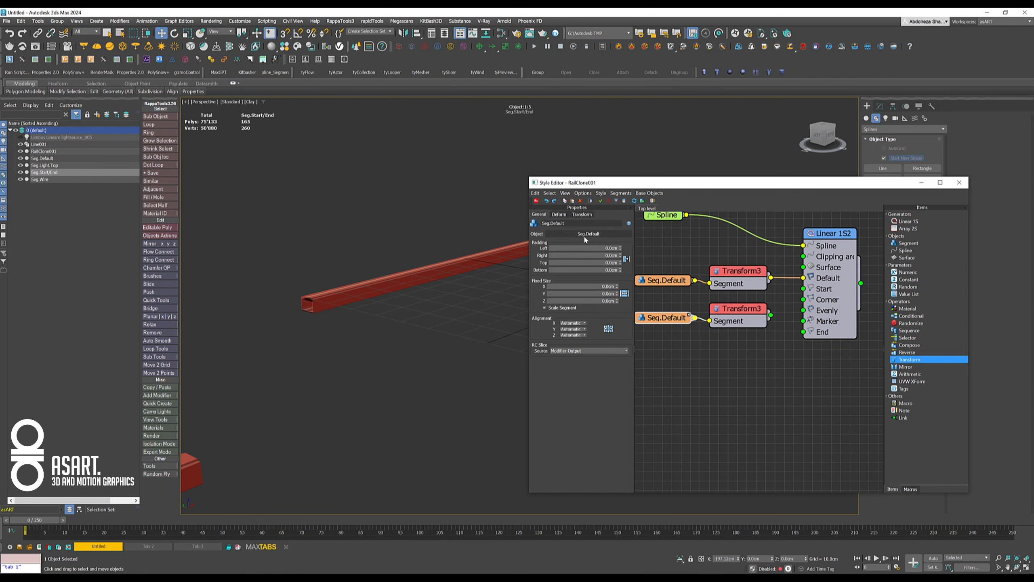
left_click(585, 236)
middle_click_drag(253, 401, 351, 360)
left_click(345, 310)
middle_click_drag(490, 231, 328, 352)
middle_click_drag(448, 286, 413, 333)
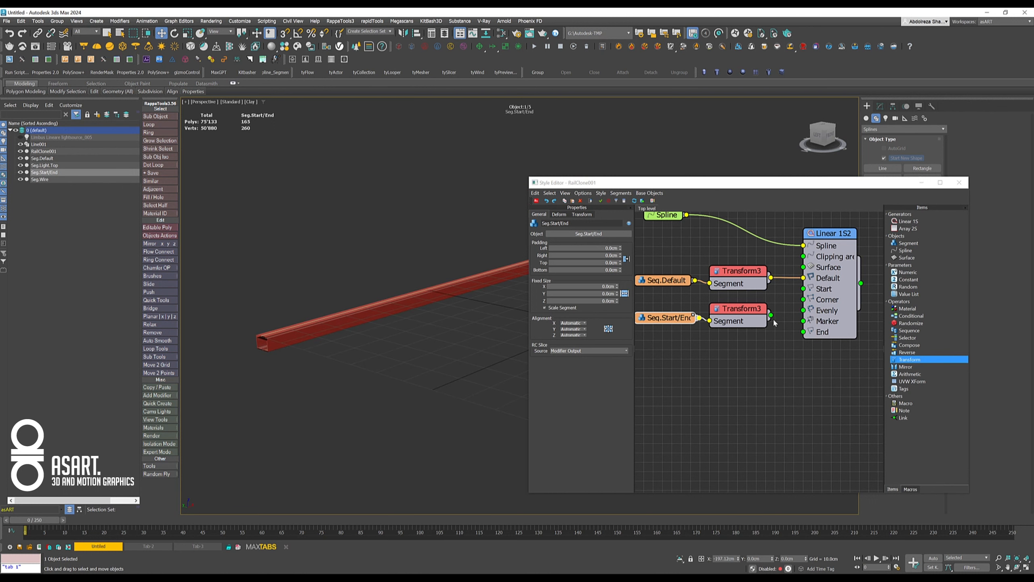
- Connect the copied Transform operator to the second generator's Start input and check the bar's capped end
left_click_drag(771, 316, 803, 288)
scroll(338, 360, "up", 5)
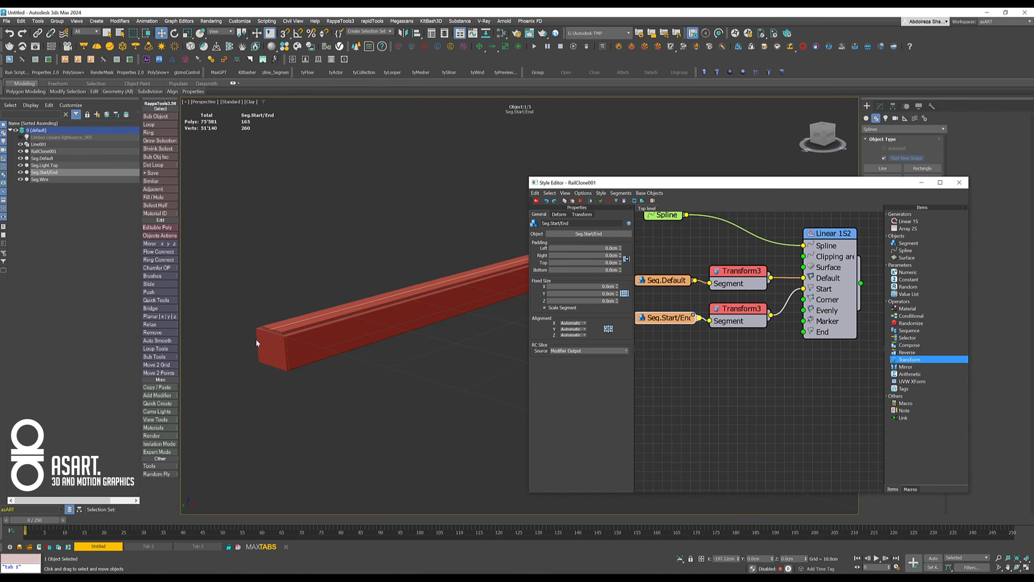
scroll(283, 349, "down", 3)
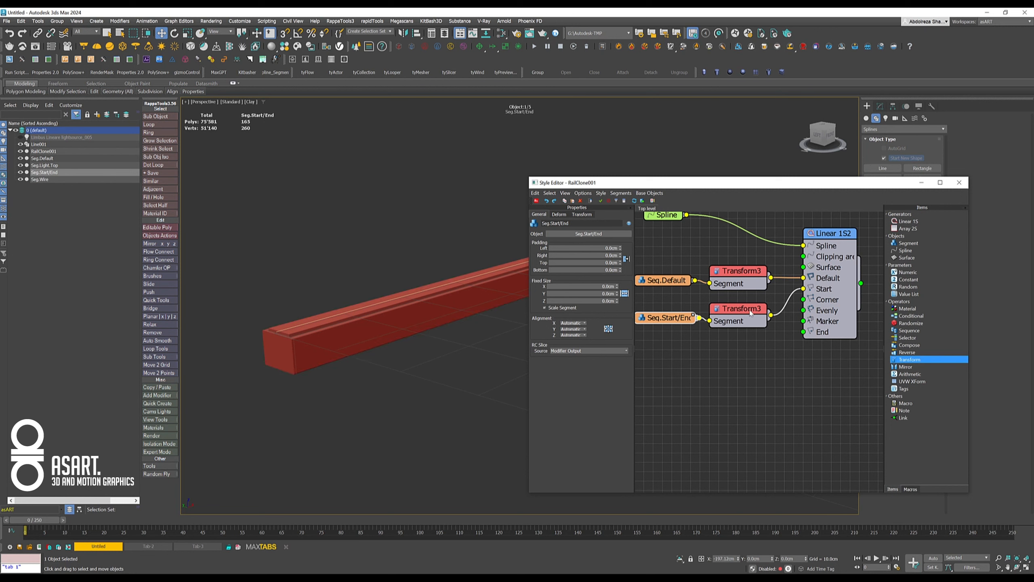
- Set the Start segment's Transform X alignment to Pivot and check the cap's placement on the bar
left_click(747, 312)
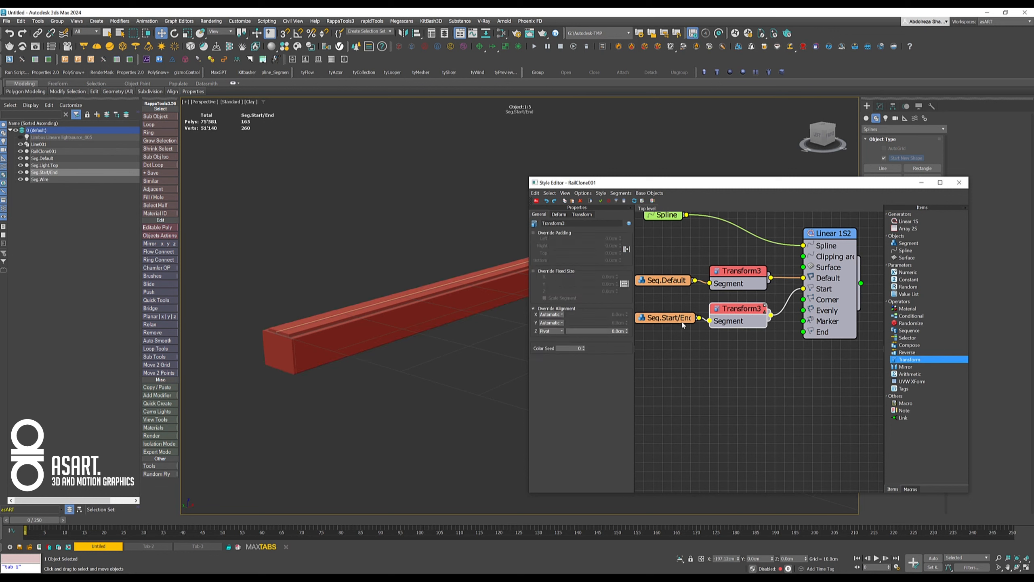
left_click(553, 317)
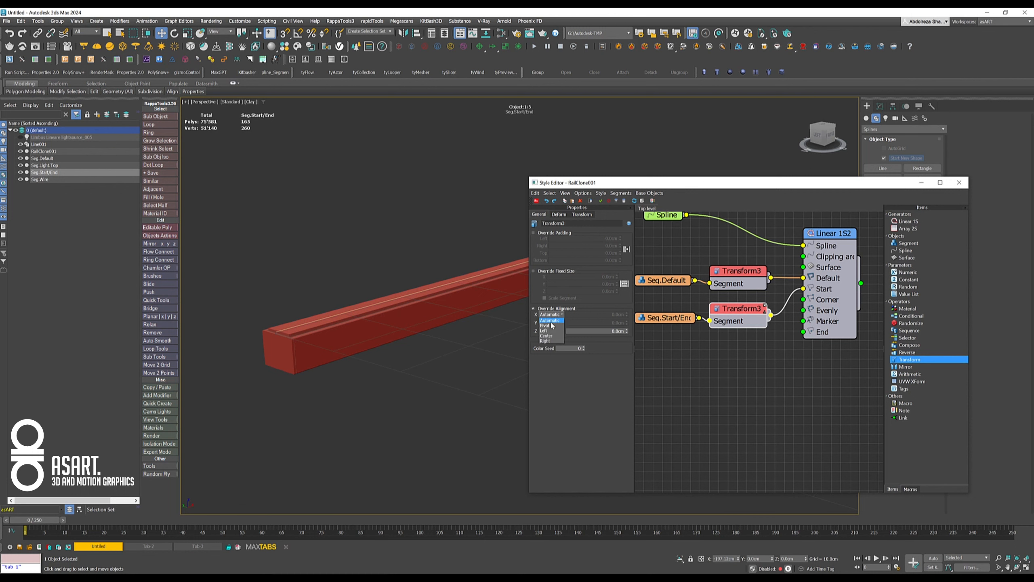
left_click(551, 326)
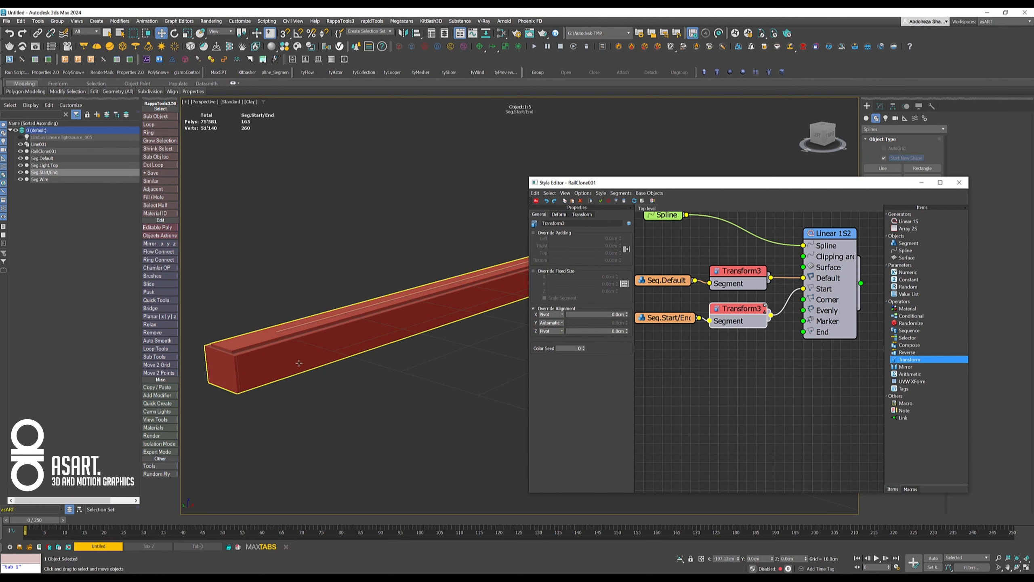
scroll(356, 365, "down", 5)
middle_click_drag(356, 376, 445, 294)
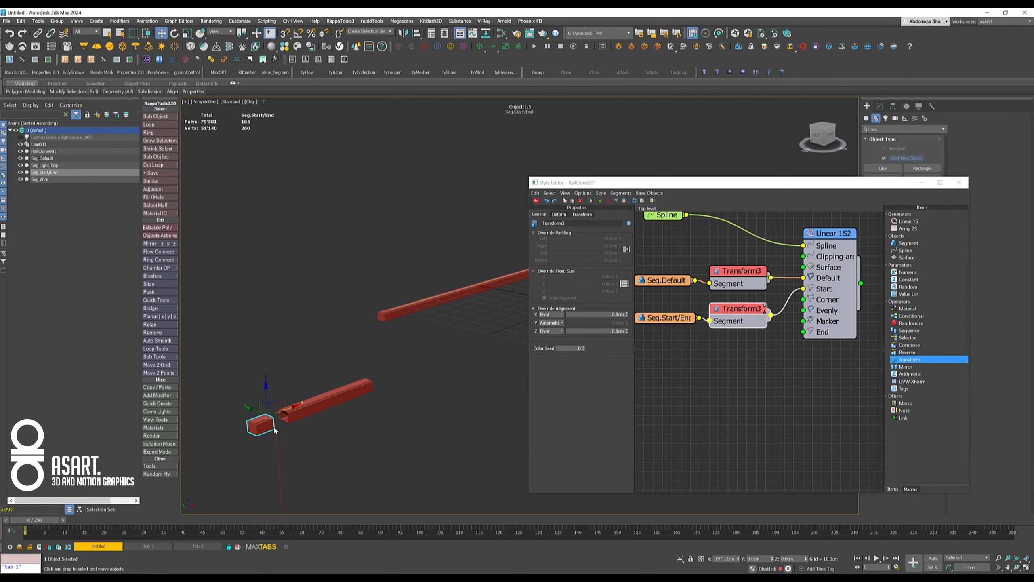
middle_click_drag(394, 347, 335, 383)
middle_click_drag(443, 345, 328, 371)
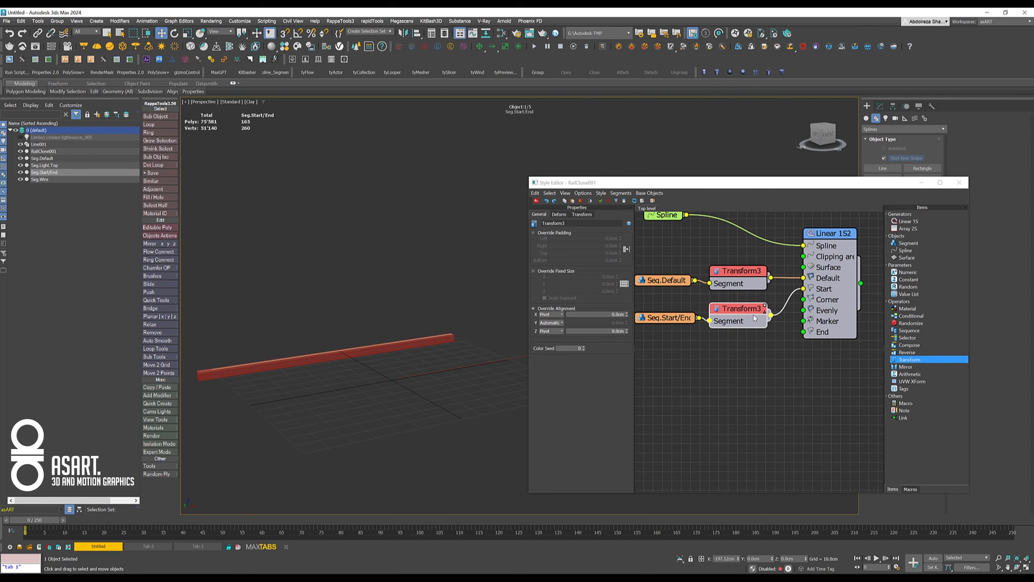
- Connect the Seg.Start/End Transform operator to the generator's End input as well and inspect the bar's far end
middle_click_drag(745, 349, 722, 335)
left_click_drag(750, 300, 782, 317)
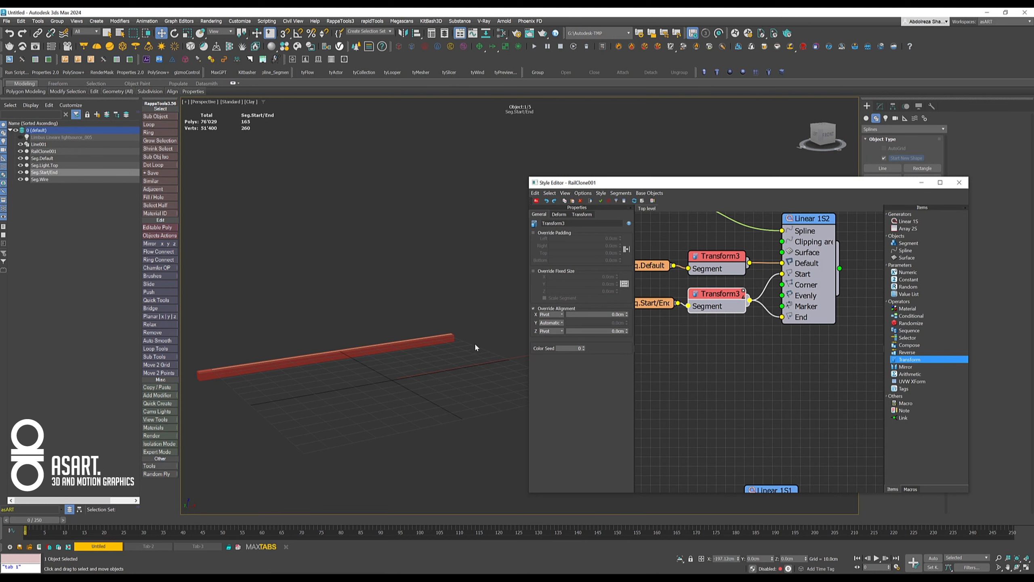
left_click(436, 340)
scroll(450, 345, "up", 3)
middle_click_drag(451, 341, 334, 349, "alt")
scroll(337, 349, "up", 3)
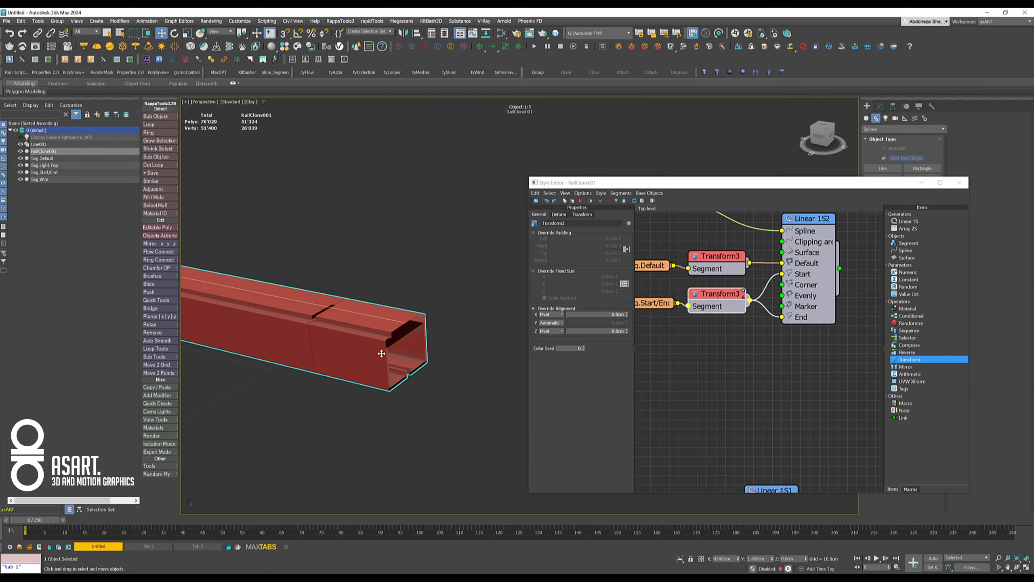
- Move the Seg.Start/End node and its Transform operator farther from the generator to free space before its inputs
middle_click_drag(721, 333, 785, 335)
left_click_drag(669, 282, 722, 298)
left_click(767, 332)
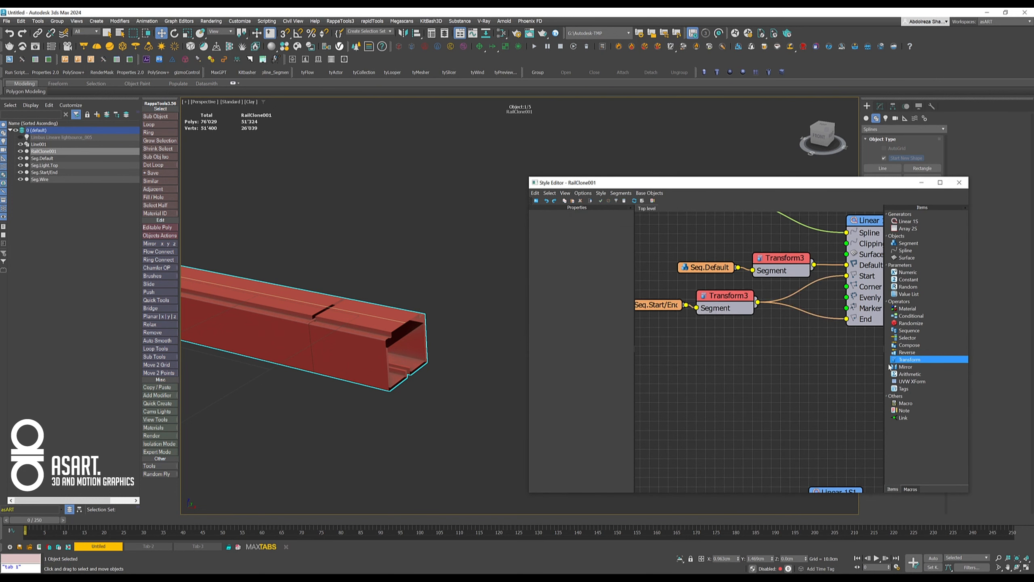
- Insert a Mirror operator between the Seg.Start/End Transform and the bar generator's End input, and check both ends of the bar
mouse_move(904, 368)
left_mouse_down()
mouse_move(811, 314)
mouse_move(805, 332)
left_mouse_up()
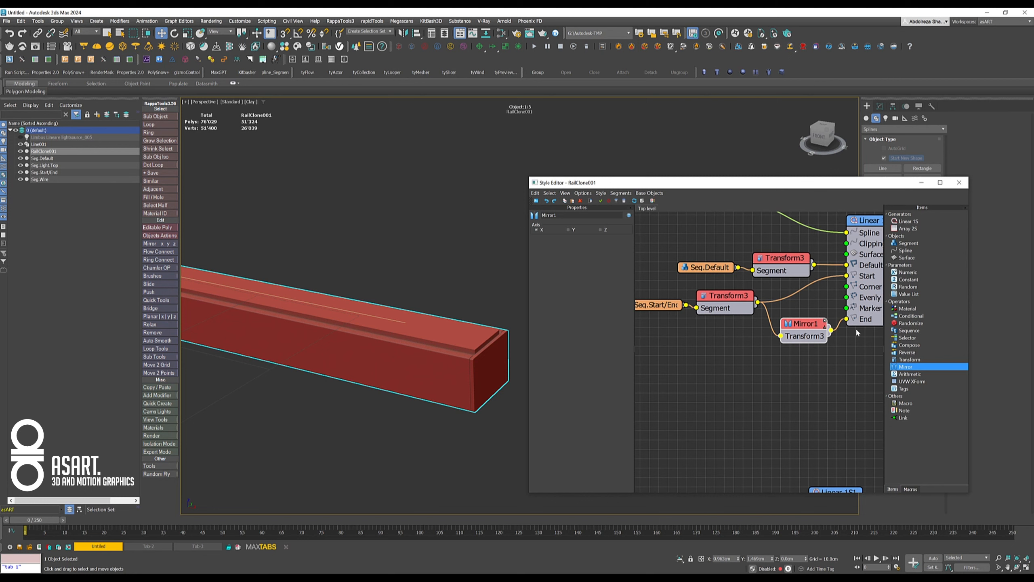
middle_click_drag(754, 373, 734, 372)
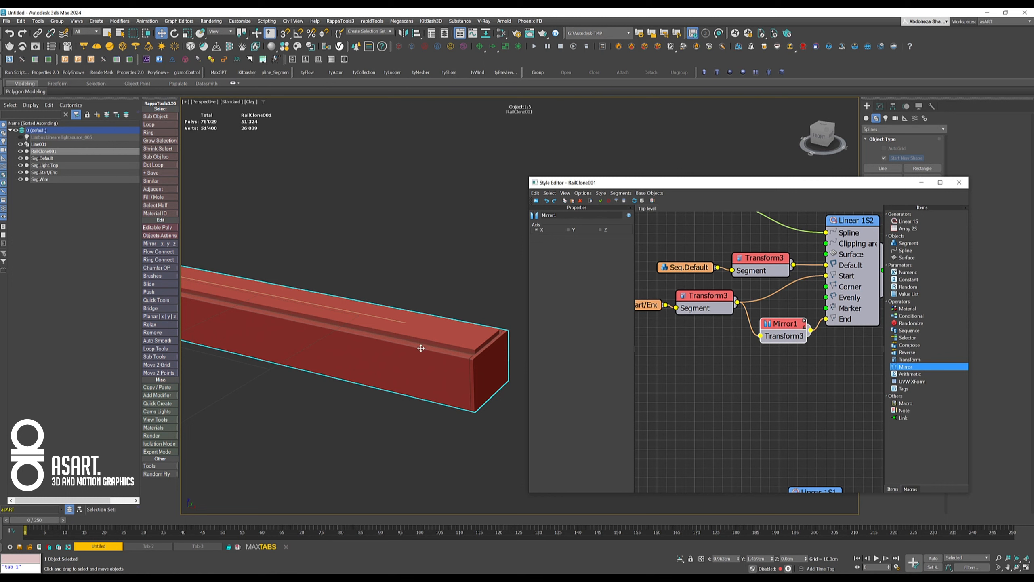
scroll(426, 353, "down", 8)
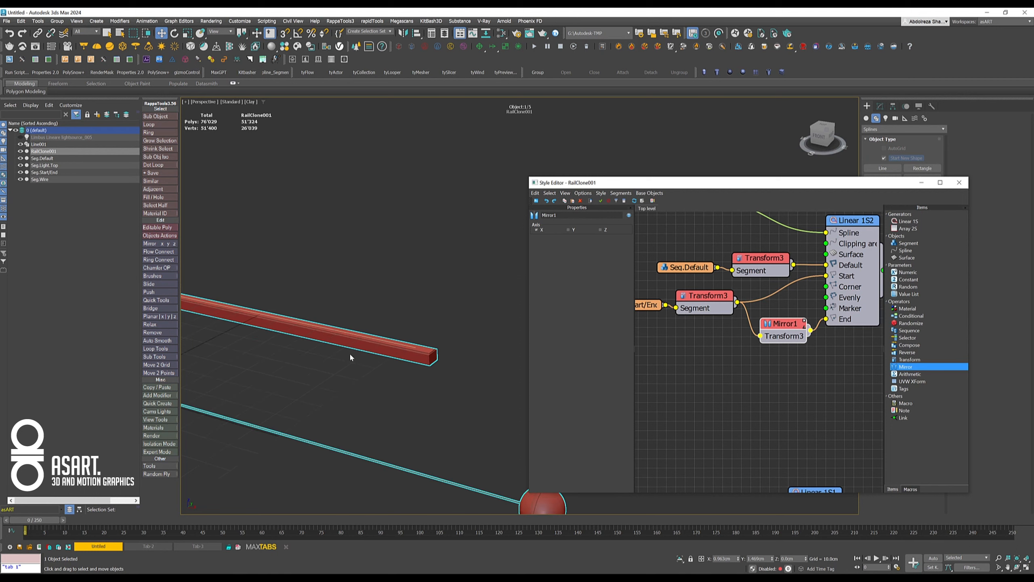
middle_click_drag(385, 355, 464, 277, "alt")
scroll(379, 310, "down", 4)
middle_click_drag(381, 316, 394, 310)
scroll(739, 322, "down", 5)
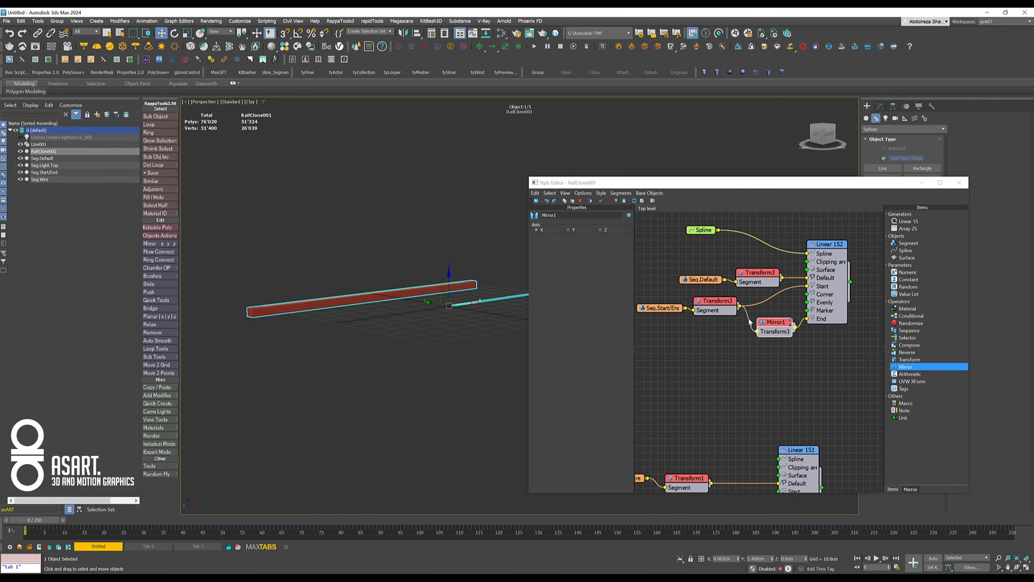
- Move the wire generator and its segment and Transform nodes closer beneath the bar generator's nodes
middle_click_drag(721, 366, 765, 304)
left_click_drag(684, 338, 831, 444)
left_click_drag(826, 373, 768, 329)
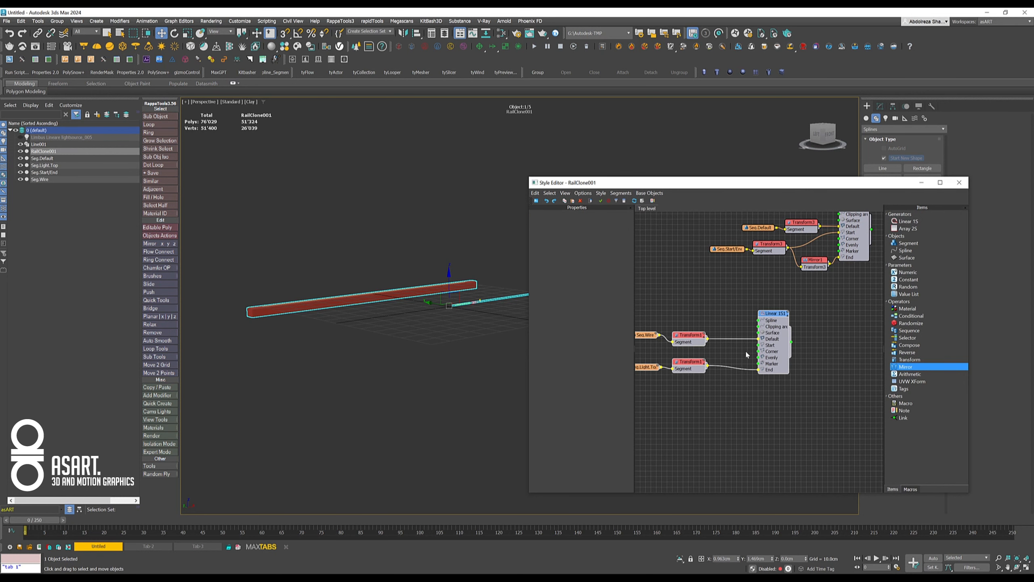
left_click(711, 399)
- Connect the Linear 1S1 wire generator's output to the Evenly input of the Linear 1S2 bar generator
left_click(771, 323)
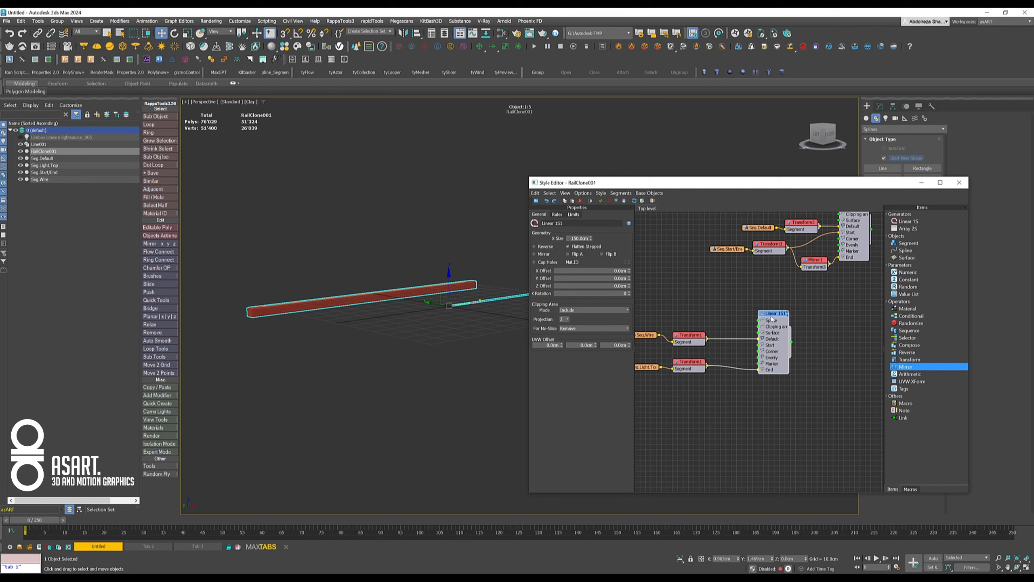
middle_click_drag(684, 327, 678, 338)
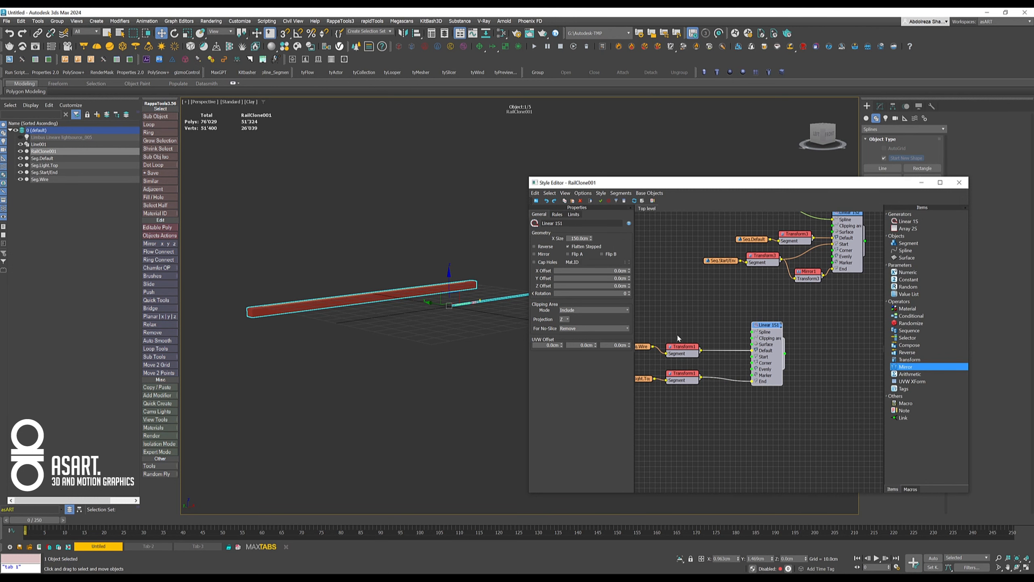
middle_click_drag(733, 298, 712, 329)
left_click(793, 346)
middle_click_drag(789, 352, 723, 353)
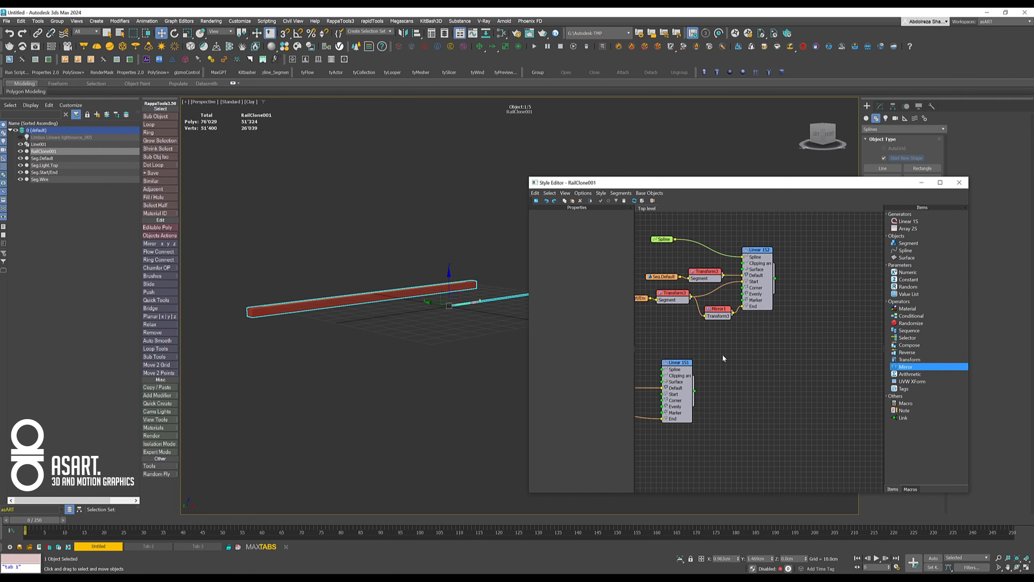
scroll(721, 357, "up", 2)
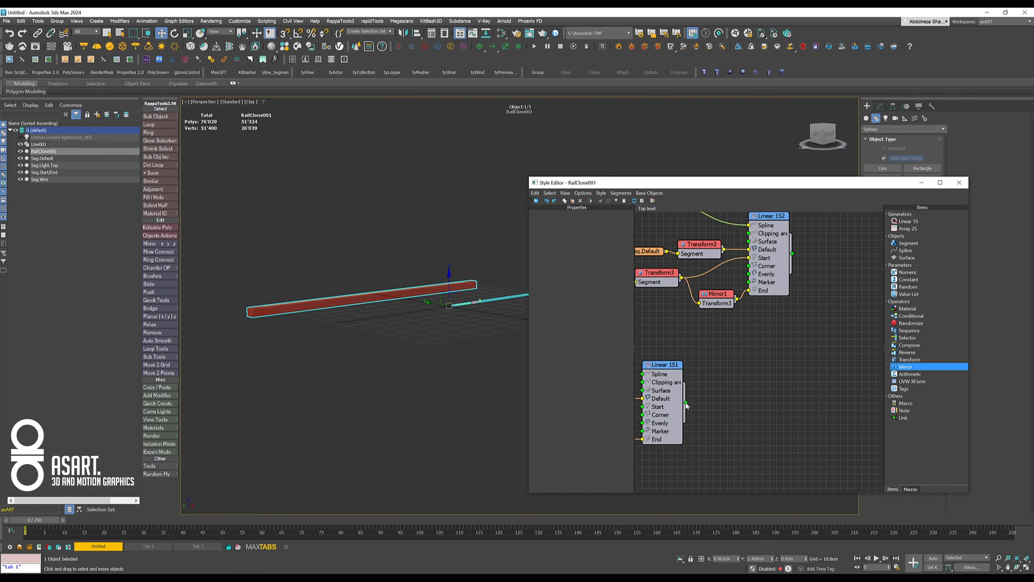
left_click_drag(727, 331, 749, 274)
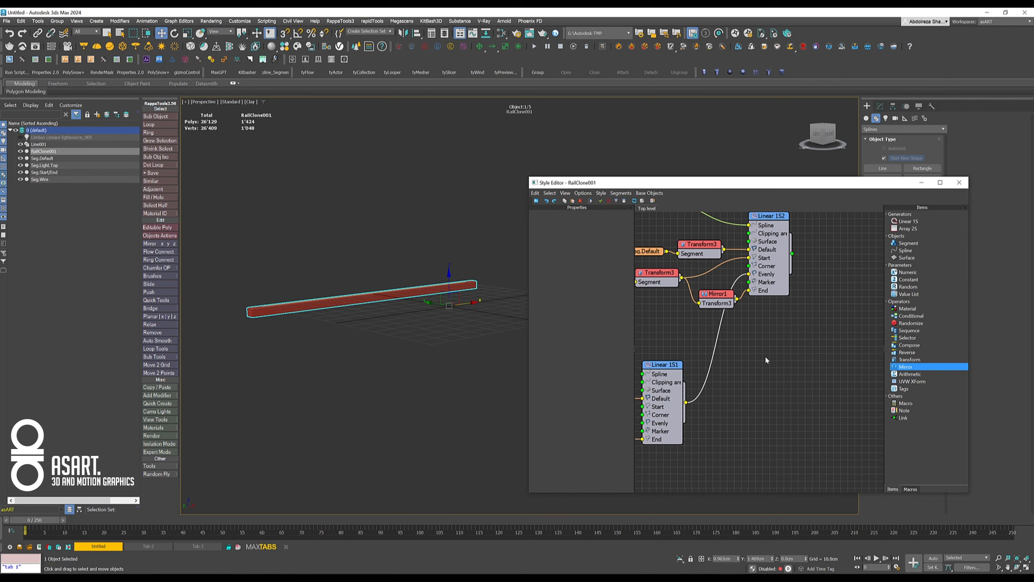
middle_click_drag(445, 326, 488, 312)
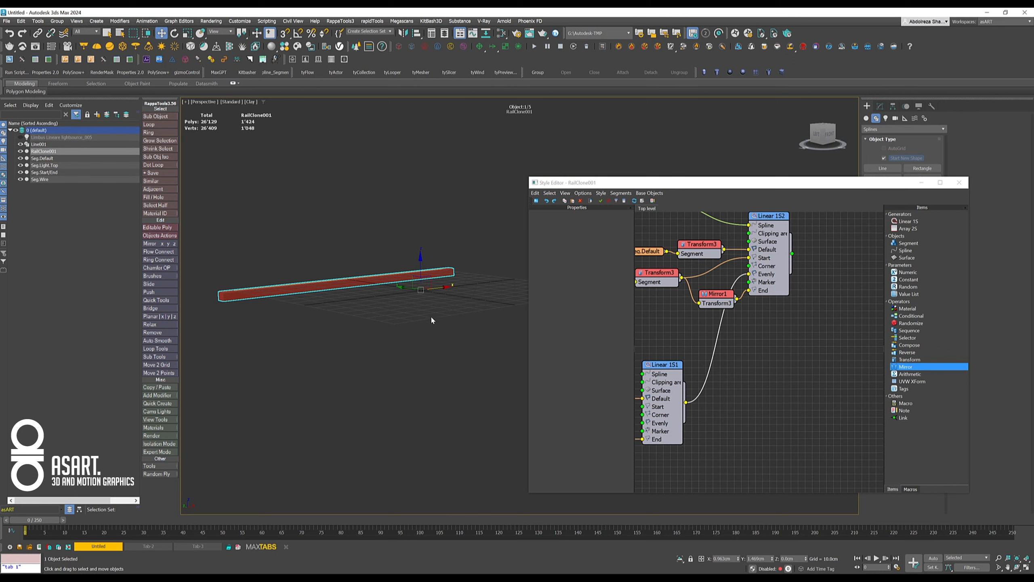
- Check the fixed rotation values of the Transform operator on the wire segment
middle_click_drag(761, 357, 824, 343)
right_click(824, 344)
left_click(798, 348)
middle_click_drag(736, 333, 800, 323)
left_click(677, 371)
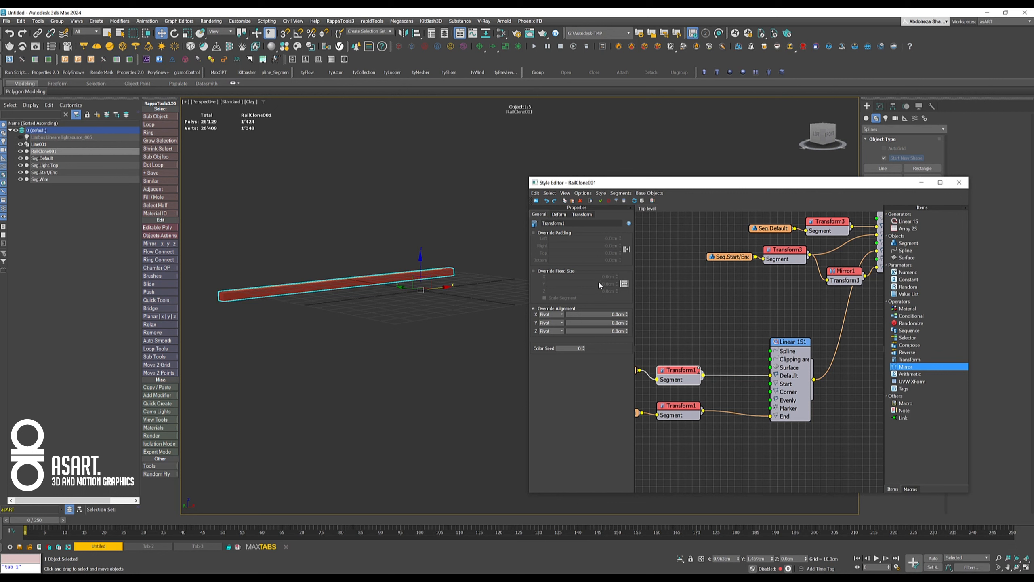
left_click(577, 214)
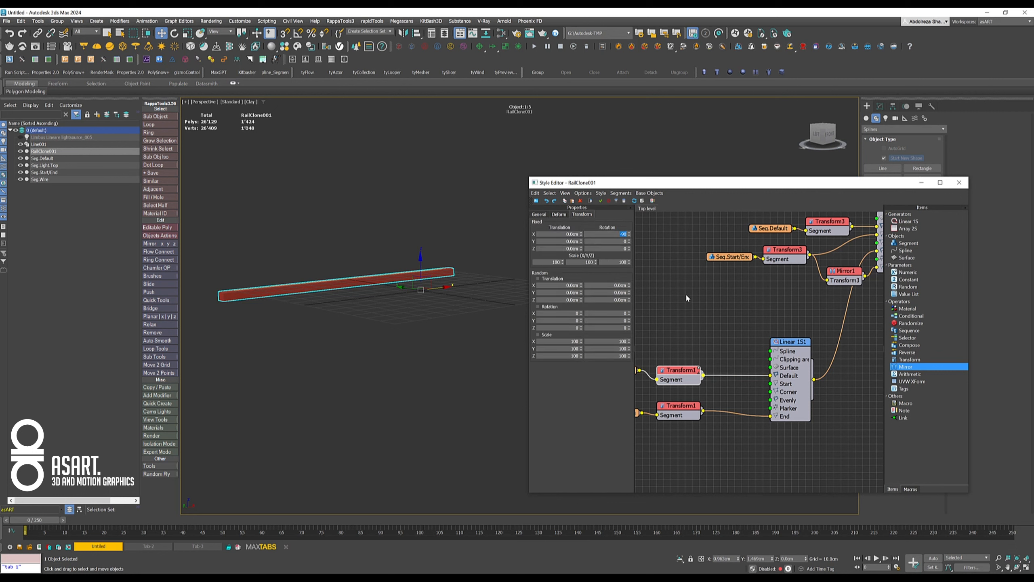
- Insert a Transform operator between the wire generator and the Evenly input, and set its fixed X rotation to 90
middle_click_drag(748, 320, 671, 328)
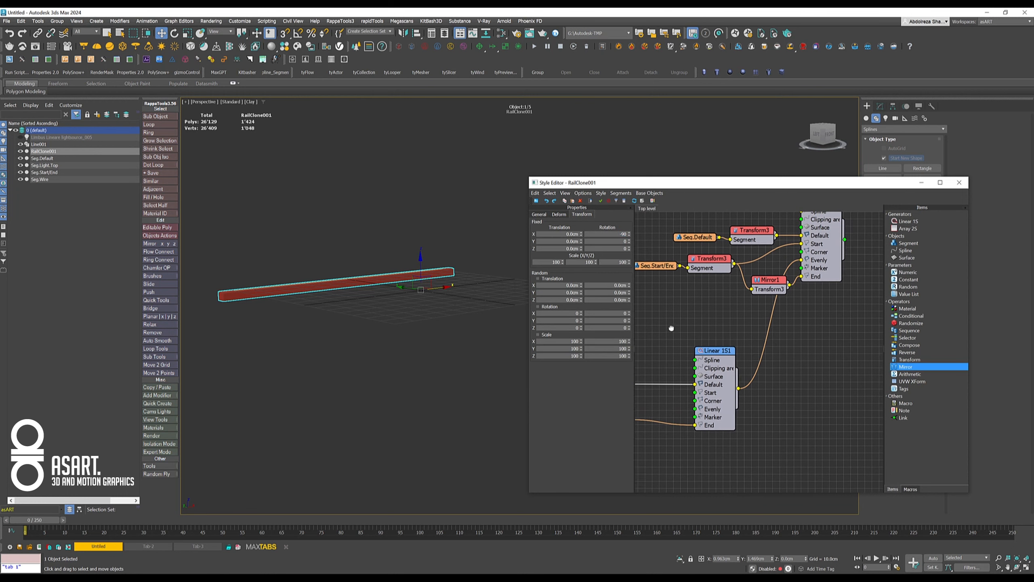
left_click_drag(910, 359, 769, 324)
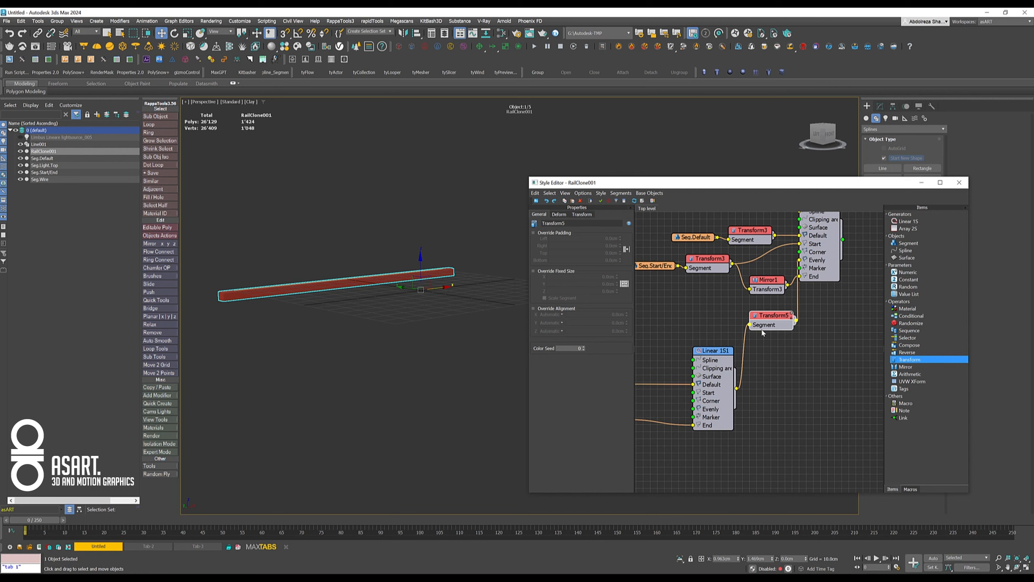
middle_click_drag(799, 362, 836, 309)
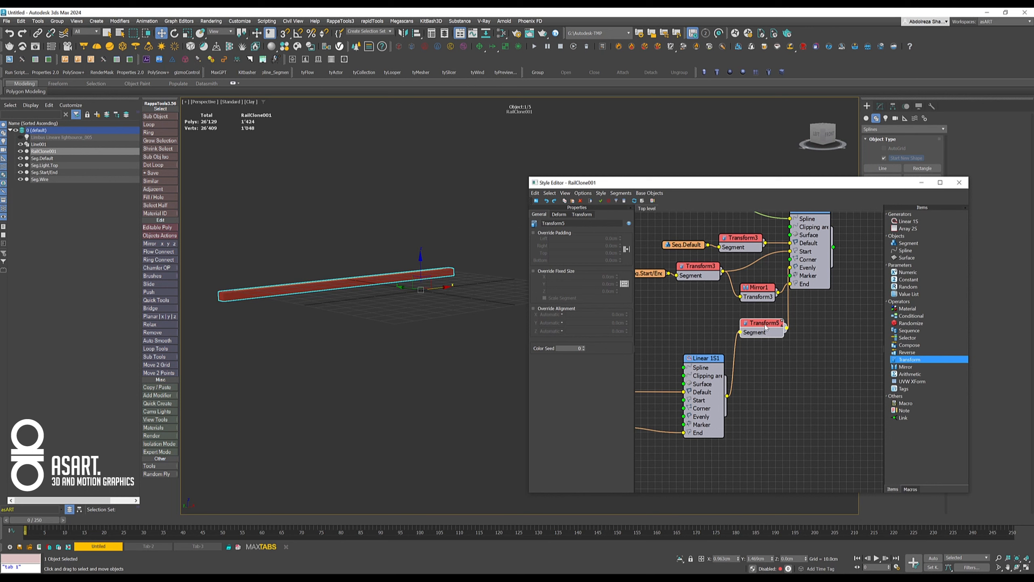
left_click(582, 214)
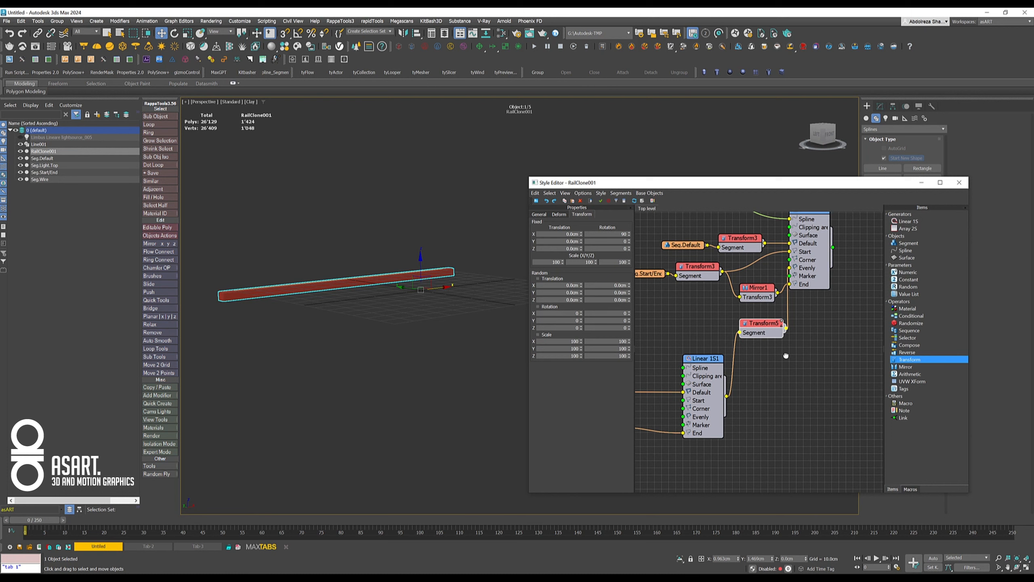
- Move Linear 1S2 farther from its input nodes and set its Evenly distance to 50 cm
middle_click_drag(800, 346, 722, 399)
left_click_drag(737, 264, 789, 264)
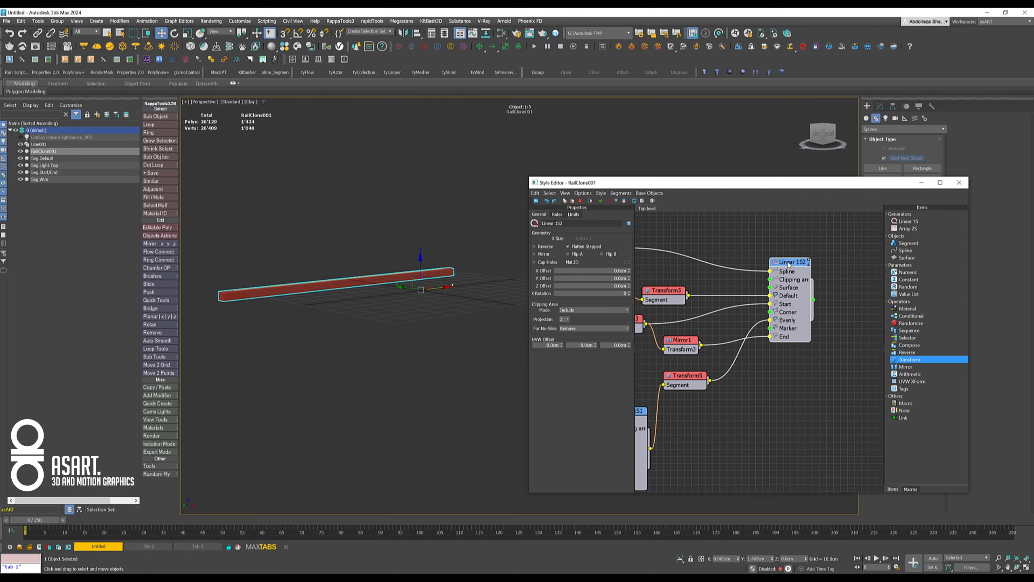
left_click(557, 214)
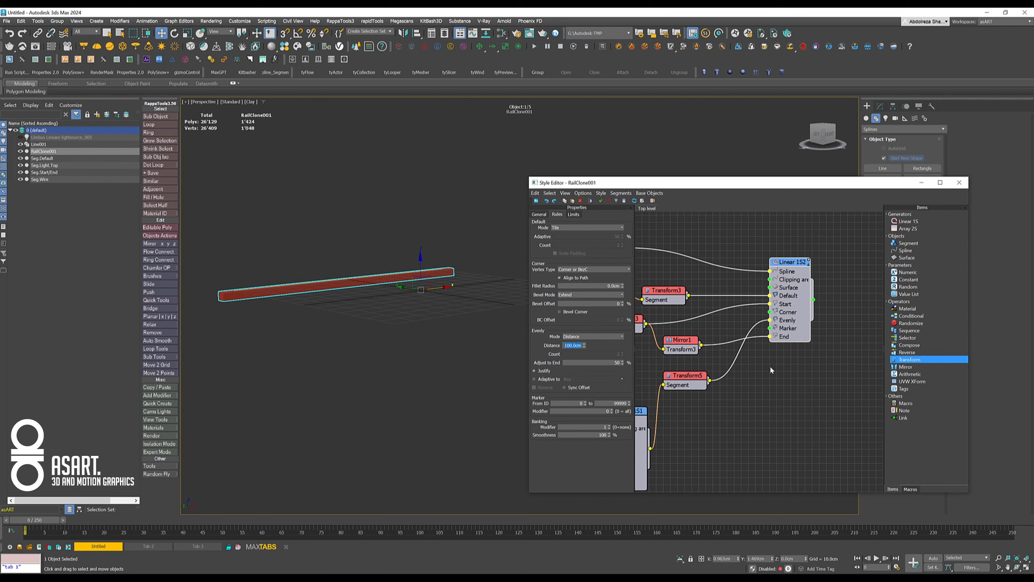
type("50")
key("Return")
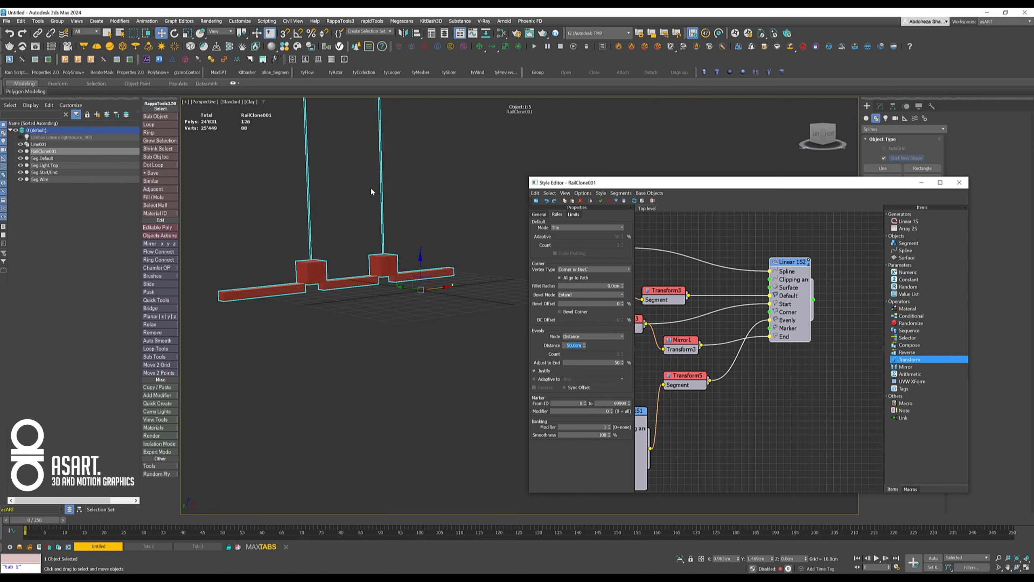
- Move the Style Editor clear of the command panel and set the RailClone object's viewport display to Quick Mesh
middle_click_drag(338, 221, 348, 292)
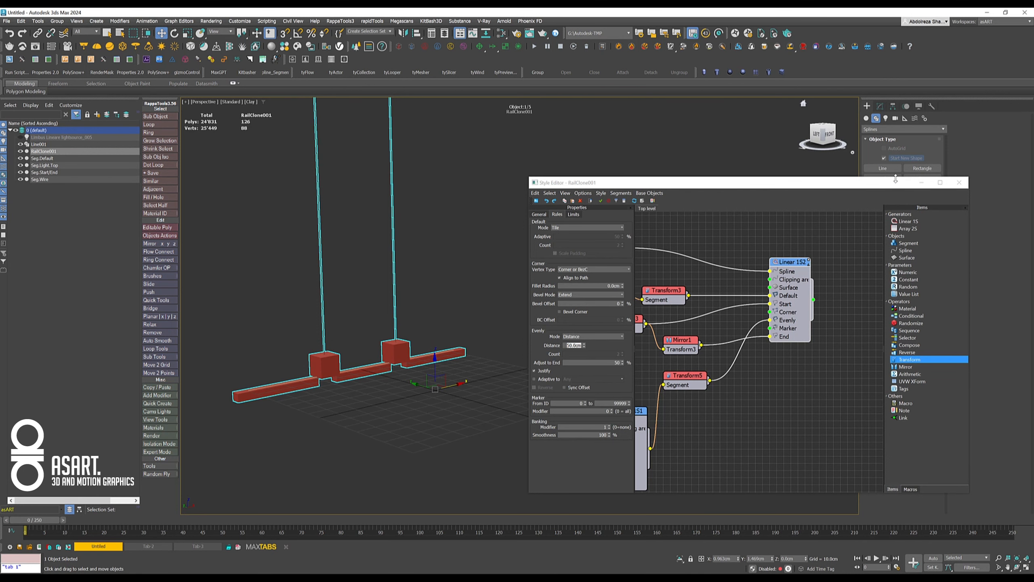
left_click_drag(863, 184, 749, 114)
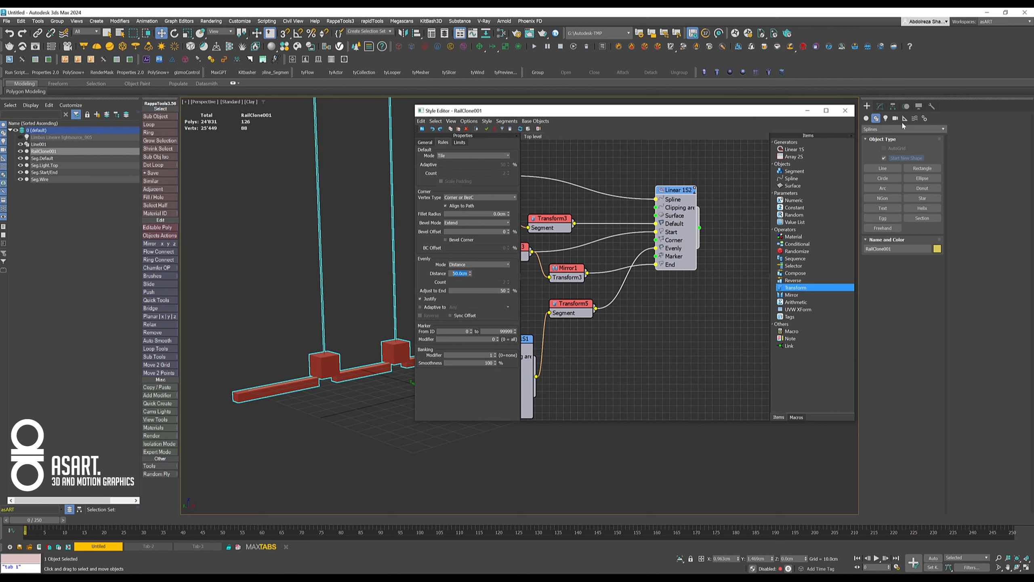
left_click(880, 106)
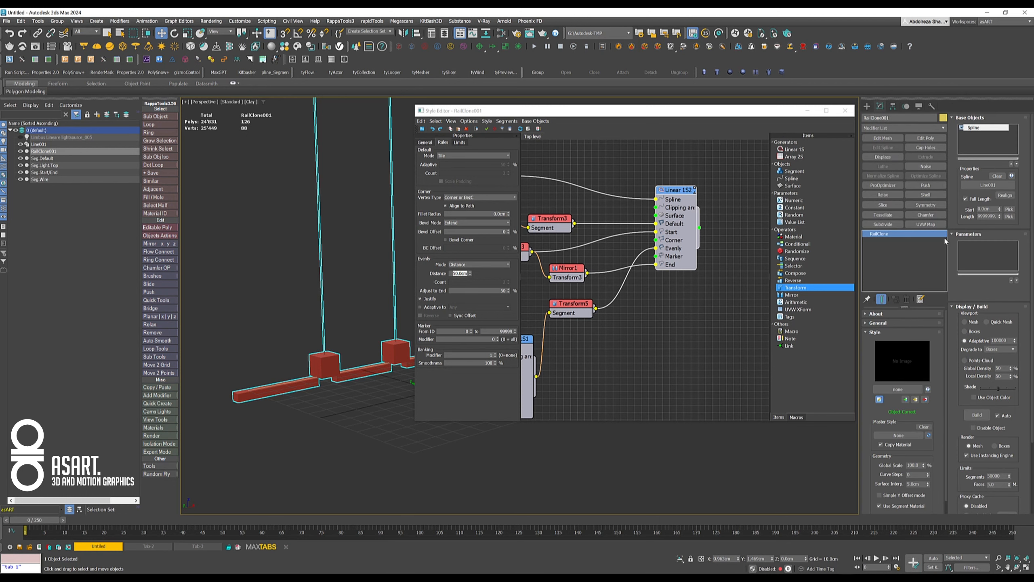
left_click(996, 323)
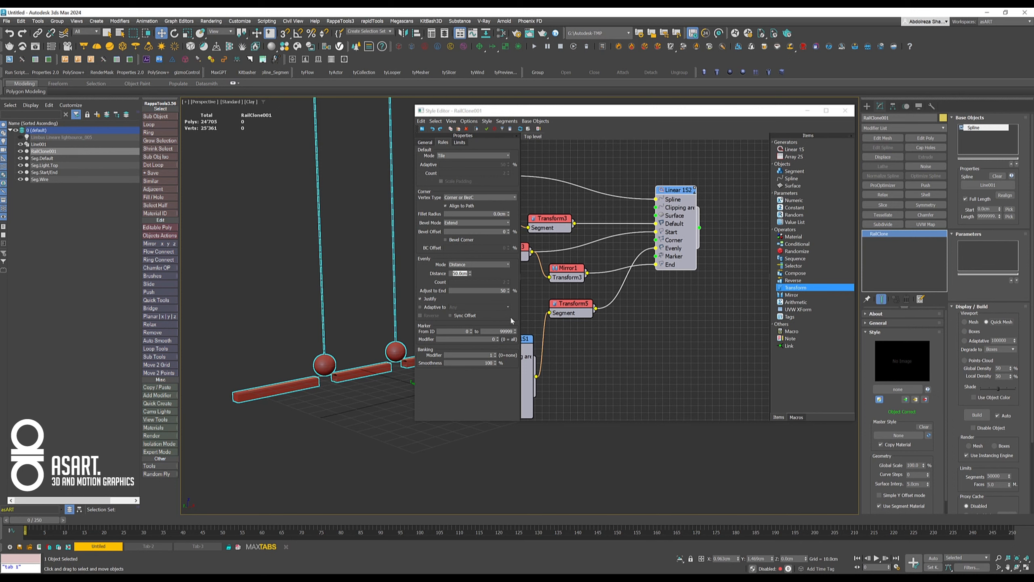
middle_click_drag(598, 343, 619, 339)
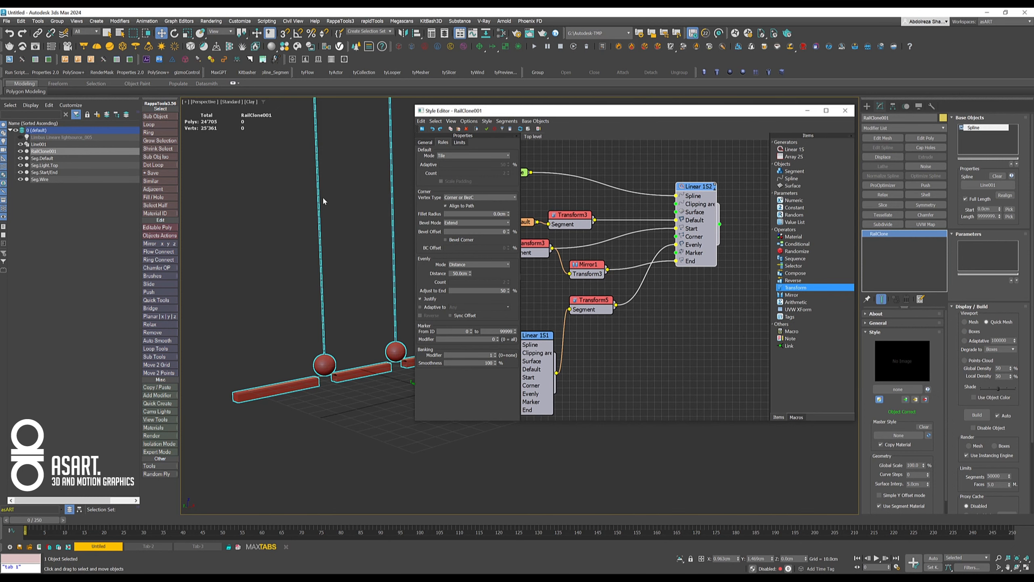
middle_click_drag(319, 184, 337, 245)
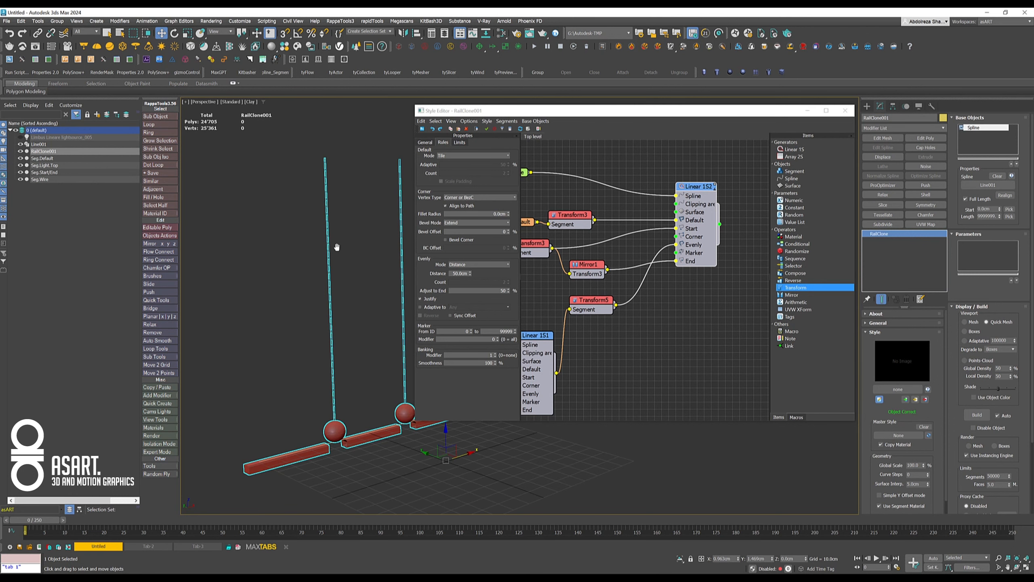
- Override the alignment of the wire generator's output Transform with Z set to Pivot, and check how the wires attach to the bar
left_click(586, 309)
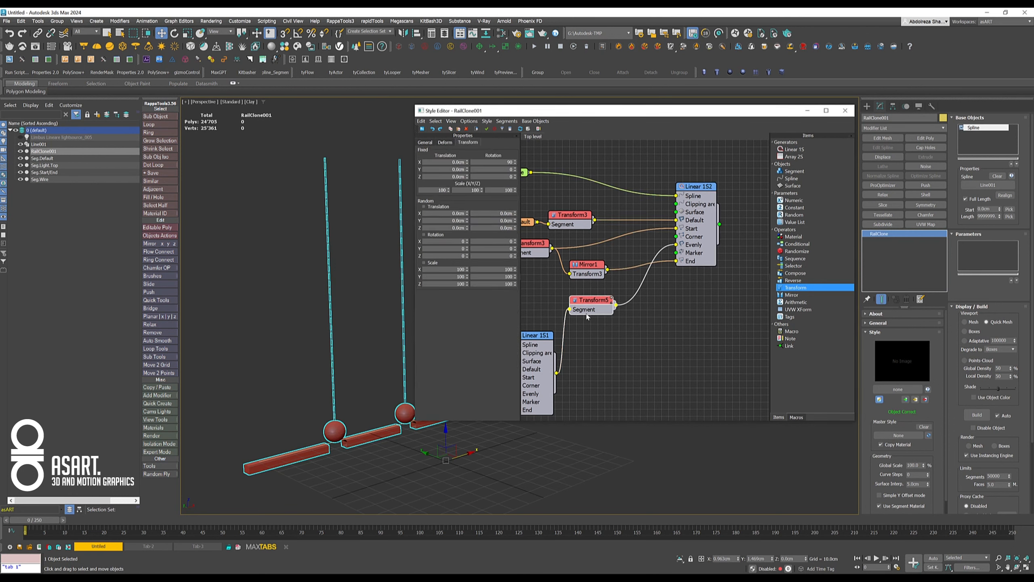
left_click_drag(592, 313, 626, 313)
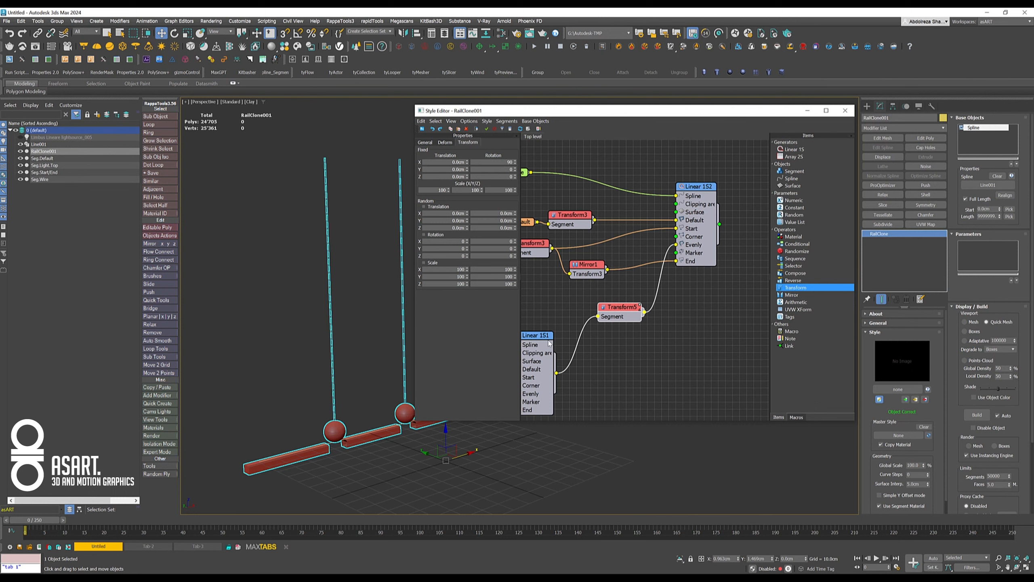
left_click(427, 143)
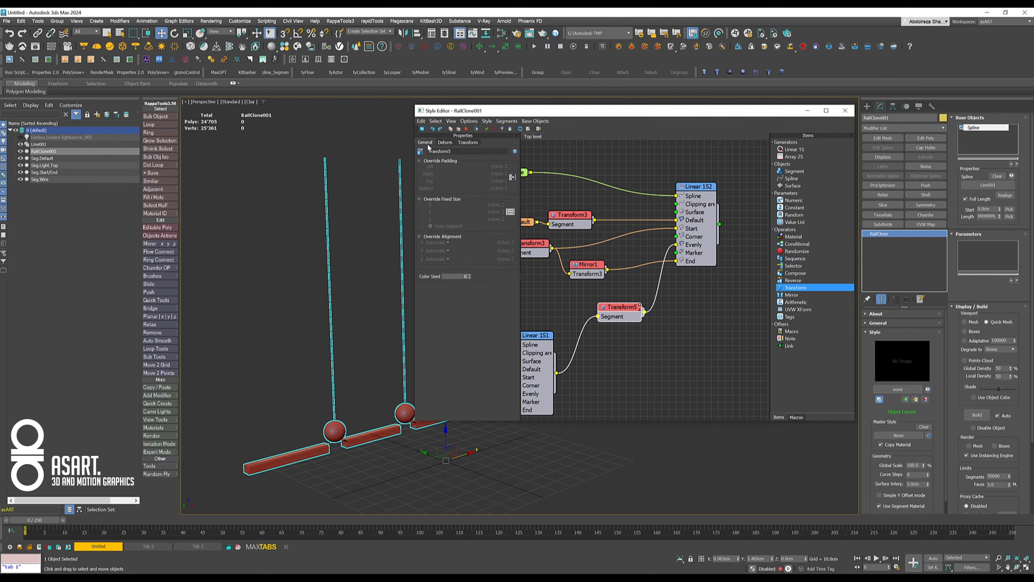
left_click(420, 236)
left_click(439, 259)
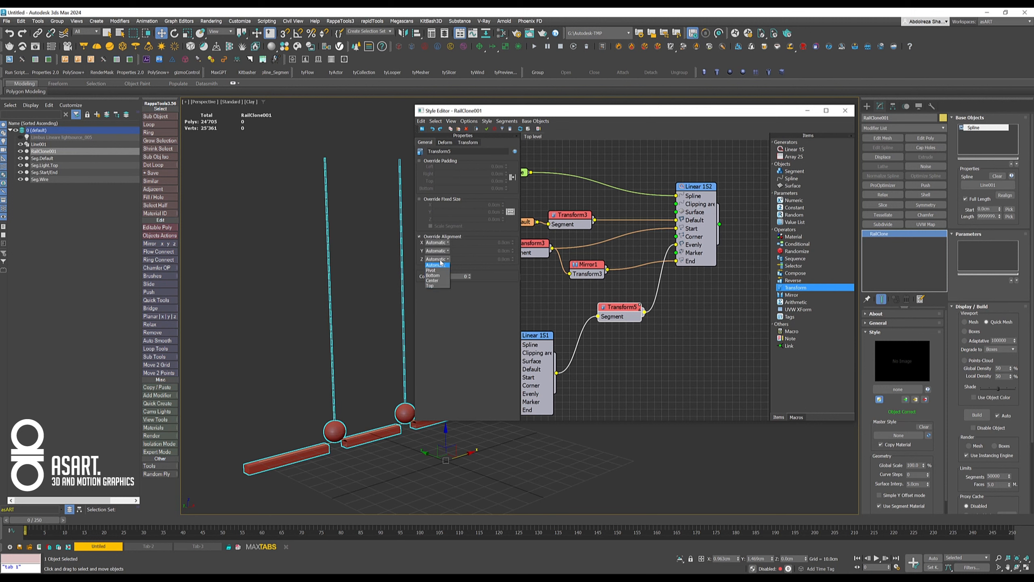
left_click(438, 270)
middle_click_drag(339, 392, 280, 282)
scroll(276, 280, "down", 3)
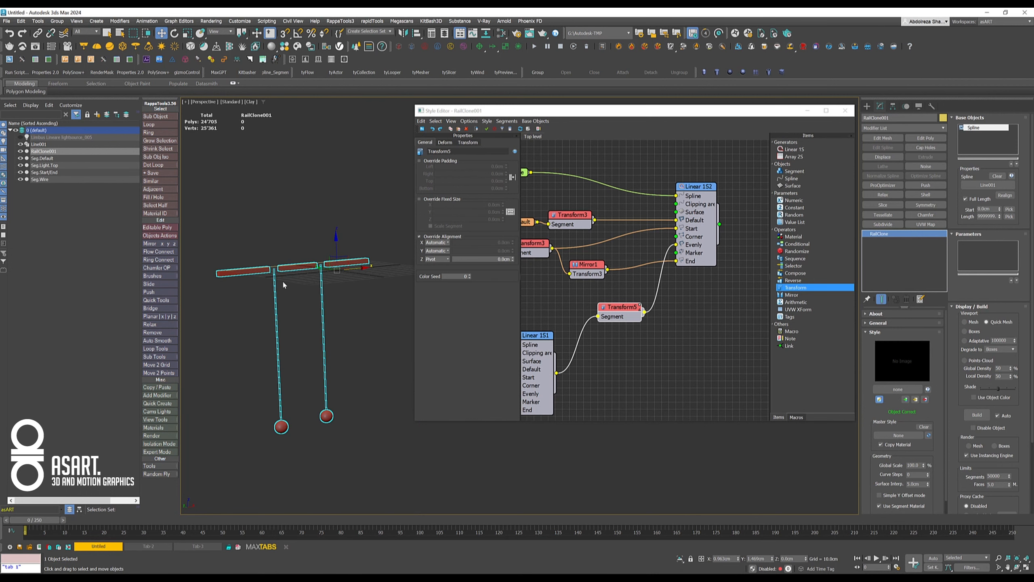
scroll(282, 279, "up", 3)
middle_click_drag(304, 279, 259, 264, "alt")
middle_click_drag(288, 305, 315, 261)
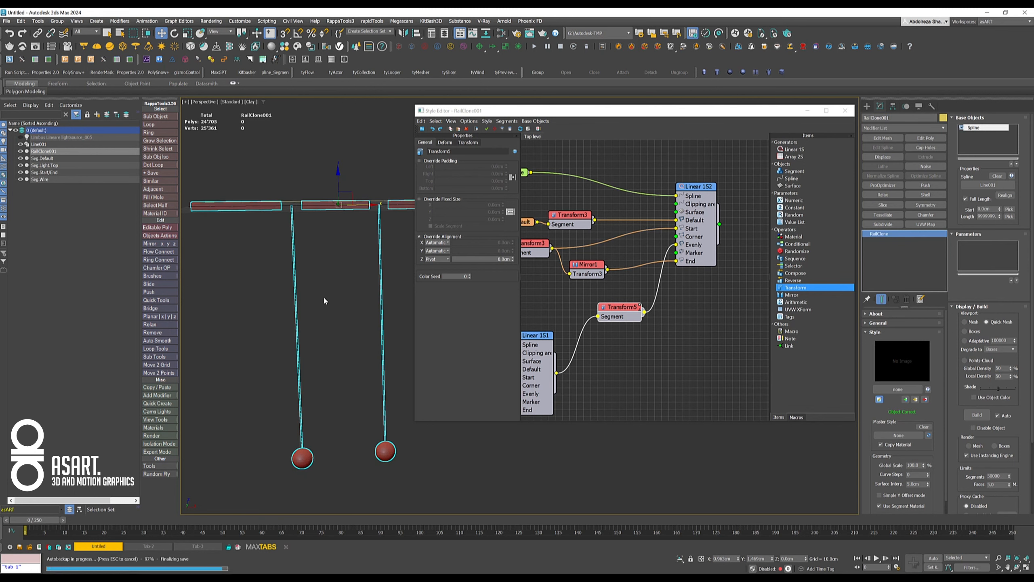
middle_click_drag(323, 300, 337, 295, "alt")
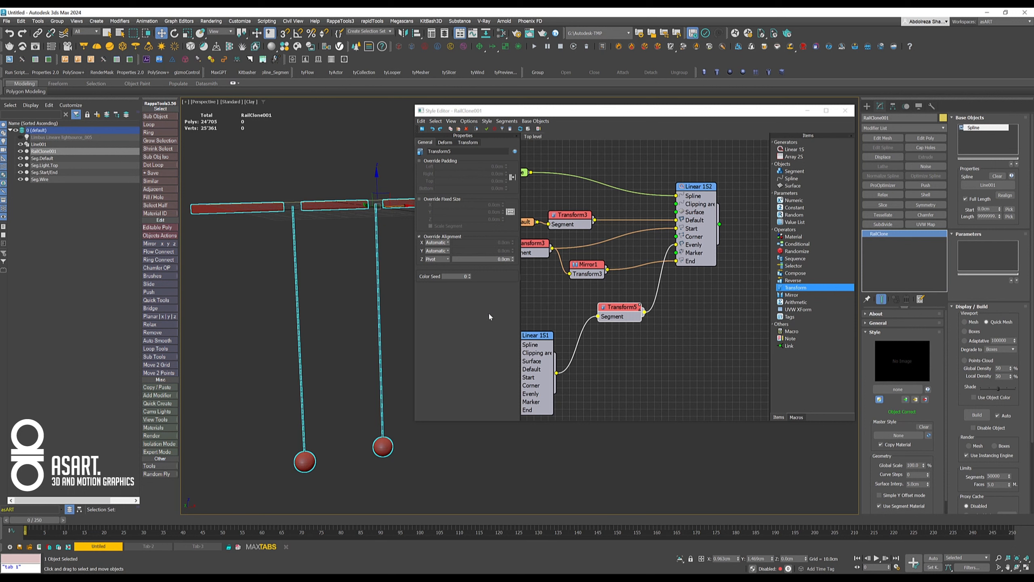
- Override the fixed size on the wire generator's output Transform with Z set to 0.01 cm to close the bar's gaps
left_click(437, 199)
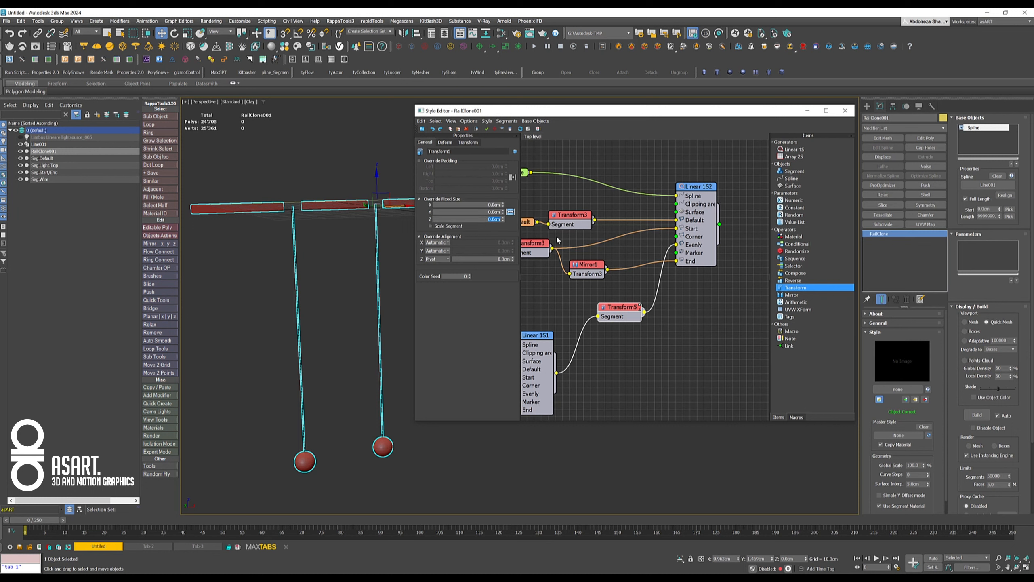
type("0.01")
key("Return")
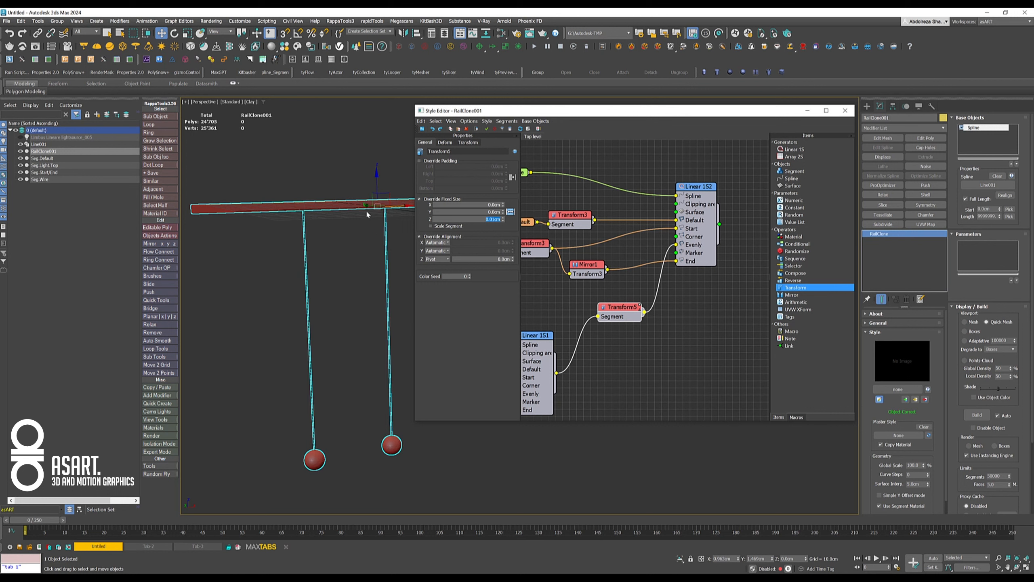
- Try shifting the hanging wires sideways with the fixed X translation of the wire generator's output Transform
middle_click_drag(364, 244, 302, 249, "alt")
scroll(327, 231, "down", 3)
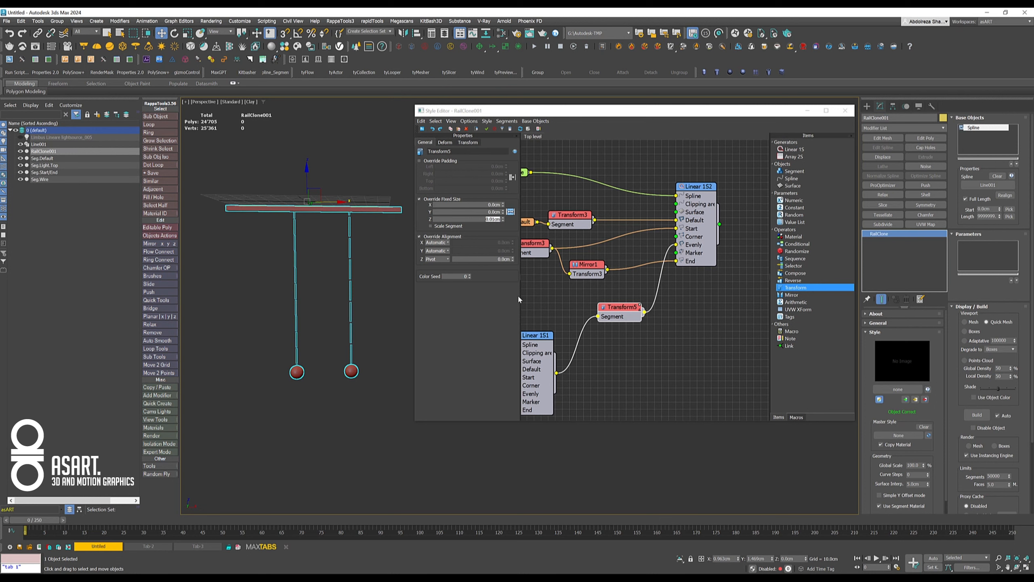
middle_click_drag(560, 308, 603, 292)
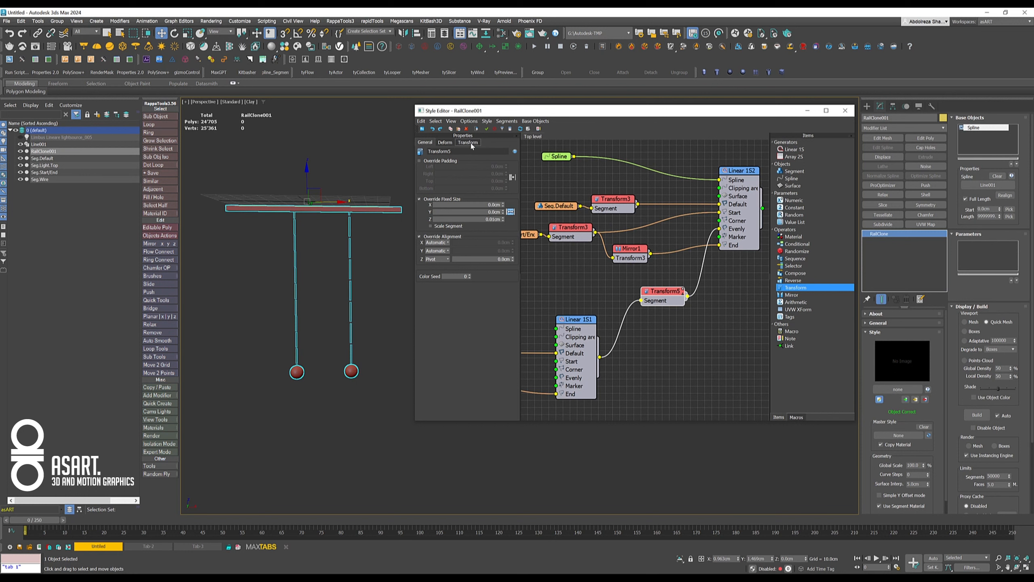
left_click(469, 143)
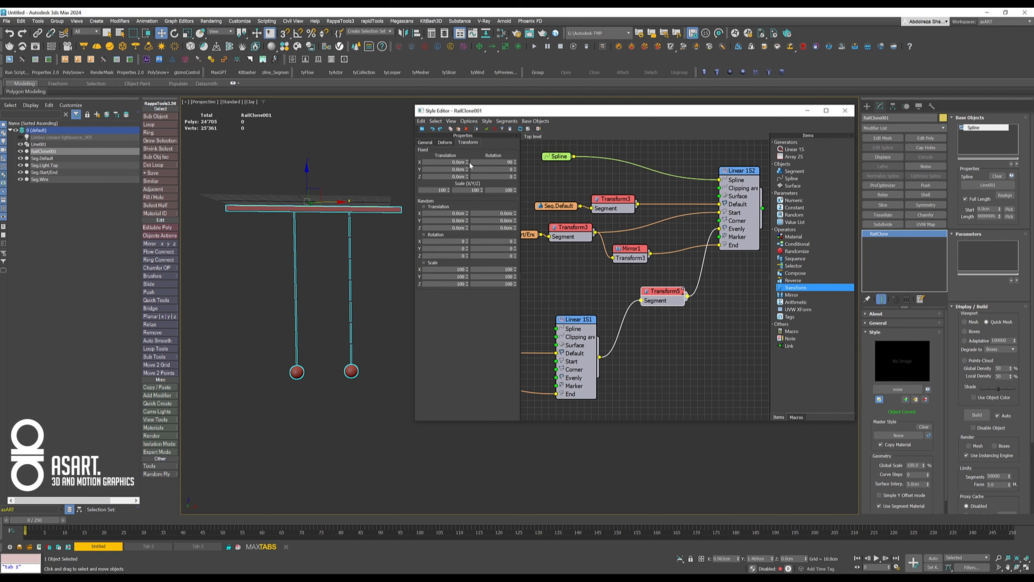
left_click_drag(467, 164, 469, 216)
left_click_drag(474, 287, 466, 164)
left_click_drag(476, 304, 470, 224)
right_click(470, 224)
- Export the fixed X translation of the wire generator's output Transform as a parameter input and move the node slightly away from Linear 1S1
middle_click_drag(610, 290, 650, 236)
middle_click_drag(651, 229, 639, 228)
left_click(640, 228)
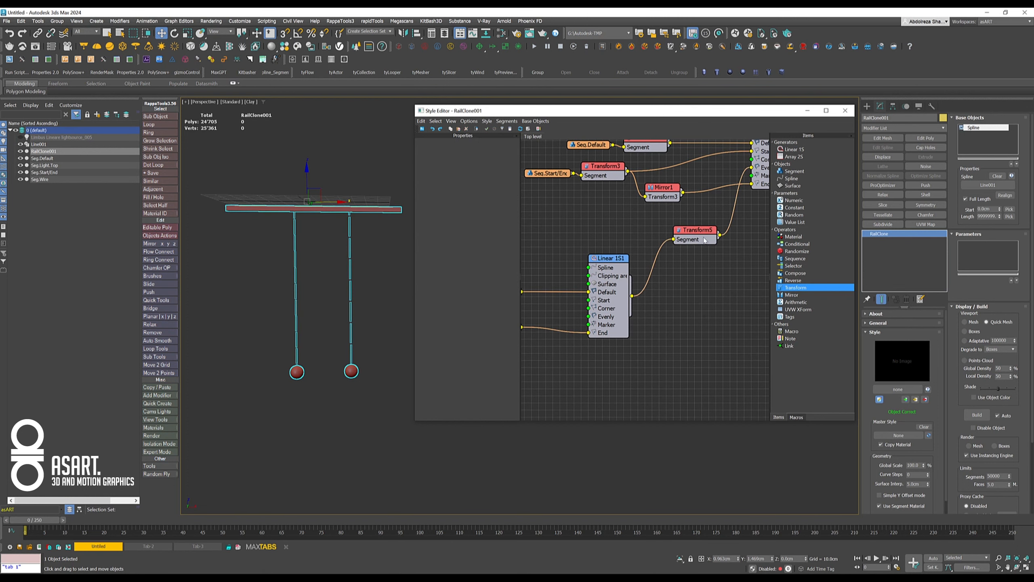
left_click(707, 240)
right_click(697, 241)
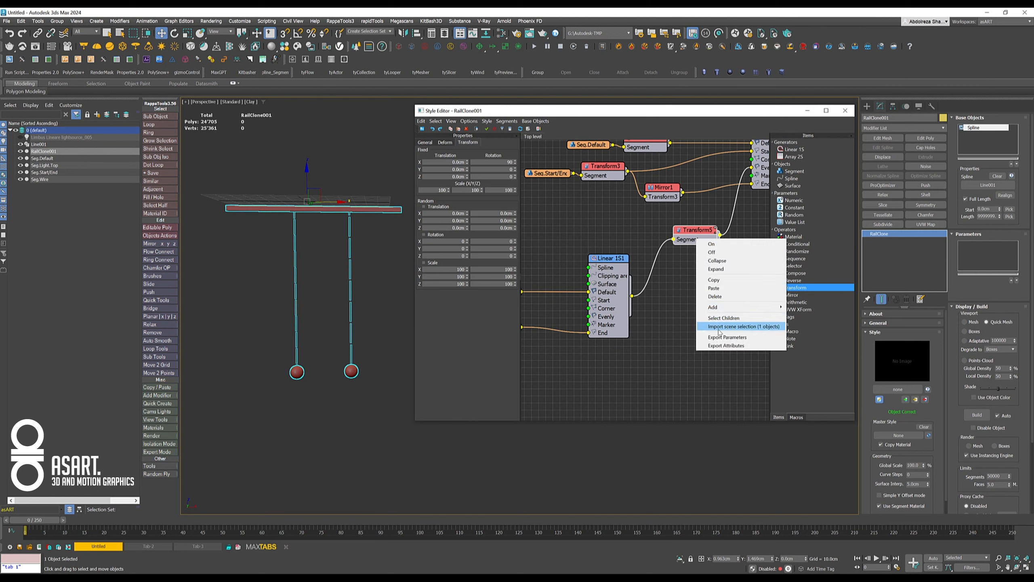
left_click(691, 231)
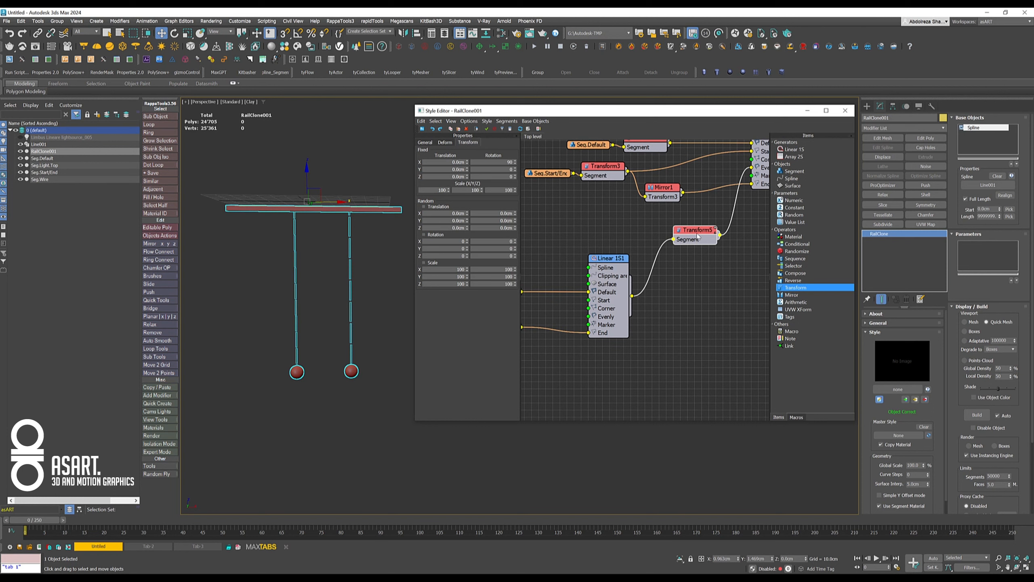
right_click(691, 233)
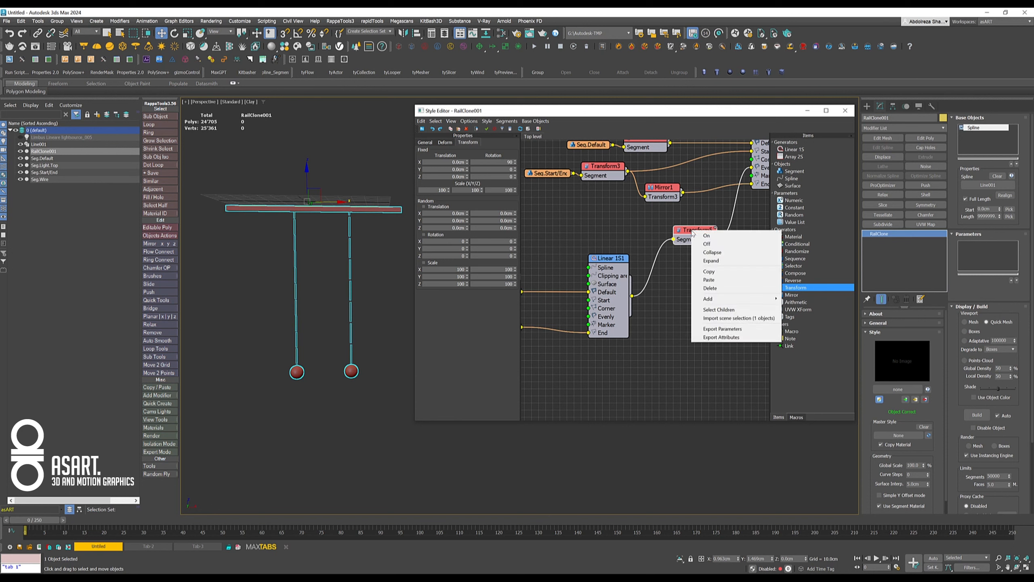
left_click(730, 329)
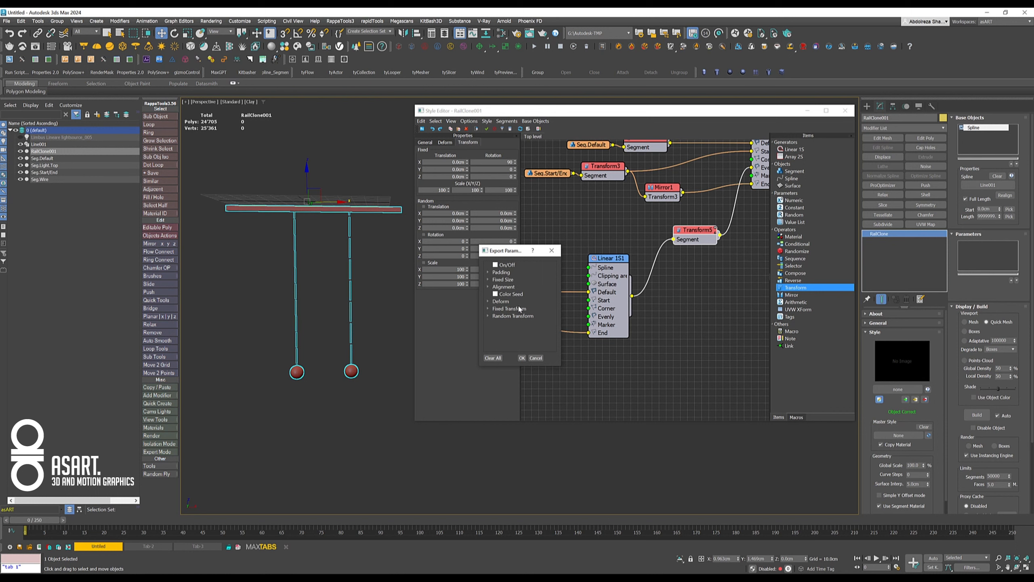
left_click(489, 310)
left_click(496, 316)
left_click(513, 323)
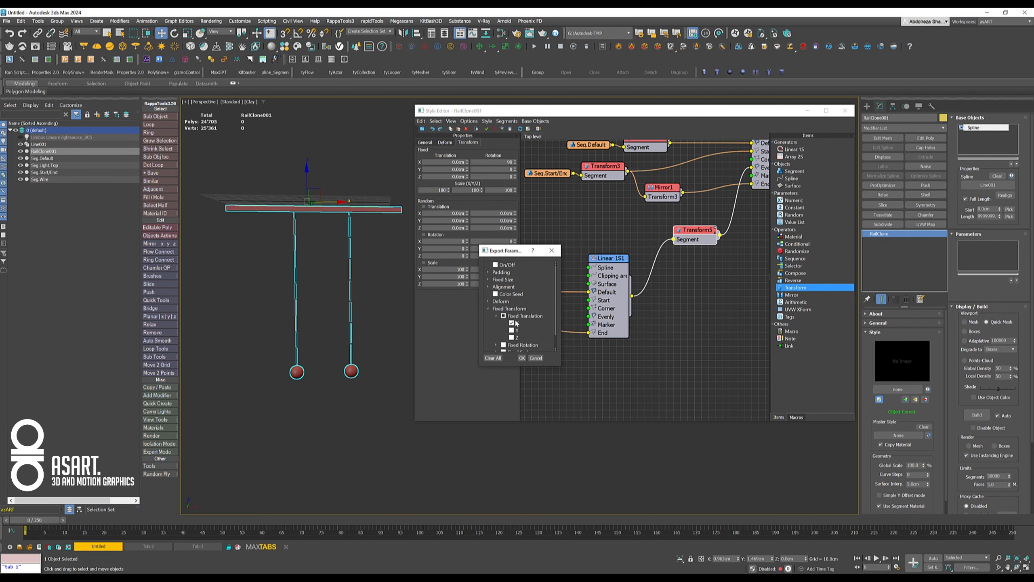
left_click(521, 357)
left_click_drag(696, 244, 717, 244)
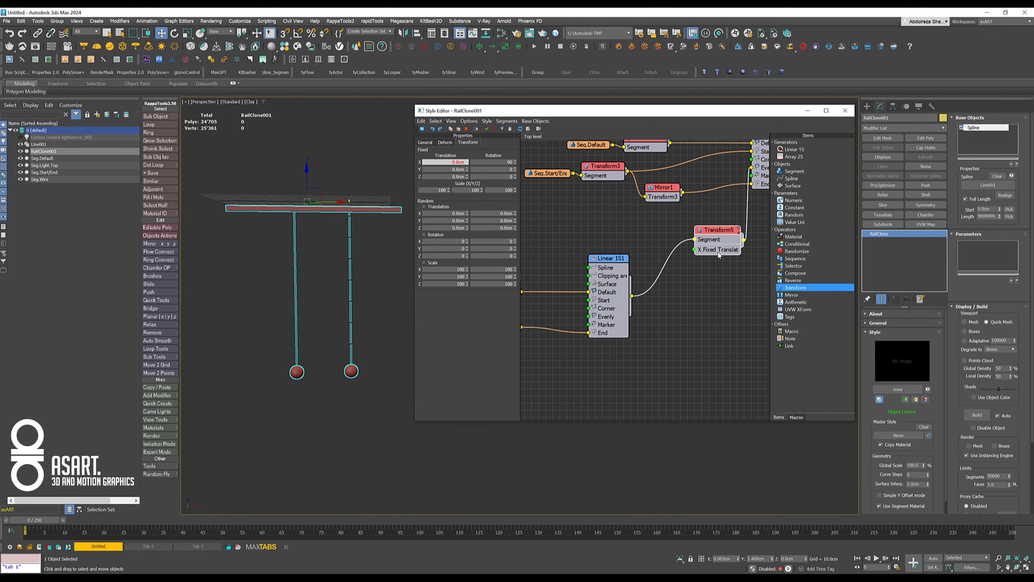
- Attach a Numeric parameter to the X Fixed Translation input and set its type to Scene Units
left_click_drag(694, 249, 665, 327)
mouse_move(688, 331)
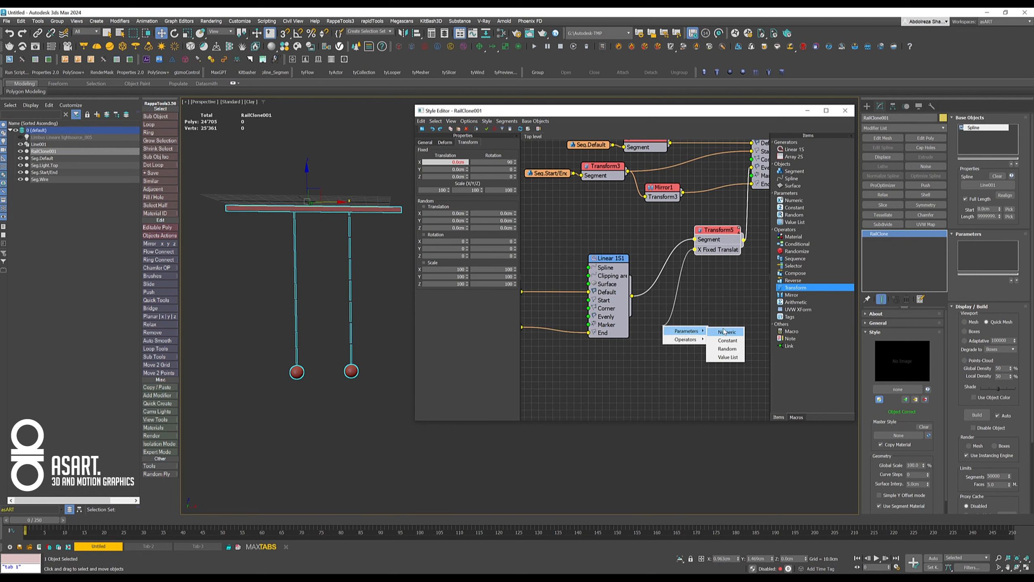
left_click(724, 333)
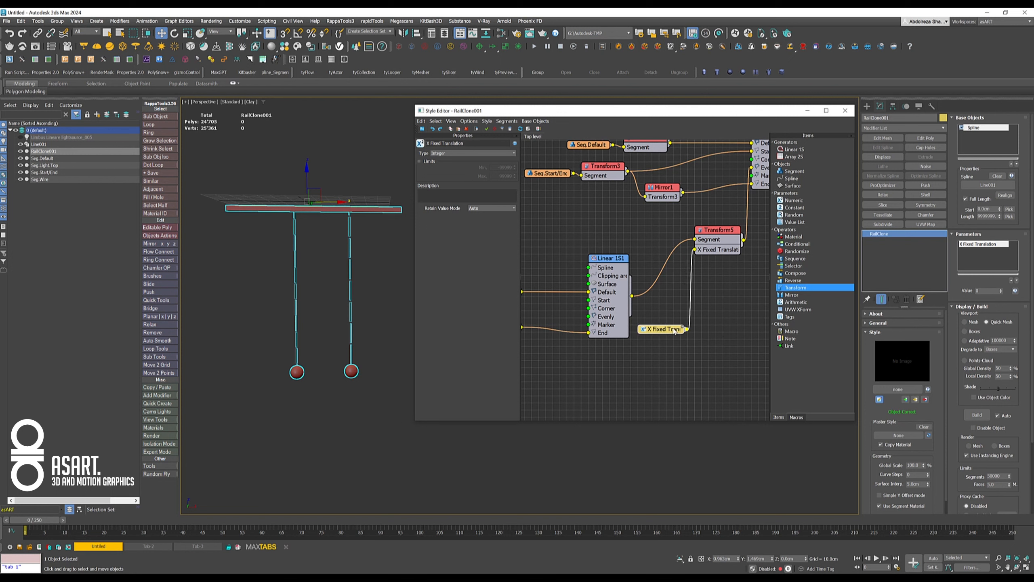
left_click(443, 154)
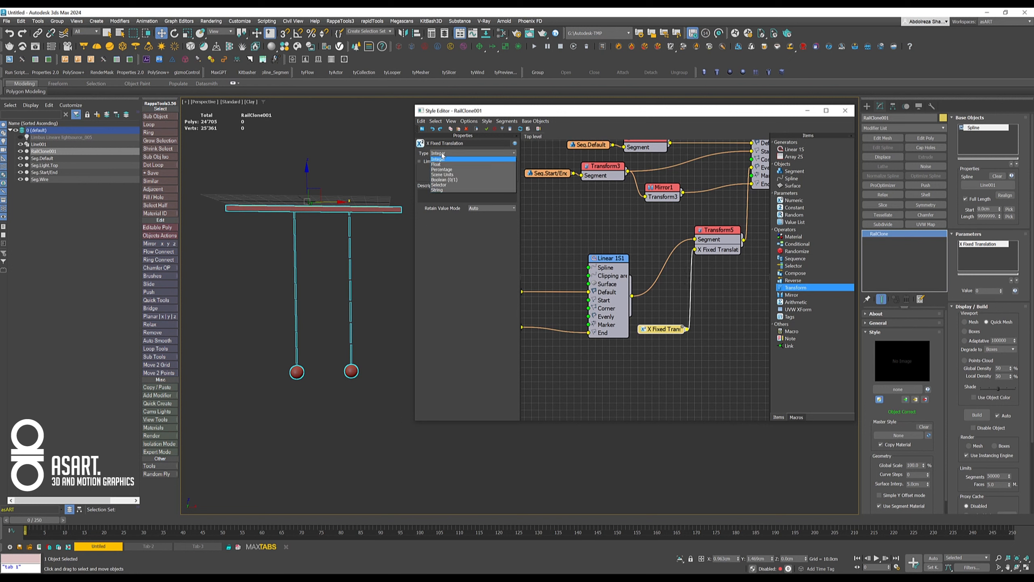
left_click(452, 176)
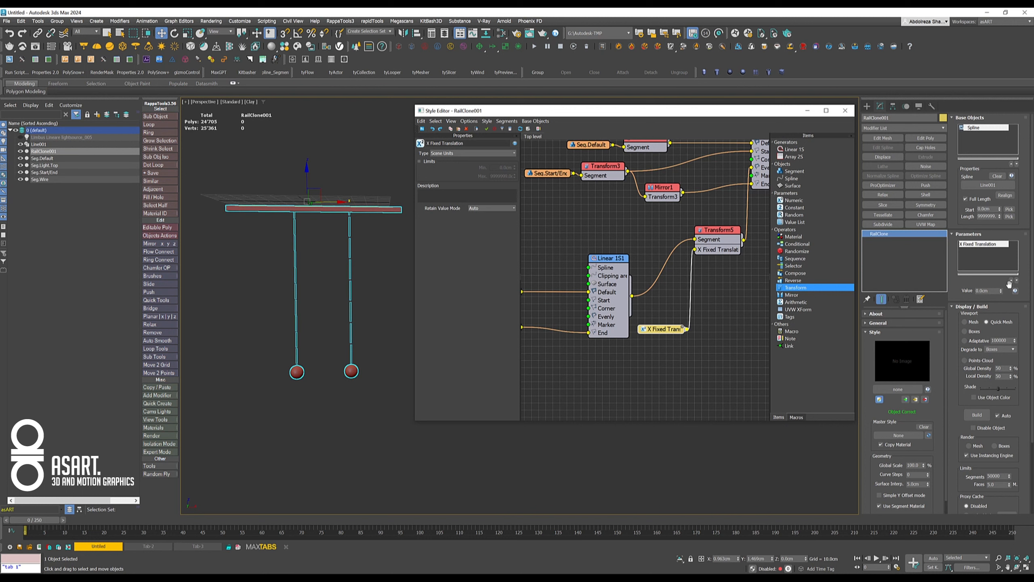
- Try changing the X Fixed Translation parameter's value on the RailClone object and check the wires' position under the bar
left_click(1002, 292)
left_click_drag(1002, 291, 1002, 265)
right_click(1001, 266)
mouse_move(347, 289)
middle_mouse_down("alt")
mouse_move(326, 282)
mouse_move(343, 288)
middle_mouse_up("alt")
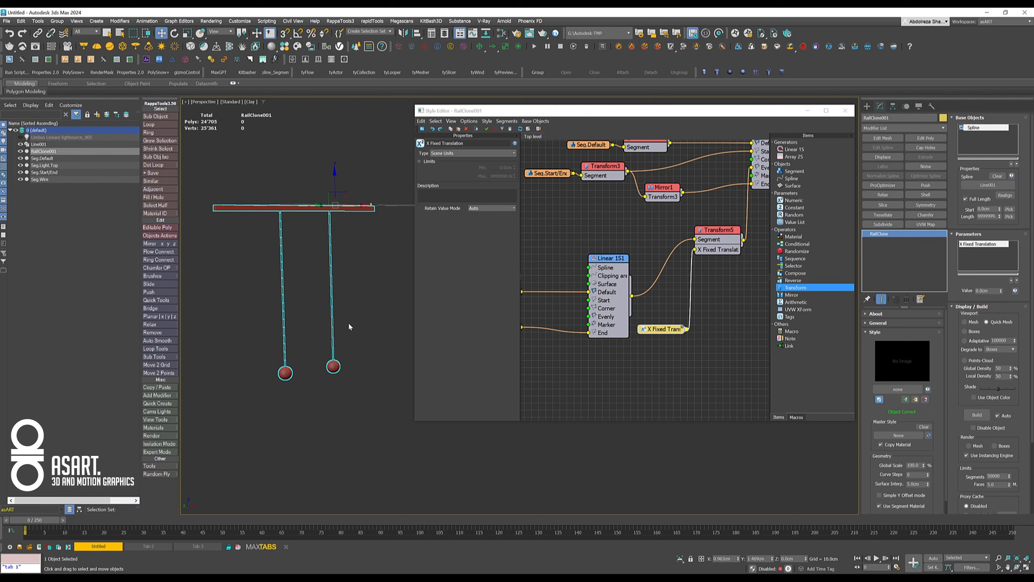
- Export the Evenly Distance setting of Linear 1S2 as a parameter input
middle_click_drag(706, 306, 648, 384)
left_click_drag(688, 215, 718, 215)
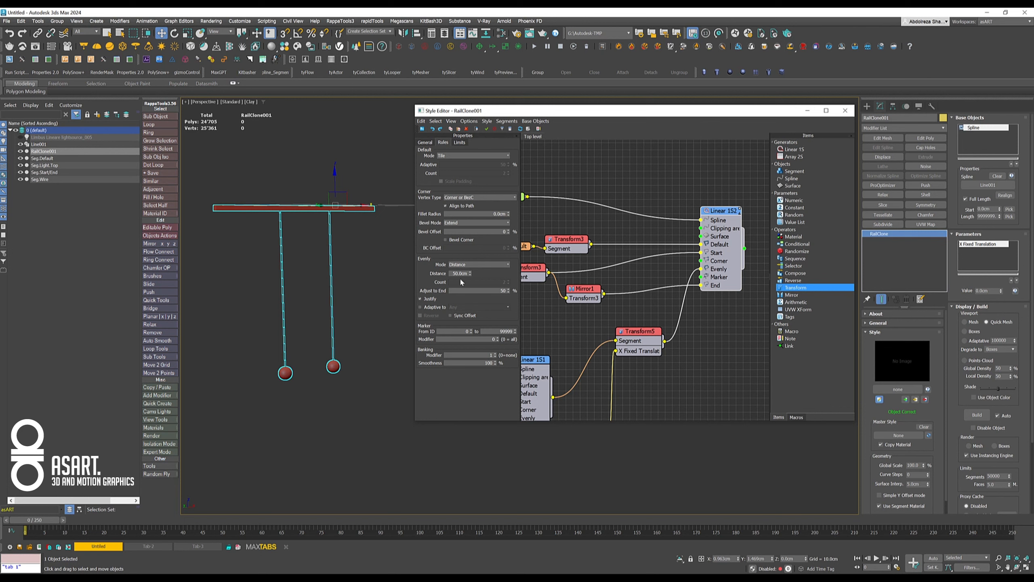
right_click(727, 212)
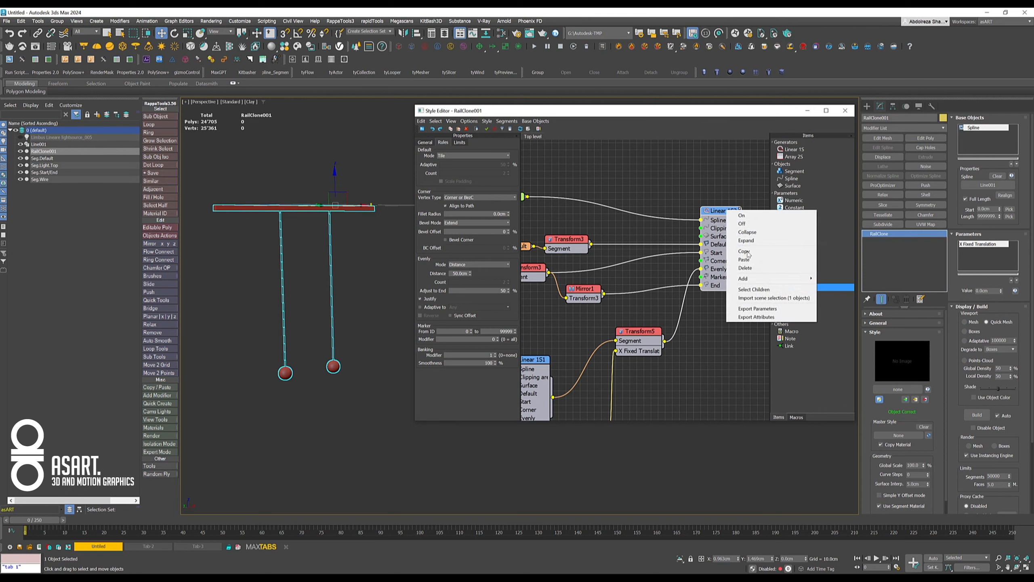
left_click(772, 309)
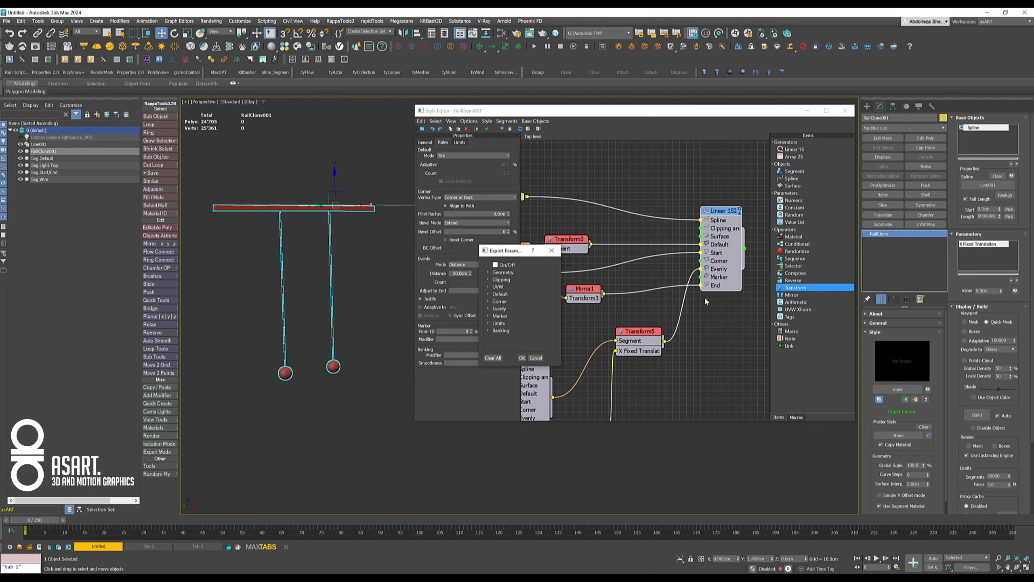
left_click(488, 310)
left_click(525, 323)
left_click(503, 324)
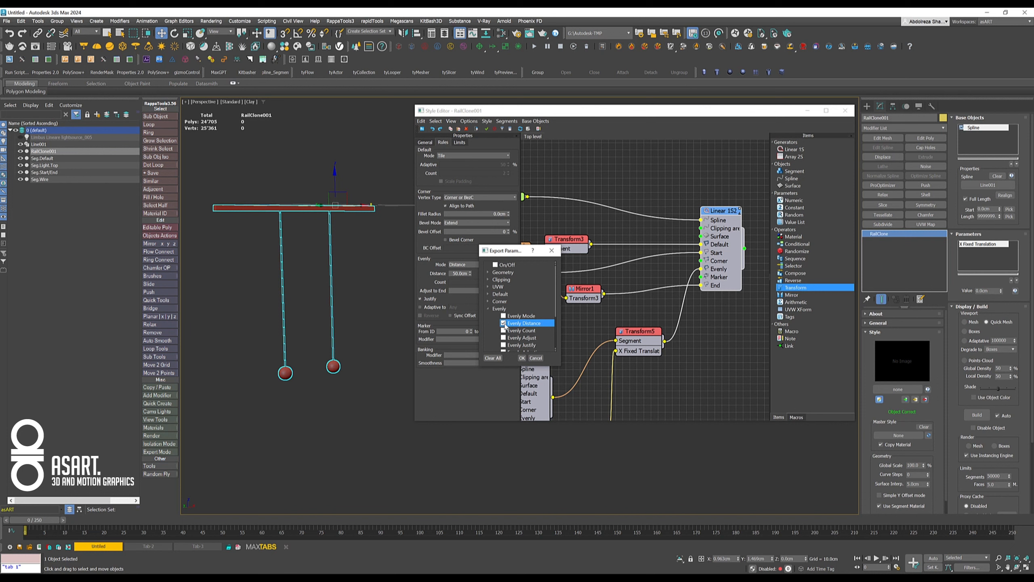
left_click(522, 358)
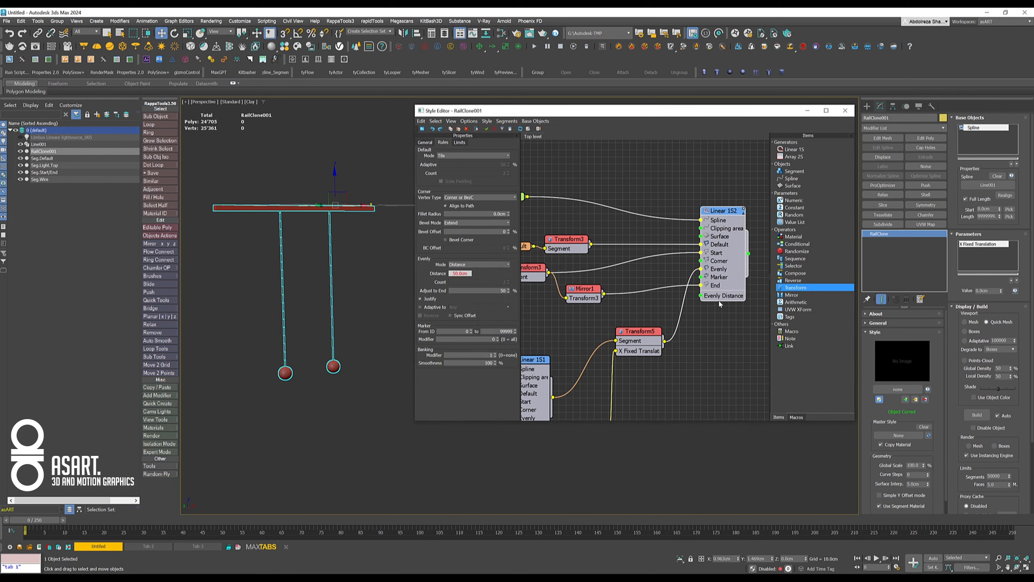
- Make room beside the wire Transform and attach a Numeric parameter in Scene Units to the Evenly Distance input
left_click_drag(643, 331, 621, 317)
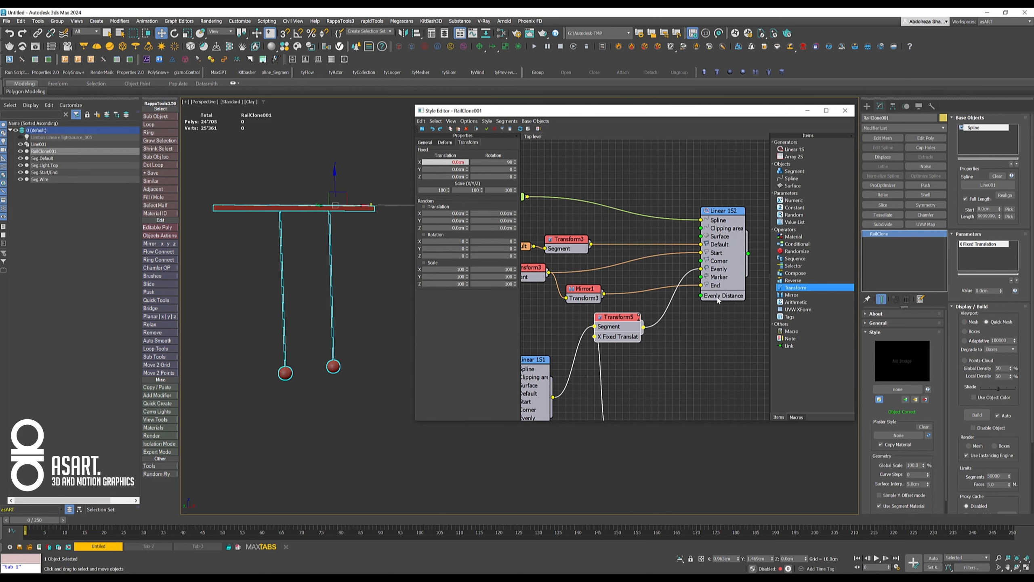
left_click_drag(686, 318, 668, 355)
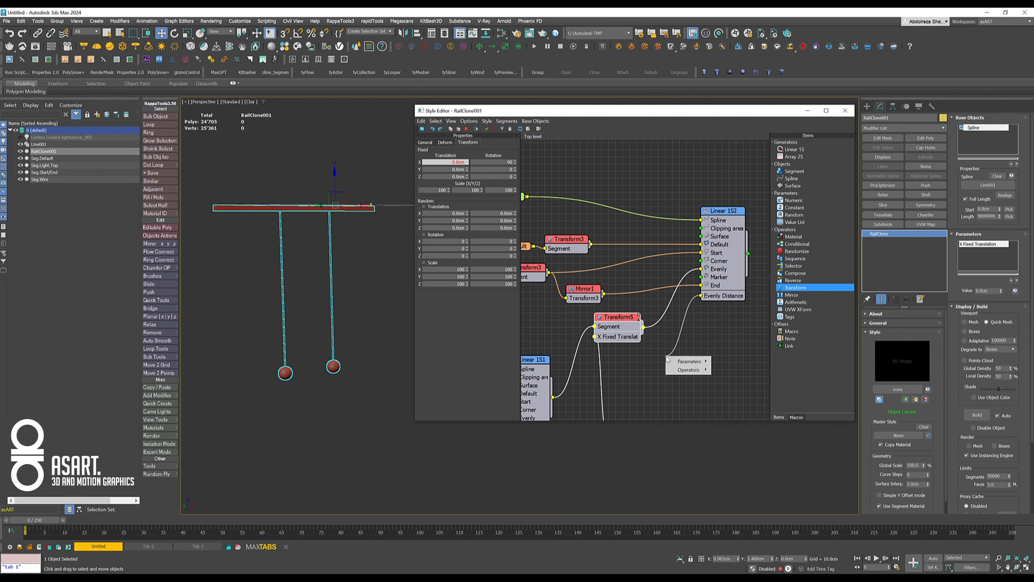
mouse_move(692, 362)
left_click(727, 363)
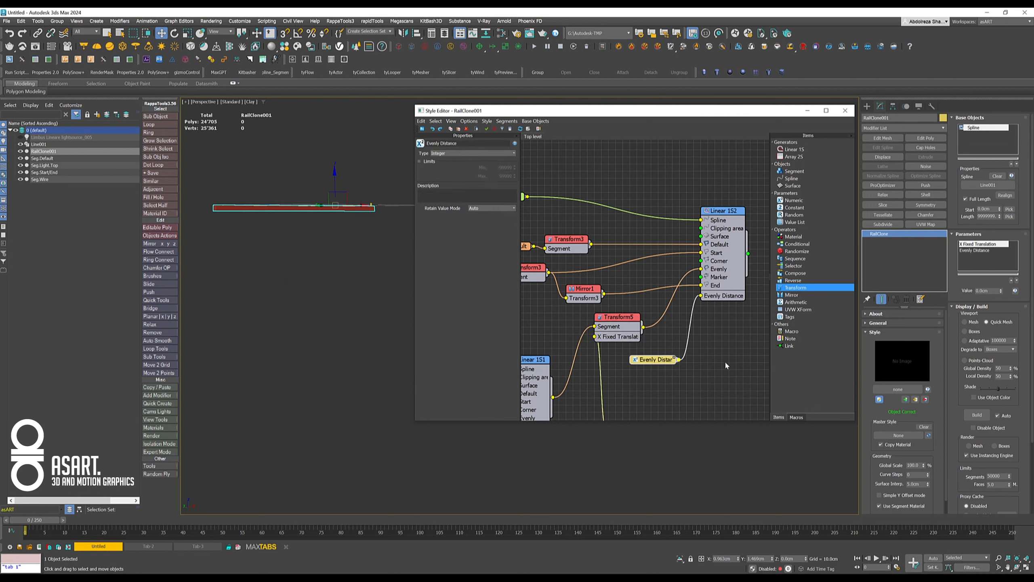
left_click(473, 153)
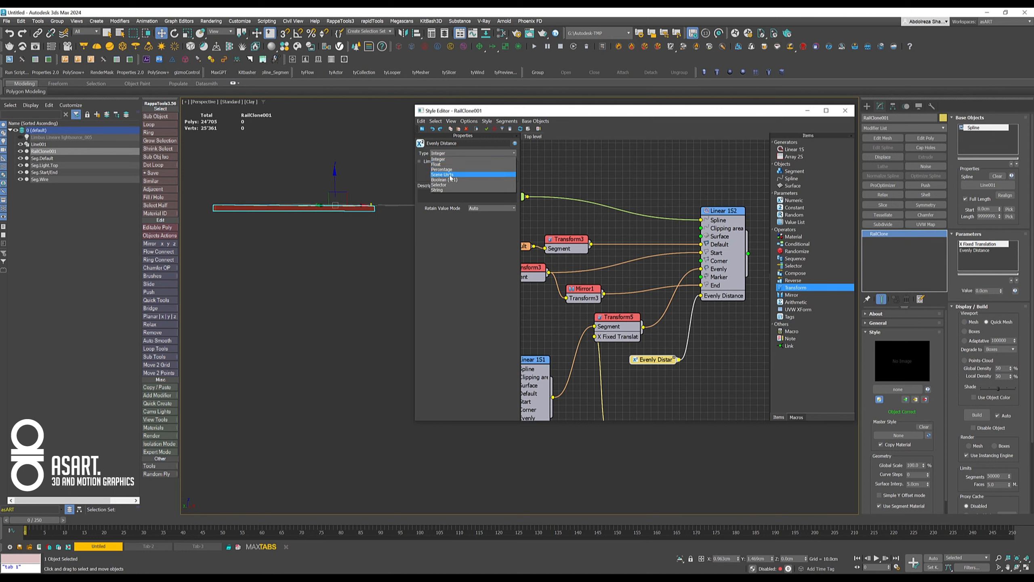
left_click(444, 174)
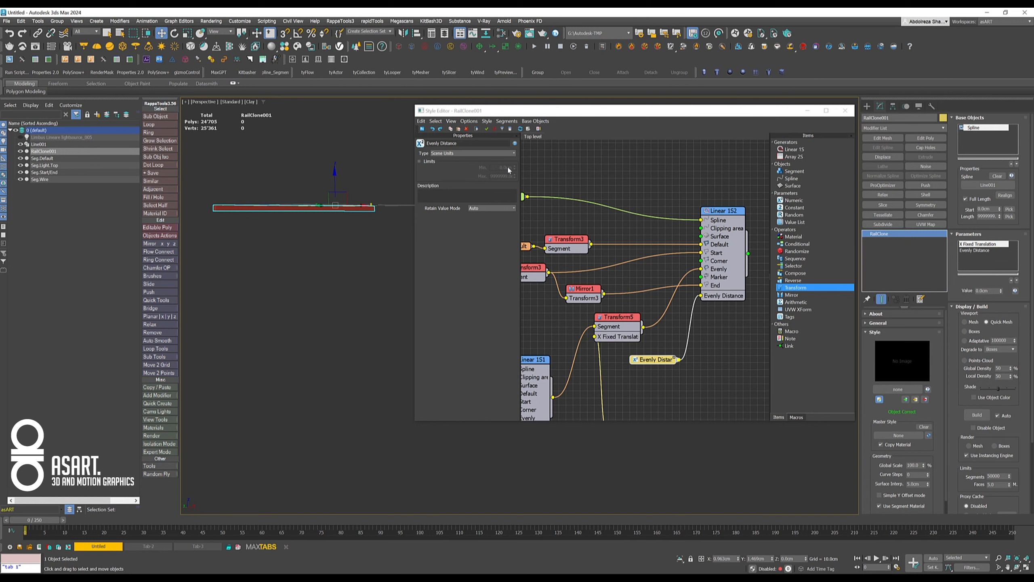
- Measure the Seg.Light.Top object and enable limits on the Evenly Distance parameter with a minimum of 15 cm
left_click(61, 166)
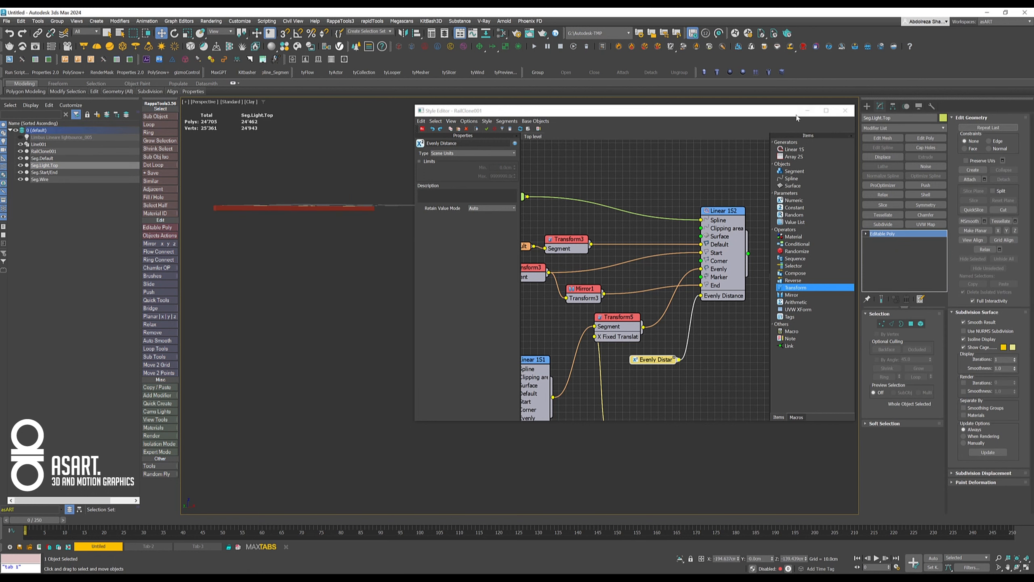
left_click(932, 106)
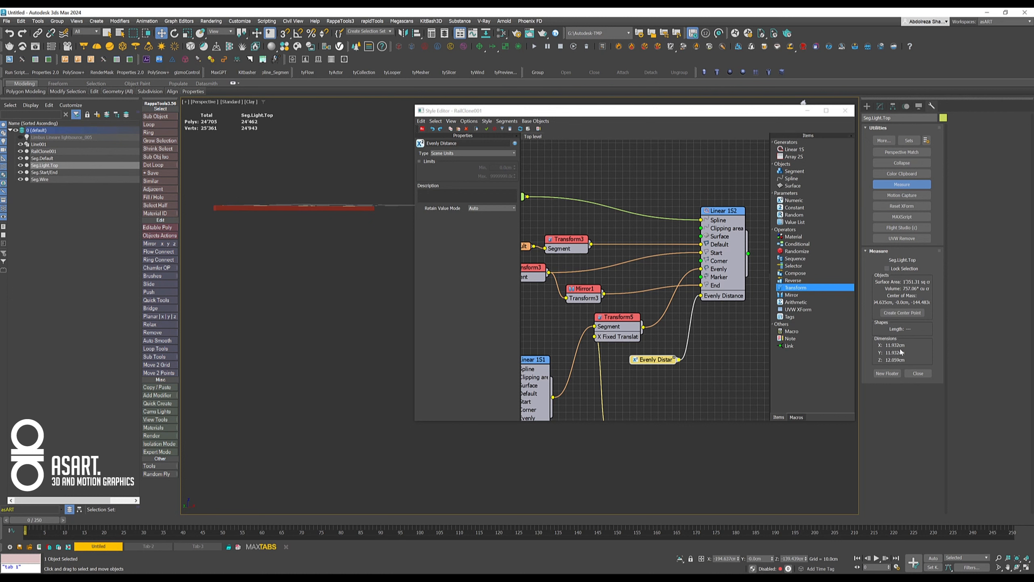
left_click(420, 162)
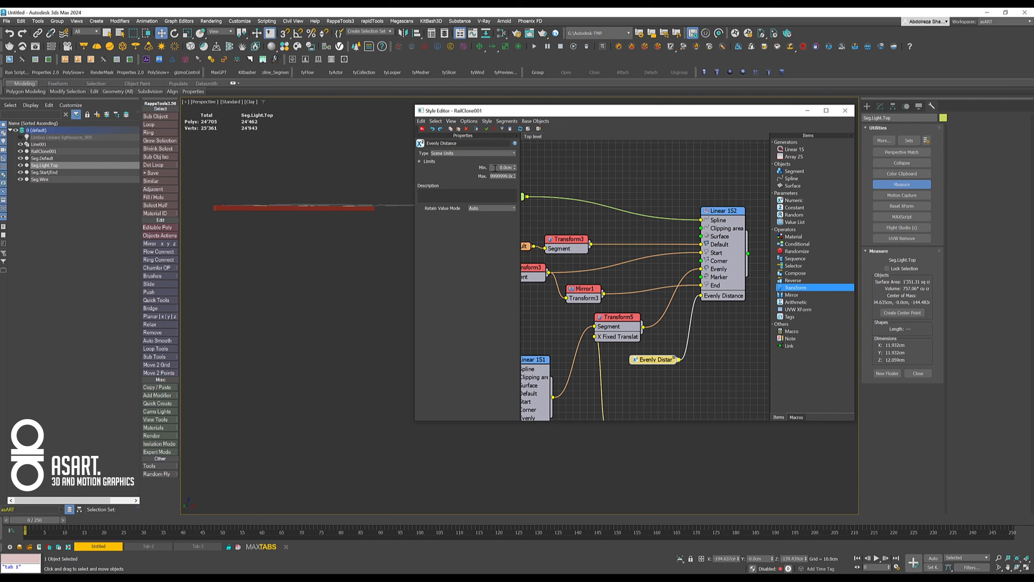
right_click(624, 178)
left_click(497, 168)
- Reselect the RailClone object, set its Evenly Distance value to 15 cm and check the spacing of the lights
left_click(880, 106)
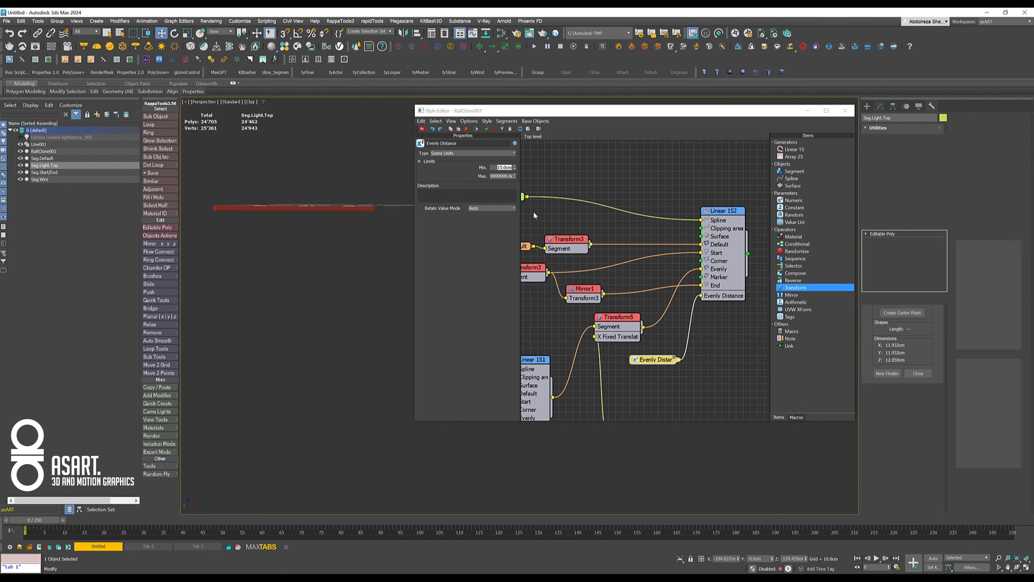
left_click(359, 209)
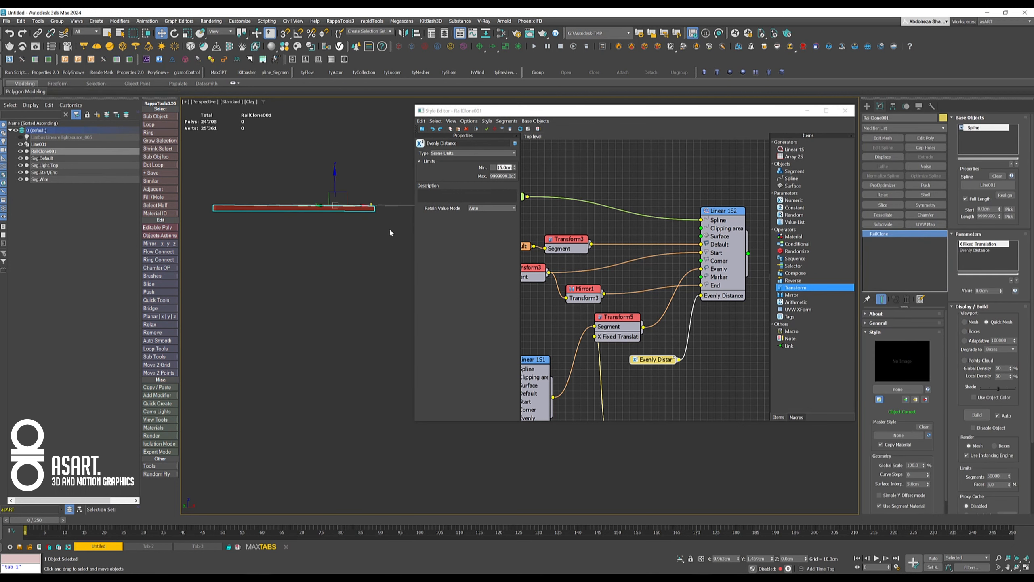
left_click(971, 251)
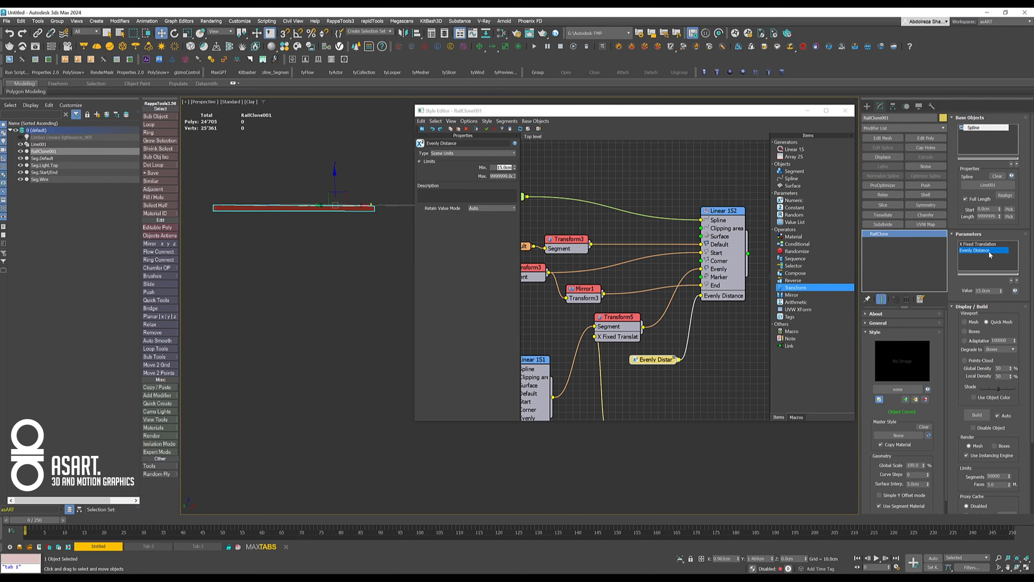
mouse_move(1002, 291)
left_mouse_down()
mouse_move(1000, 279)
mouse_move(998, 306)
left_mouse_up()
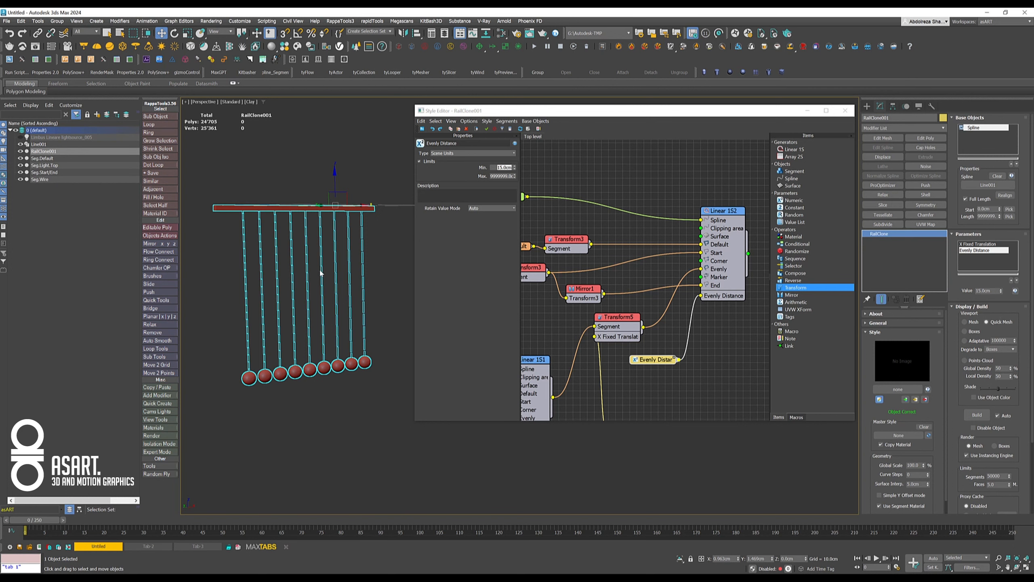
mouse_move(335, 292)
middle_mouse_down("alt")
mouse_move(323, 290)
mouse_move(333, 297)
middle_mouse_up("alt")
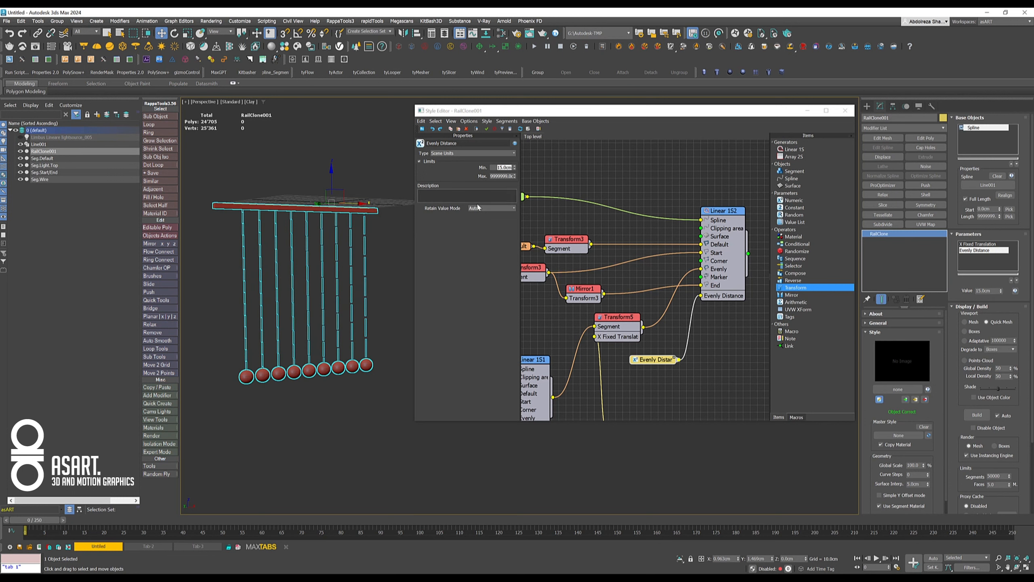
- Rename the Evenly Distance parameter as Lights Distance and select the X Fixed Translation parameter of the RailClone object
left_click(492, 167)
left_click(658, 361)
left_click(467, 143)
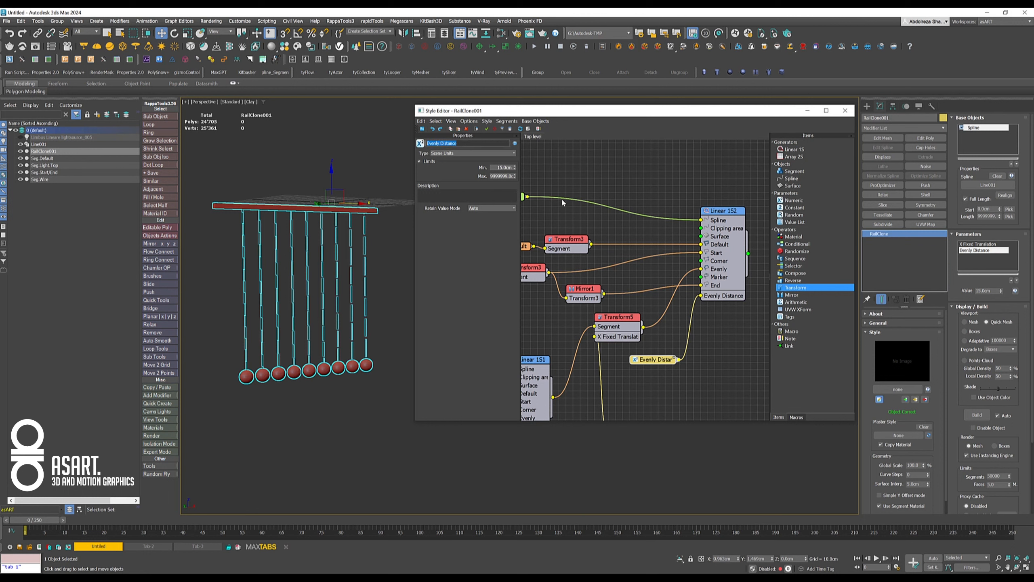
type("Lights Distance")
key("Return")
left_click(972, 244)
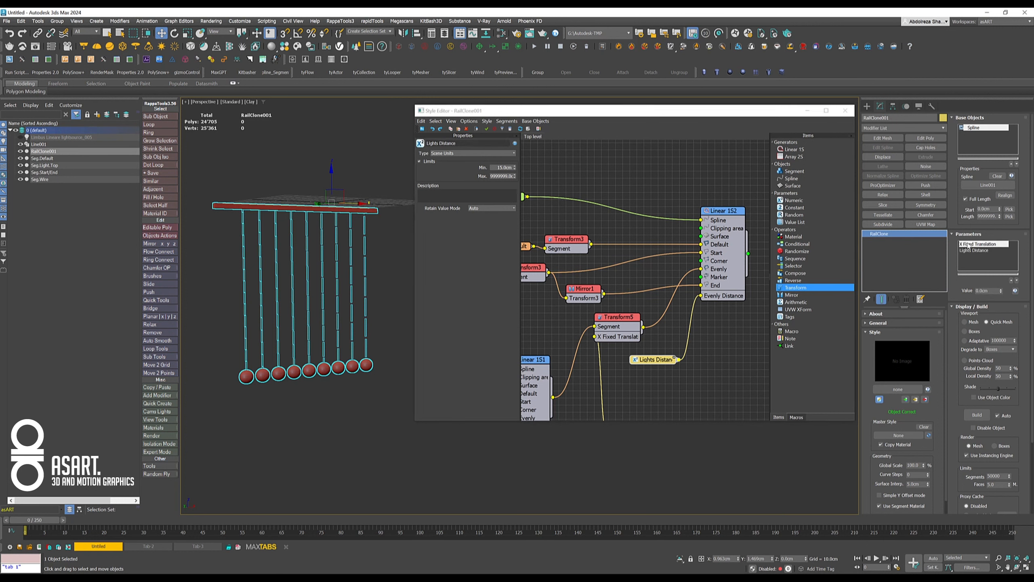
- Rename the X Fixed Translation numeric parameter as X-Offset
middle_click_drag(617, 376, 691, 301)
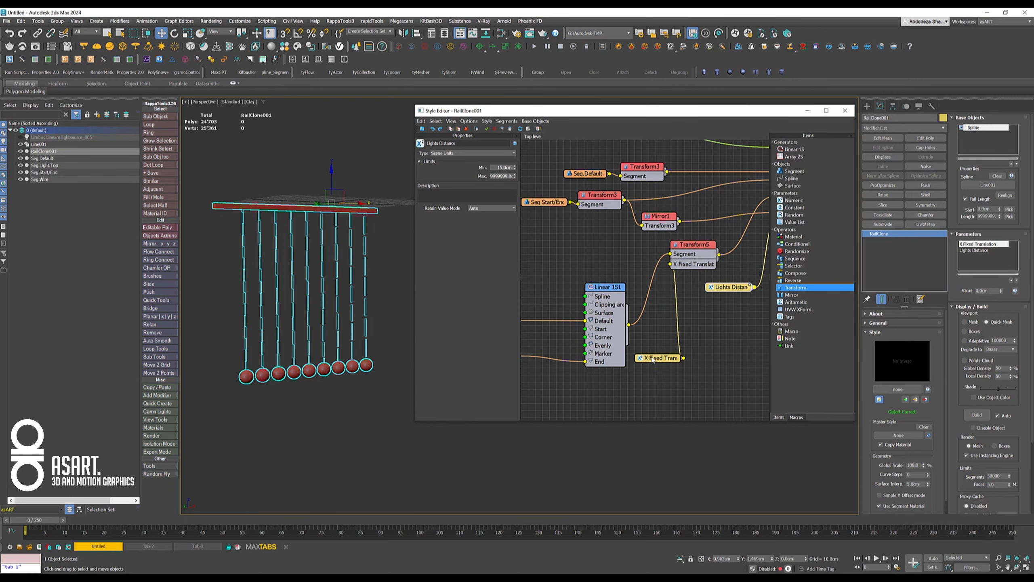
left_click(672, 357)
left_click_drag(470, 144, 412, 145)
type("X-Offset")
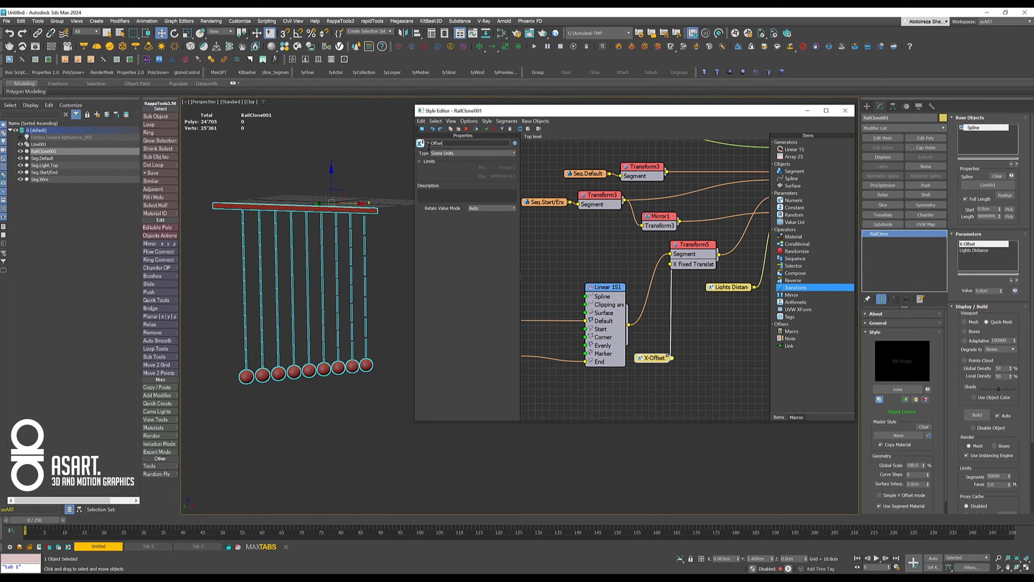
- Try out different Lights Distance and X-Offset values on the RailClone object, restoring the offset to 0 cm
left_click(977, 251)
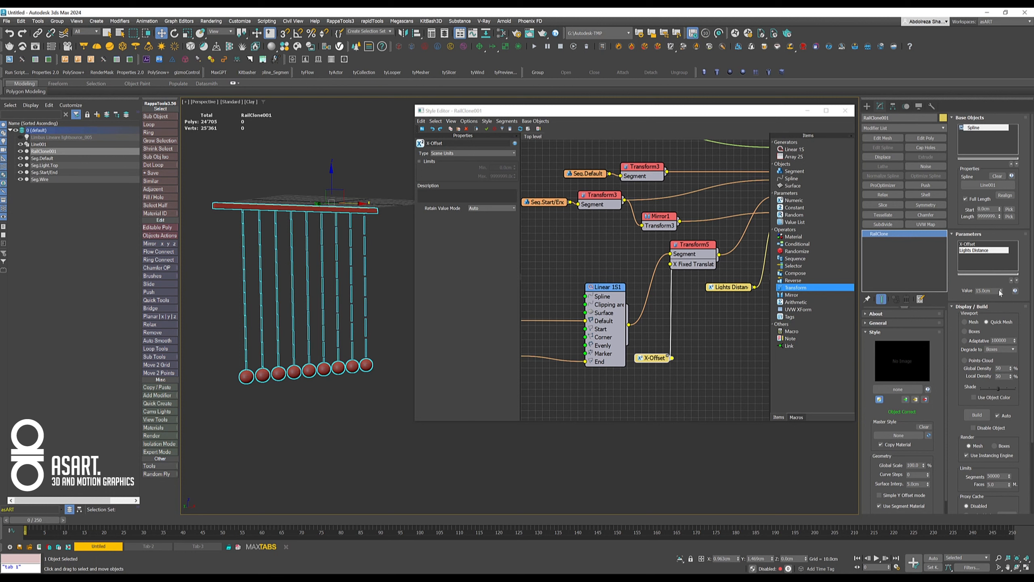
left_click_drag(1000, 292, 961, 379)
left_click(971, 244)
right_click(961, 379)
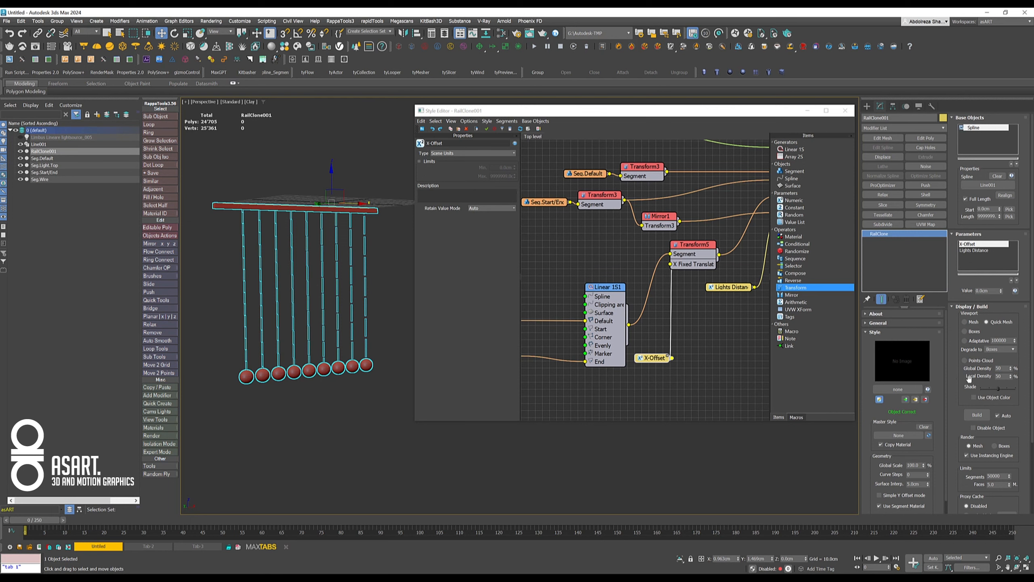
- Add an Edit Spline modifier to Line001 and extend the path with two extra segments to check the lights along its corners
left_click(69, 144)
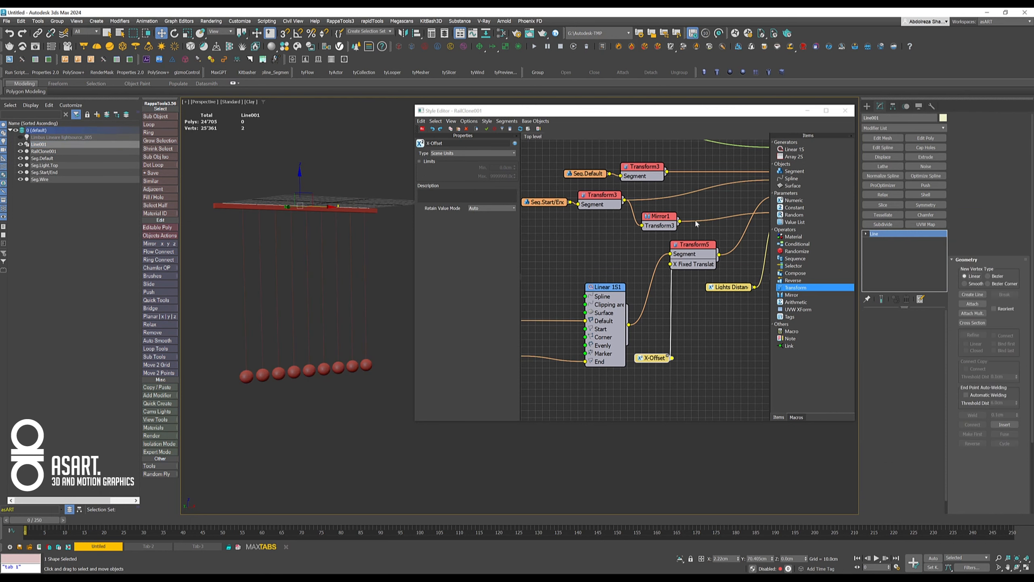
left_click(882, 148)
key("1")
scroll(369, 247, "down", 3)
middle_click_drag(368, 248, 358, 265, "alt")
left_click_drag(326, 252, 224, 164, "shift")
middle_click_drag(273, 239, 259, 216, "alt")
left_click_drag(263, 185, 382, 203, "shift")
middle_click_drag(367, 227, 389, 225, "alt")
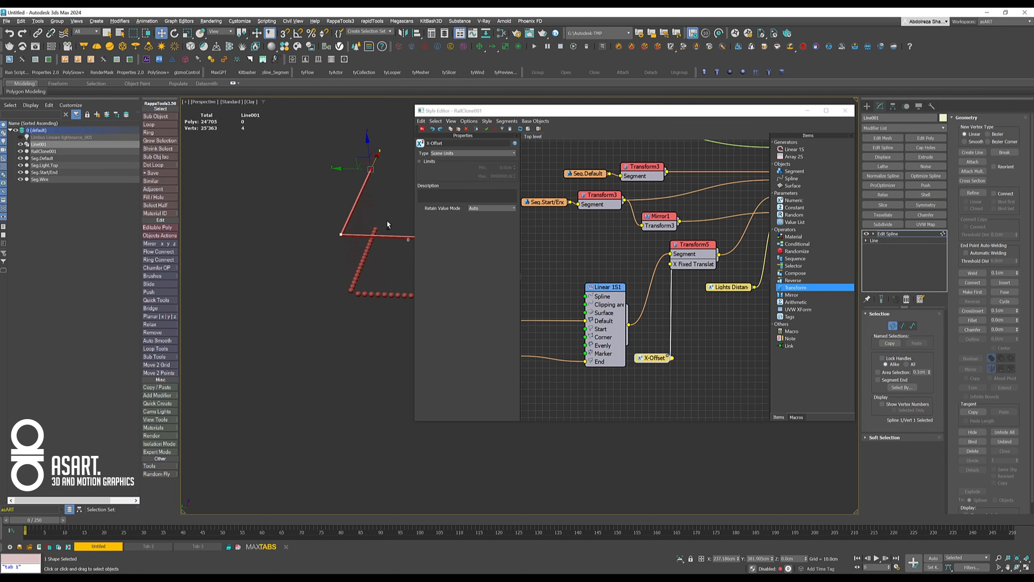
middle_click_drag(301, 167, 313, 261, "alt")
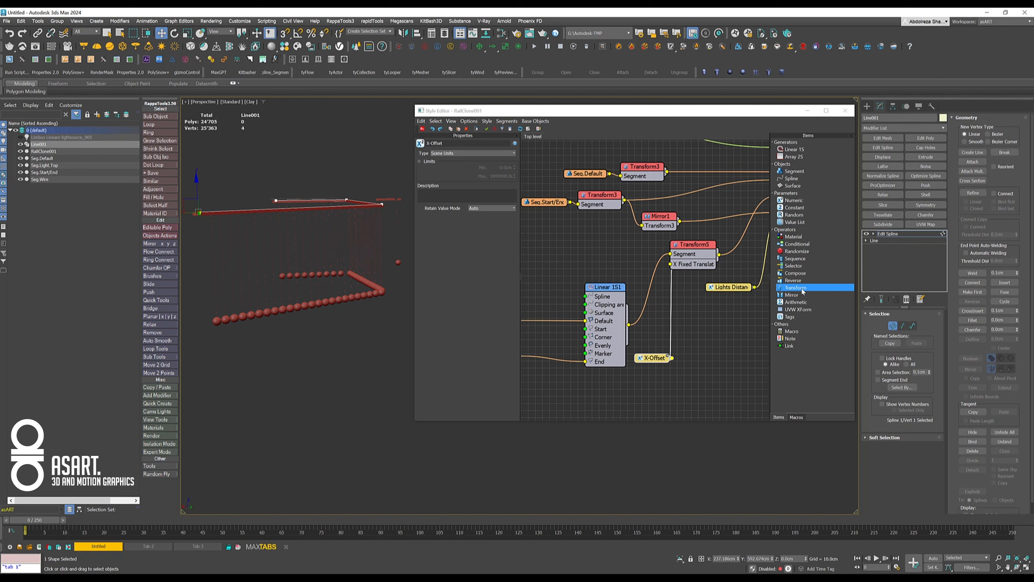
- Delete the Edit Spline modifier from Line001 and look over the straight lamp
left_click(890, 234)
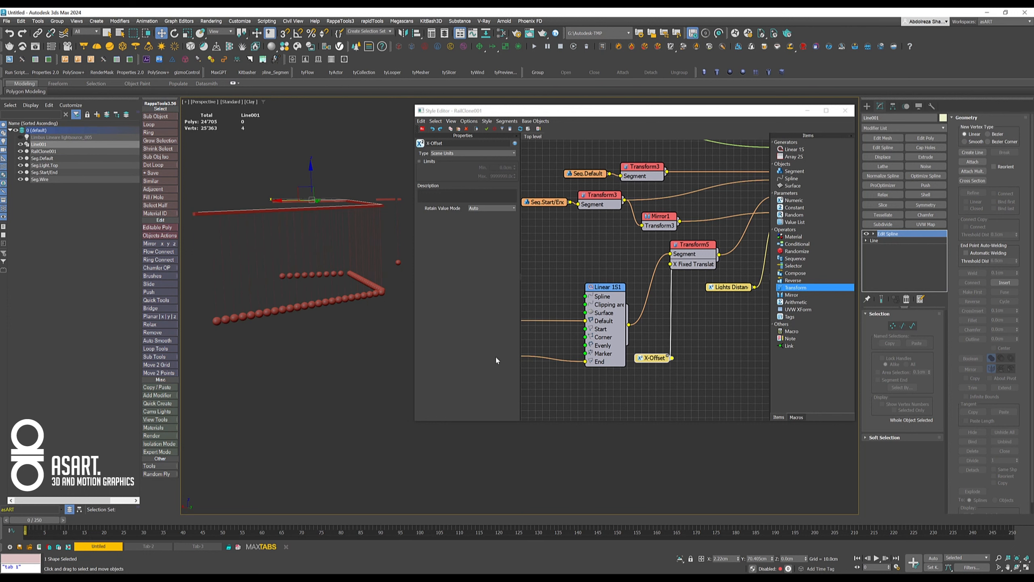
left_click(908, 300)
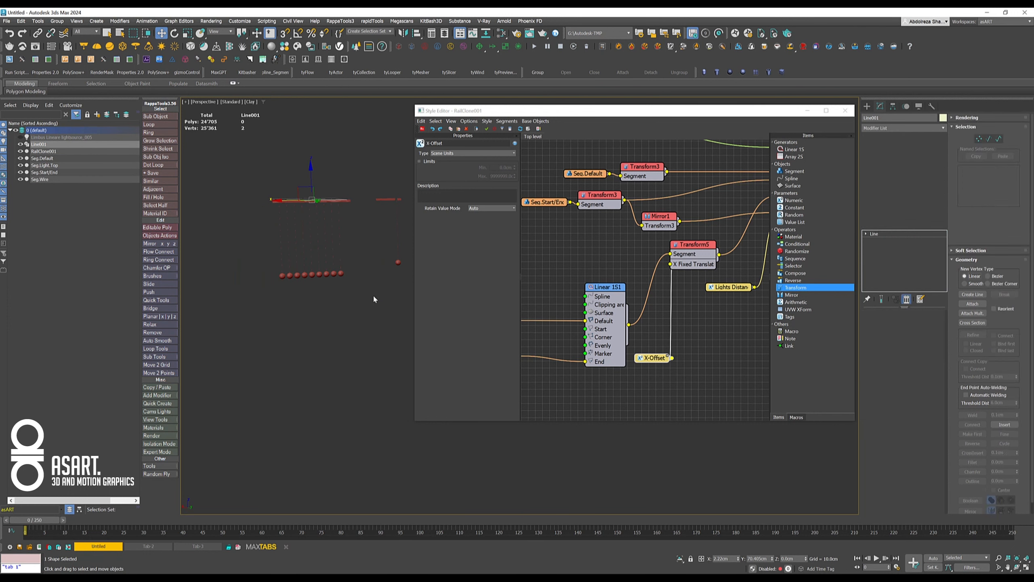
middle_click_drag(373, 294, 295, 285, "alt")
scroll(292, 249, "up", 3)
middle_click_drag(318, 237, 296, 251)
middle_click_drag(296, 251, 324, 271)
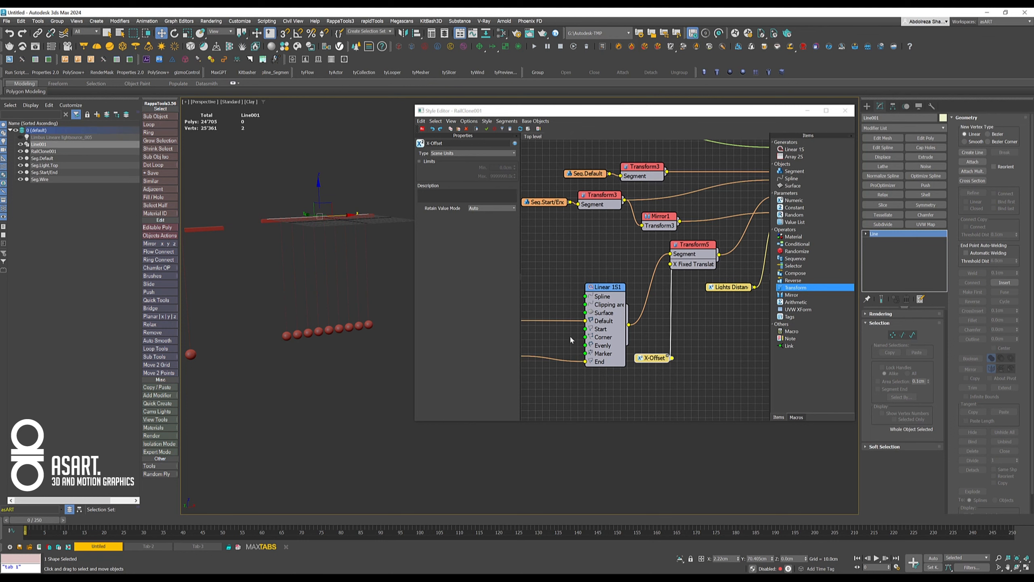
- Select the wire and light Linear 1S generator and try out its X Size value
middle_click_drag(571, 341, 670, 322)
left_click_drag(715, 273, 677, 274)
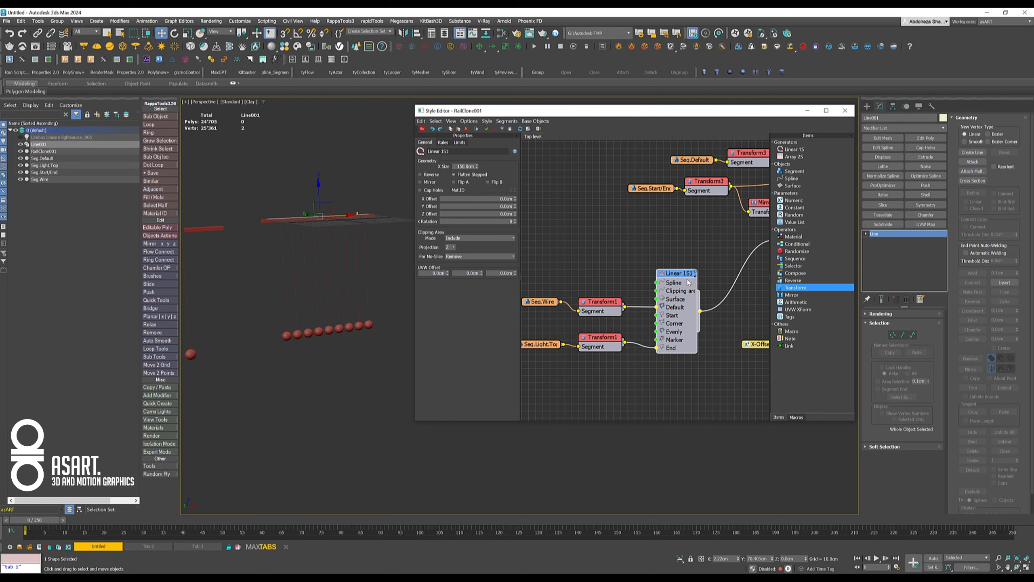
mouse_move(477, 166)
left_mouse_down()
mouse_move(477, 186)
mouse_move(477, 165)
left_mouse_up()
middle_click_drag(660, 376, 659, 302)
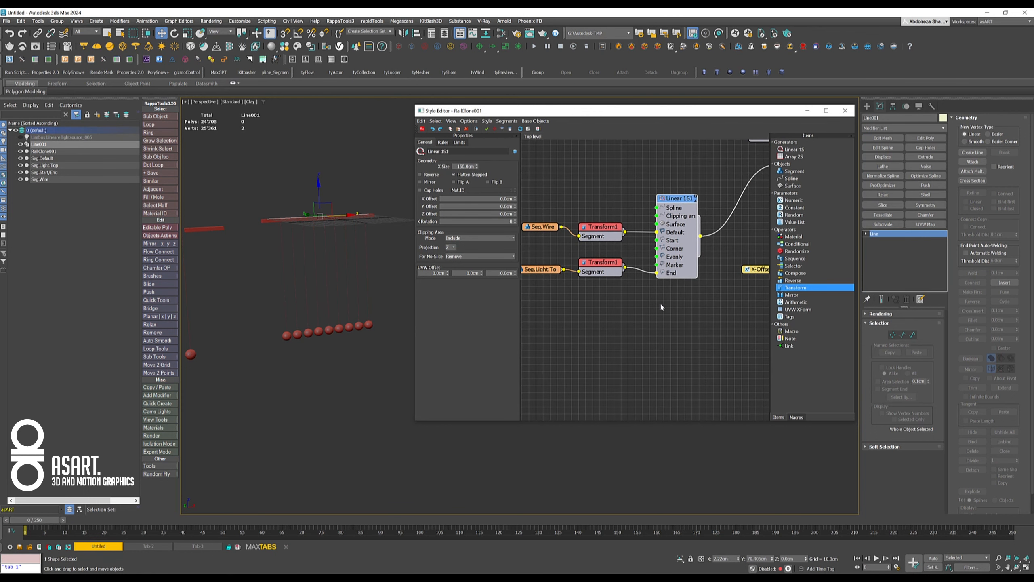
- Export the X Size geometry parameter of the wire and light Linear 1S generator as a node input
left_click(660, 302)
left_click(685, 262)
right_click(689, 270)
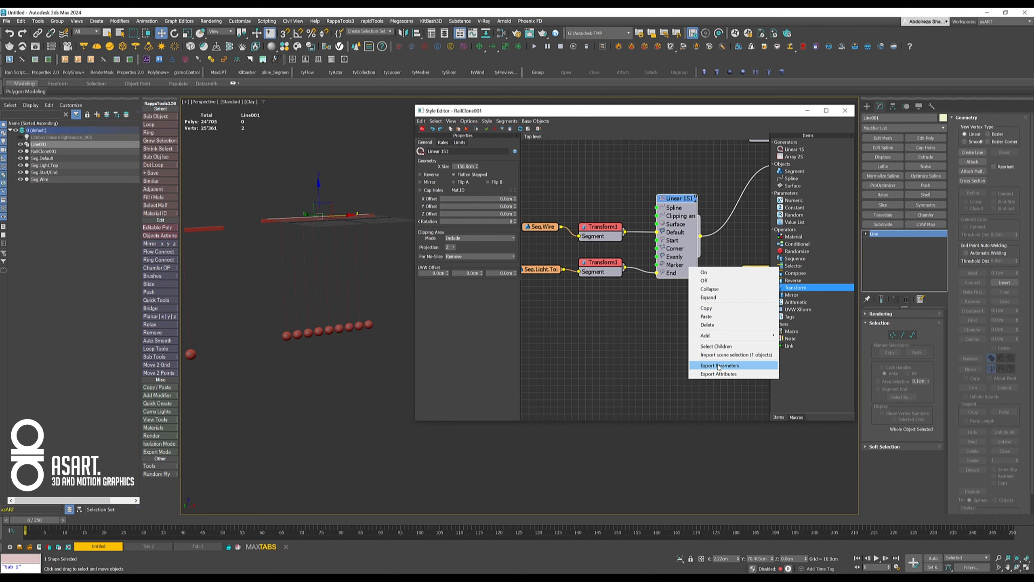
left_click(718, 365)
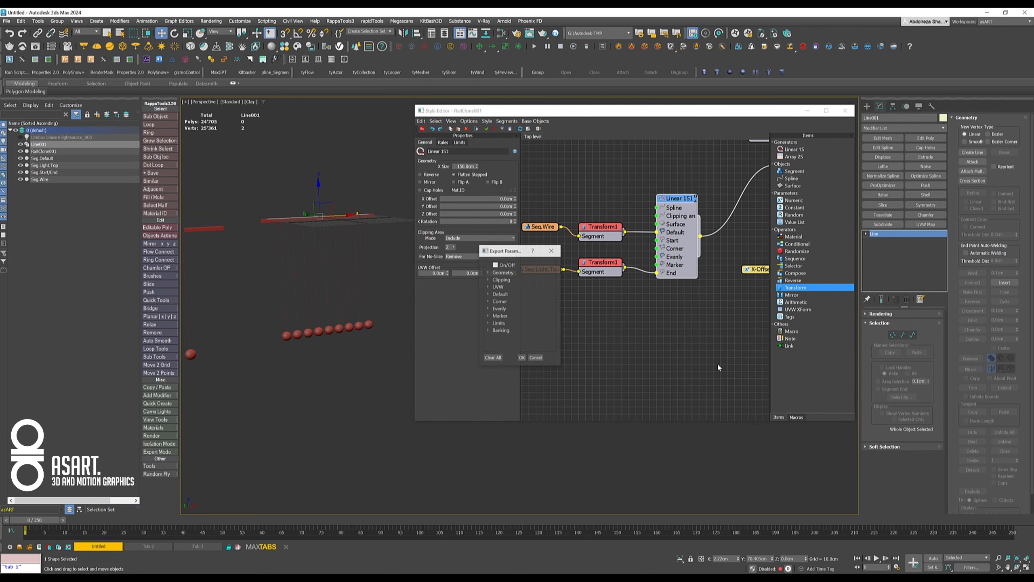
left_click(488, 272)
left_click(503, 280)
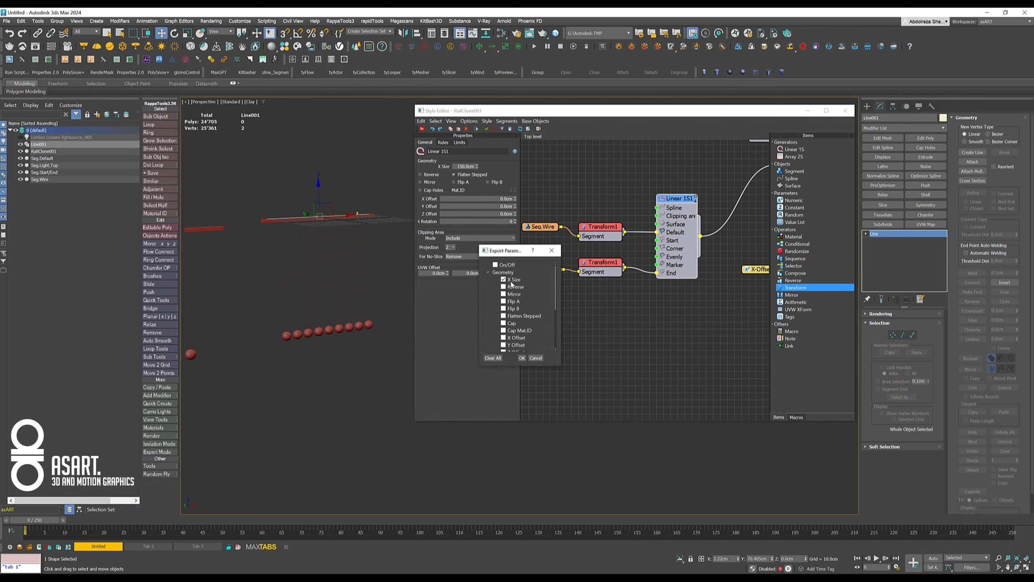
left_click(522, 358)
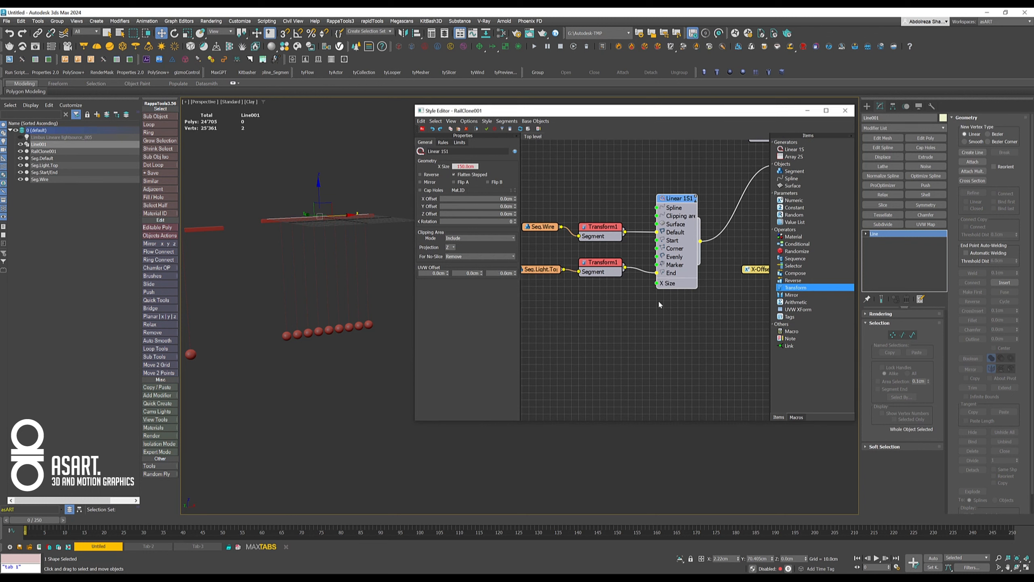
- Attach a Numeric parameter to the generator's X Size input and set its type to Scene Units
left_click_drag(657, 282, 598, 331)
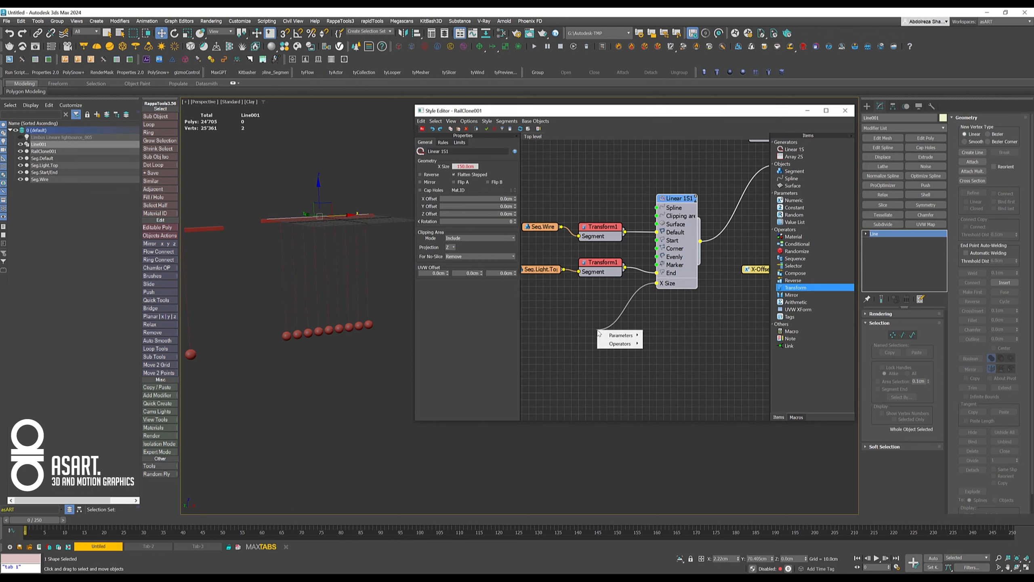
left_click(661, 336)
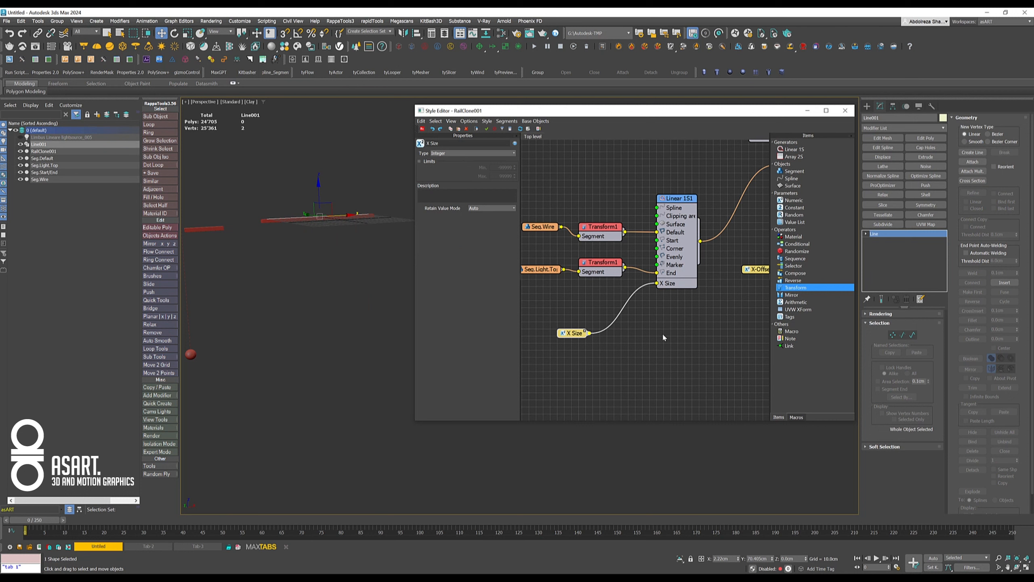
left_click(445, 154)
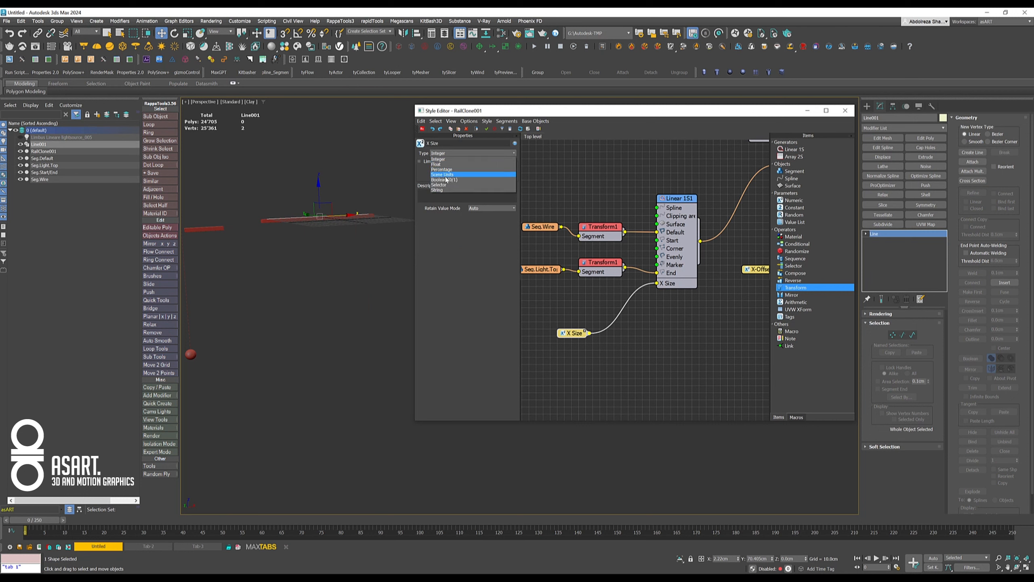
left_click(447, 175)
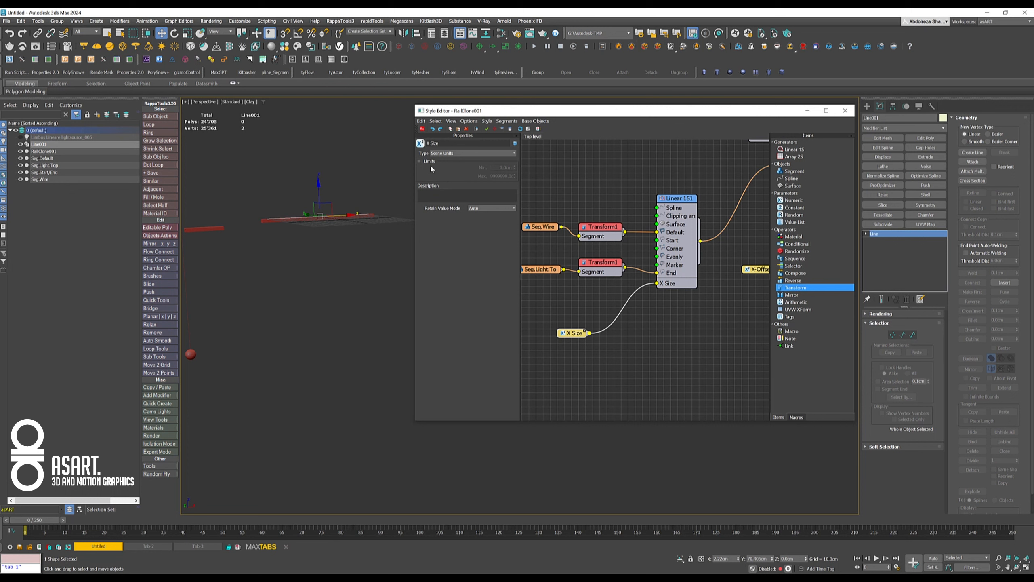
- Enable limits on the X Size parameter with a minimum of 30 cm and test the RailClone object's X Size at 30 cm
left_click(419, 161)
type("30")
key("Return")
left_click(265, 221)
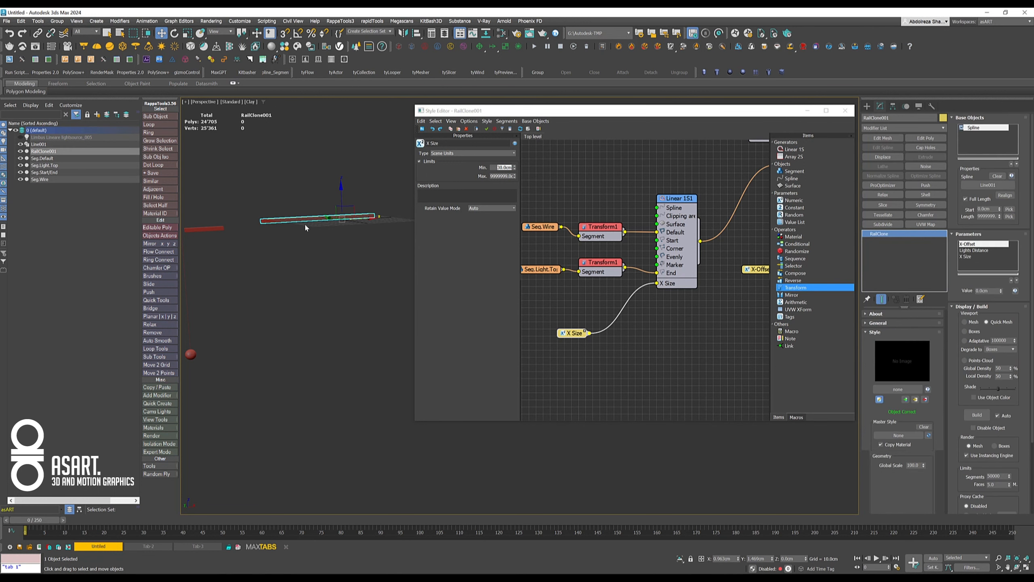
left_click(977, 256)
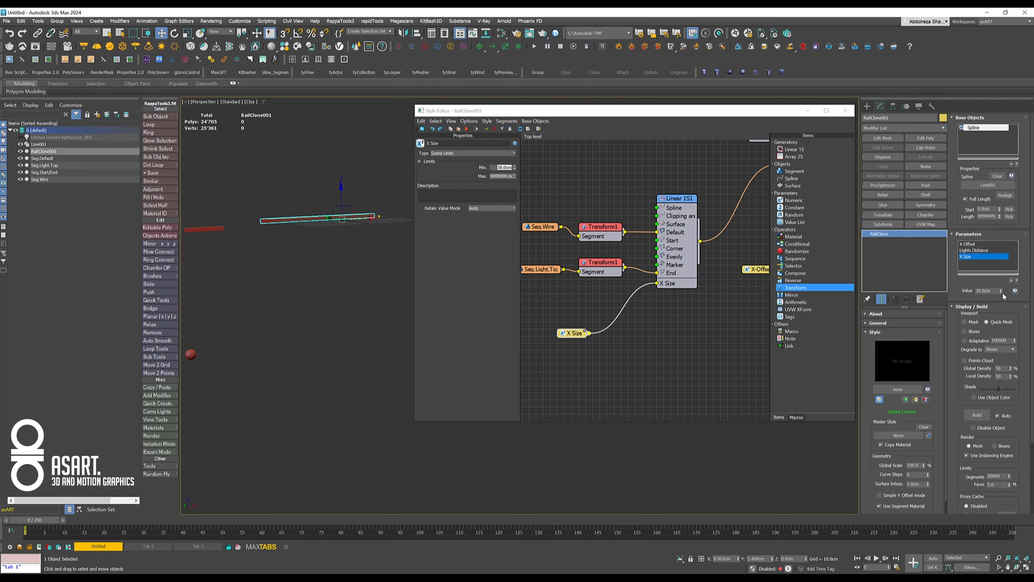
left_click_drag(1001, 292, 998, 315)
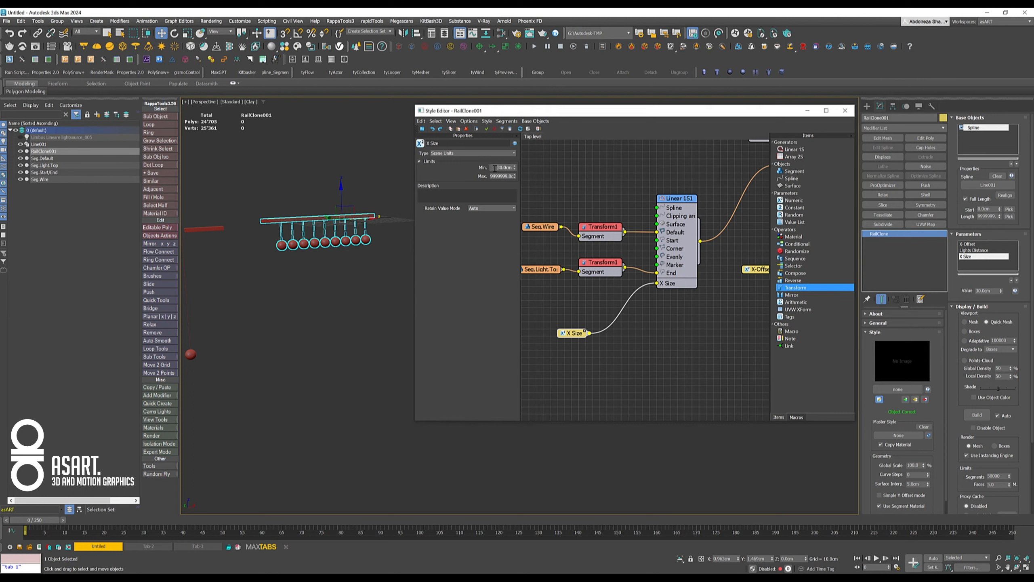
- Set the X Size parameter's minimum to 20 cm and the RailClone object's X Size value to about 62 cm
type("20")
key("Return")
right_click(1002, 293)
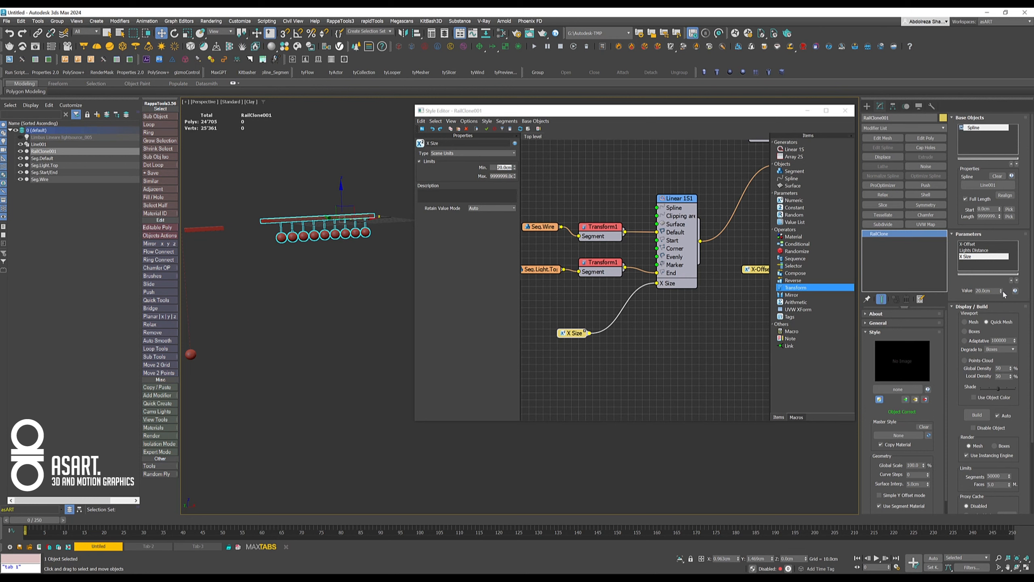
left_click_drag(1002, 293, 978, 153)
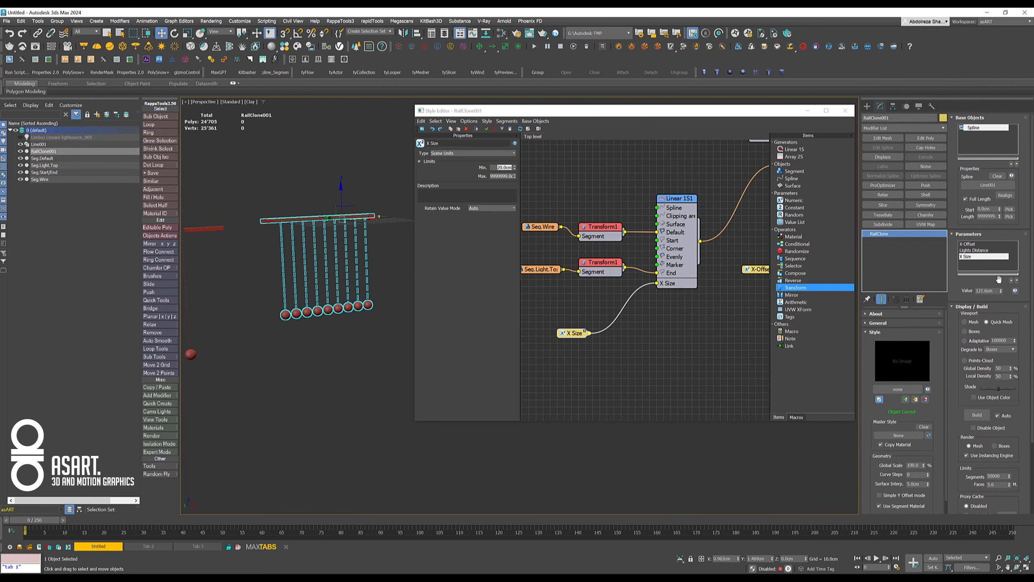
mouse_move(1000, 293)
left_mouse_down()
mouse_move(988, 222)
mouse_move(995, 304)
left_mouse_up()
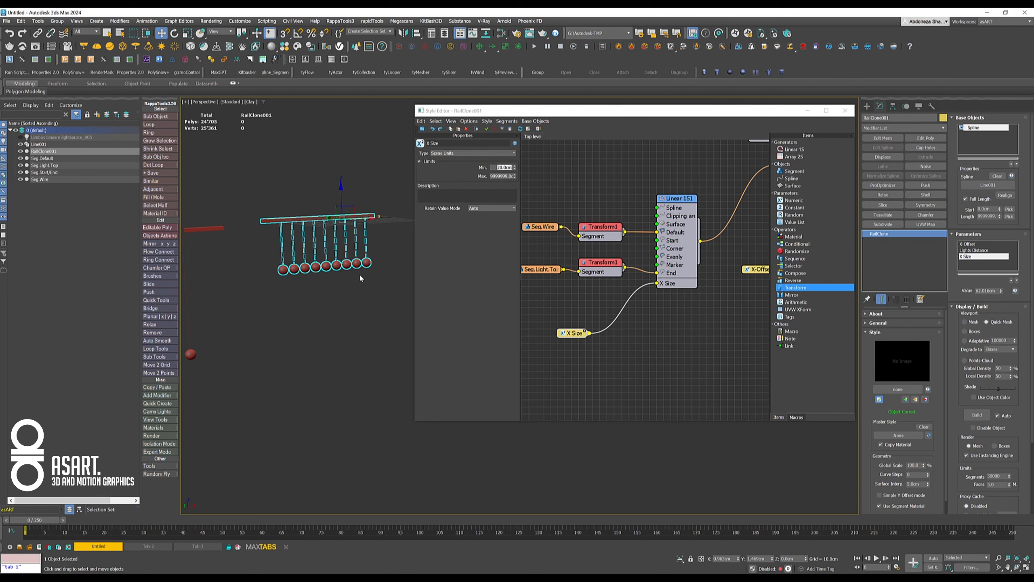
- Set the X Size parameter's maximum to 150 cm and raise the RailClone object's X Size value to 150 cm
left_click(495, 191)
scroll(327, 239, "up", 5)
scroll(301, 241, "down", 3)
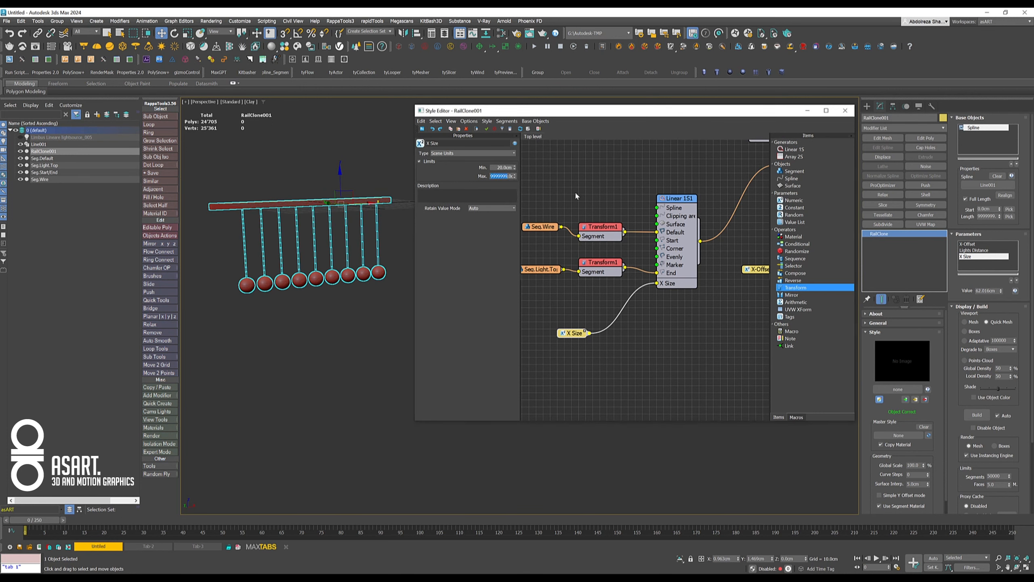
type("150")
key("Return")
left_click_drag(1002, 290, 1017, 196)
left_click_drag(1024, 266, 1016, 221)
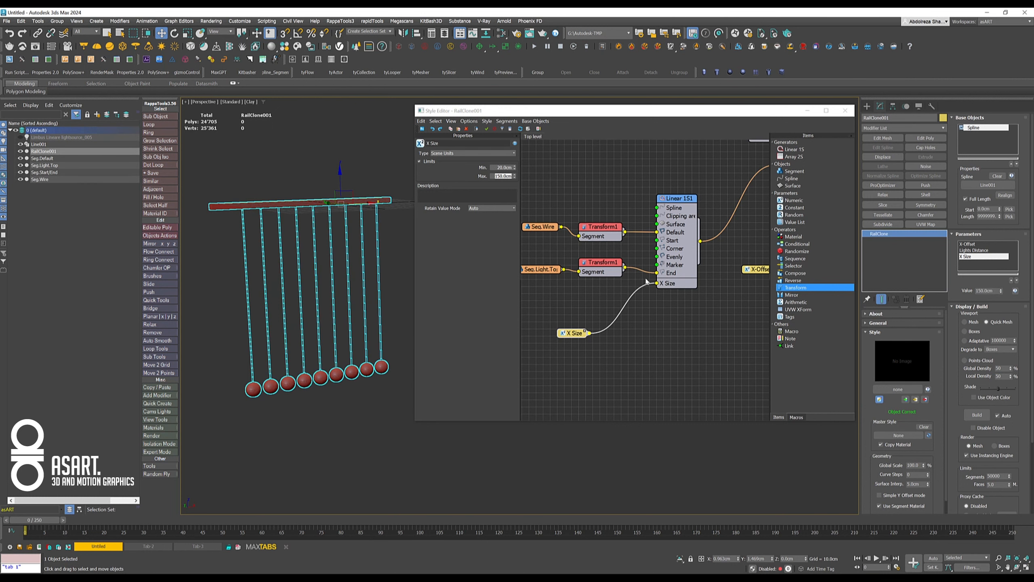
middle_click_drag(296, 245, 270, 240, "alt")
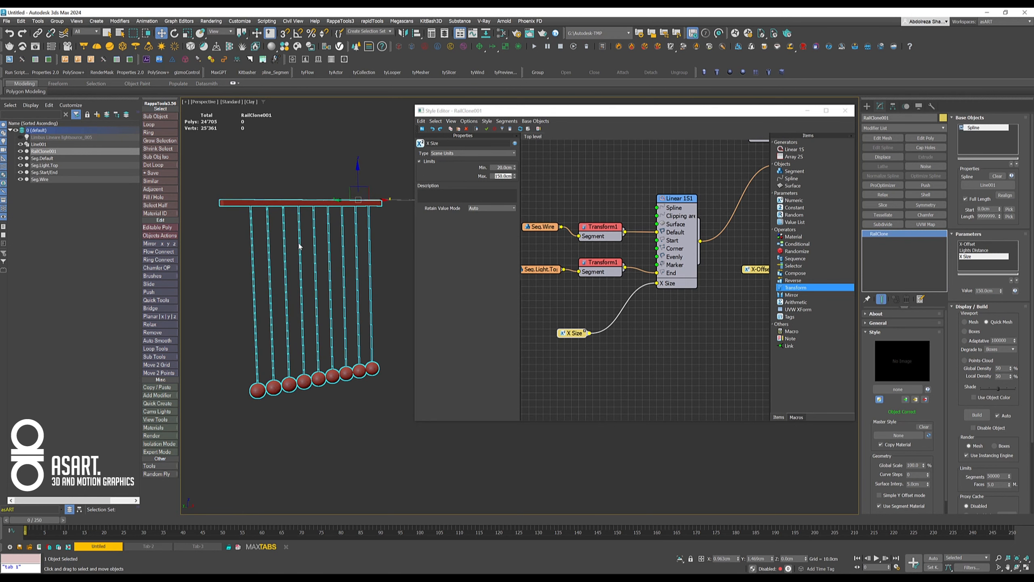
middle_click_drag(316, 283, 281, 307, "alt")
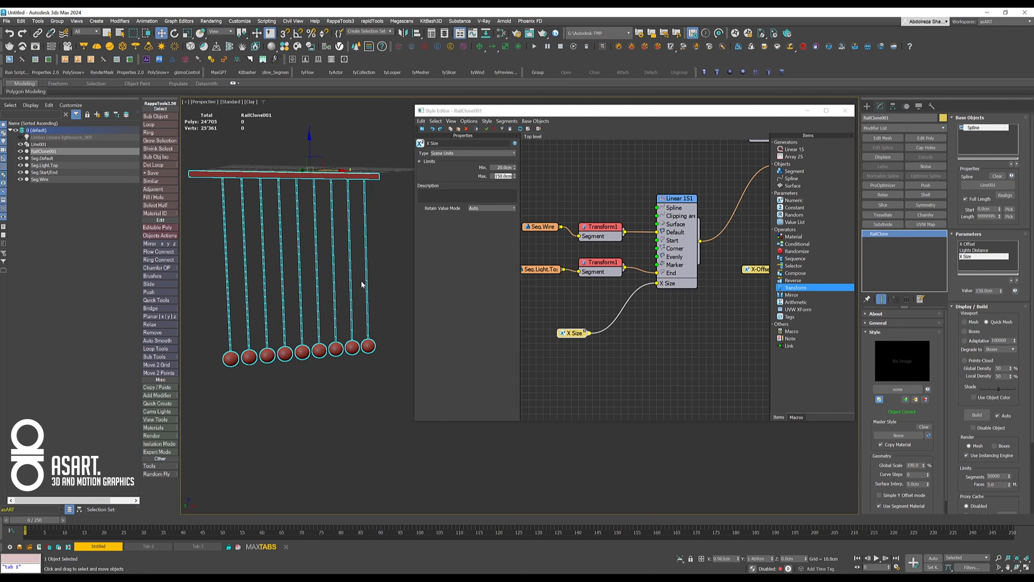
- Connect a Random parameter to the generator's X Size input in place of the Numeric one, with a range of 30 to 90
left_click_drag(575, 333, 546, 313)
left_click_drag(794, 214, 658, 284)
left_click_drag(583, 335, 602, 316)
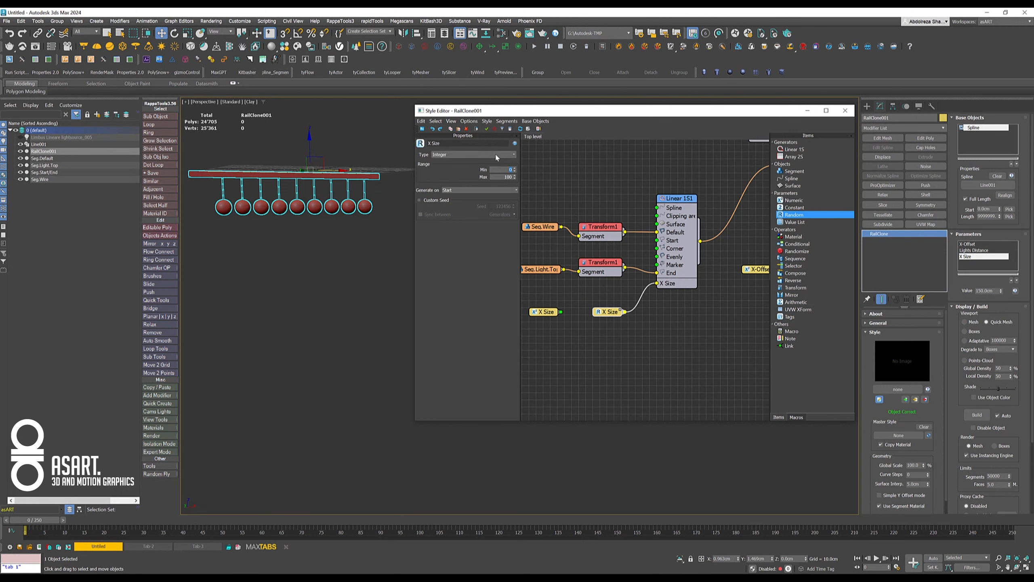
left_click_drag(498, 177, 542, 179)
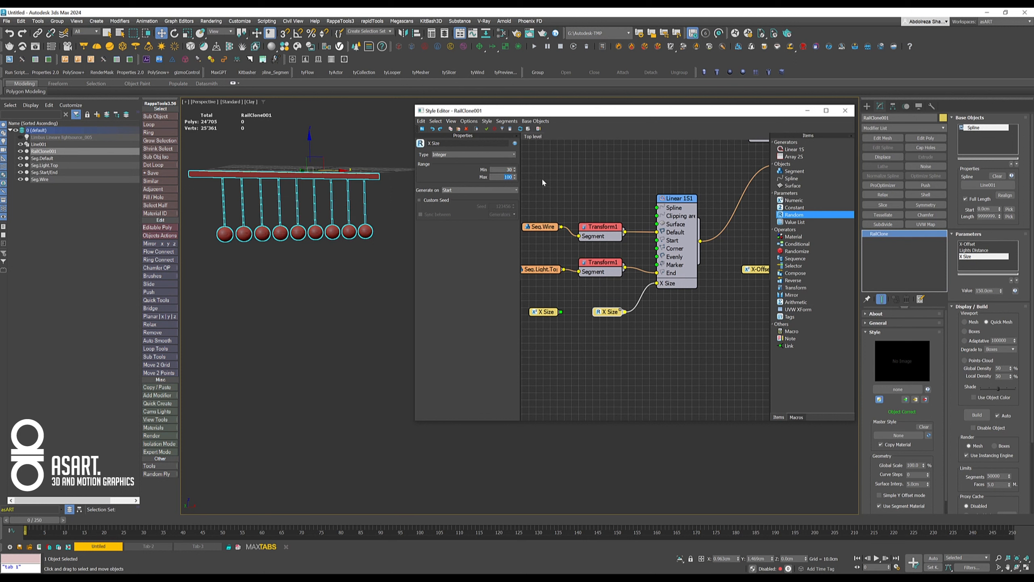
type("90")
key("Return")
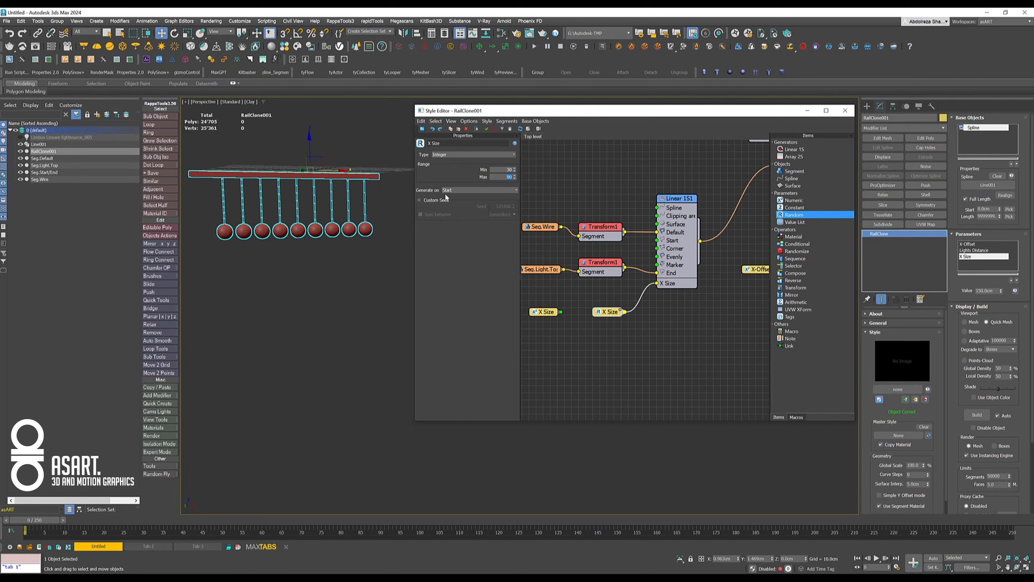
- Make the Random parameter generate a value for each Segment and lower its minimum to about 18
left_click(480, 191)
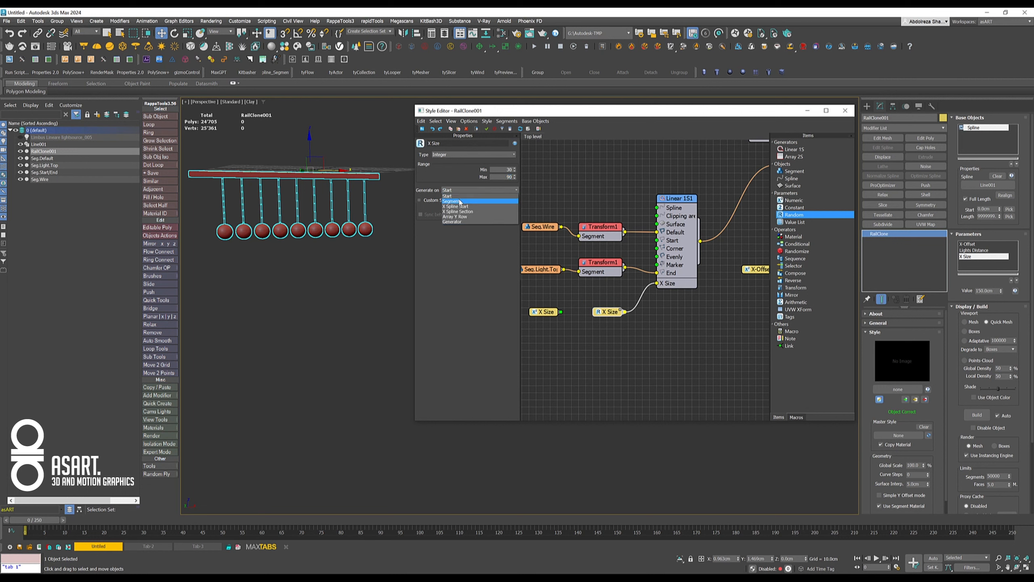
left_click(460, 201)
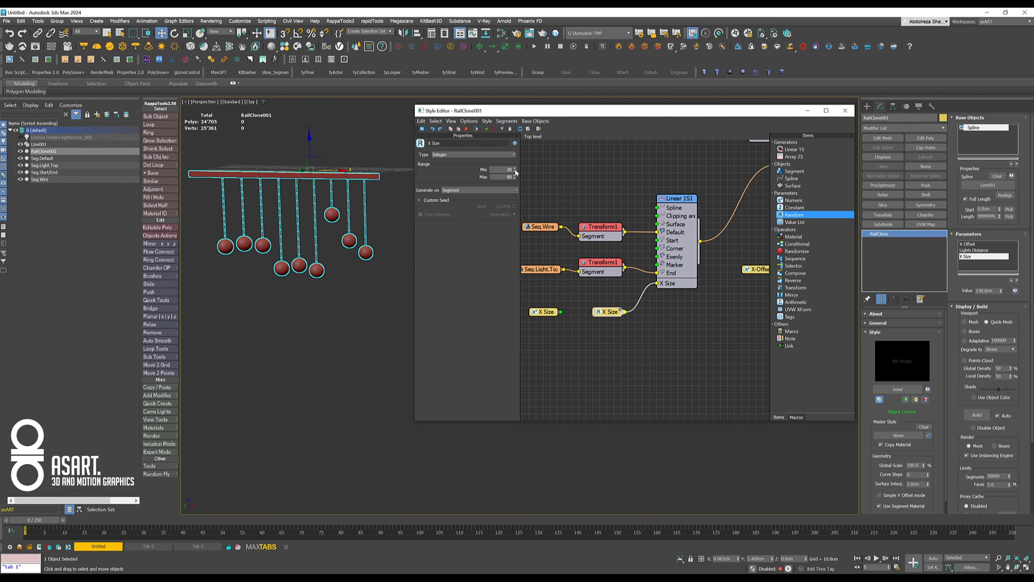
left_click_drag(515, 172, 514, 185)
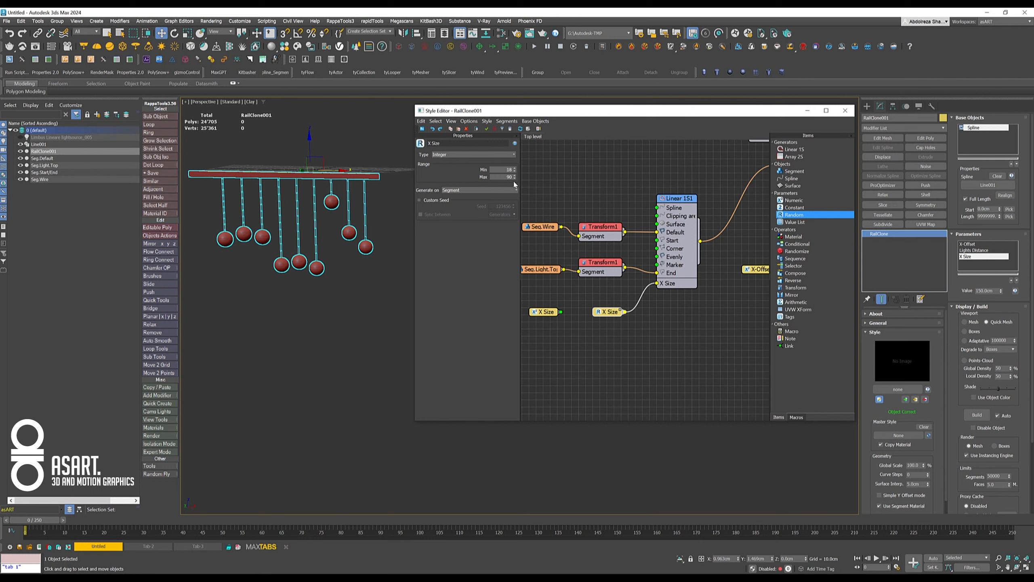
- Enable a custom seed on the Random parameter, advance it to 123462 and raise the maximum to about 209
left_click(419, 200)
left_click(514, 204)
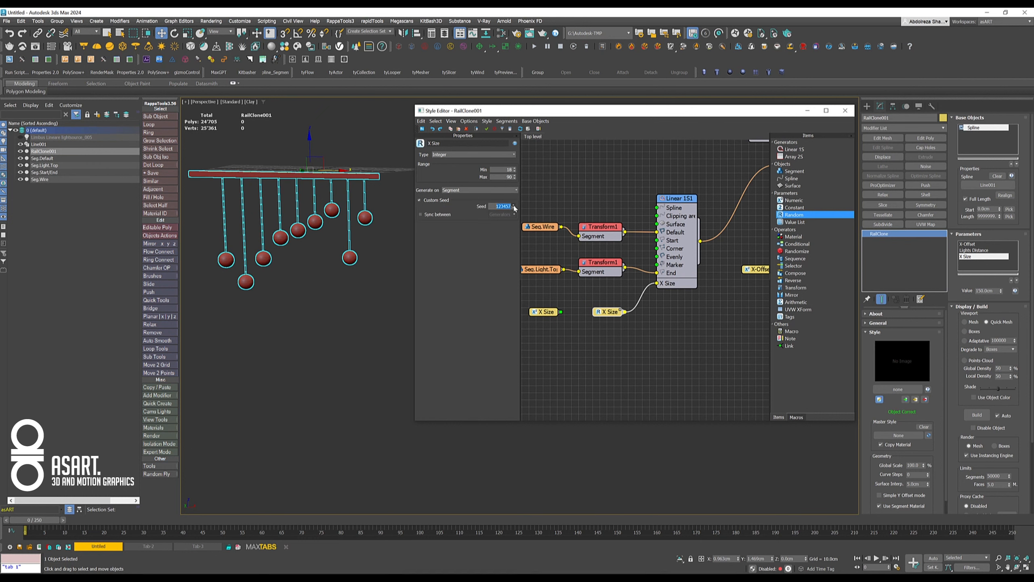
left_click(514, 205)
left_click(514, 205)
left_click(514, 205)
left_click(514, 205)
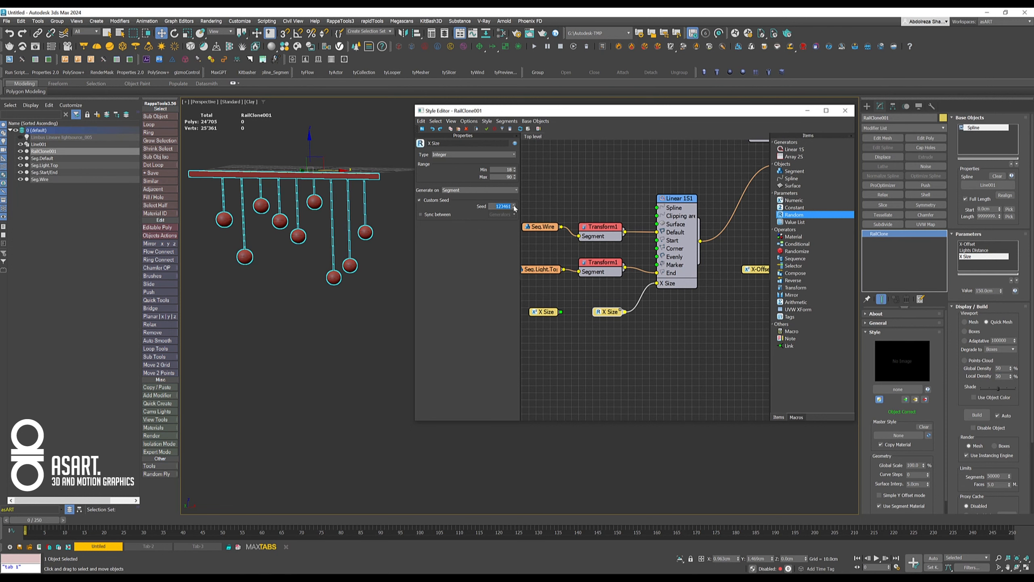
left_click(514, 204)
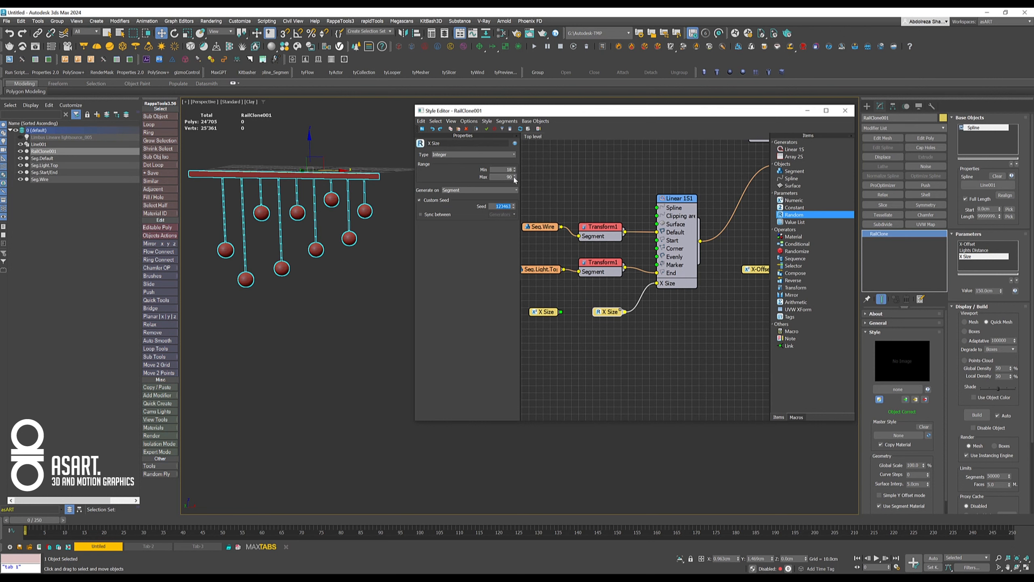
left_click_drag(513, 202, 509, 169)
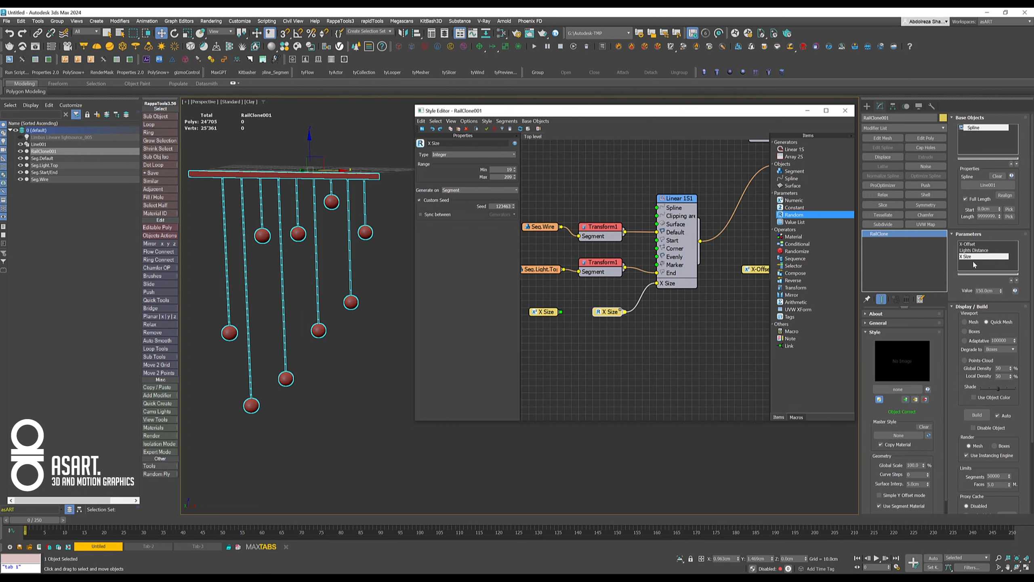
middle_click_drag(669, 312, 703, 260)
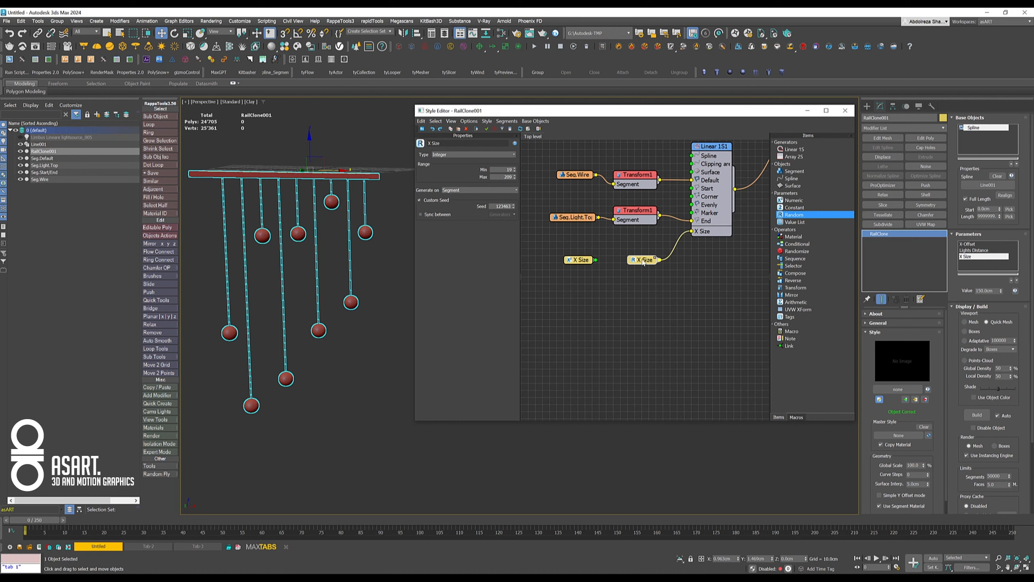
right_click(643, 263)
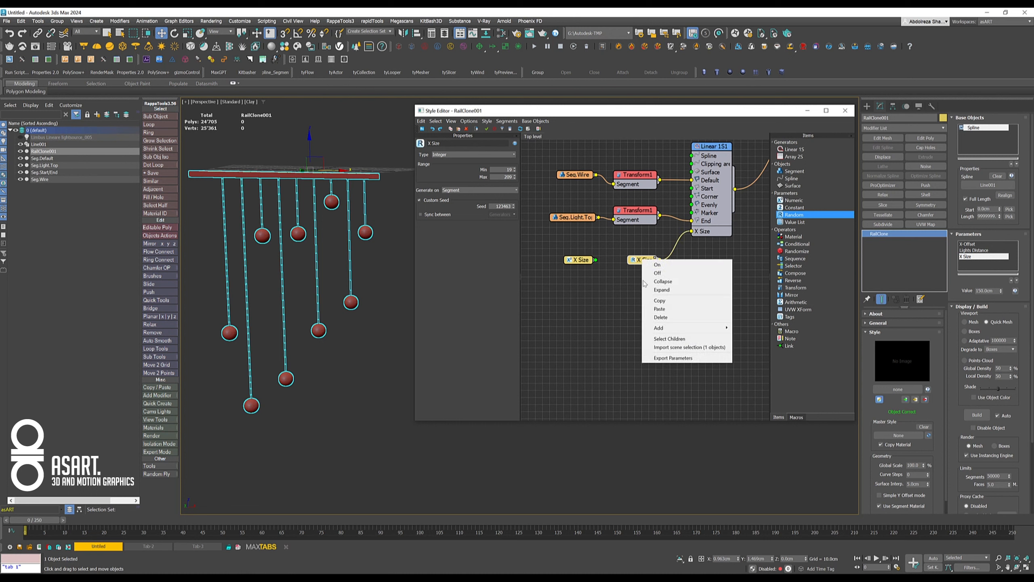
left_click(658, 358)
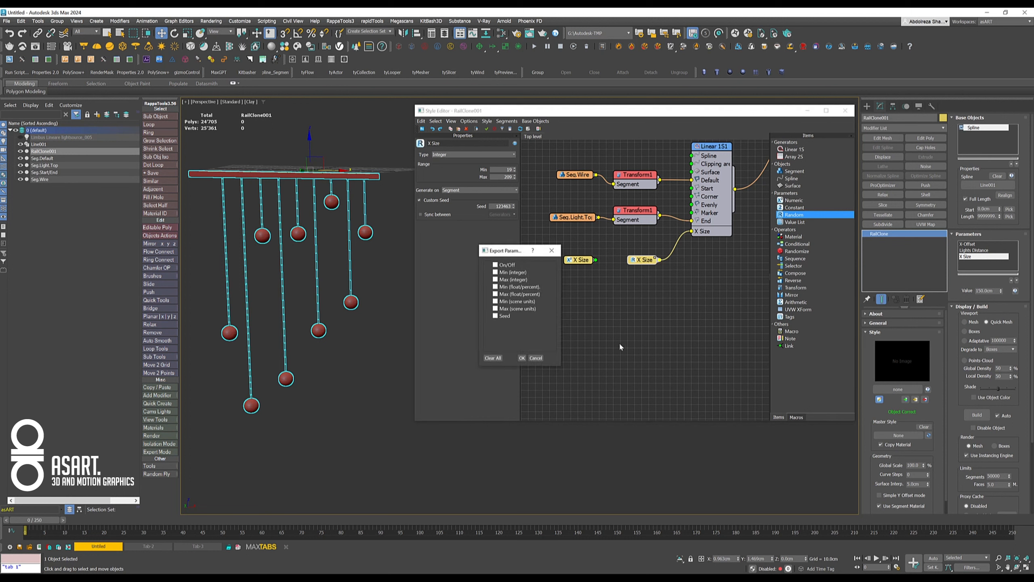
left_click(496, 302)
left_click(535, 357)
- Set the Random parameter's type to Scene Units and export its Min (scene units), Max (scene units) and Seed as node inputs
left_click(444, 155)
left_click(449, 177)
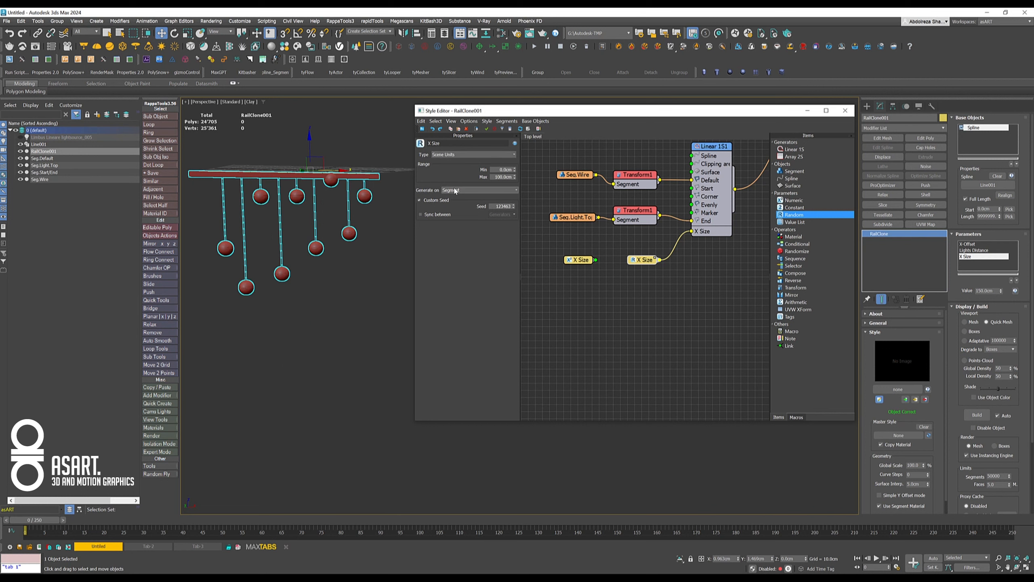
right_click(638, 260)
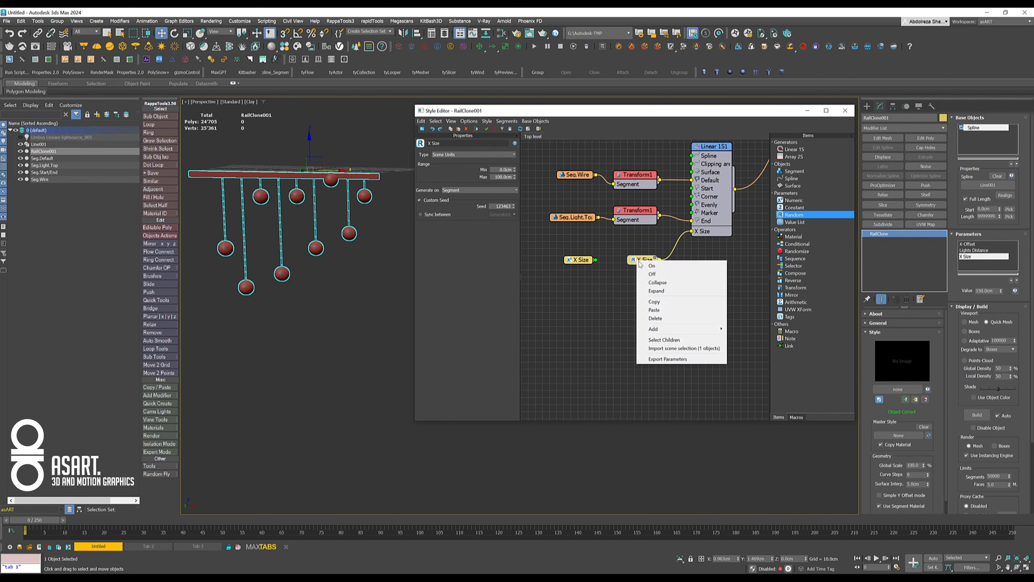
left_click(663, 361)
left_click(496, 301)
left_click(495, 308)
left_click(495, 315)
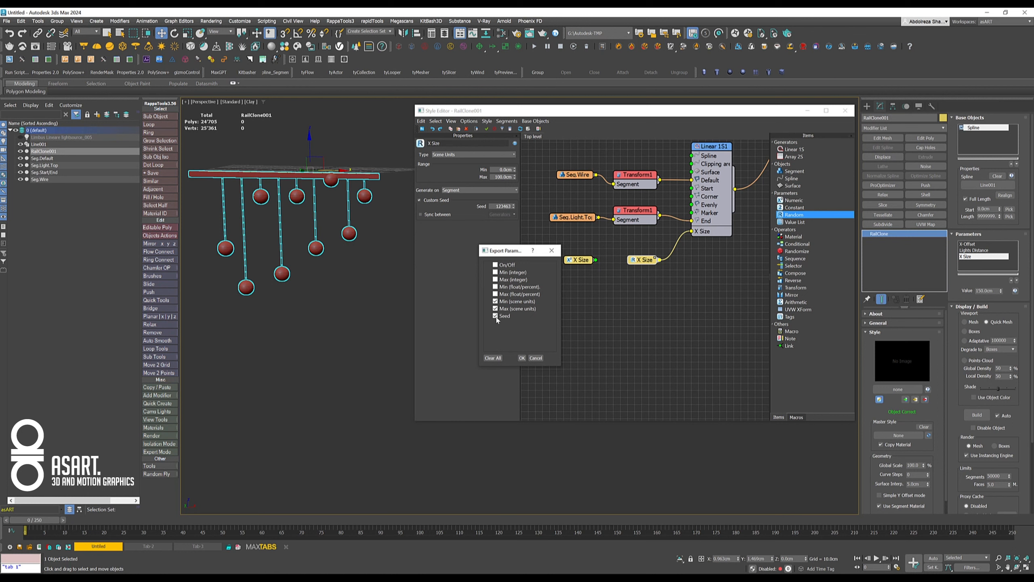
left_click(522, 357)
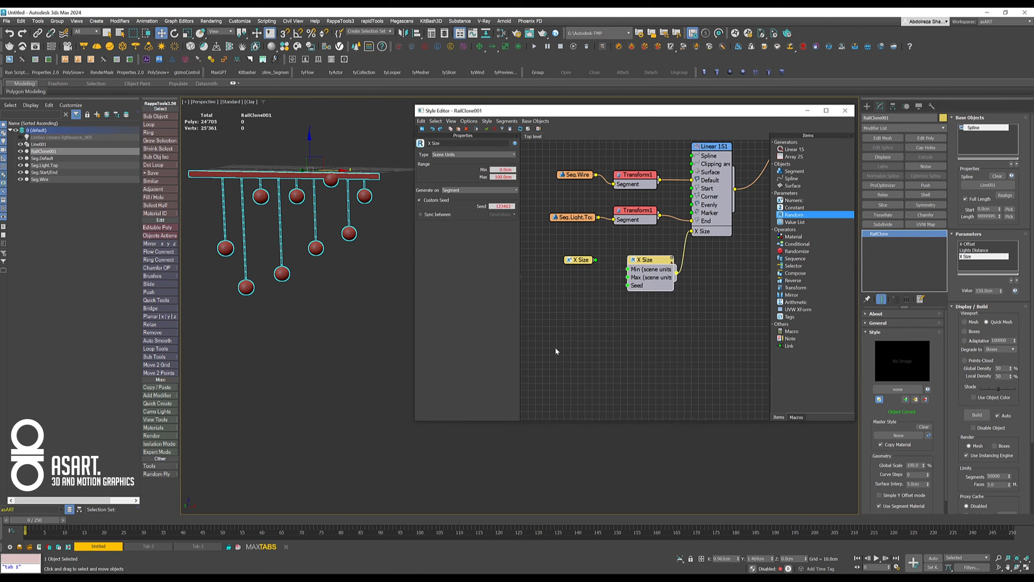
- Duplicate the unconnected X Size Numeric node twice and wire the three nodes to the Random node's Min, Max and Seed inputs
left_click(578, 261)
left_click_drag(582, 260, 583, 288, "shift")
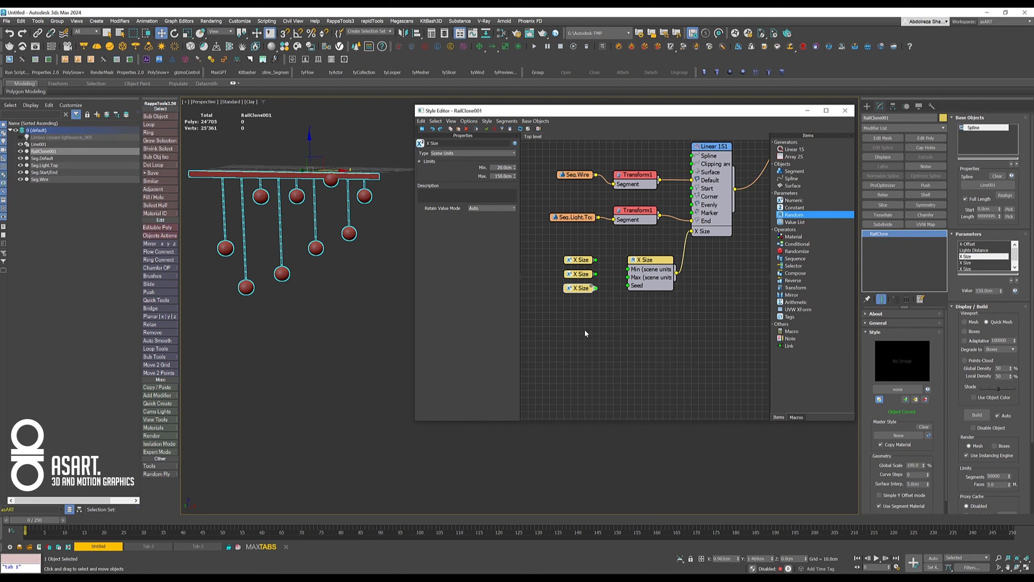
left_click_drag(595, 260, 630, 287)
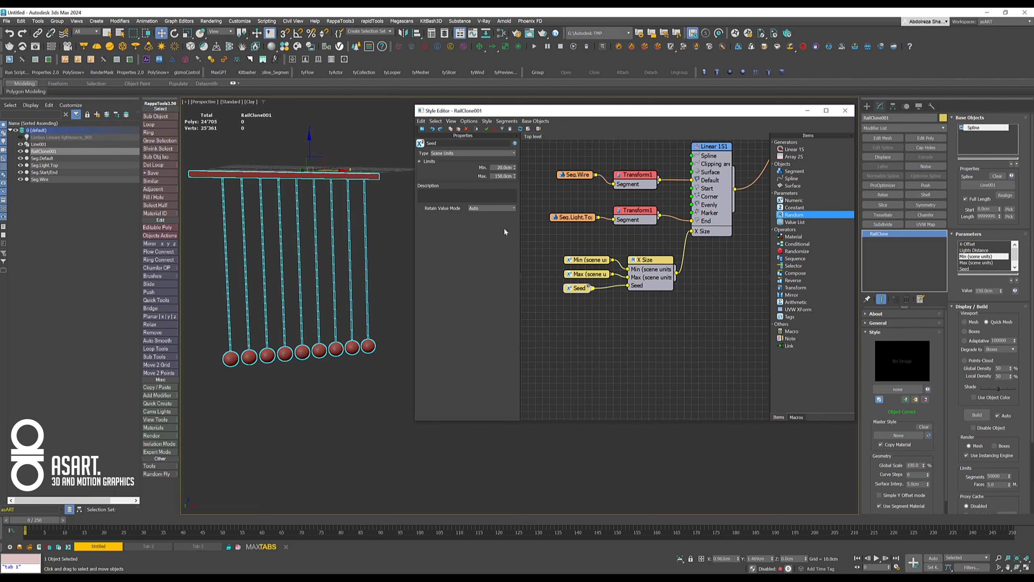
- Set the Seed Numeric parameter's type to Integer and check the limits of the Min and Max parameters
left_click(444, 153)
left_click(443, 159)
left_click_drag(581, 290, 575, 274)
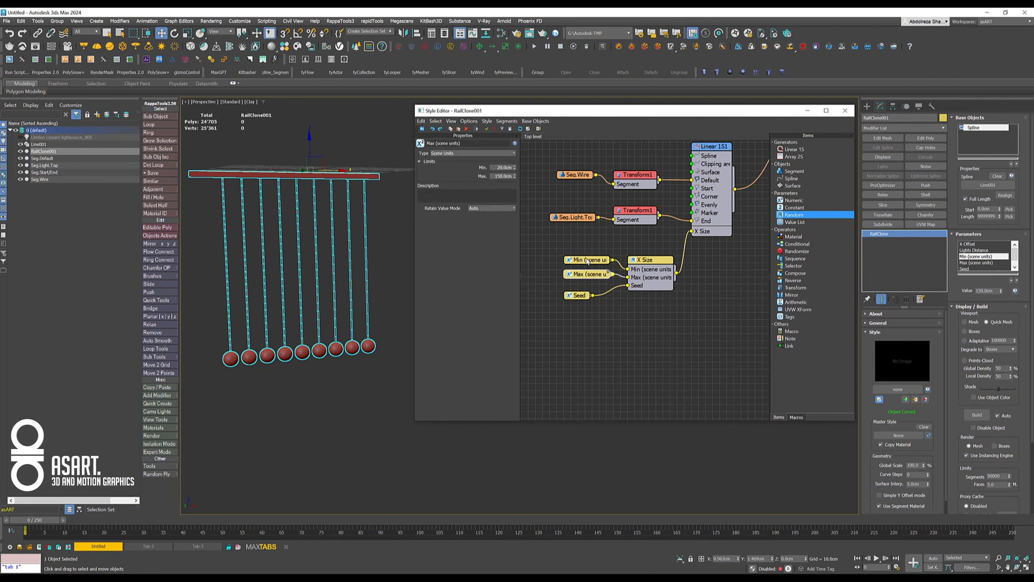
left_click(585, 263)
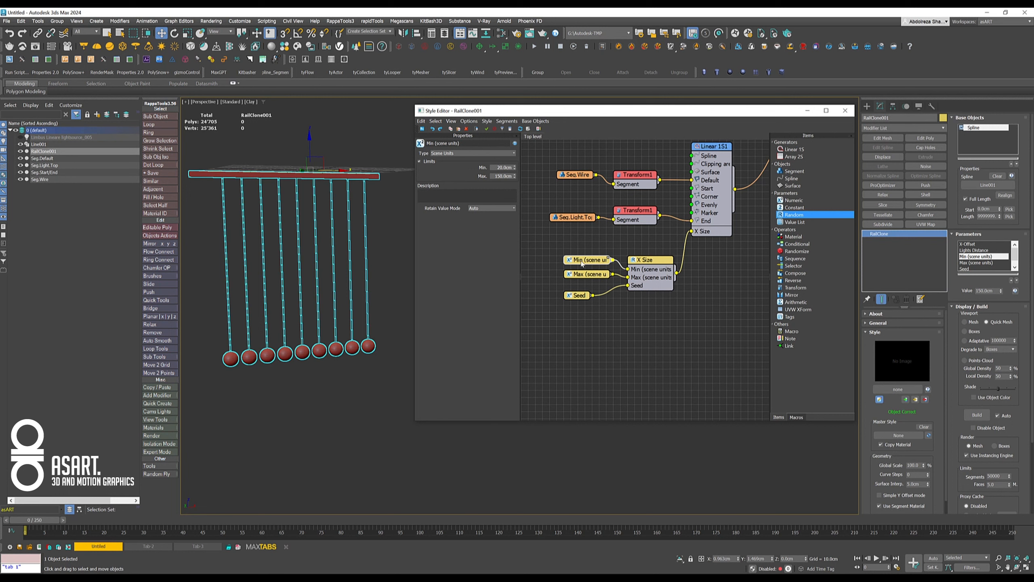
left_click(586, 274)
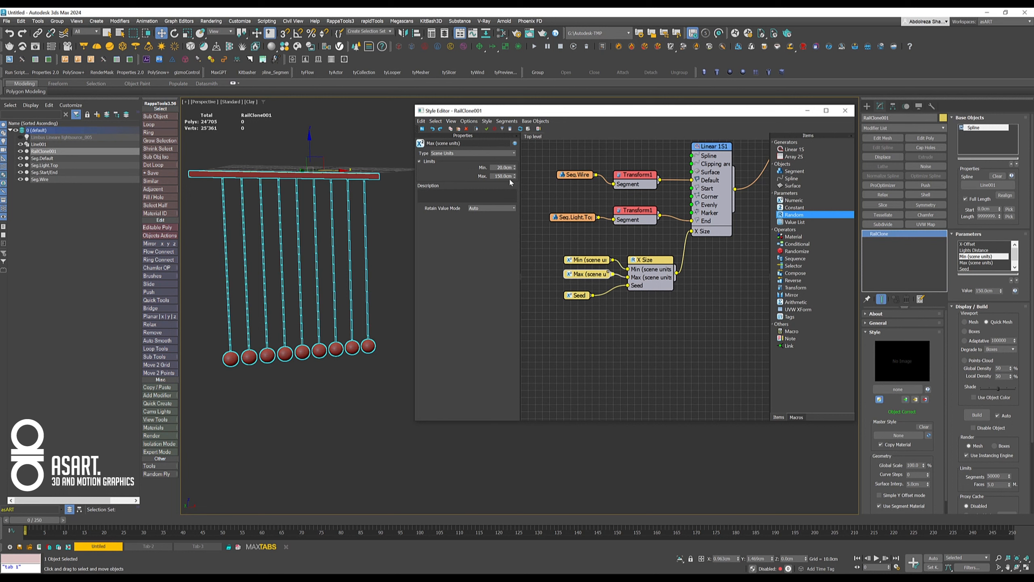
left_click(574, 295)
left_click_drag(574, 295, 574, 293)
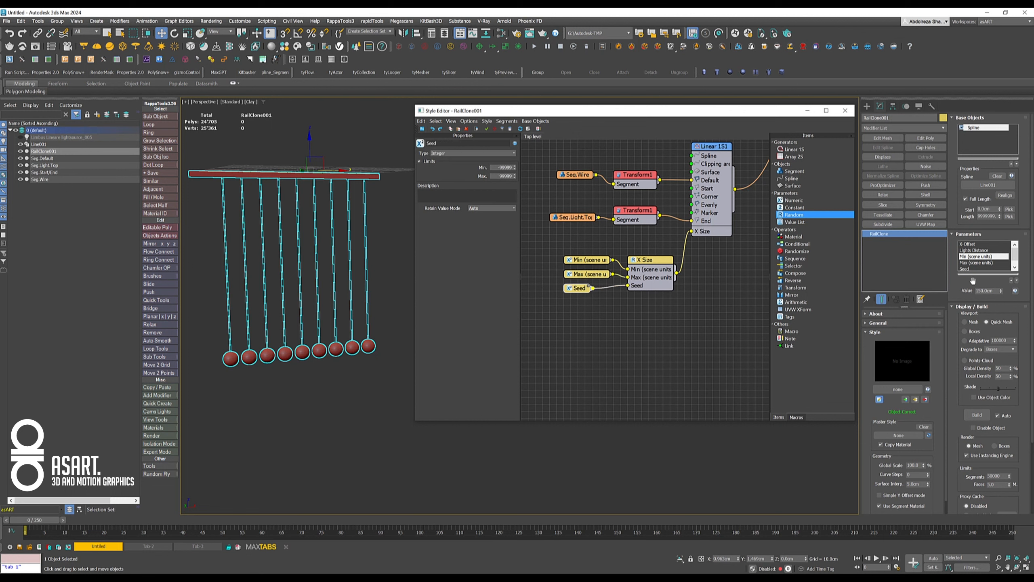
- Set the RailClone object's Min (scene units) parameter to 30 cm and its Max (scene units) parameter to 90 cm
left_click_drag(989, 274, 989, 313)
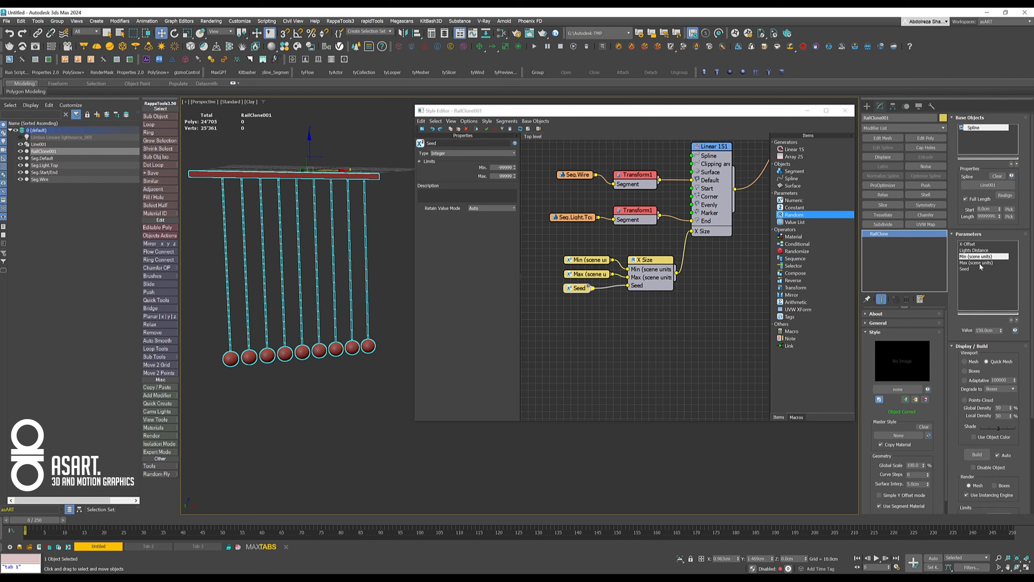
double_click(990, 331)
type("50")
key("Return")
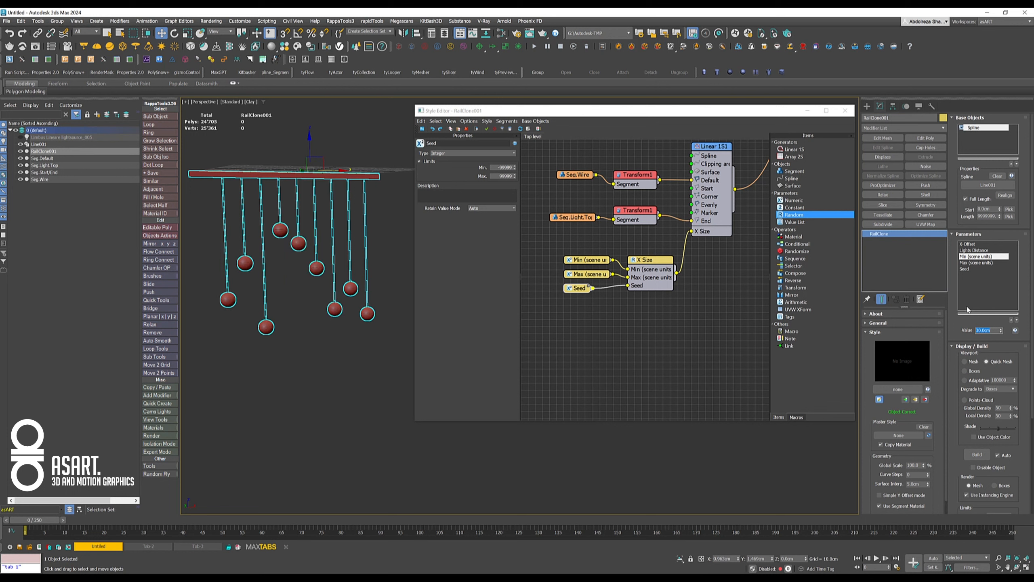
left_click(971, 262)
double_click(991, 331)
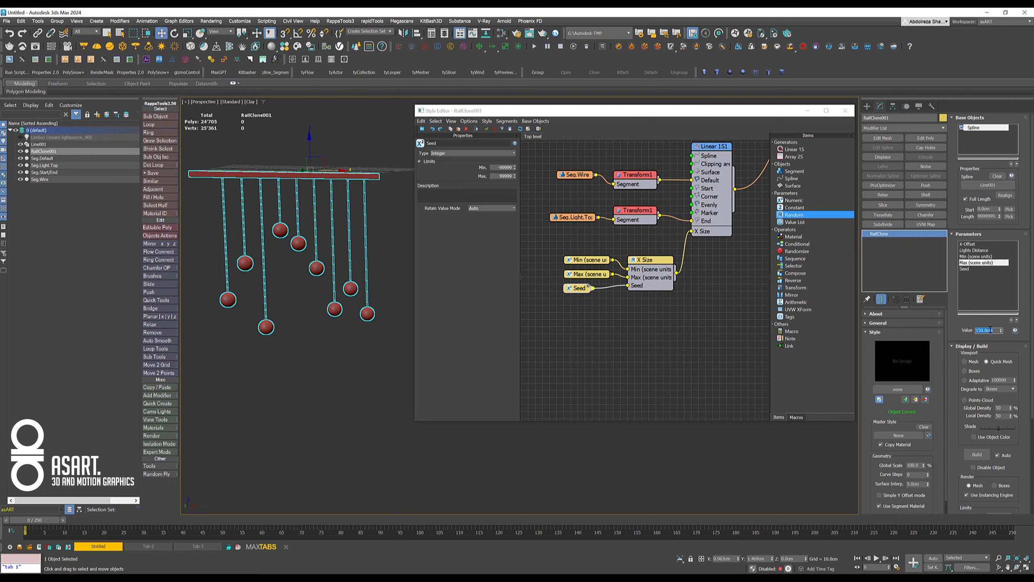
type("90")
key("Return")
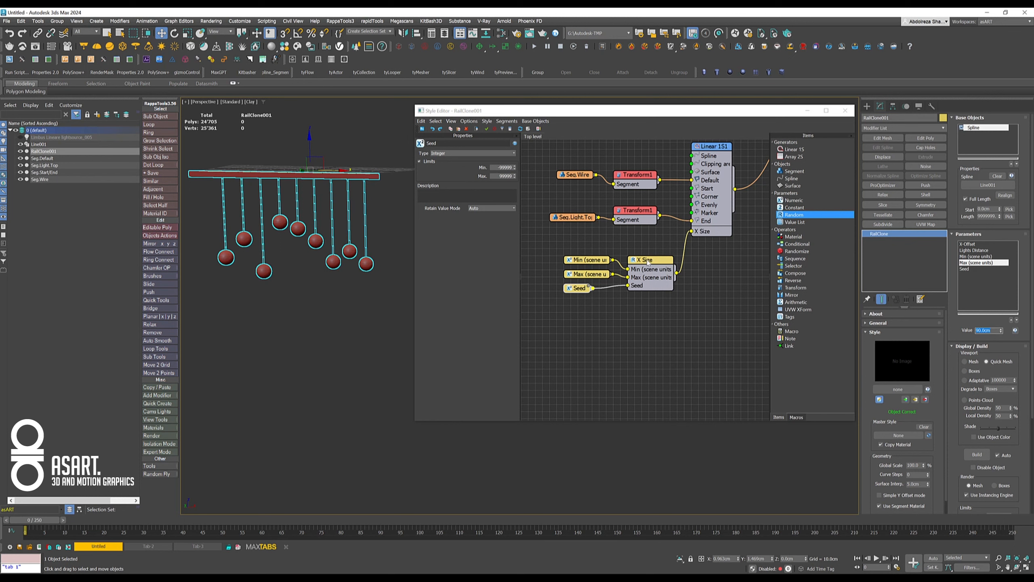
- Step the RailClone object's Seed parameter through several values to vary the random wire lengths
left_click(966, 270)
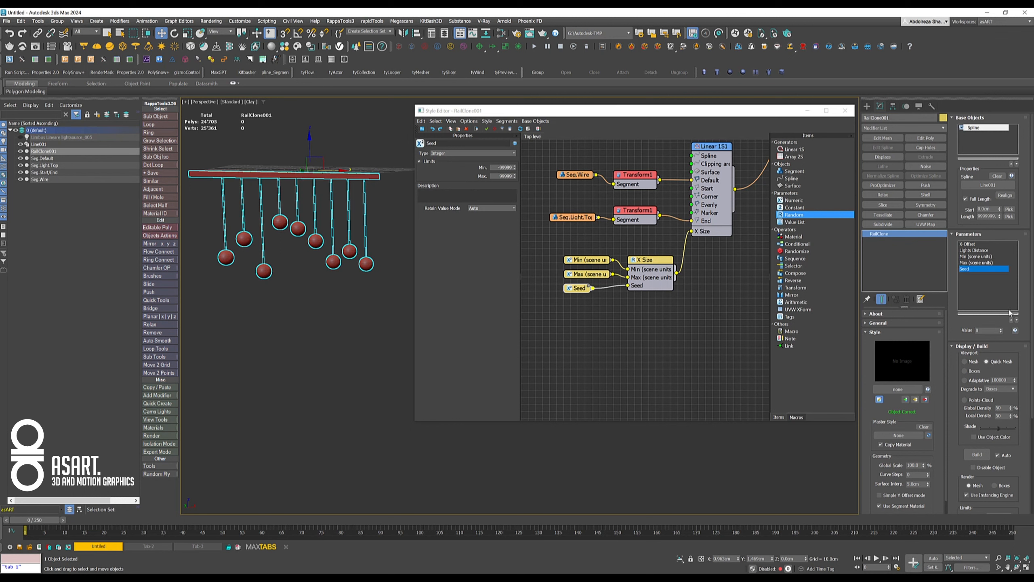
left_click(1001, 330)
left_click(1001, 330)
left_click(1001, 329)
left_click(1001, 330)
left_click(1000, 330)
left_click(1001, 329)
left_click(1001, 329)
left_click(1000, 329)
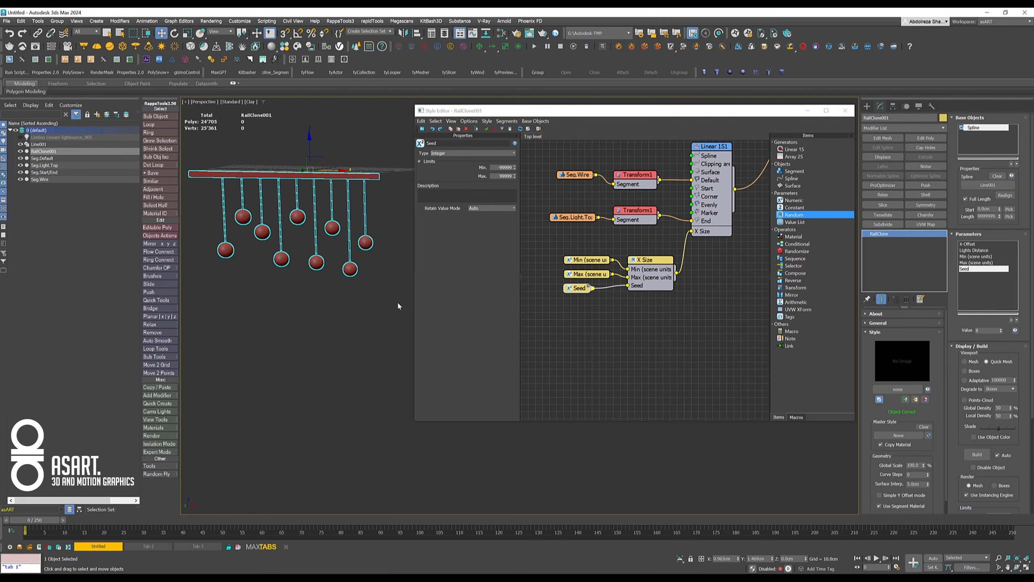
- Unhide the Limbus lightsource_005 VRay light and select it
mouse_move(339, 322)
middle_mouse_down("alt")
mouse_move(328, 333)
mouse_move(325, 319)
mouse_move(339, 319)
mouse_move(323, 319)
mouse_move(350, 314)
middle_mouse_up("alt")
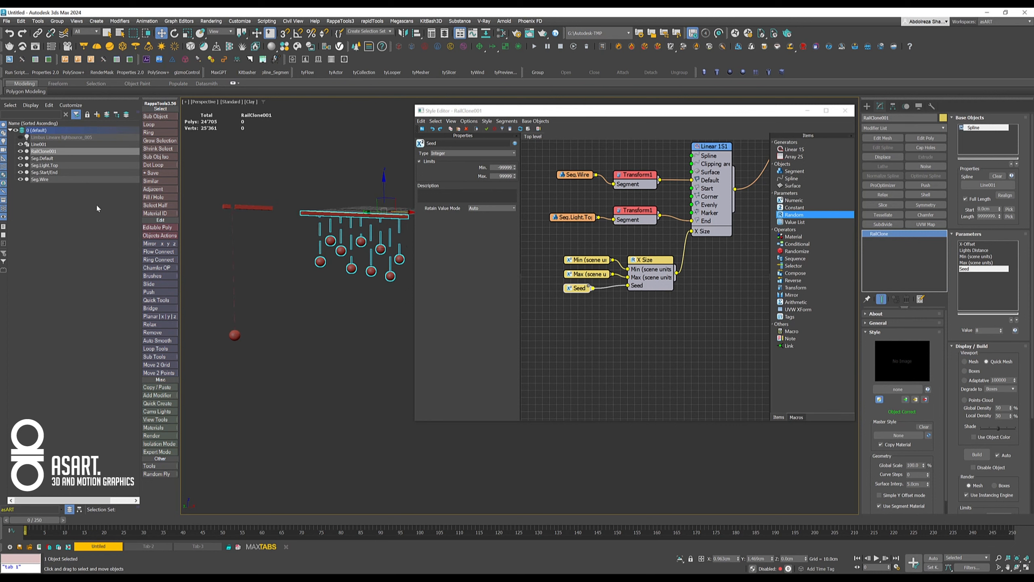
left_click(19, 137)
left_click(45, 137)
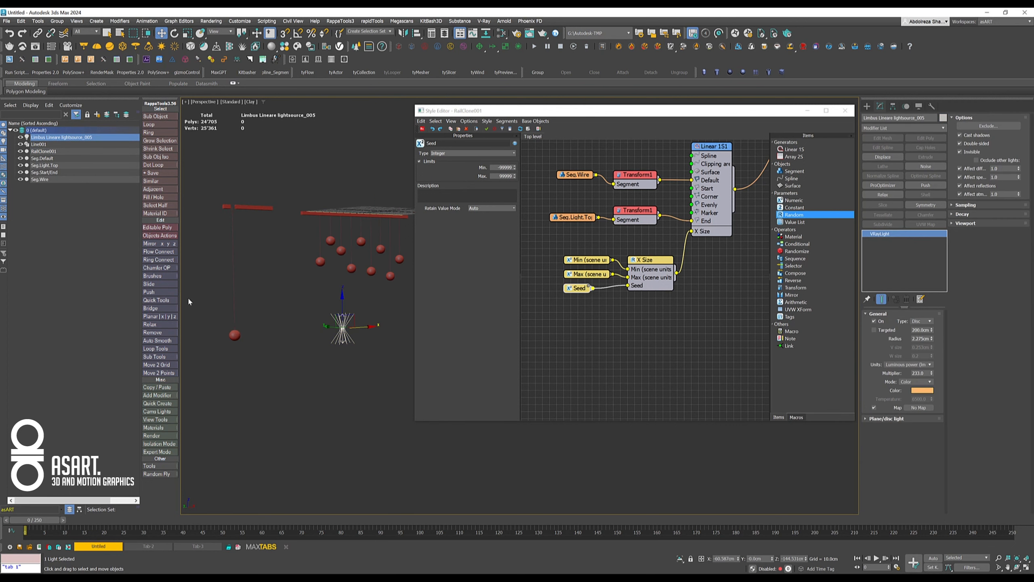
- Move the random X Size node and its parameter nodes down, and duplicate the Seg.Light.Top segment with its Transform below the originals
middle_click_drag(306, 295, 284, 309, "alt")
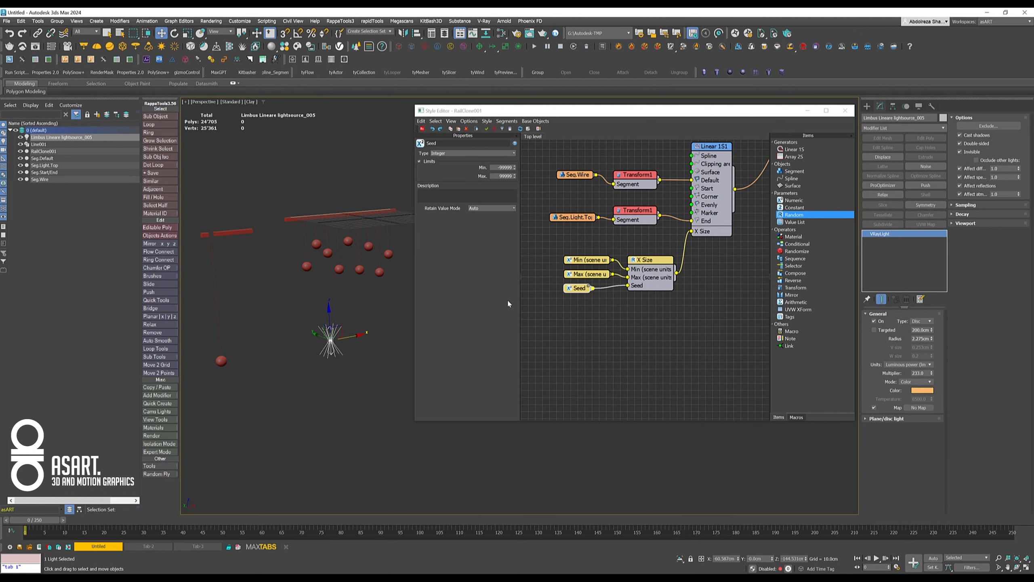
left_click_drag(560, 252, 655, 344)
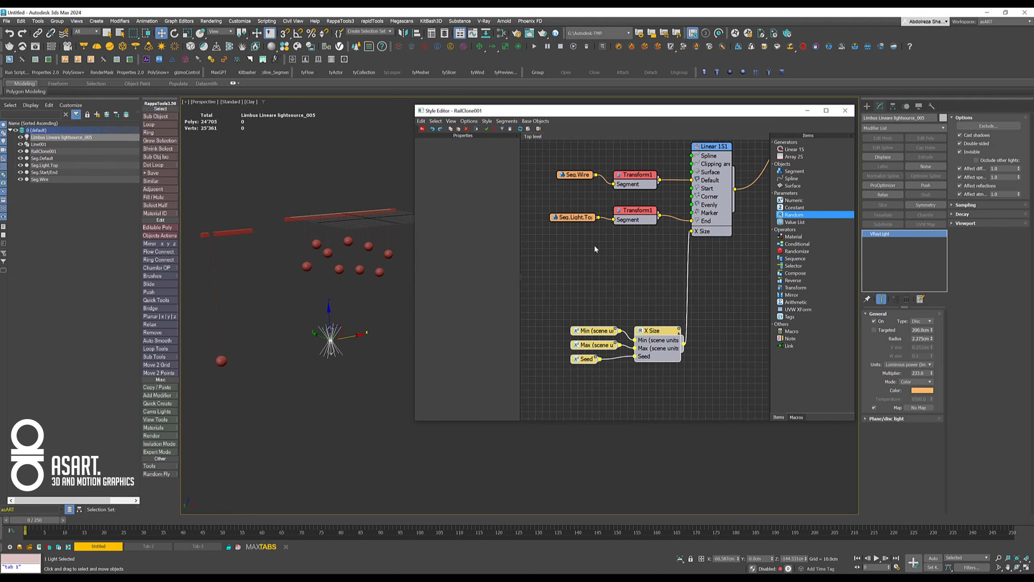
scroll(594, 244, "up", 2)
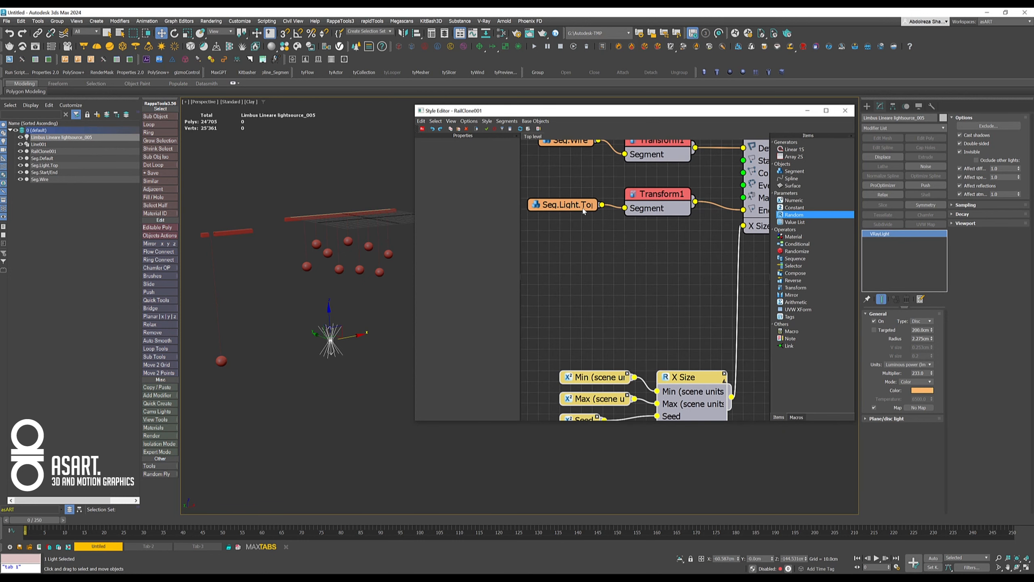
left_click(559, 203)
left_click(650, 198, "ctrl")
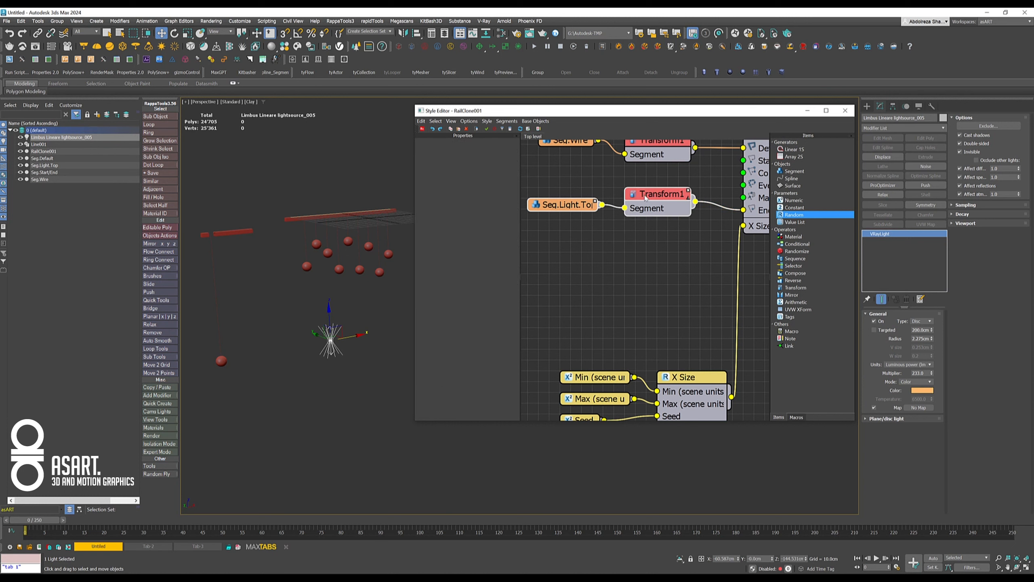
left_click_drag(642, 198, 641, 242, "shift")
left_click(602, 277)
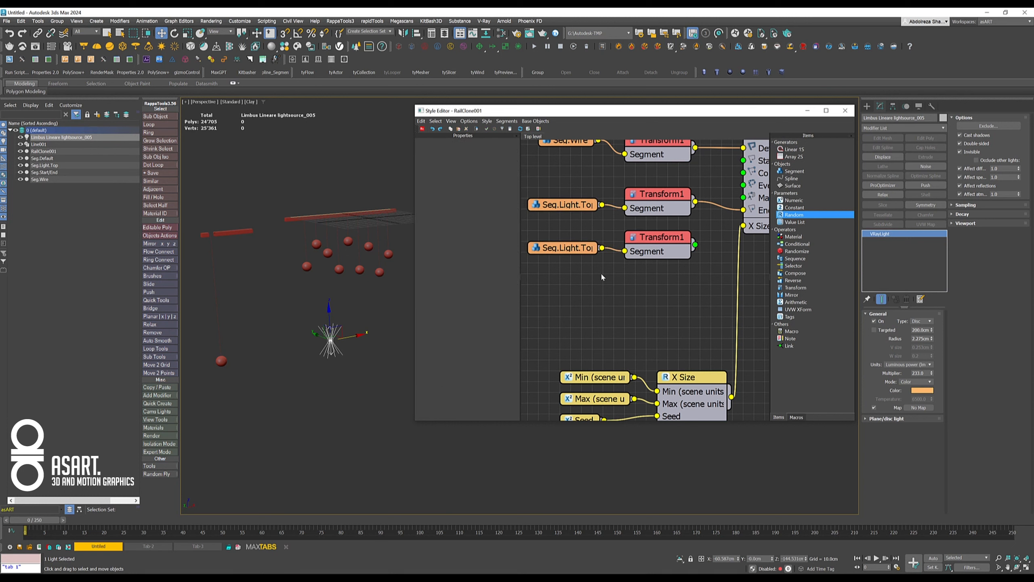
- Assign the Limbus Linear lightsource_005 light as the object of the duplicated Seg.Light.Top segment
left_click(566, 250)
left_click(471, 162)
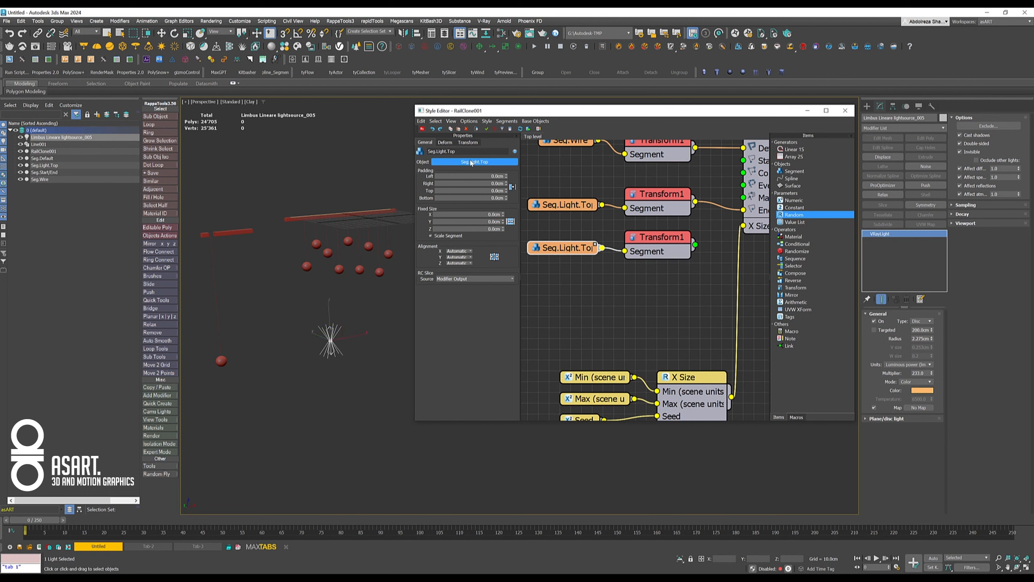
left_click(51, 137)
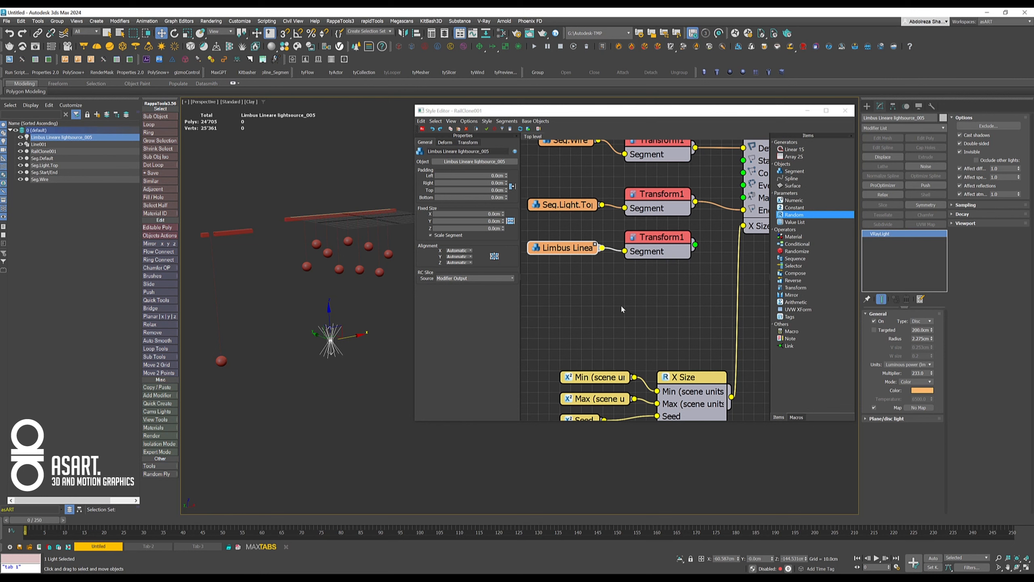
- Shift the lamp and light segments with their Transform nodes left to make room before the Linear 1S generator
scroll(605, 290, "down", 5)
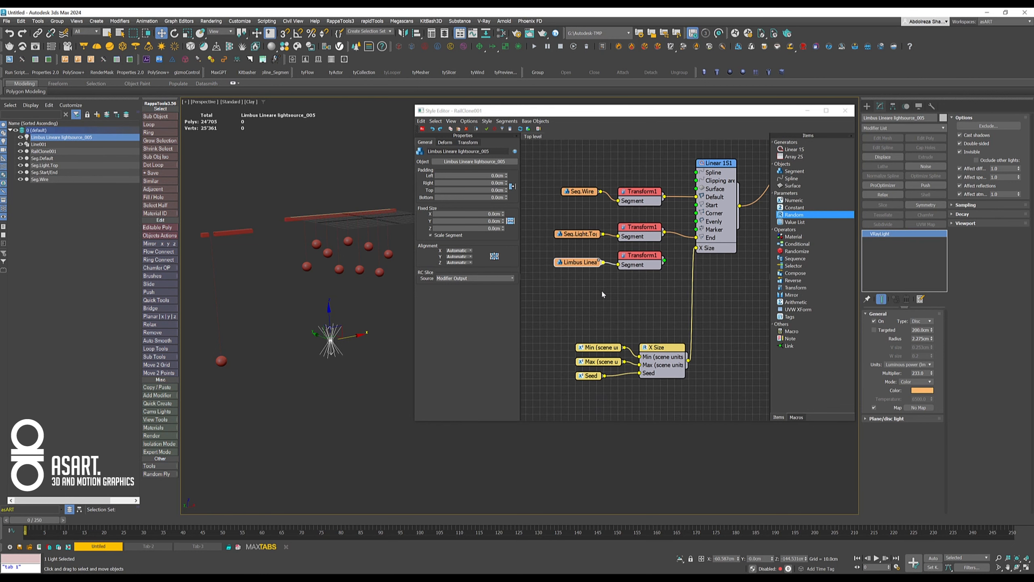
left_click_drag(575, 230, 717, 280)
left_click_drag(703, 244, 613, 243)
left_click(585, 296)
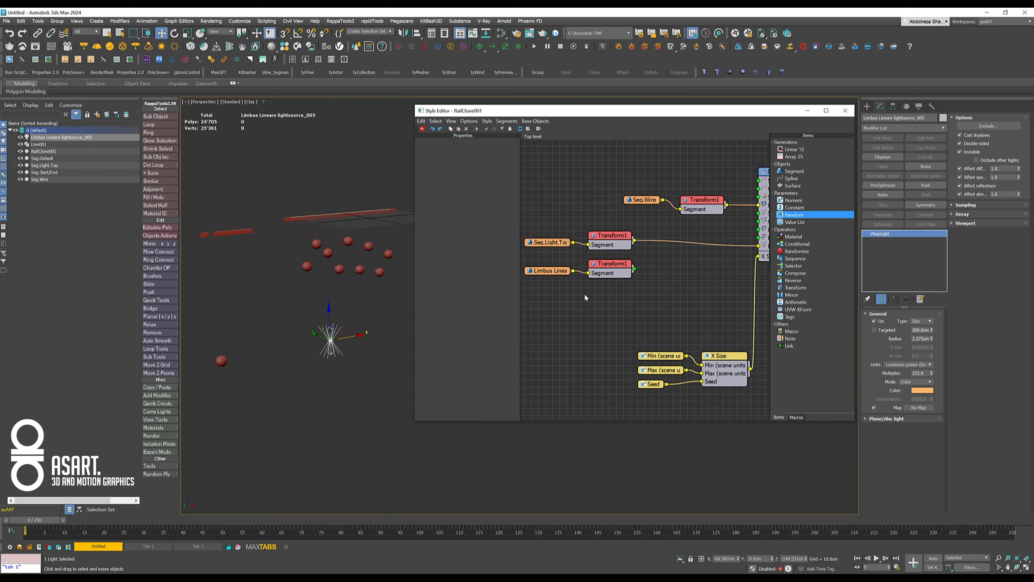
middle_click_drag(622, 298, 580, 305)
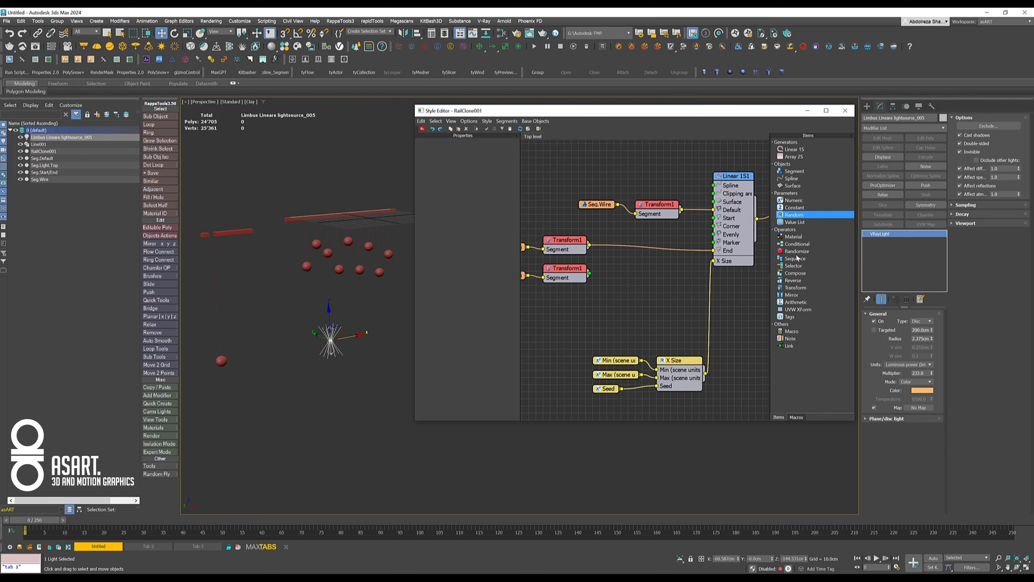
- Add a Compose operator and wire the Transform nodes of the lamp and light segments into its inputs
left_click_drag(796, 273, 667, 276)
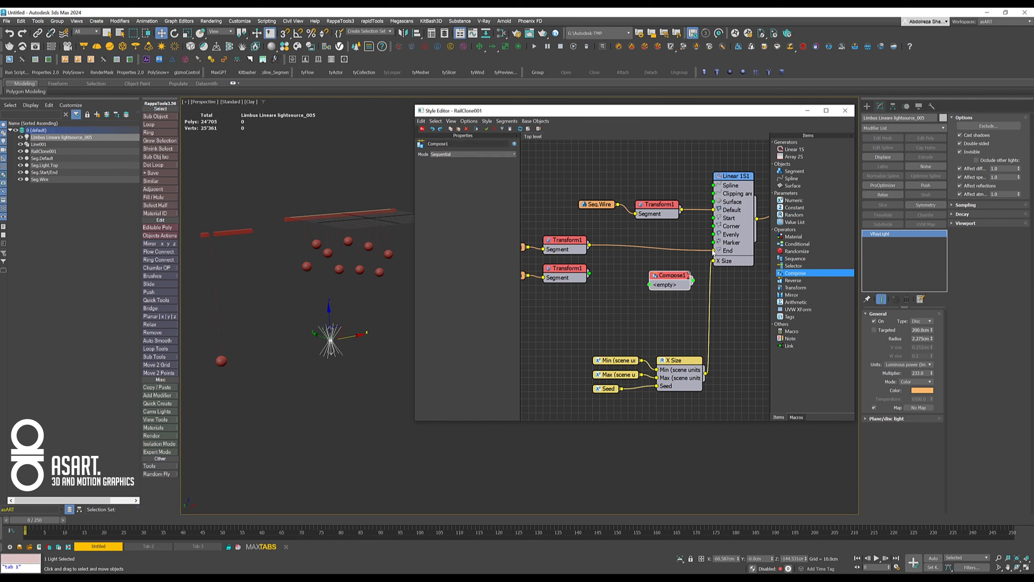
left_click_drag(714, 252, 618, 254)
left_click_drag(645, 288, 660, 257)
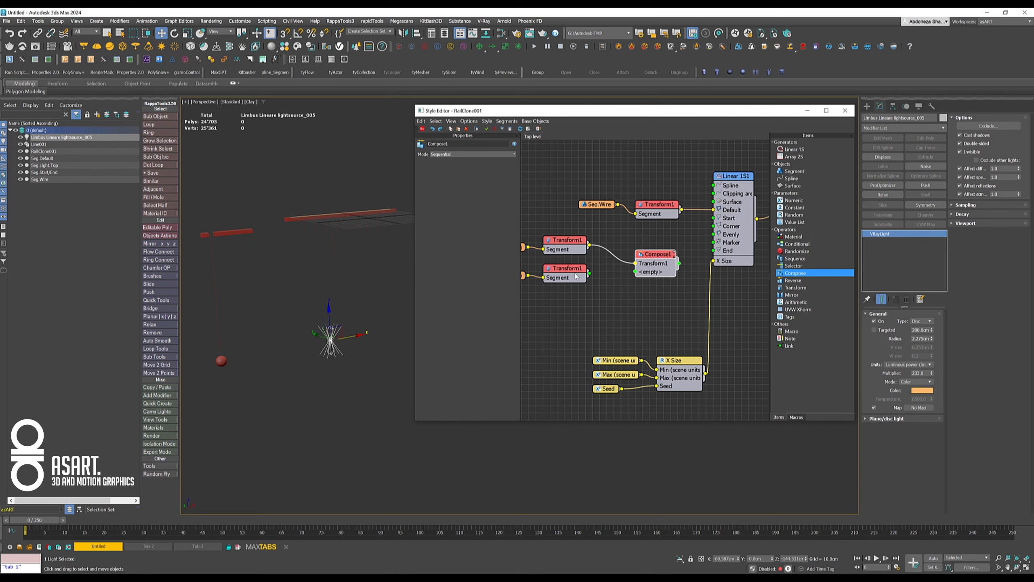
middle_click_drag(557, 301, 569, 299)
left_click(558, 300)
left_click_drag(612, 273, 659, 272)
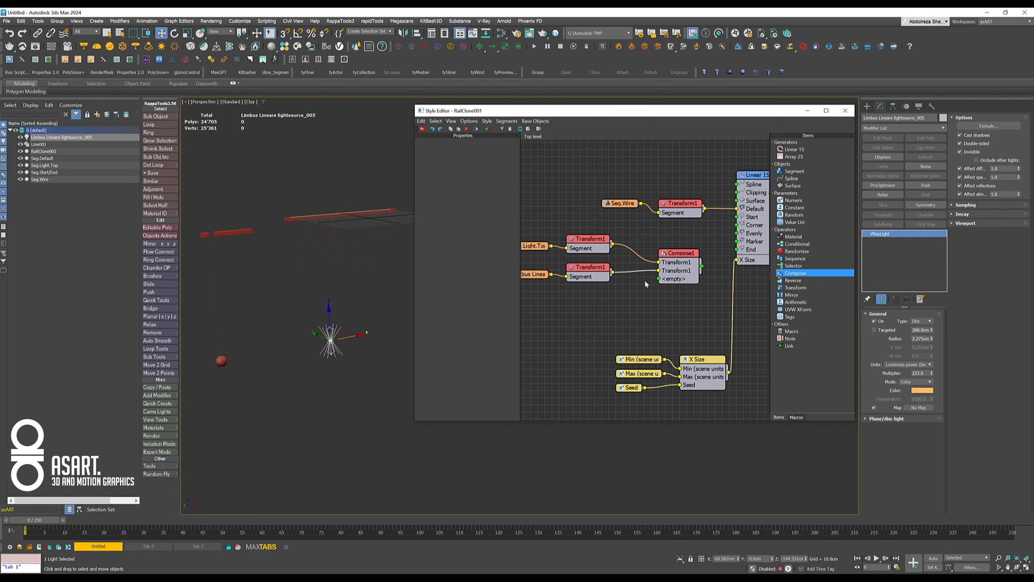
- Set the Compose operator's mode to Grouped and connect it to the End input of the Linear 1S generator
left_click(676, 258)
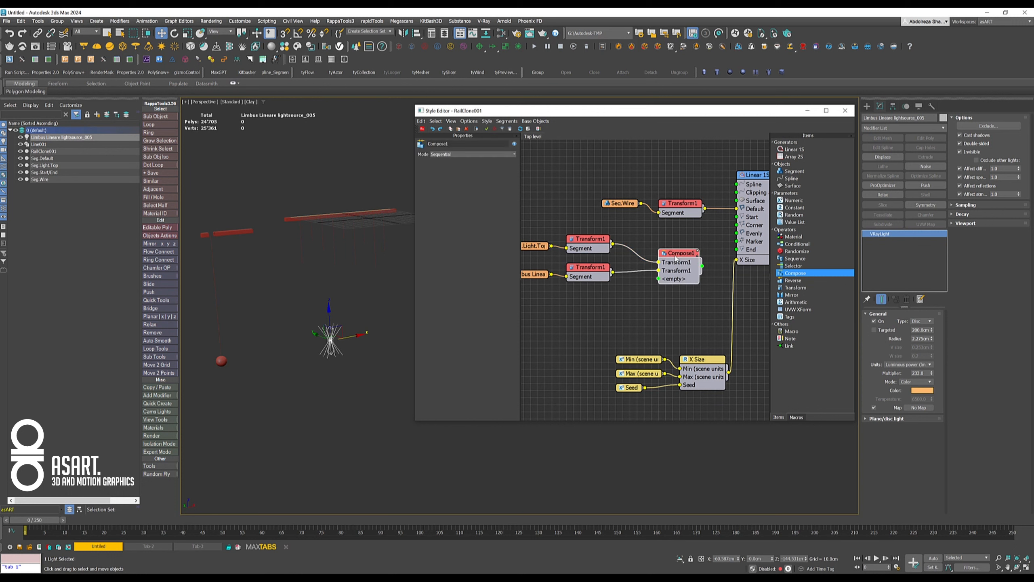
left_click(443, 155)
left_click(448, 165)
middle_click_drag(677, 297, 597, 311)
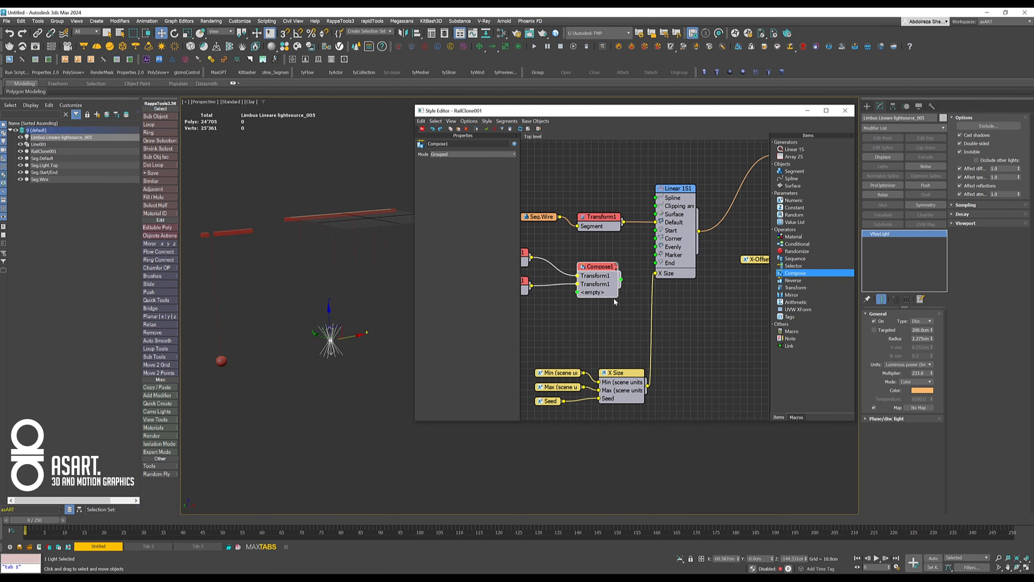
left_click_drag(621, 281, 657, 265)
scroll(312, 249, "up", 2)
scroll(320, 260, "up", 5)
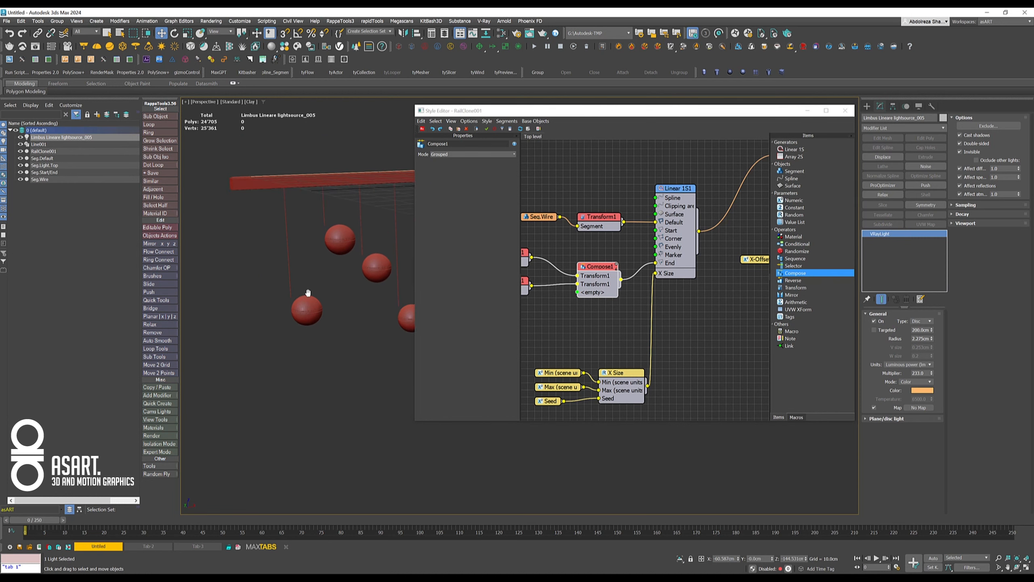
middle_click_drag(352, 298, 281, 280)
mouse_move(344, 276)
middle_mouse_down()
mouse_move(301, 274)
mouse_move(354, 275)
middle_mouse_up()
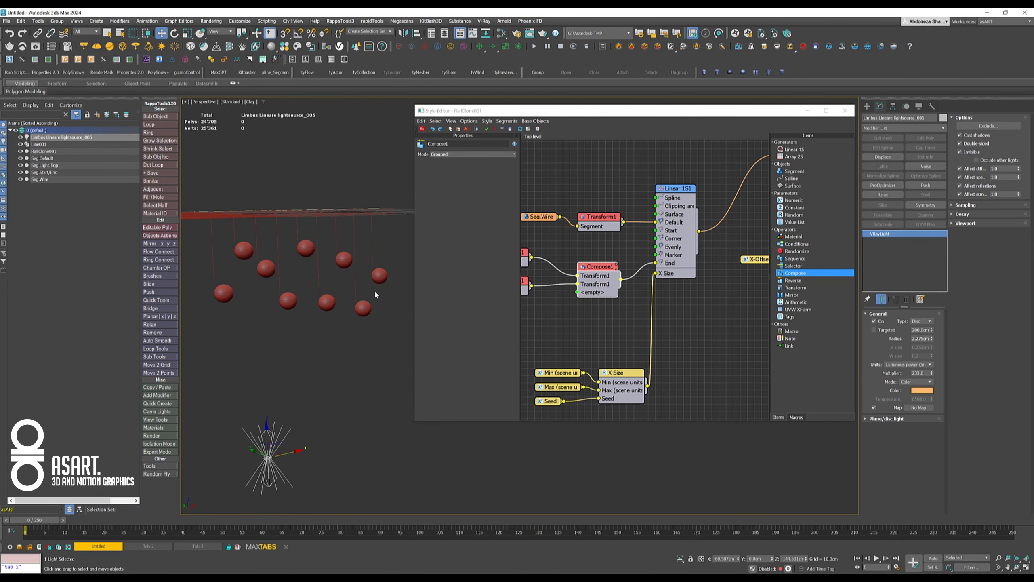
- Move the Compose node left and insert a Transform operator between it and the generator's End input
left_click_drag(600, 268, 579, 261)
middle_click_drag(566, 305, 662, 294)
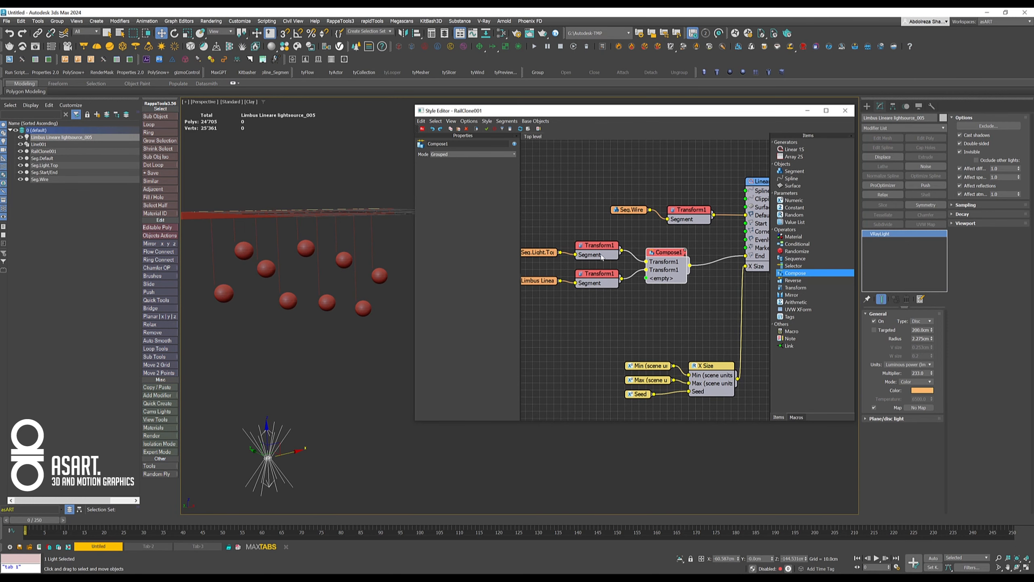
middle_click_drag(588, 301, 573, 299)
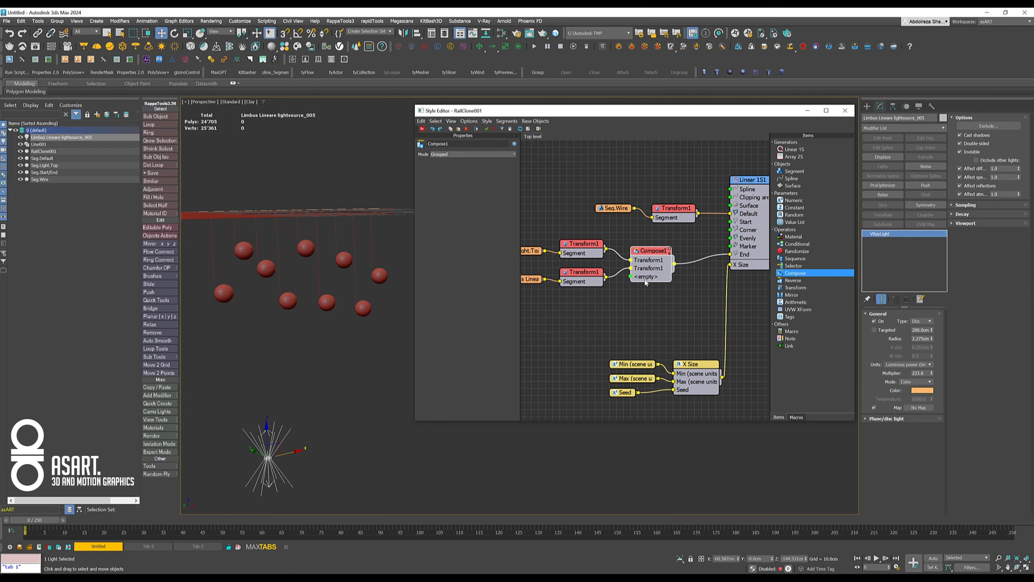
middle_click_drag(676, 301, 651, 309)
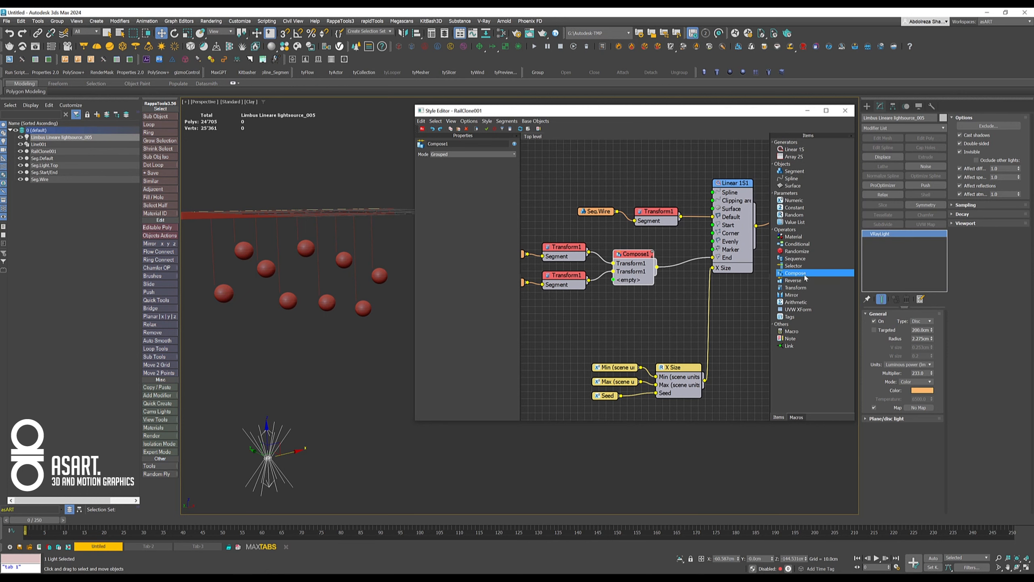
left_click(796, 287)
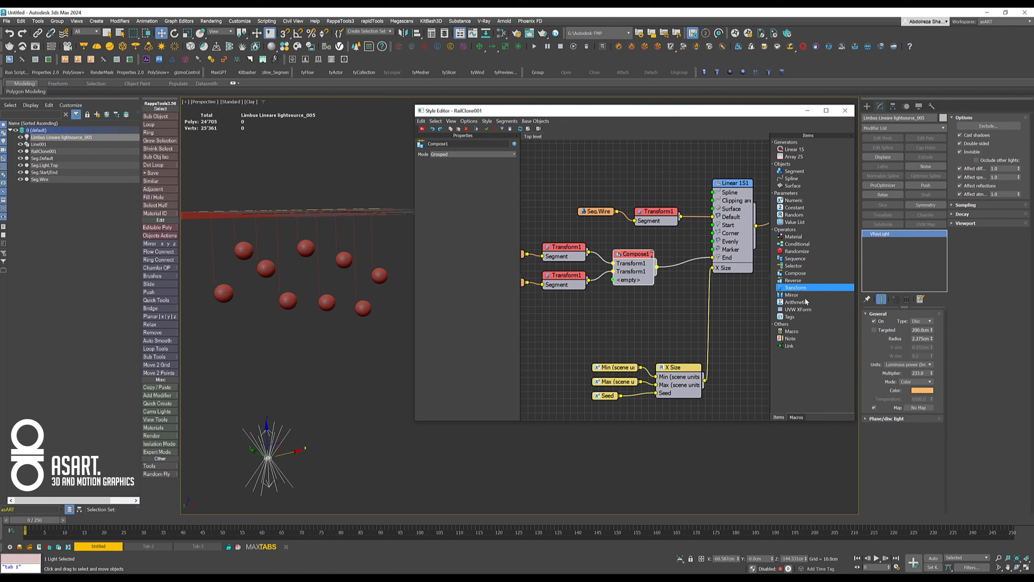
left_click_drag(795, 289, 687, 265)
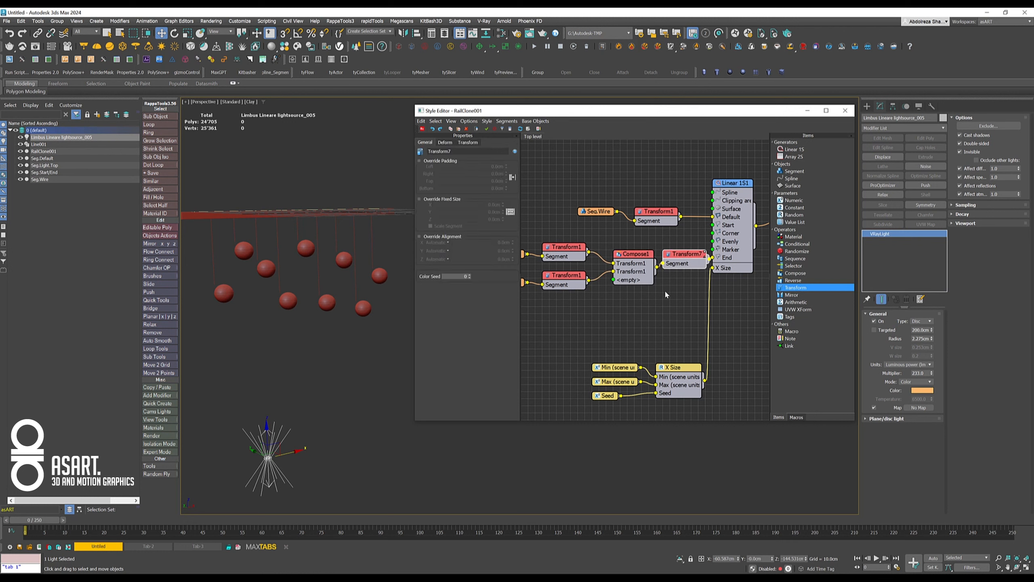
- Enable Override Alignment on the new Transform operator and set its X, Y and Z alignment to Pivot
left_click(419, 236)
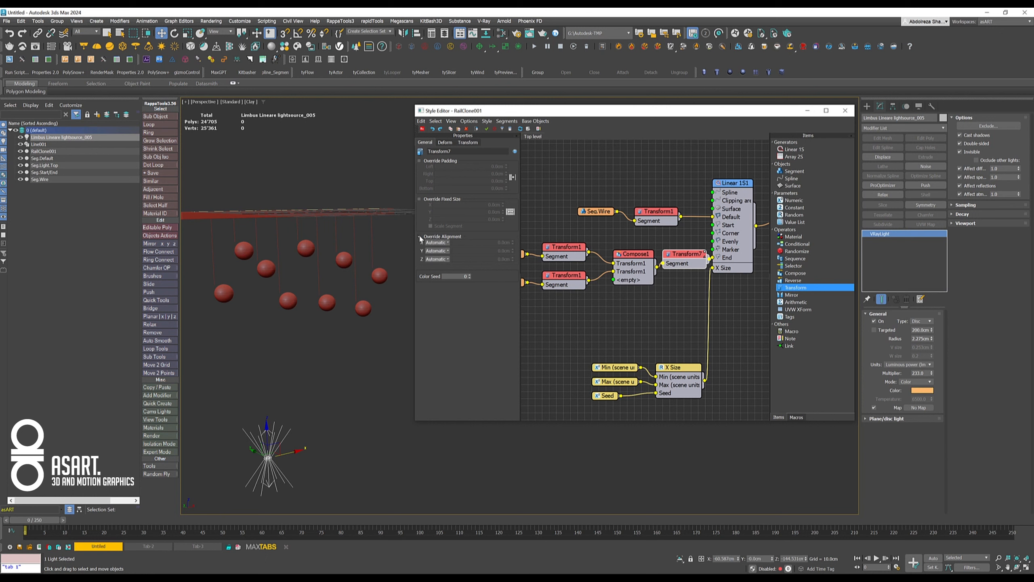
left_click(439, 246)
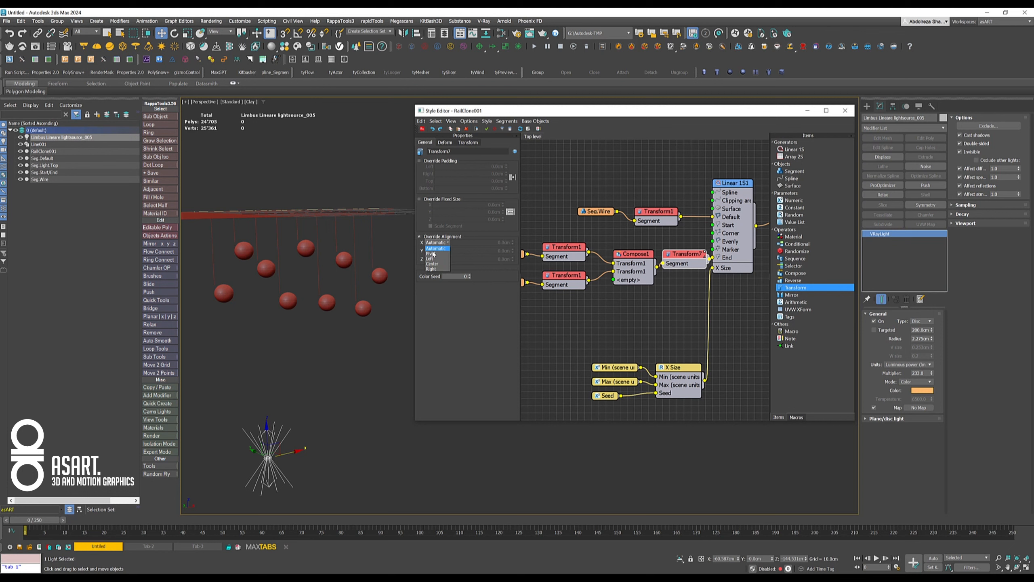
left_click(430, 254)
left_click(435, 251)
left_click(432, 262)
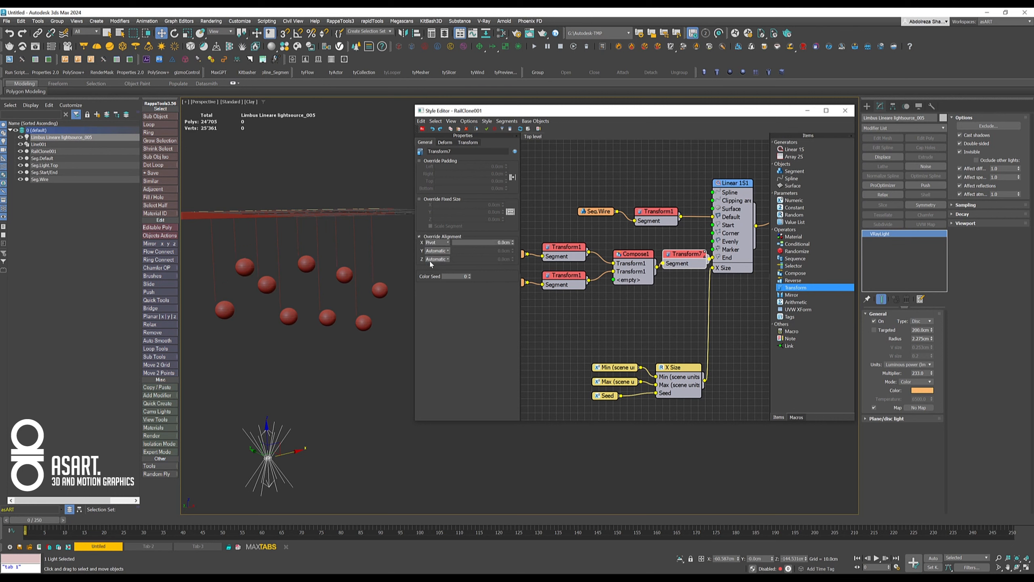
left_click(437, 259)
left_click(431, 270)
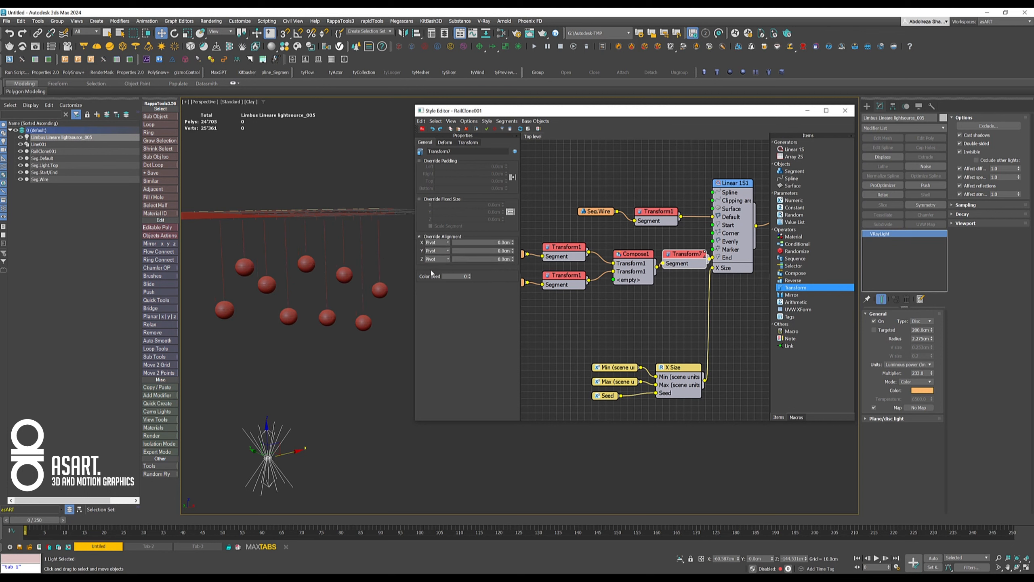
- Move the Linear 1S generator slightly right in the node graph to space it from the new Transform node
middle_click_drag(307, 319, 293, 291, "alt")
scroll(324, 314, "down", 3)
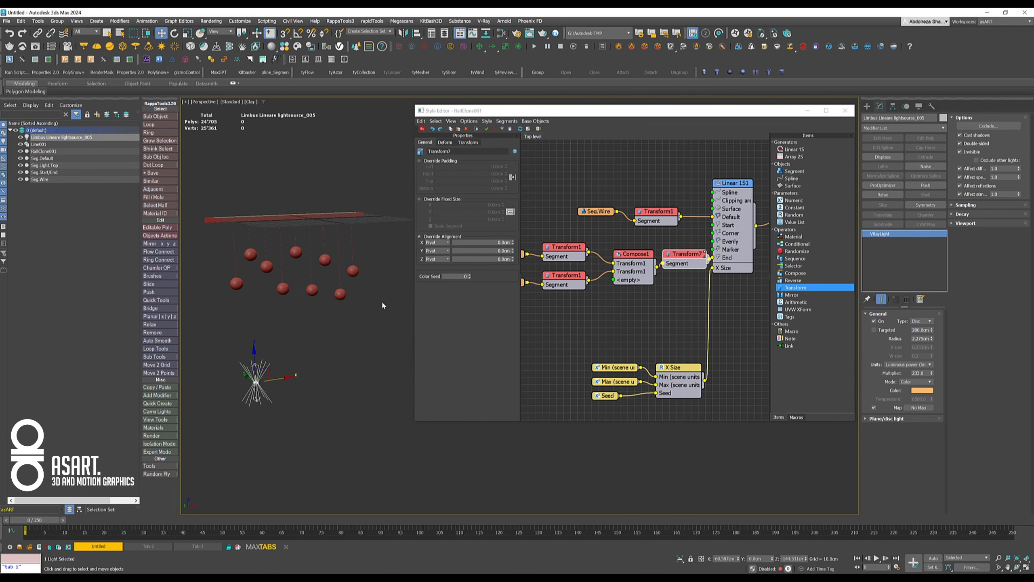
middle_click_drag(592, 313, 542, 312)
scroll(619, 316, "down", 1)
scroll(602, 313, "down", 1)
middle_click_drag(608, 290, 601, 309)
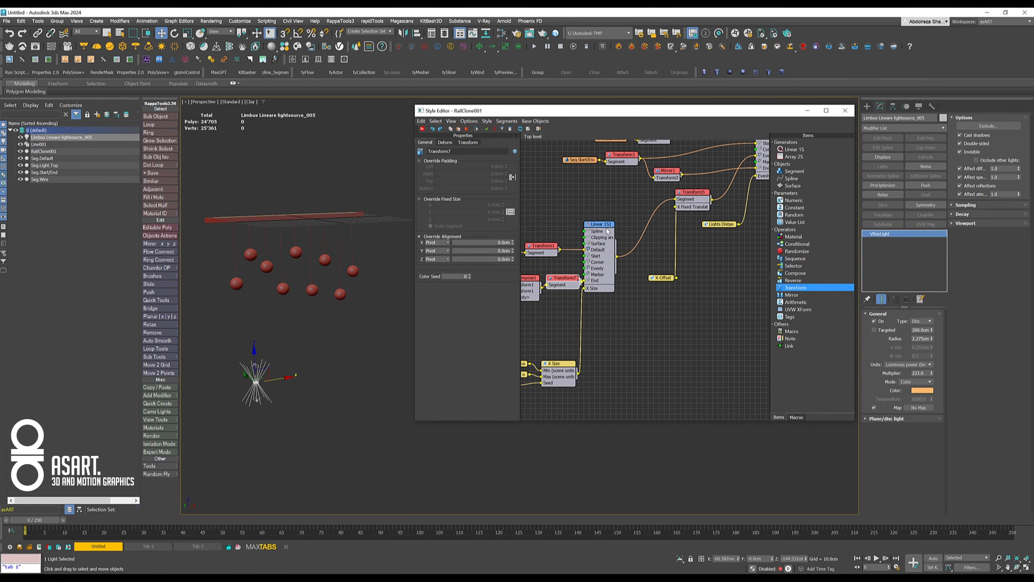
left_click_drag(605, 233, 631, 243)
- Examine the light's position inside a lamp sphere in the front wireframe view
middle_click_drag(295, 336, 337, 337)
key("f")
scroll(304, 300, "up", 3)
scroll(299, 280, "up", 5)
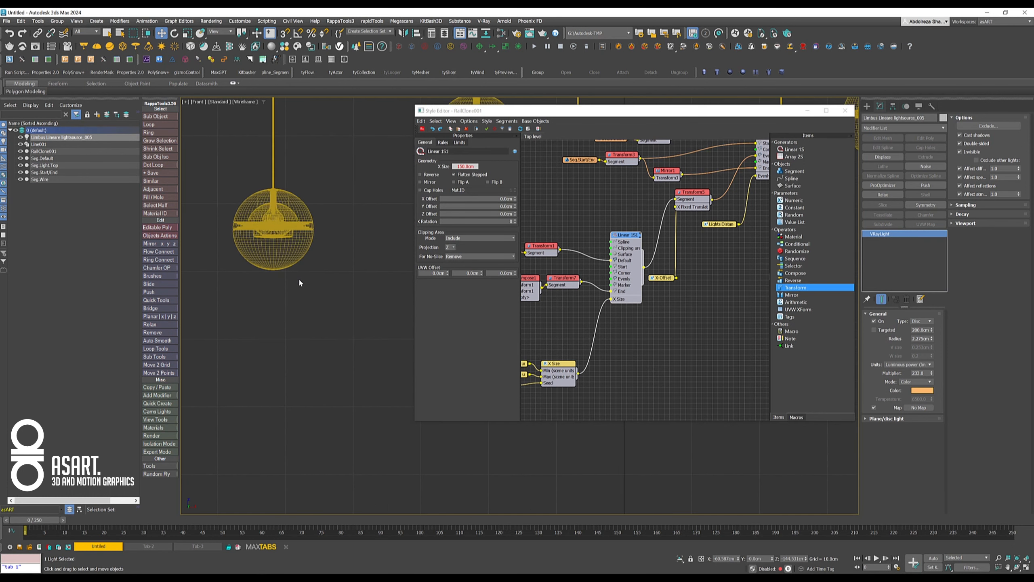
middle_click_drag(285, 222, 324, 407)
scroll(284, 336, "up", 6)
scroll(282, 334, "down", 3)
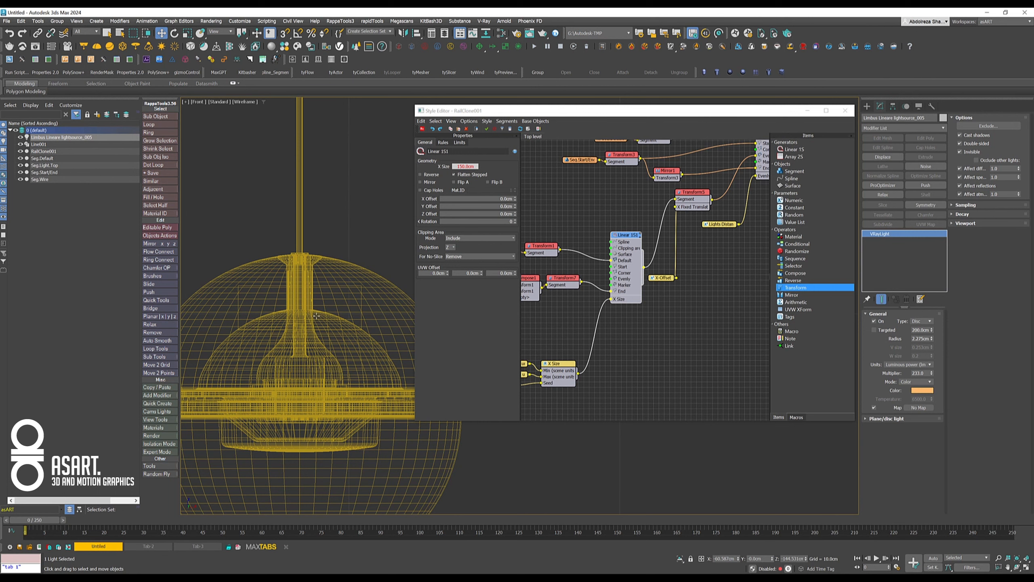
scroll(317, 317, "down", 8)
middle_click_drag(328, 285, 329, 287)
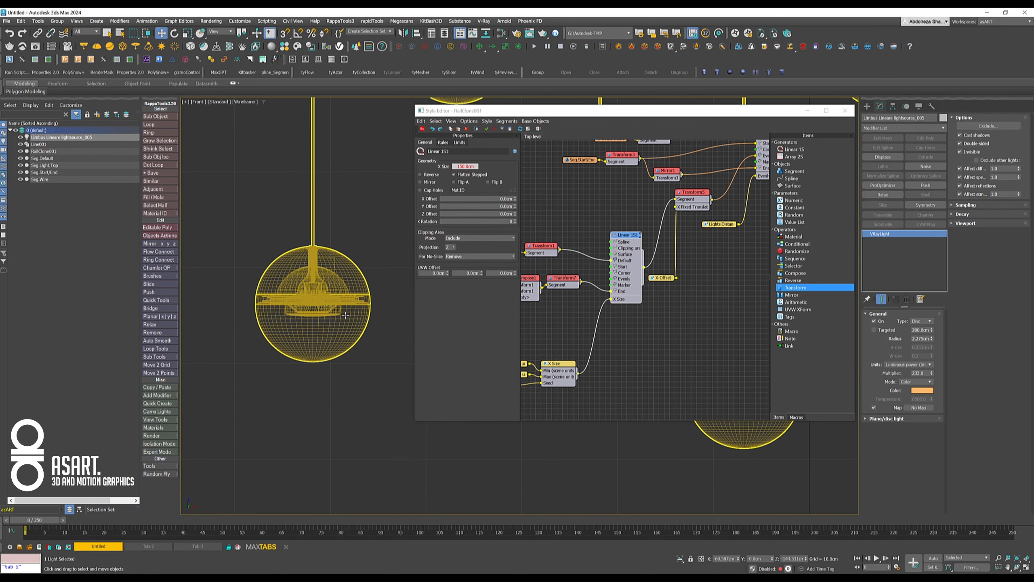
- Set the fixed X translation of the light segment's Transform node to about 7.01 cm and check its position in the lamp
middle_click_drag(583, 312, 647, 302)
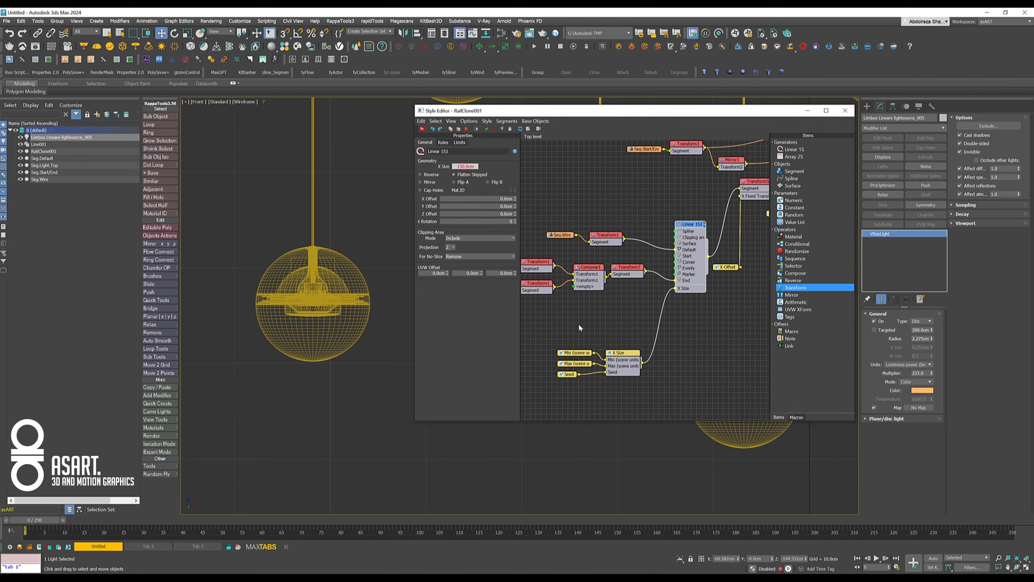
middle_click_drag(580, 328, 640, 326)
left_click(595, 288)
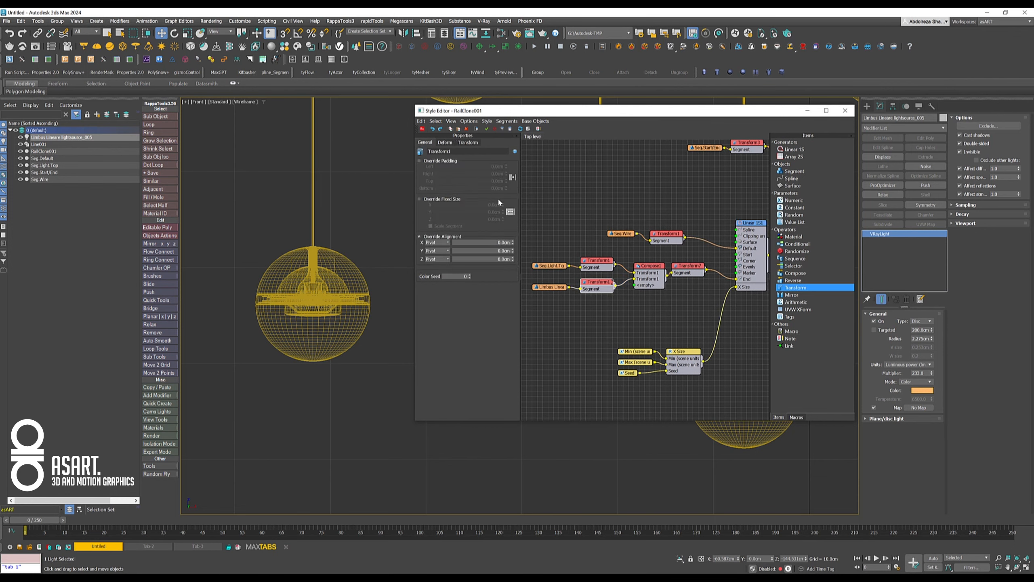
left_click(469, 142)
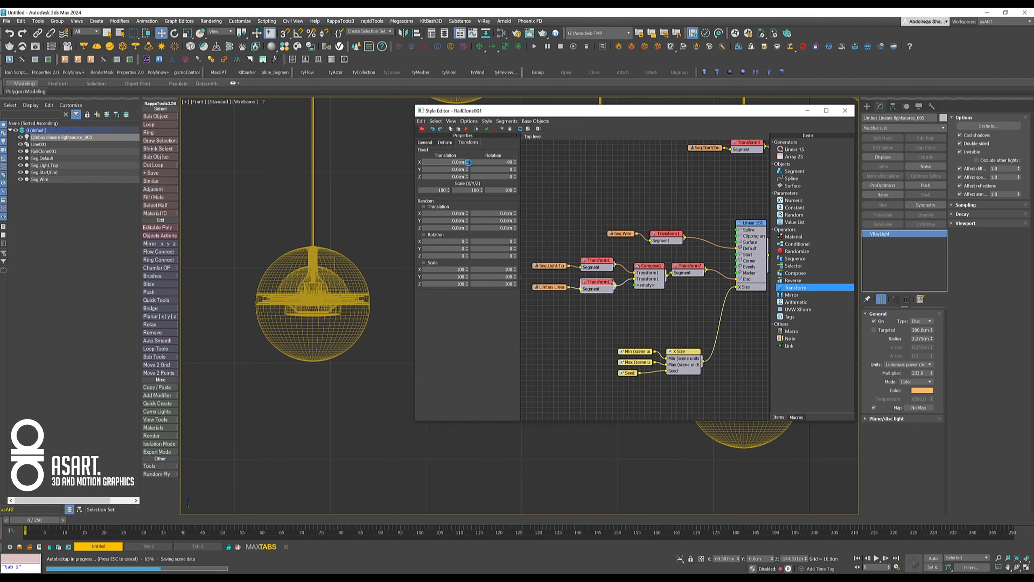
left_click_drag(468, 164, 464, 111)
mouse_move(461, 70)
left_mouse_down()
mouse_move(462, 51)
mouse_move(461, 63)
left_mouse_up()
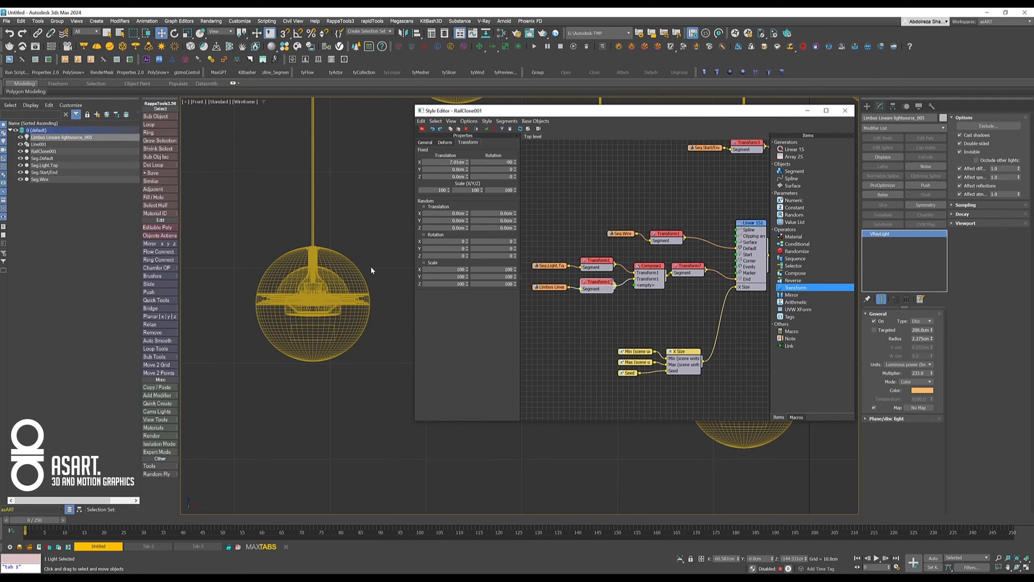
scroll(301, 335, "up", 5)
scroll(297, 327, "down", 2)
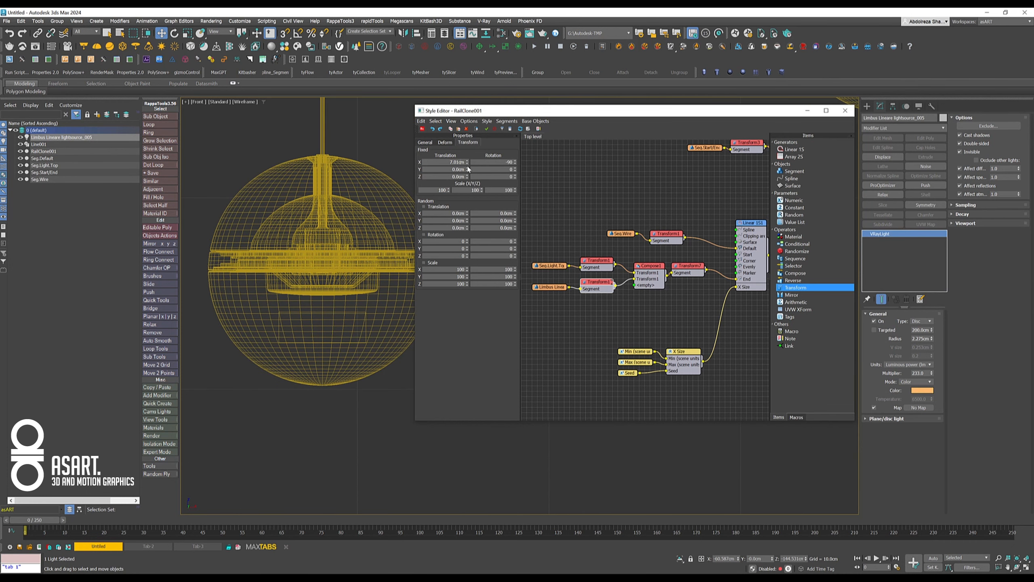
- Try a fixed X translation of about 6.1 cm for the light segment's Transform node and check the light inside the lamps
mouse_move(468, 164)
left_mouse_down()
mouse_move(463, 154)
mouse_move(465, 172)
left_mouse_up()
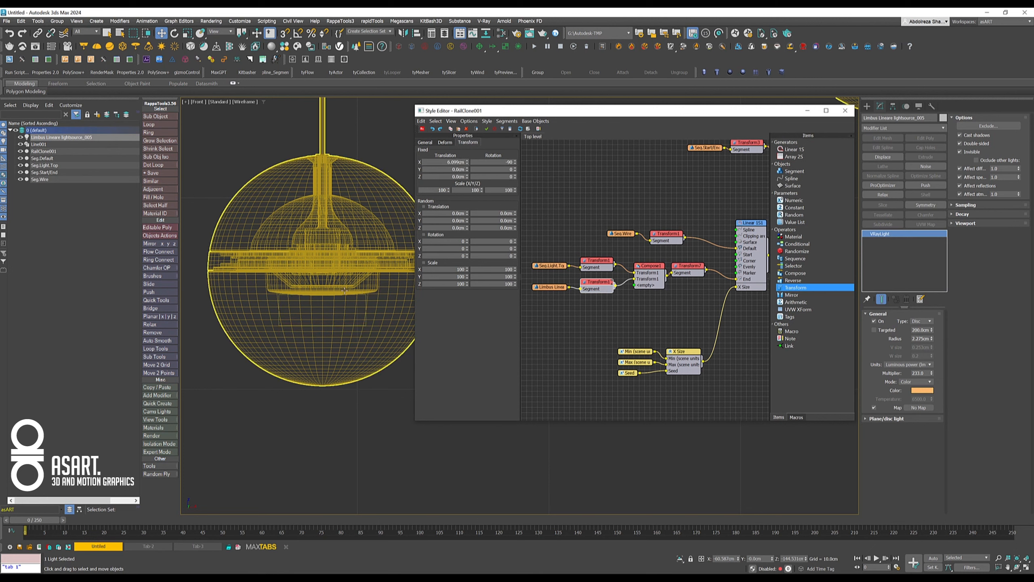
scroll(312, 314, "down", 2)
scroll(312, 314, "down", 3)
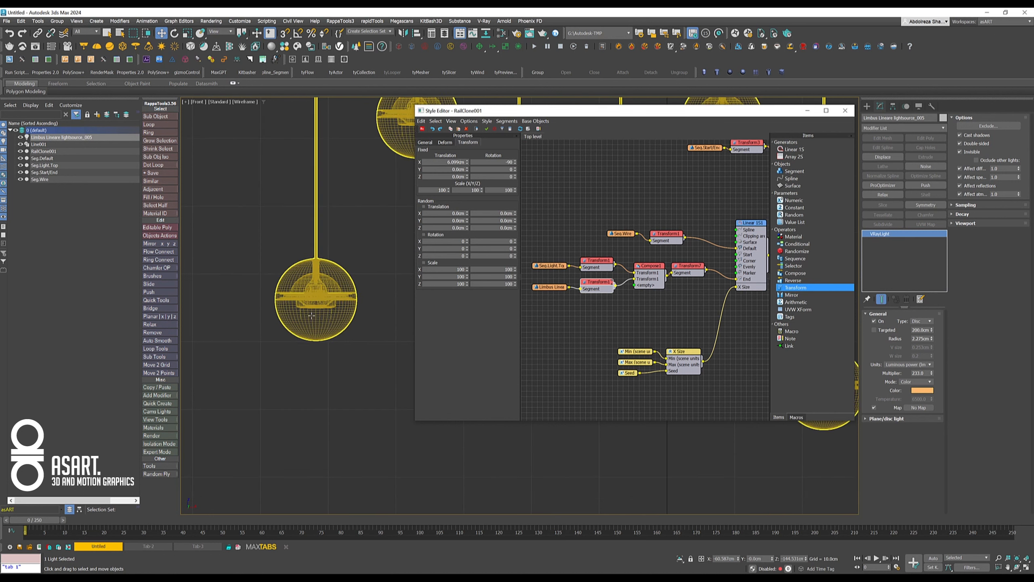
scroll(322, 315, "down", 3)
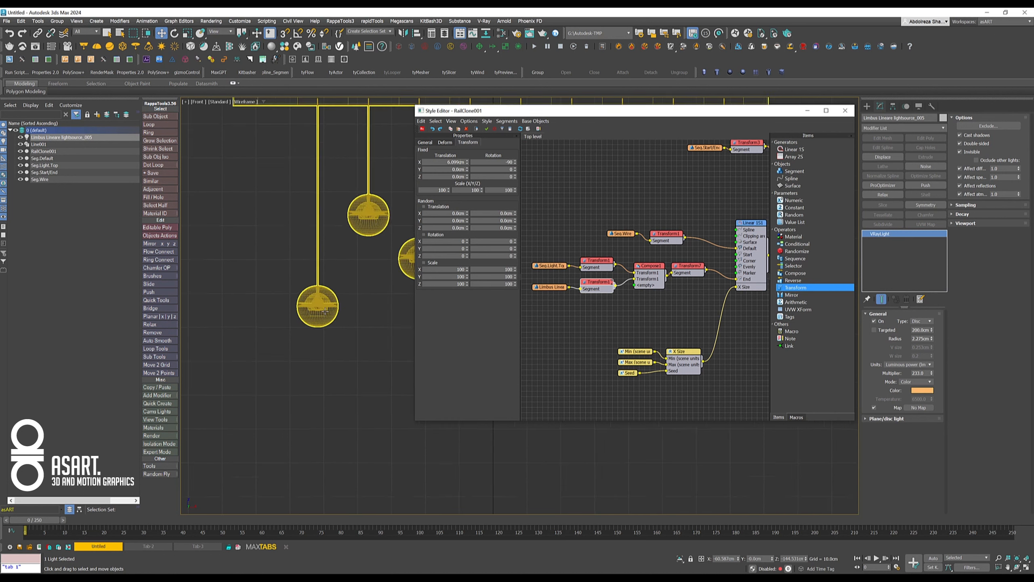
middle_click_drag(335, 275, 302, 240)
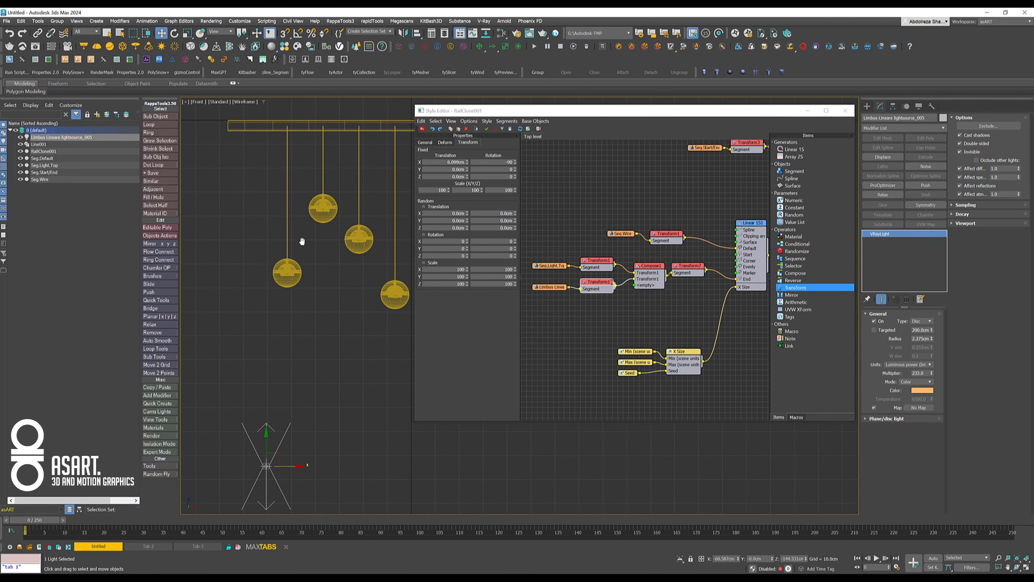
- Set the light Transform node's fixed X translation to 0 and export its fixed X translation as an input parameter
double_click(442, 163)
type("0")
key("Return")
right_click(598, 292)
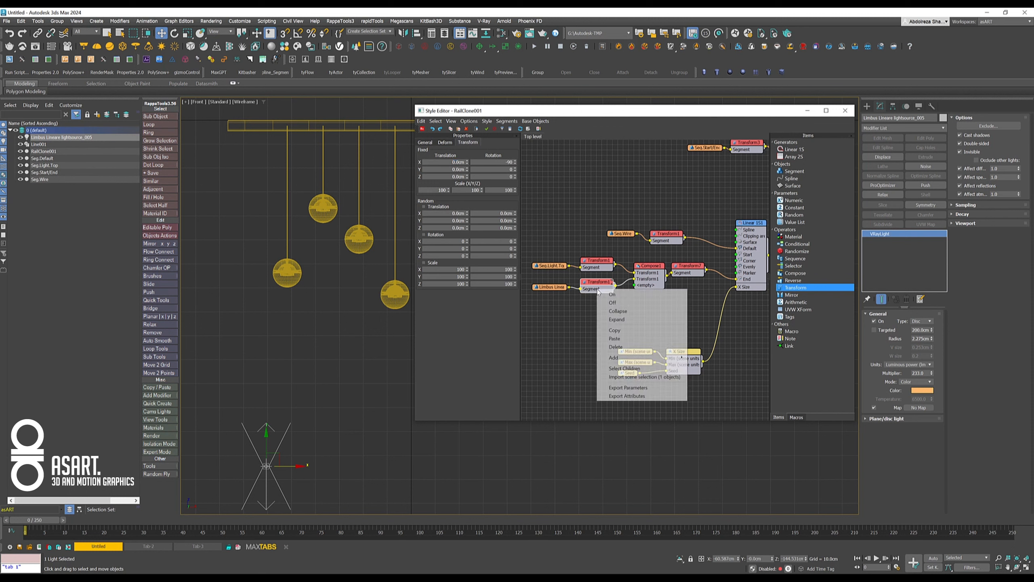
left_click(621, 387)
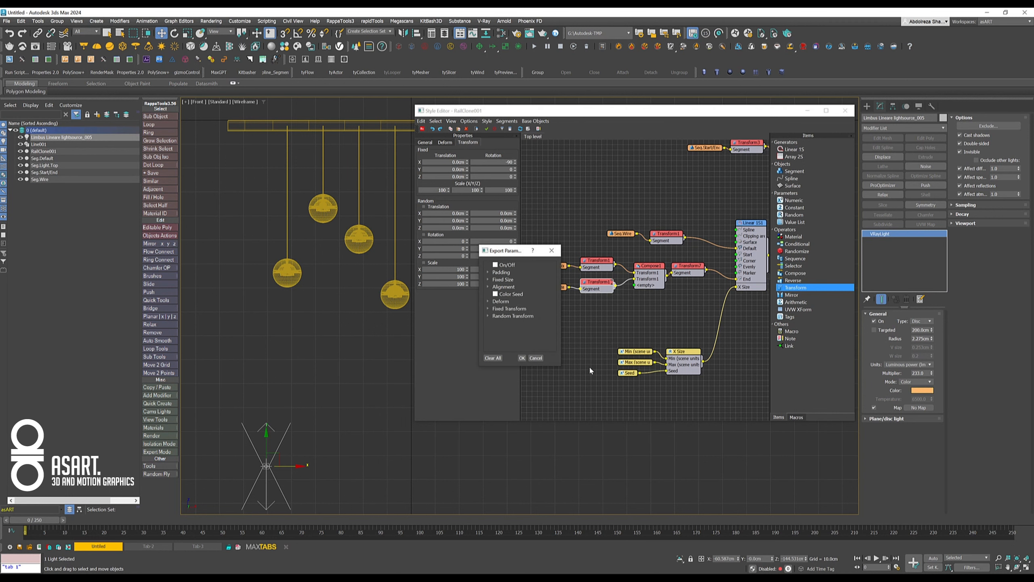
left_click(489, 310)
left_click(496, 316)
left_click(522, 357)
- Wire a new Numeric parameter into the Transform node's X Fixed Translation input and set its type to Scene Units
left_click_drag(581, 297, 545, 322)
mouse_move(570, 329)
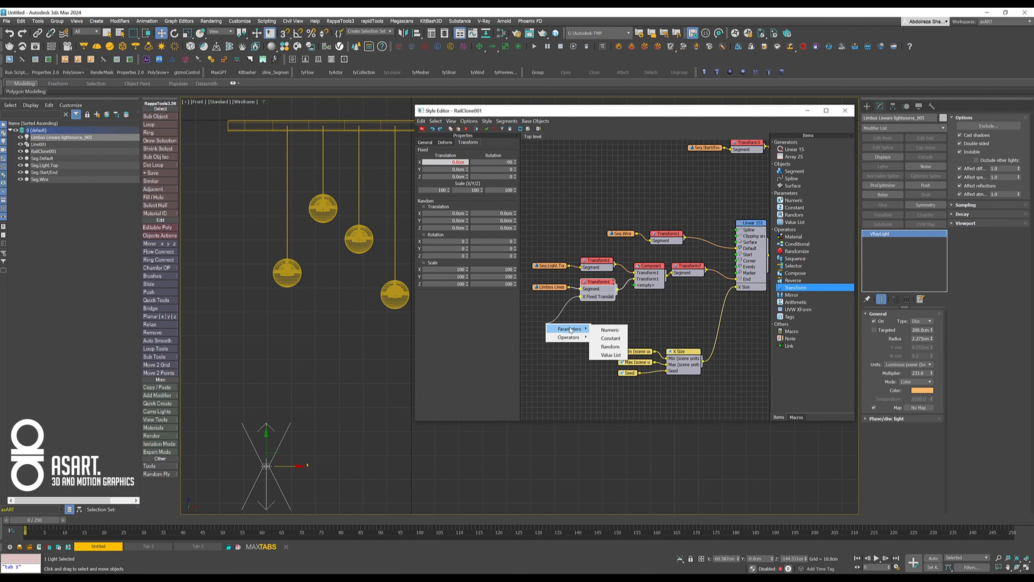
left_click(621, 331)
left_click_drag(539, 328, 555, 329)
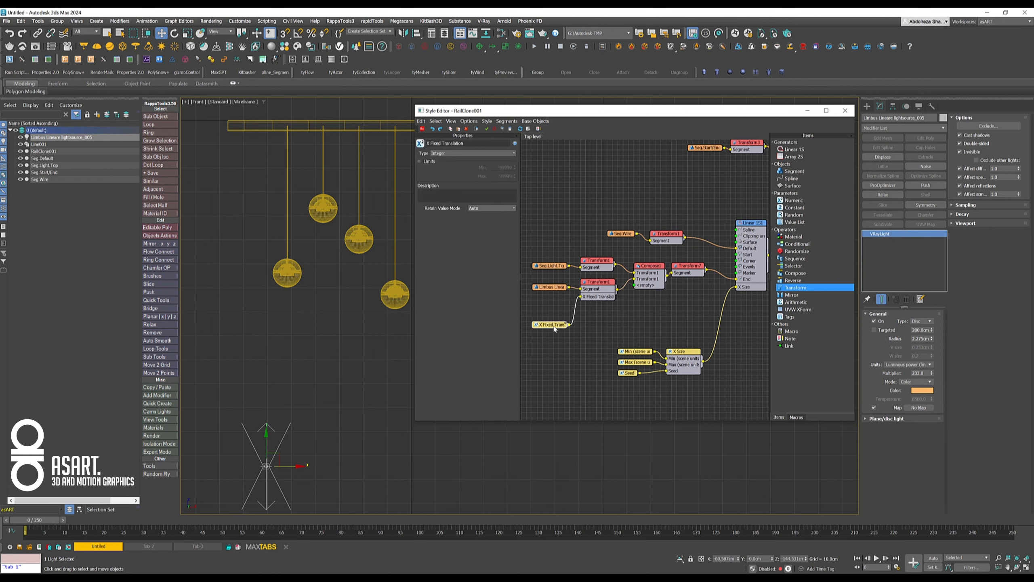
left_click(456, 153)
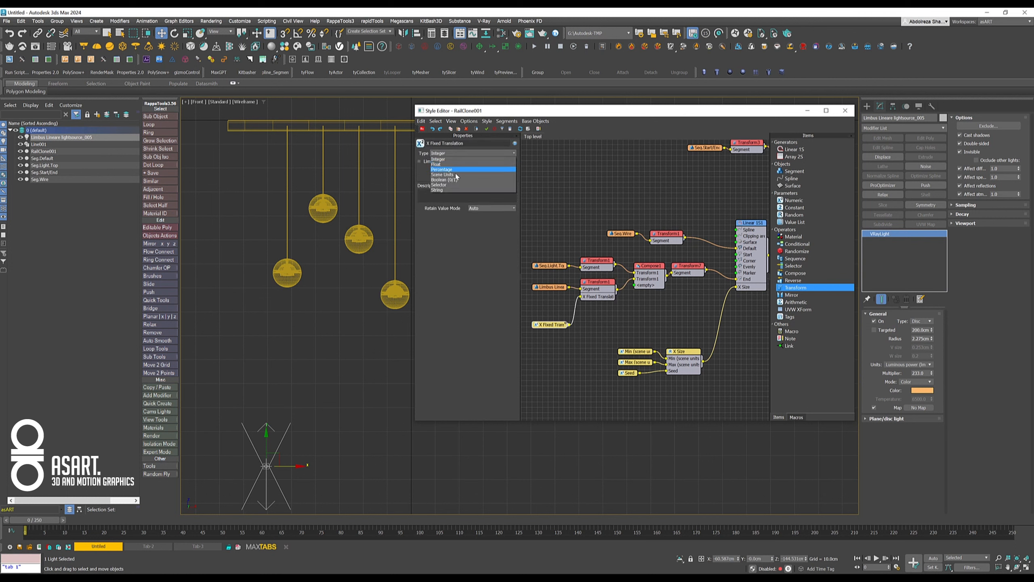
left_click(444, 174)
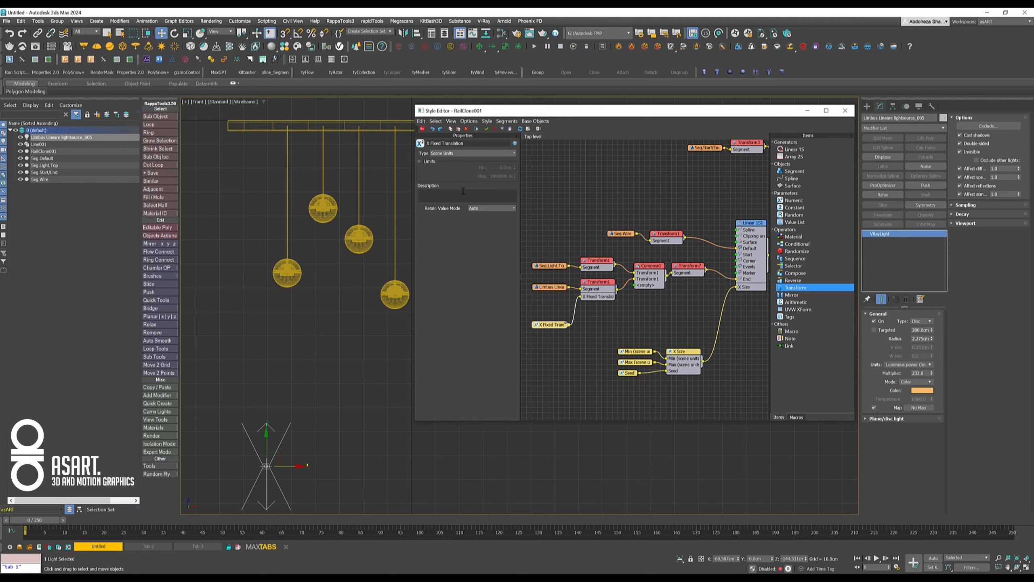
- Move the new numeric node slightly up in the graph and rename it Light.Source.Pos
left_click_drag(549, 322, 549, 318)
left_click_drag(465, 143, 398, 140)
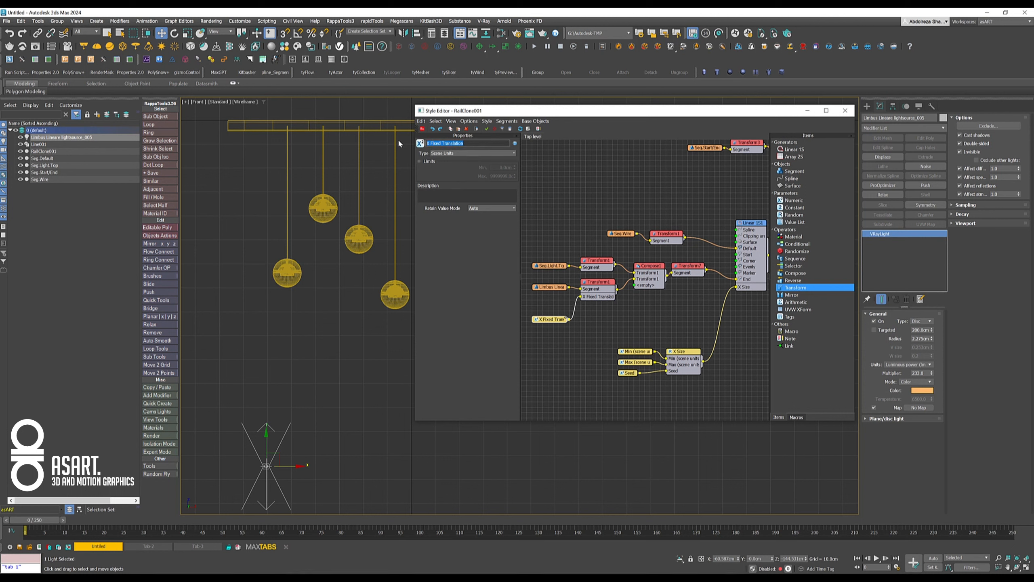
type("Light.Source.Pos")
- Set the RailClone object's Light.Source.Pos parameter to about 6.3 cm and close the Style Editor
left_click(332, 131)
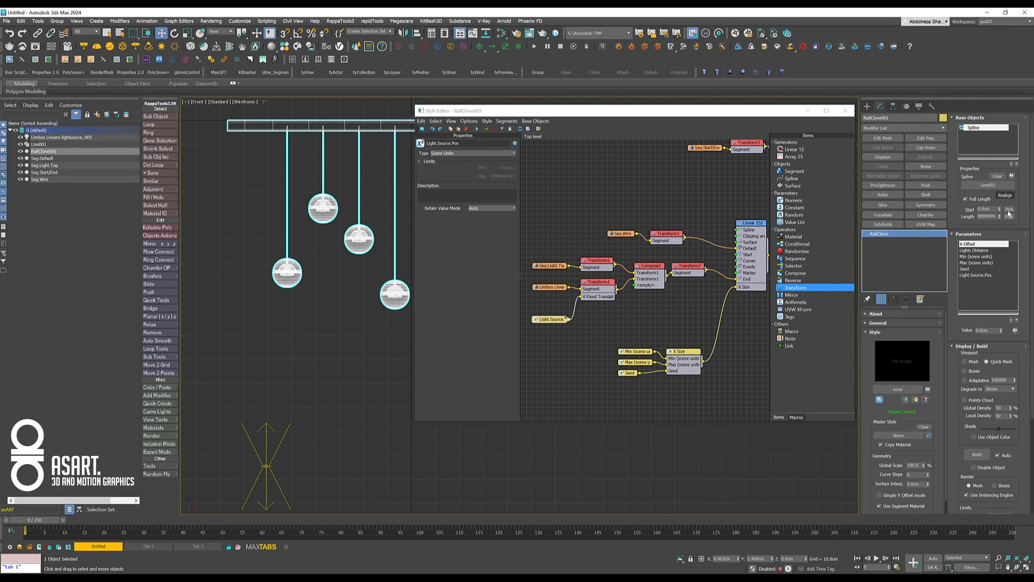
left_click(976, 275)
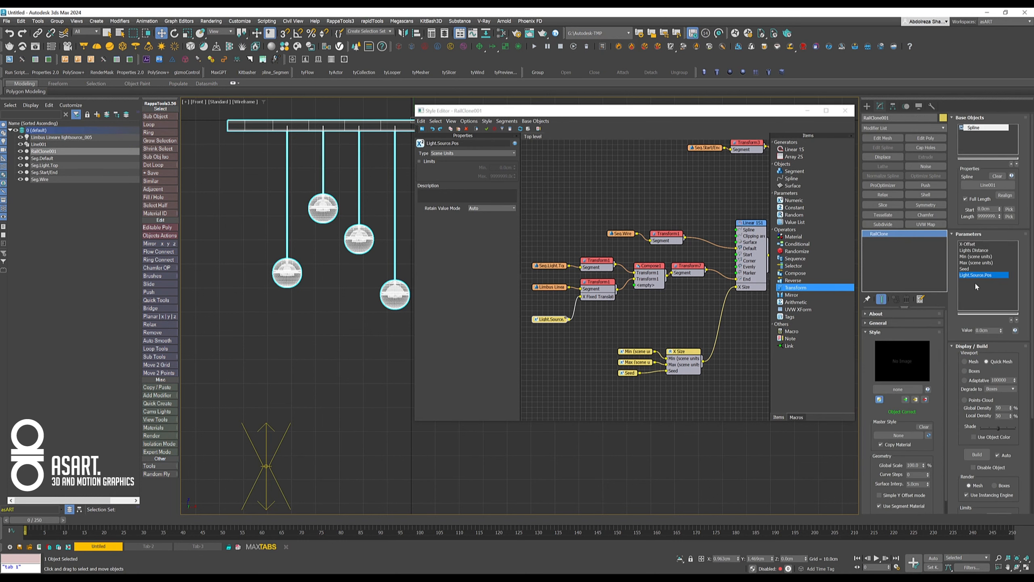
left_click_drag(1000, 331, 1002, 305)
mouse_move(999, 157)
left_mouse_down()
mouse_move(993, 100)
mouse_move(994, 155)
left_mouse_up()
left_click(845, 110)
- In the perspective view, move the source segments and the VRay light into a new layer named Segments and hide that layer
middle_click_drag(644, 303, 706, 328)
key("p")
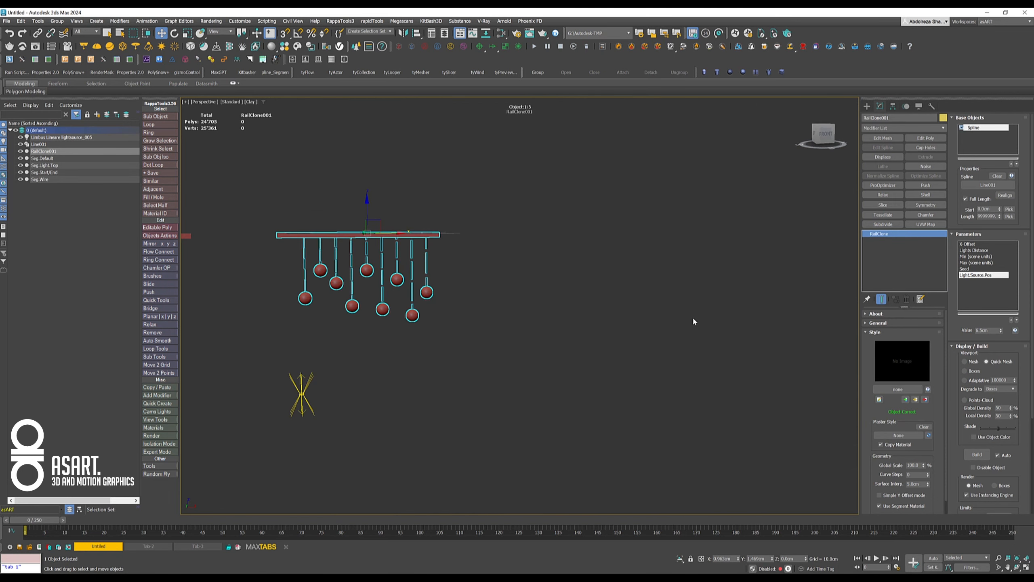
middle_click_drag(496, 317, 589, 342)
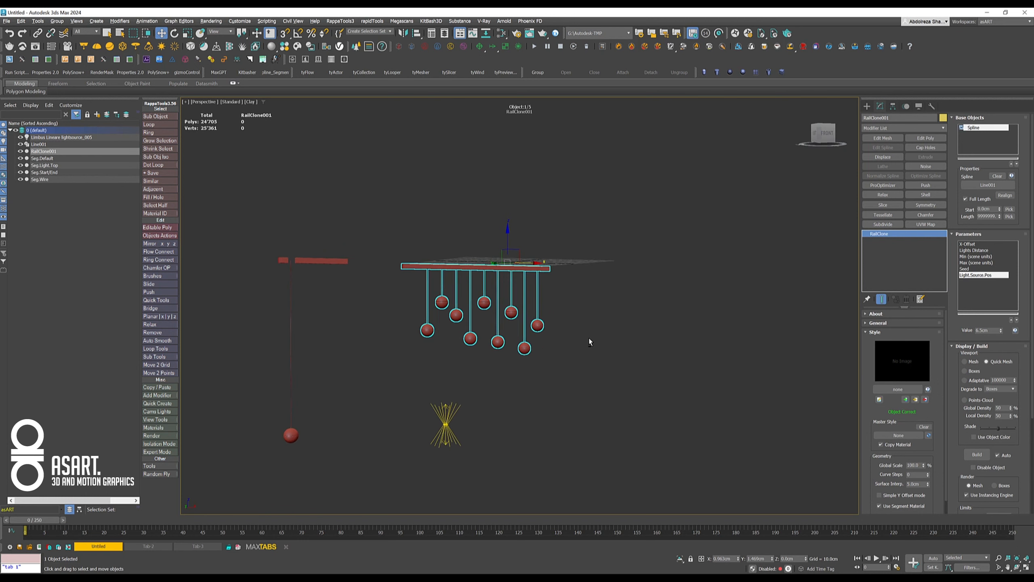
left_click_drag(220, 224, 365, 455)
left_click(97, 114)
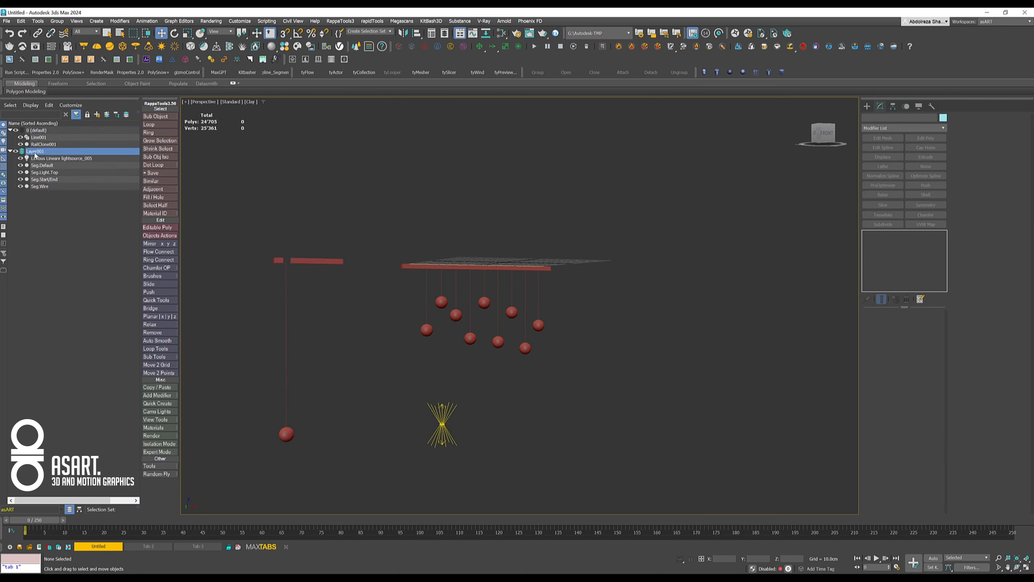
left_click(36, 151)
type("Segments")
key("Return")
left_click(16, 151)
left_click(10, 151)
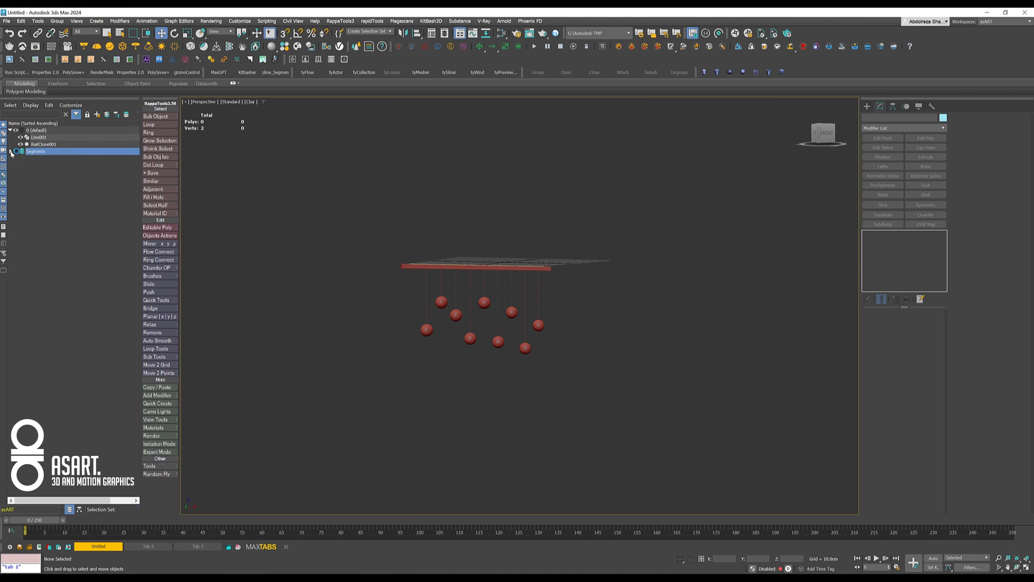
- Raise the lamp's base spline Line001 and set its Z position to 230 cm
middle_click_drag(572, 370, 530, 372, "alt")
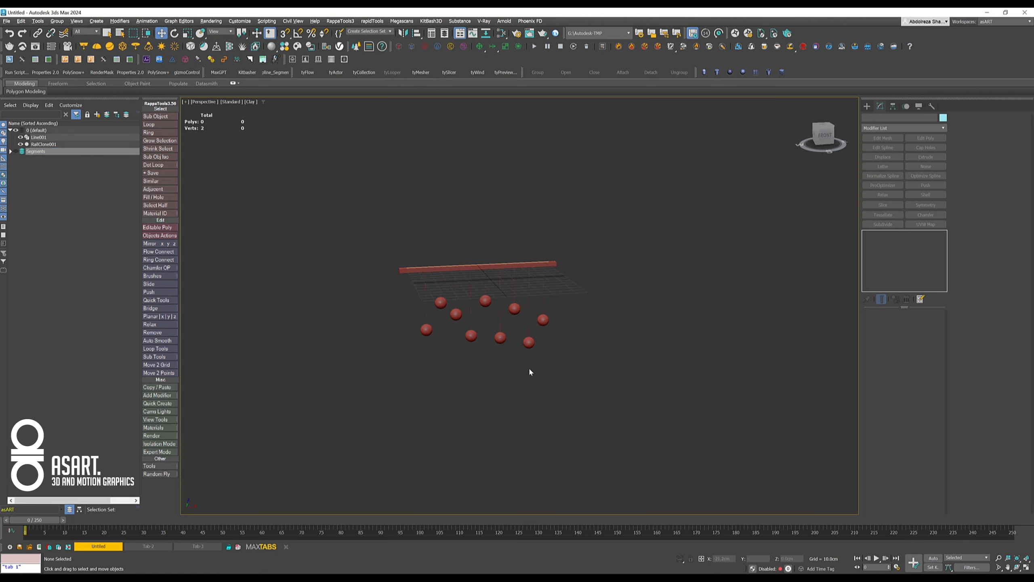
left_click(38, 139)
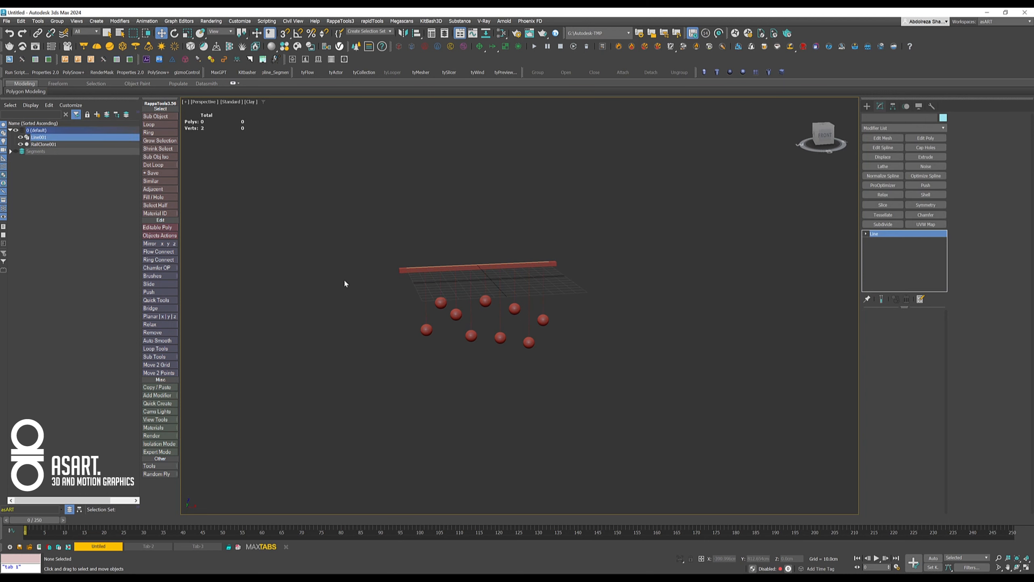
middle_click_drag(353, 289, 497, 306, "alt")
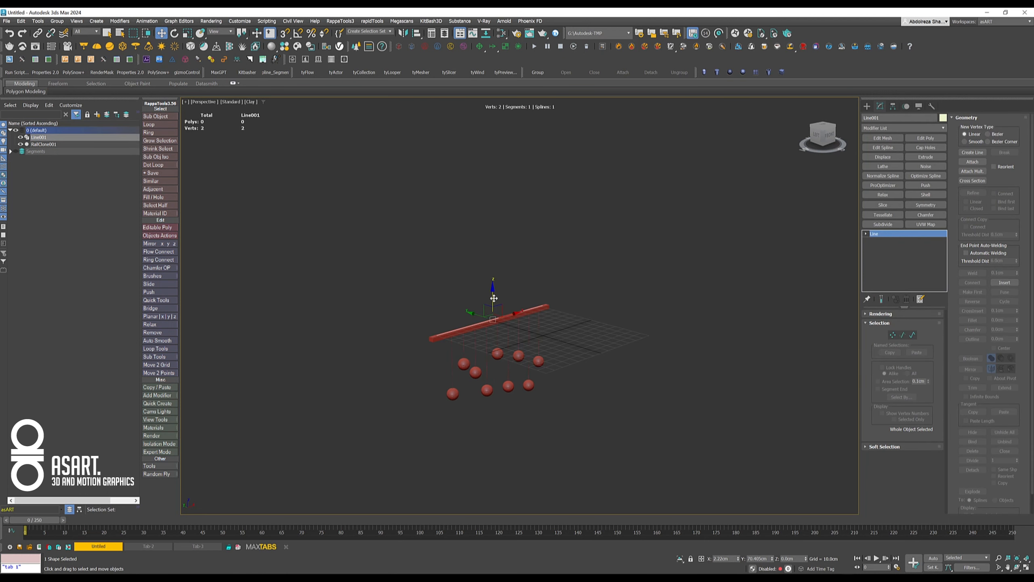
left_click_drag(498, 305, 471, 134)
middle_click_drag(538, 254, 476, 297, "alt")
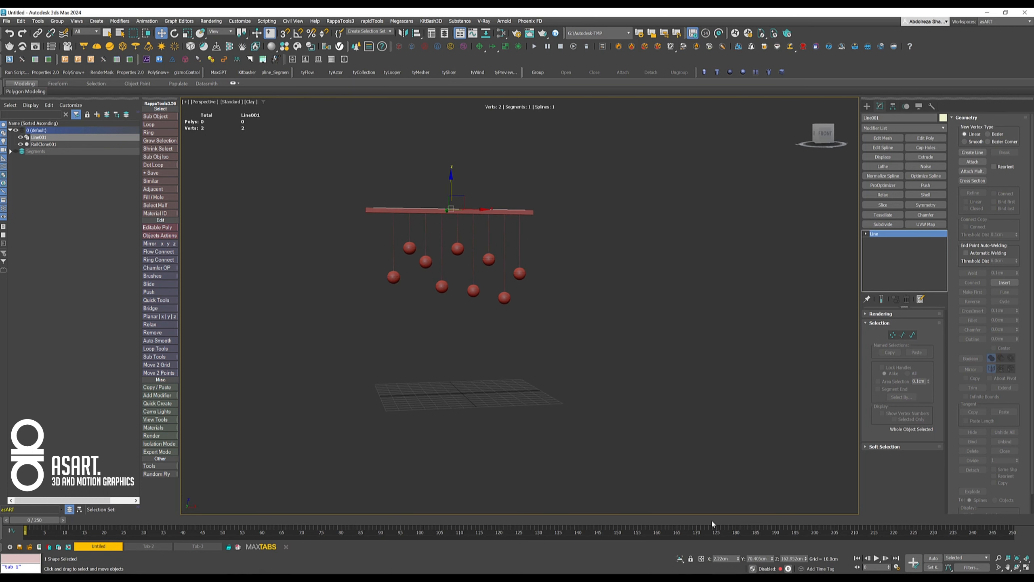
double_click(791, 560)
type("230")
key("Return")
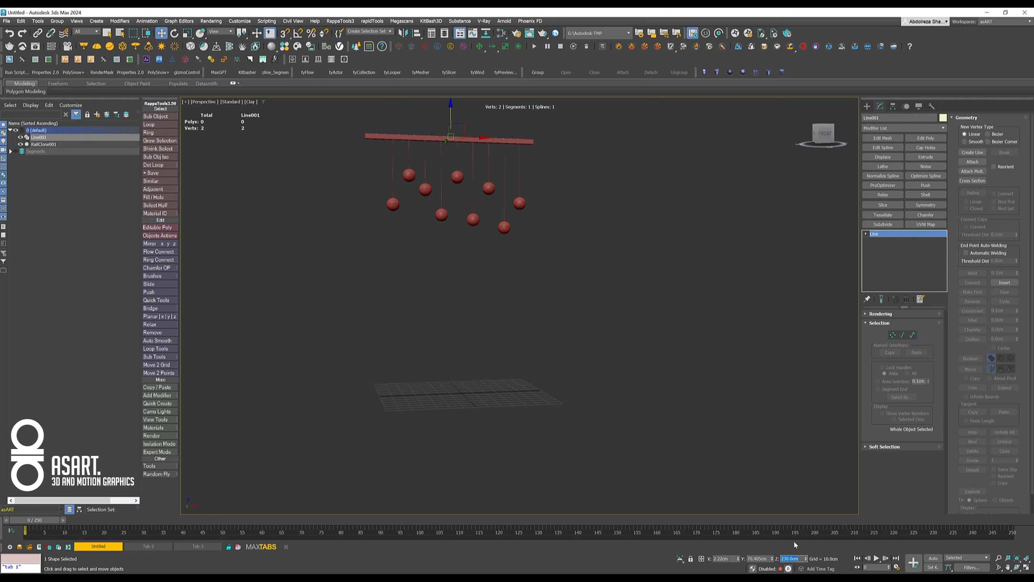
- Create a tall, thin box about 303 cm wide as a wall behind the lamp and reset its X position to zero
middle_click_drag(548, 356, 547, 420)
middle_click_drag(548, 391, 550, 405, "alt")
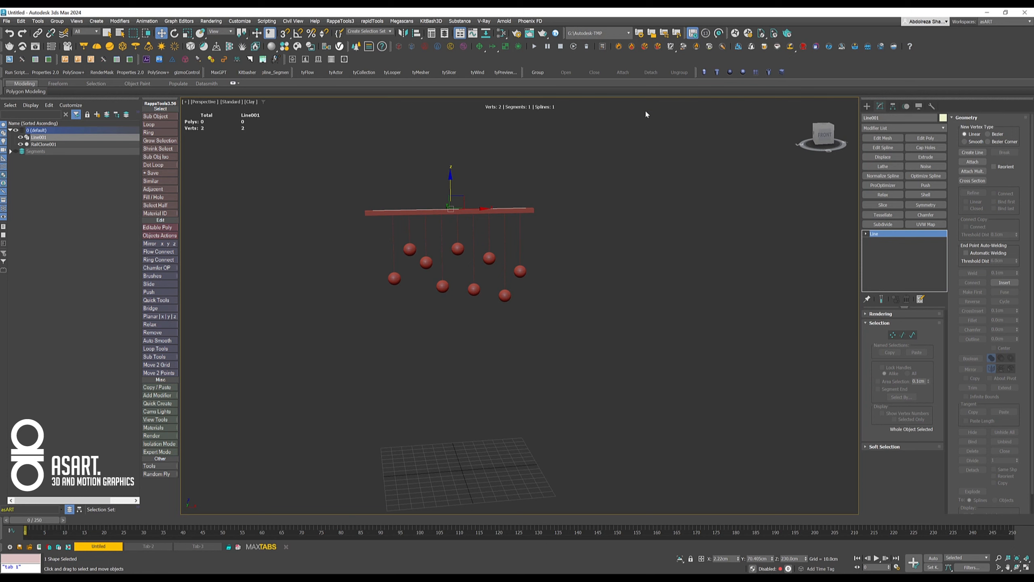
middle_click_drag(648, 280, 655, 254)
left_click(782, 72)
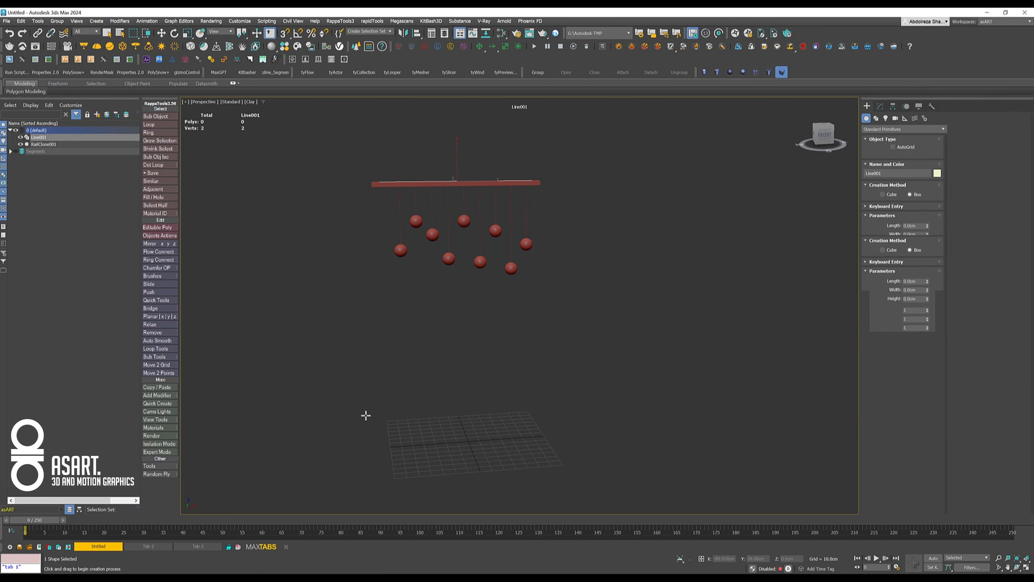
left_click_drag(380, 417, 667, 394)
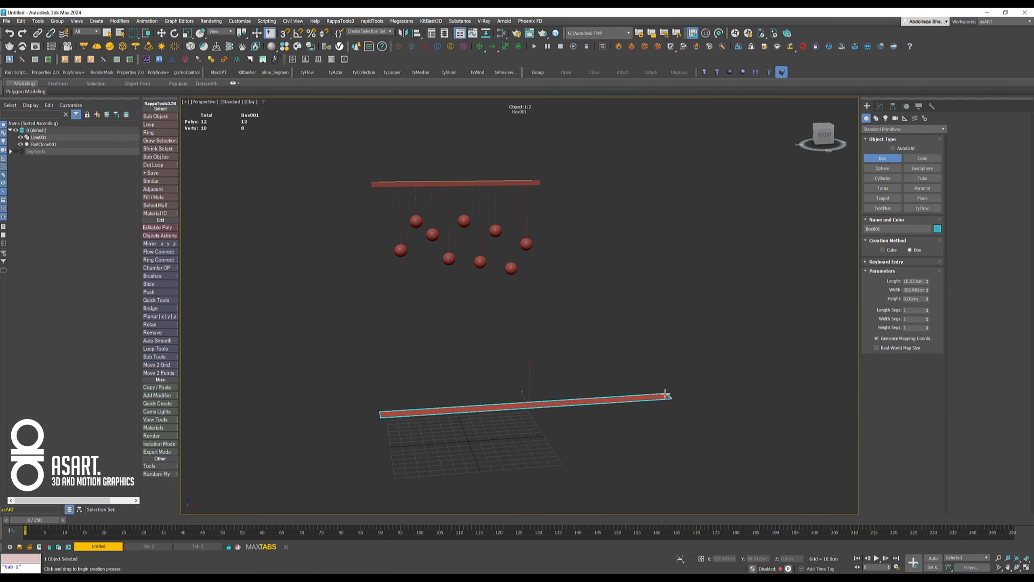
left_click(639, 222)
left_click(635, 146)
right_click(508, 144)
left_click(161, 33)
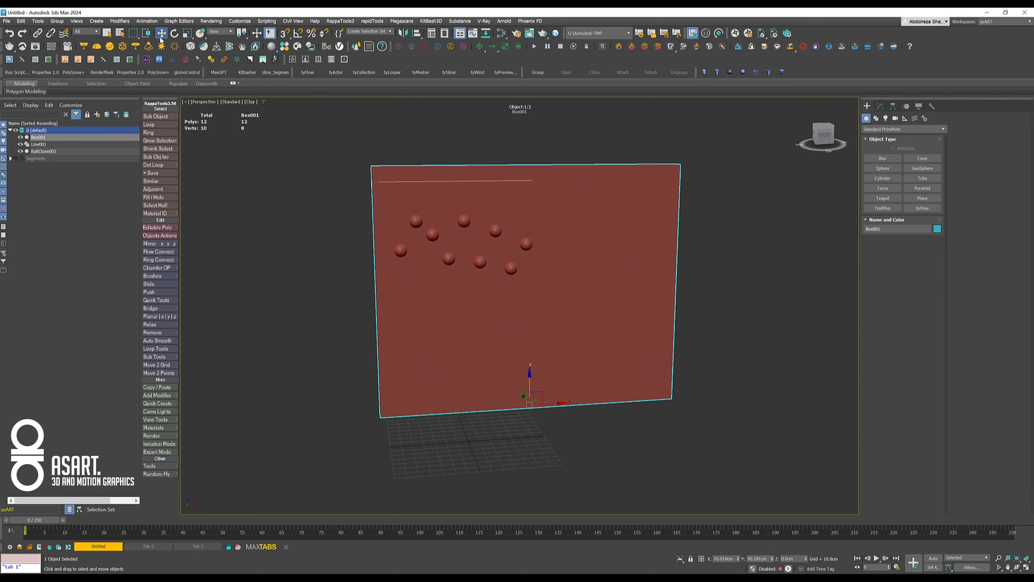
right_click(738, 558)
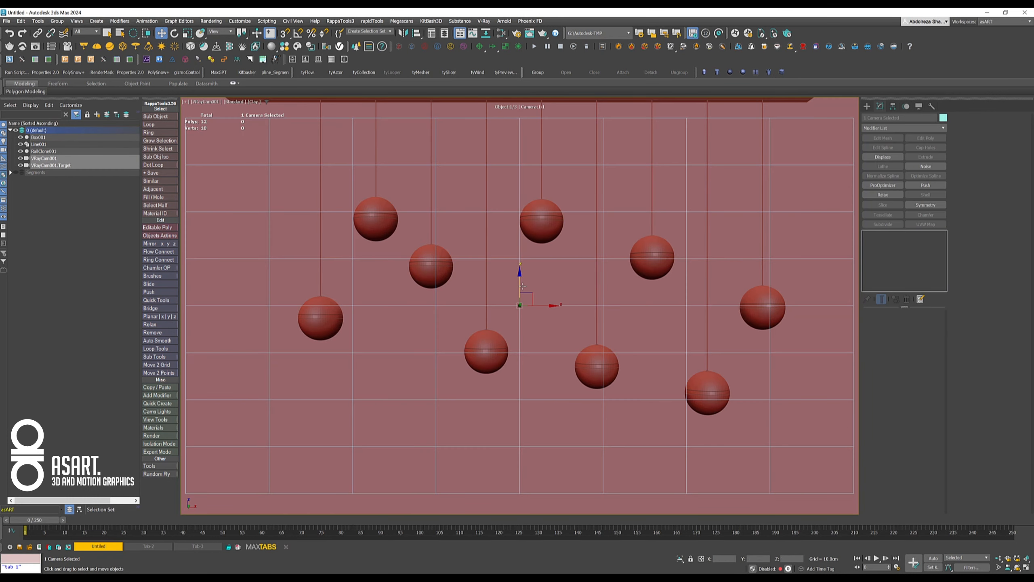
- Start a Chaos Vantage live link for the camera view and move the Vantage window higher over the viewport
left_click(735, 33)
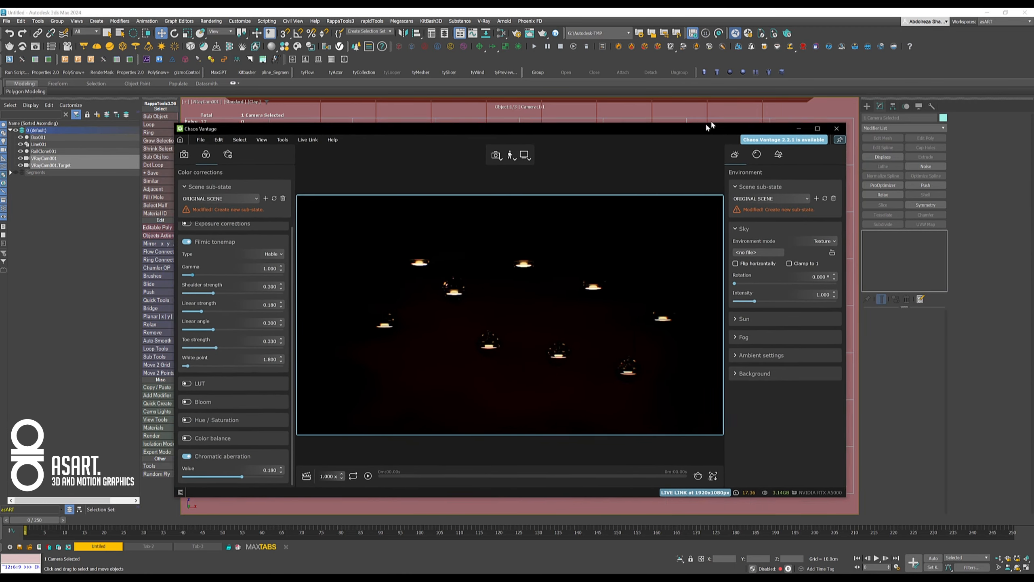
left_click_drag(709, 108, 708, 106)
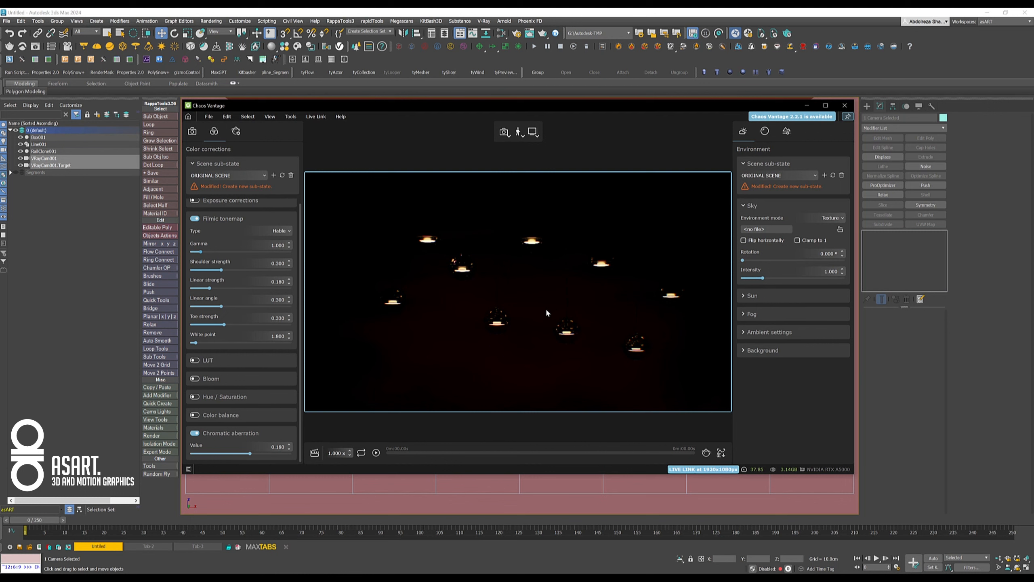
left_click(52, 197)
left_click(53, 197)
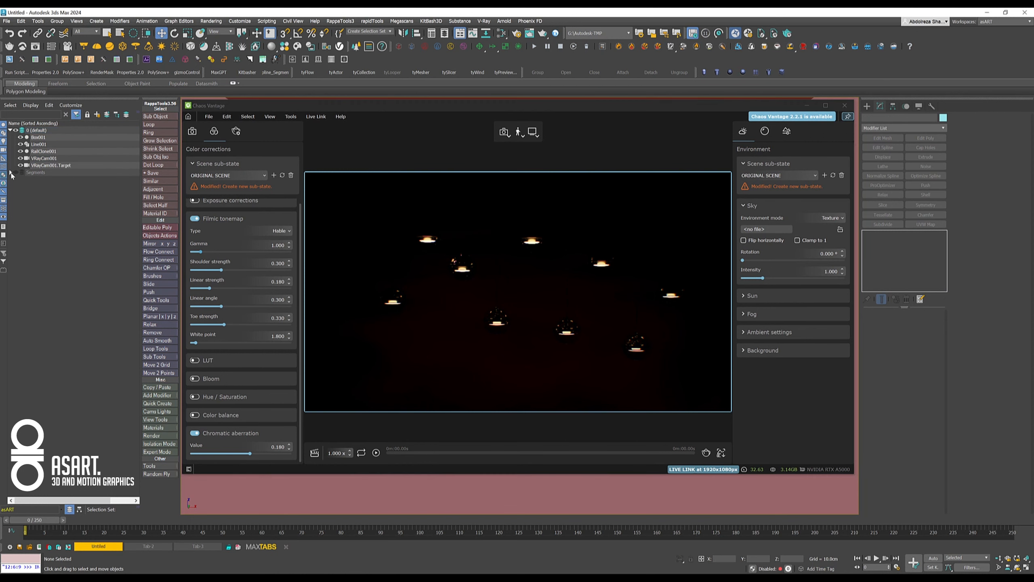
- Select the VRay light in the Segments layer and raise its multiplier to about 47,700
left_click(10, 172)
left_click(43, 181)
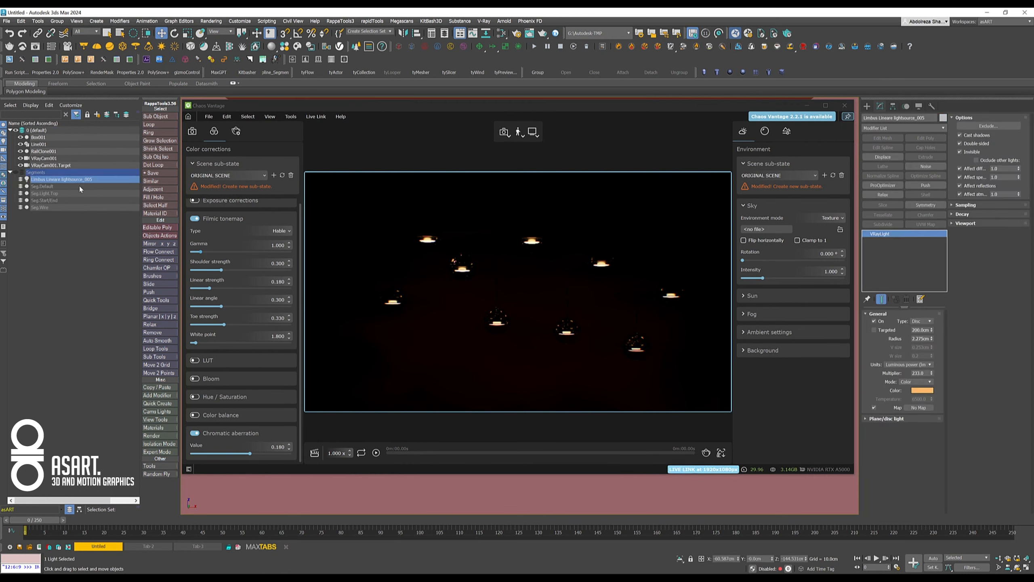
double_click(921, 373)
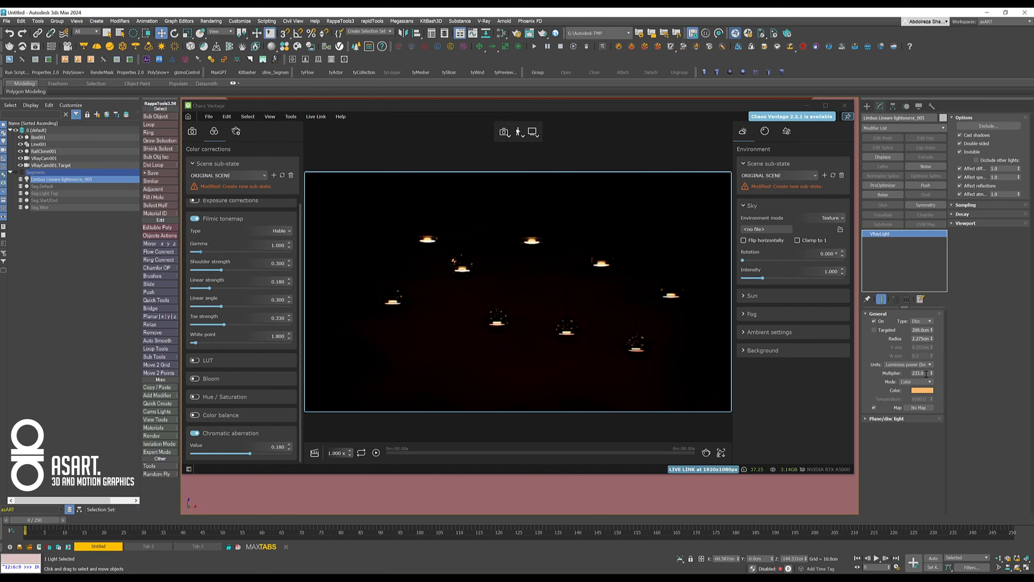
left_click_drag(932, 375, 863, 346)
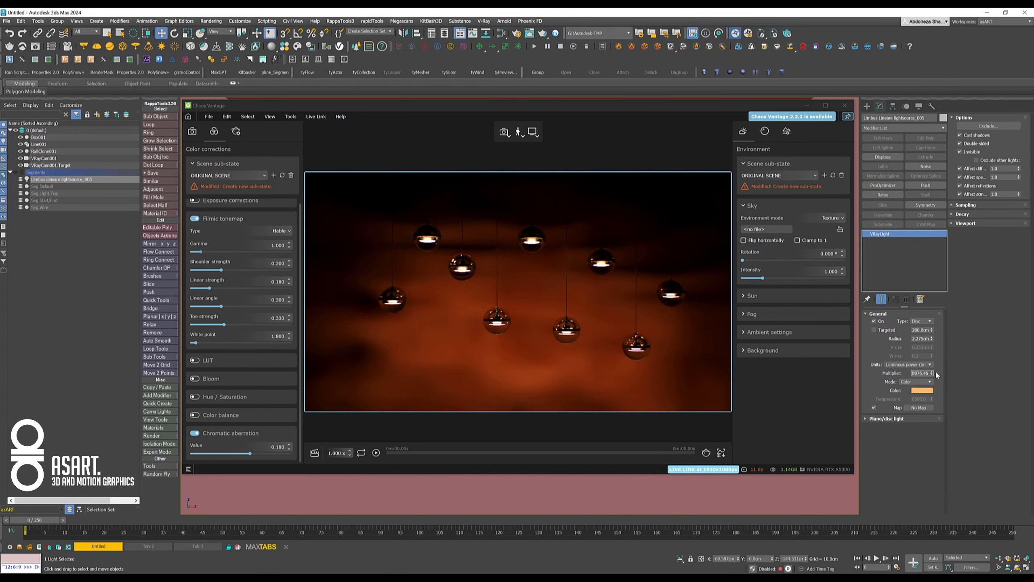
left_click_drag(933, 373, 905, 151)
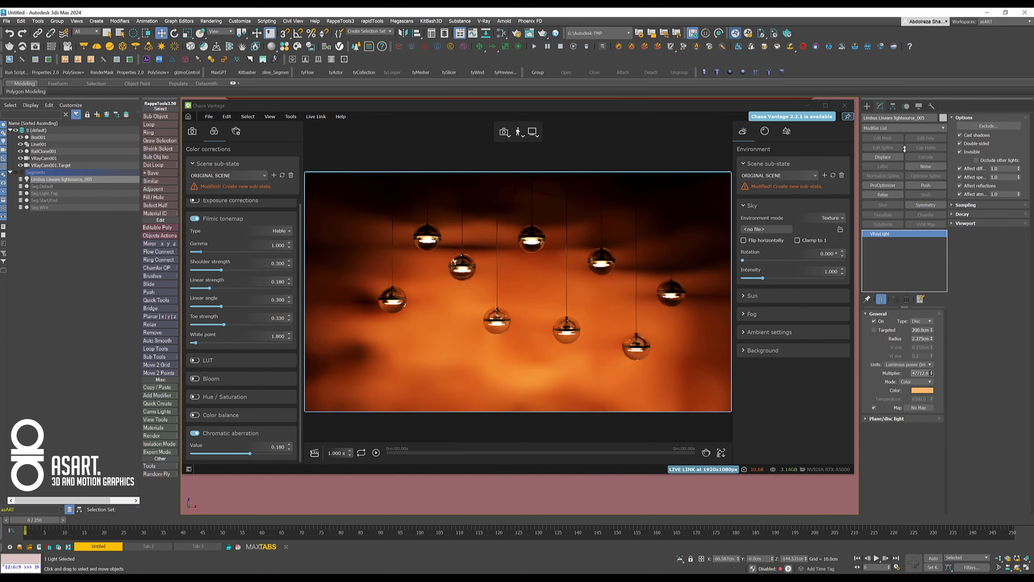
- Lower the VRay light's multiplier to about 37,900
left_click_drag(901, 211, 957, 222)
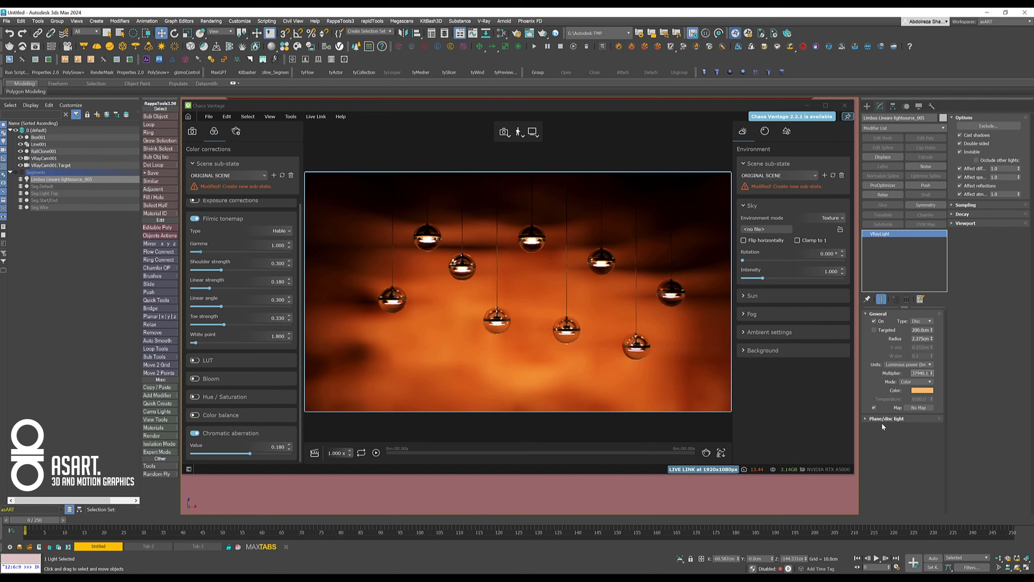
- Select RailClone001, try a wider Lights Distance between the pendants, and return it to 15 cm
left_click(46, 151)
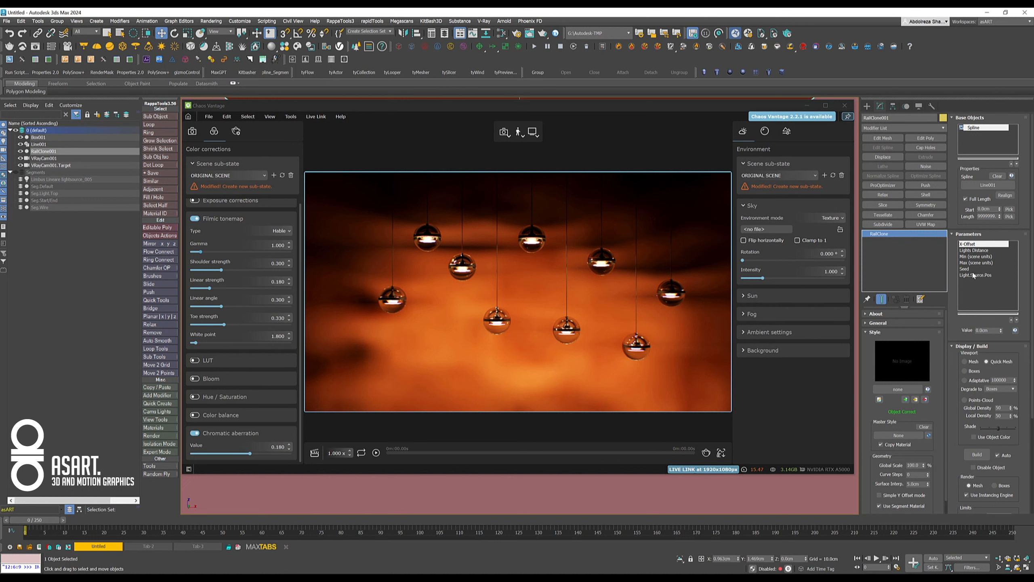
left_click(971, 251)
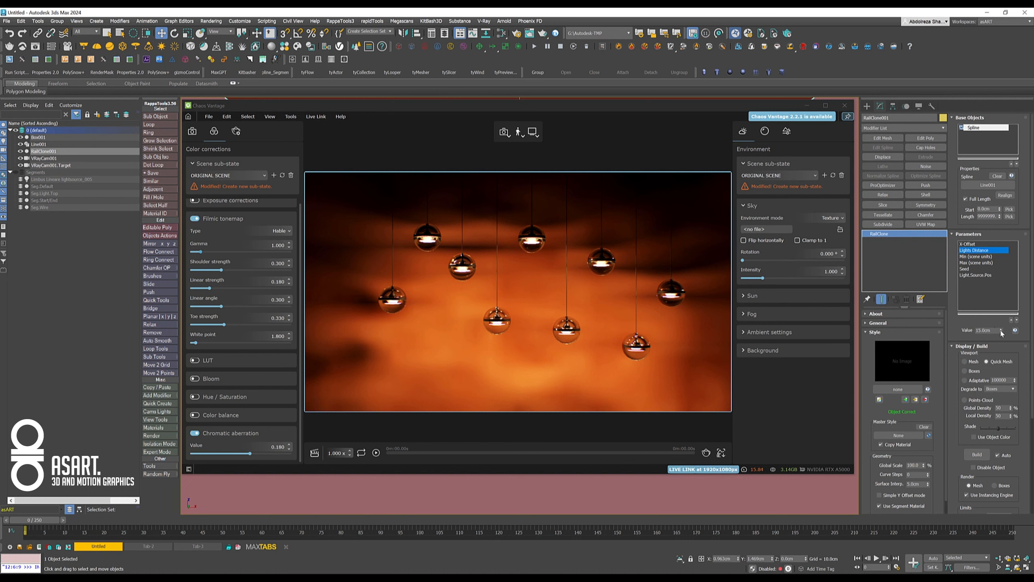
left_click_drag(1001, 334, 998, 303)
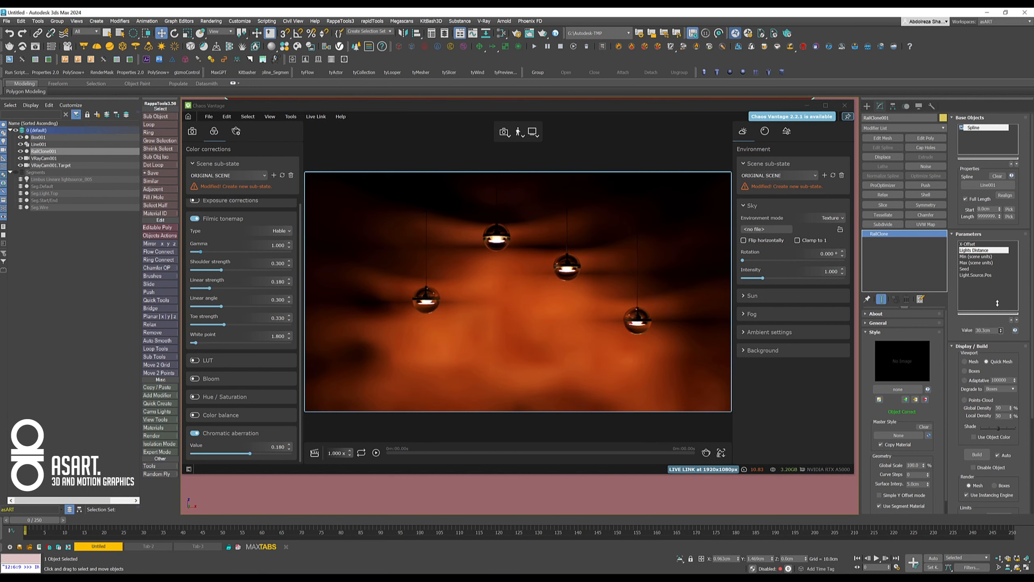
right_click(1001, 330)
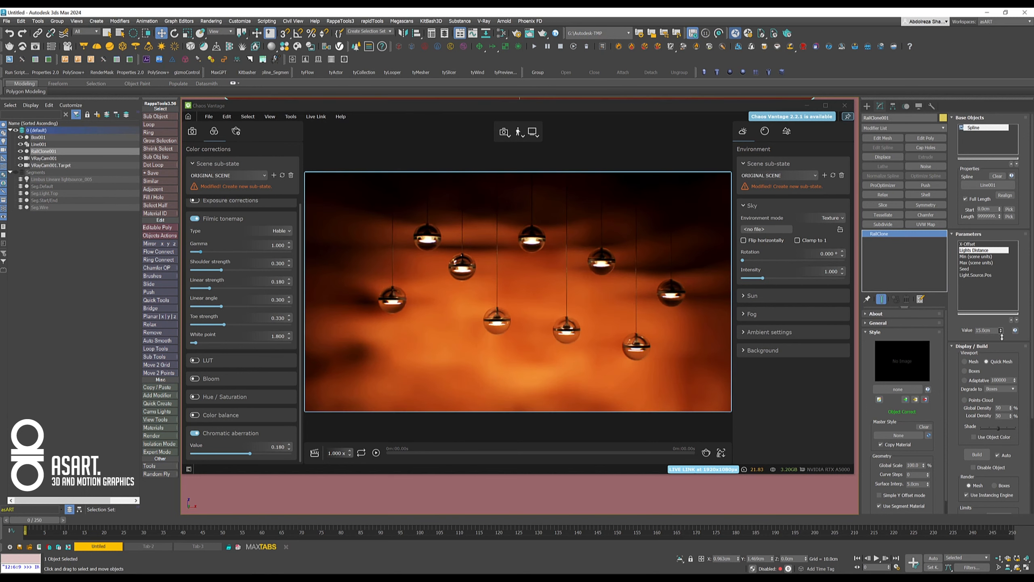
- Try different Seed values on RailClone001 to vary the pendants' hanging heights, ending at 13
left_click(968, 269)
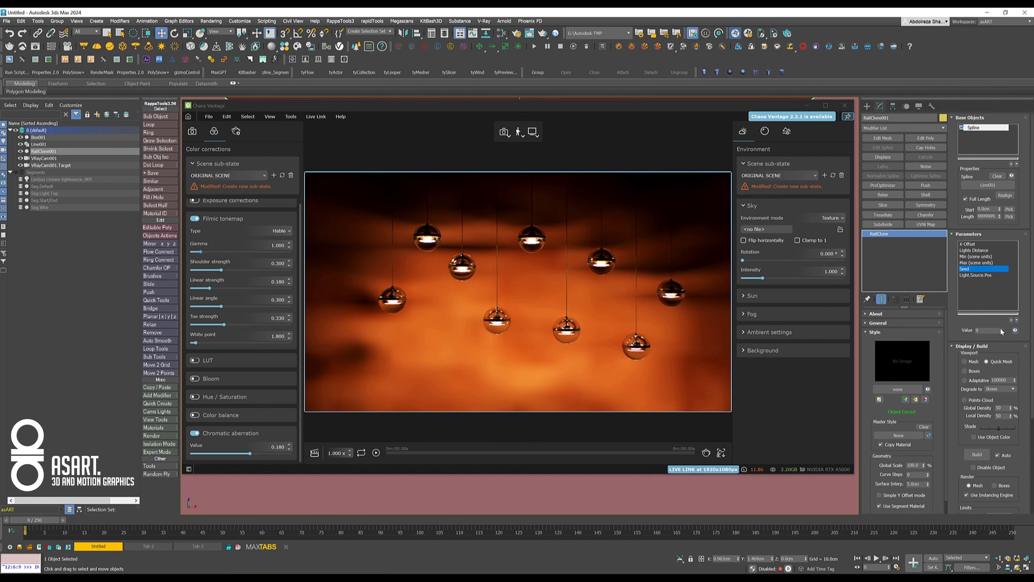
right_click(1001, 330)
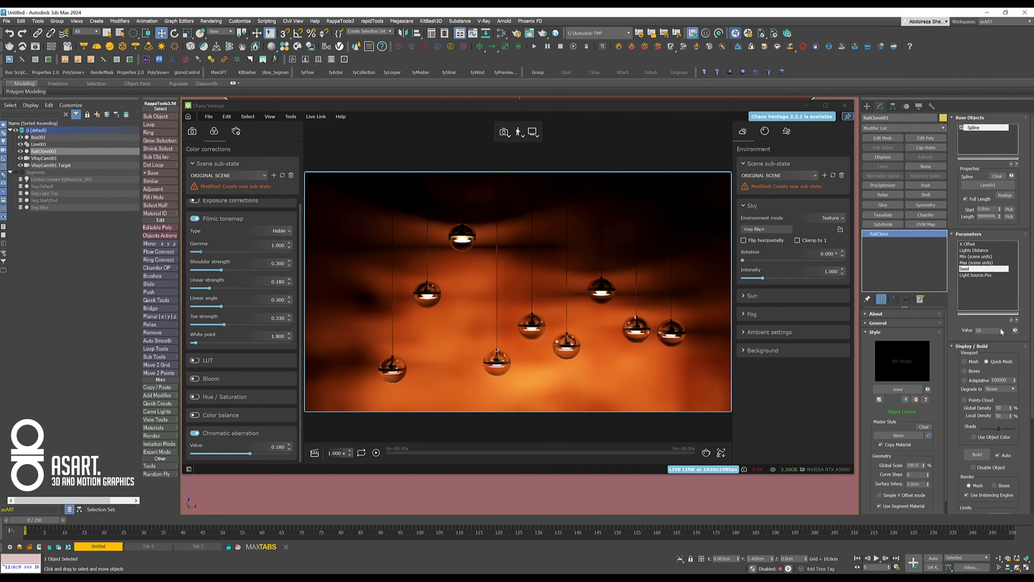
left_click(1001, 329)
left_click(1001, 329)
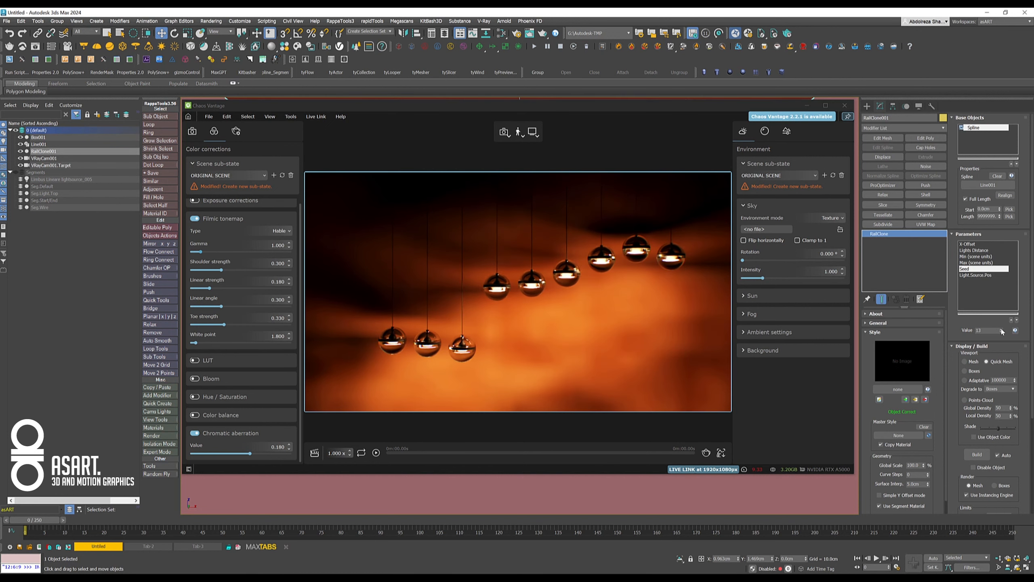